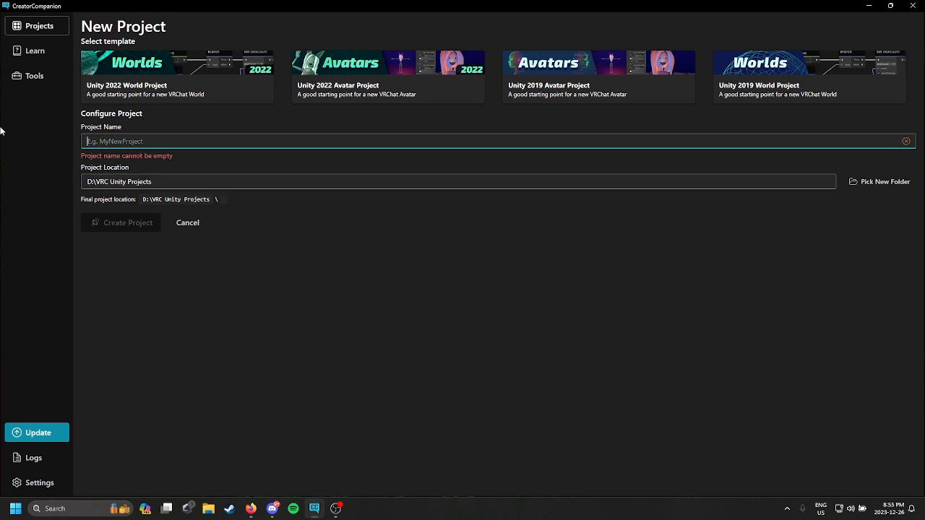
Step: Create a new Unity 2019 avatar project named "Tut Avi"
{"action": "type", "text": "Tut"}
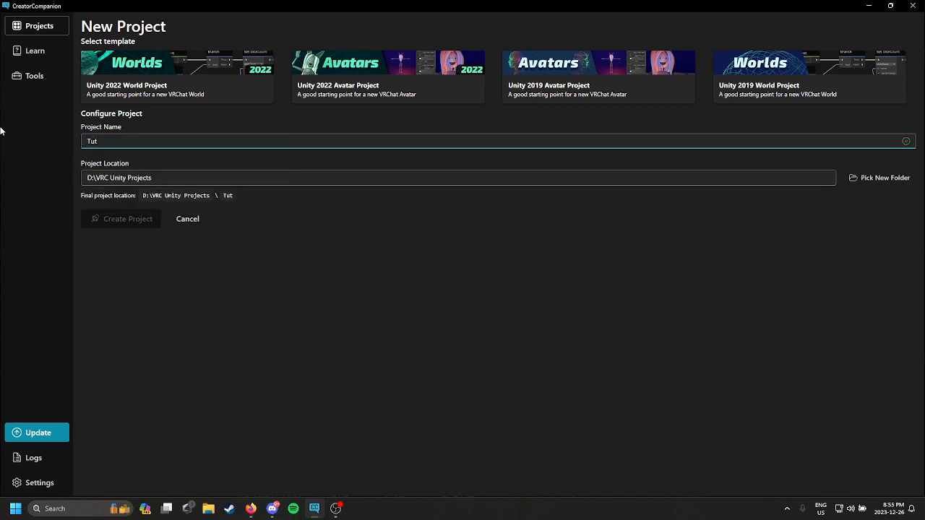
{"action": "type", "text": " Avi"}
{"action": "left_click", "coordinate": [572, 82]}
{"action": "left_click", "coordinate": [125, 215]}
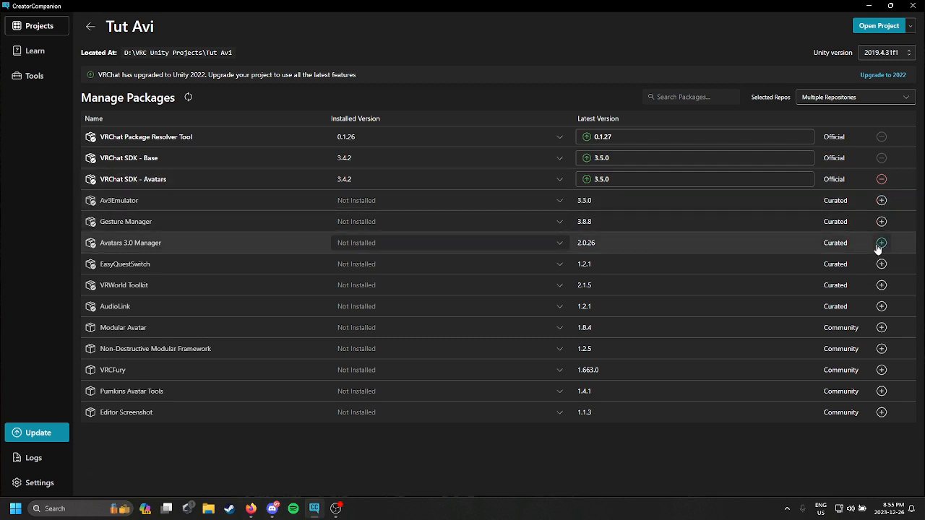
Step: Add the Avatars 3.0 Manager package to the project and open the project in Unity
{"action": "left_click", "coordinate": [880, 243]}
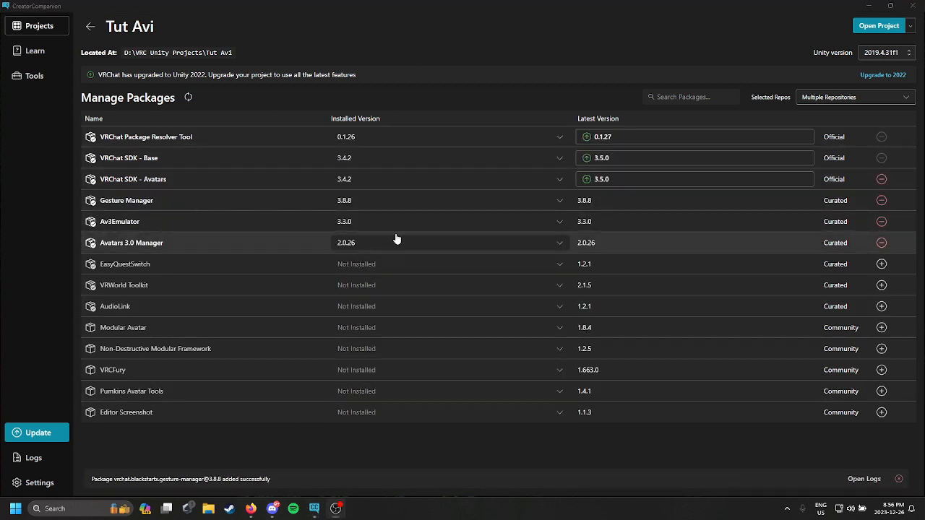
{"action": "left_click", "coordinate": [877, 26]}
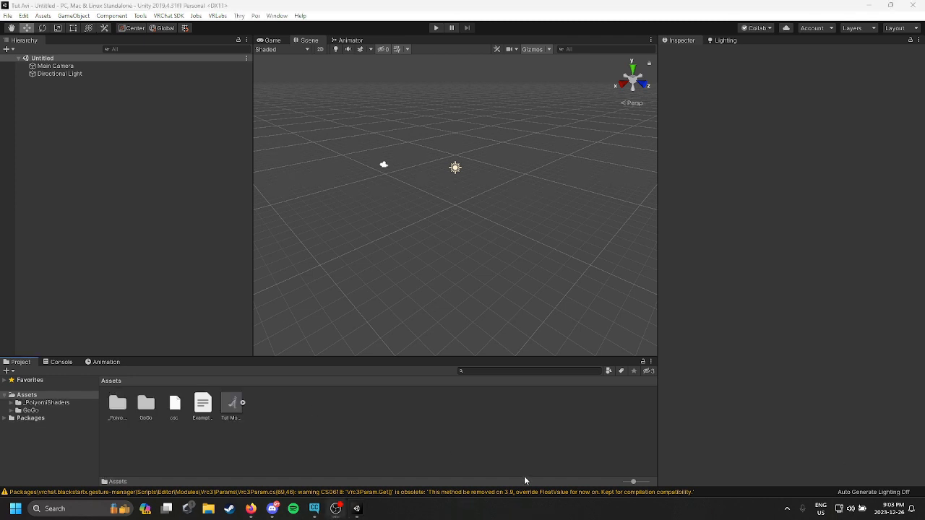
Step: Set the Tut Model rig's animation type to Humanoid and apply the import settings
{"action": "left_click", "coordinate": [390, 466]}
{"action": "left_click", "coordinate": [223, 405]}
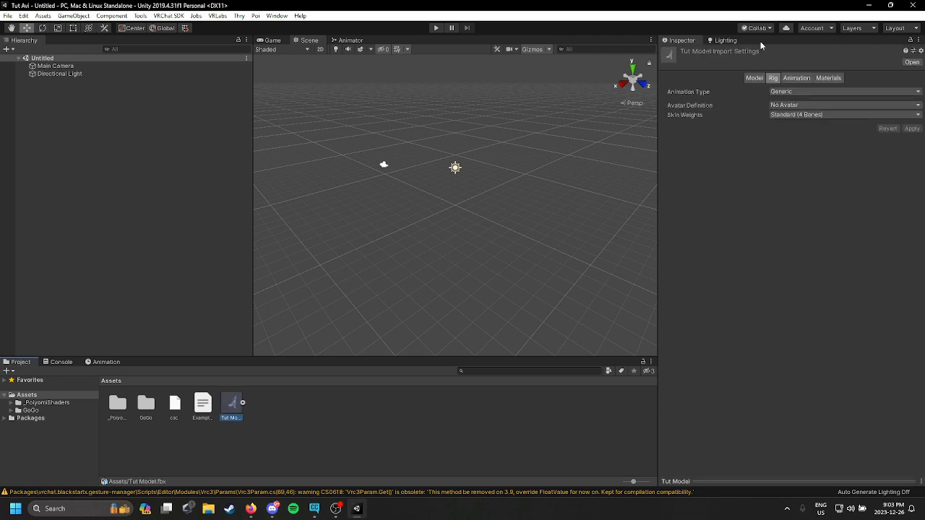
{"action": "left_click", "coordinate": [820, 92]}
{"action": "left_click", "coordinate": [803, 137]}
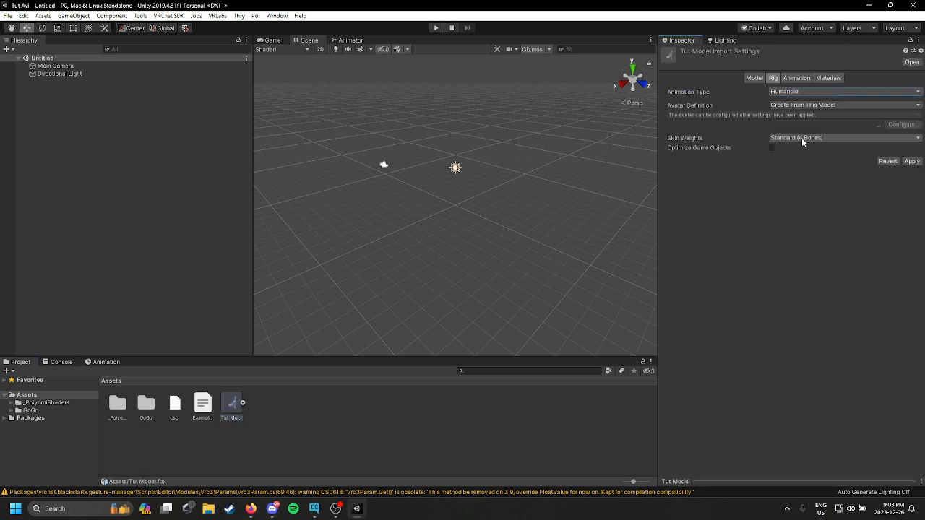
{"action": "left_click", "coordinate": [912, 161]}
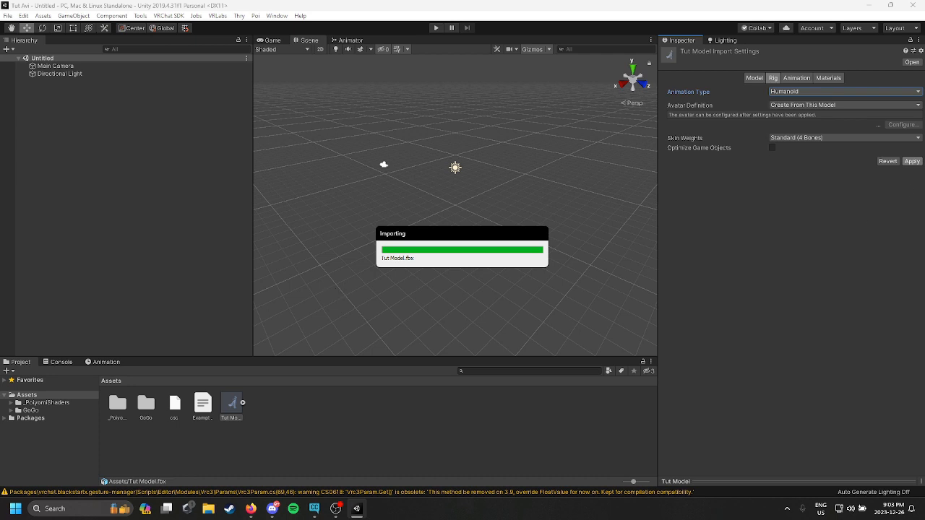
Step: Extract the model's materials into a new Assets folder named Mat
{"action": "left_click", "coordinate": [829, 78]}
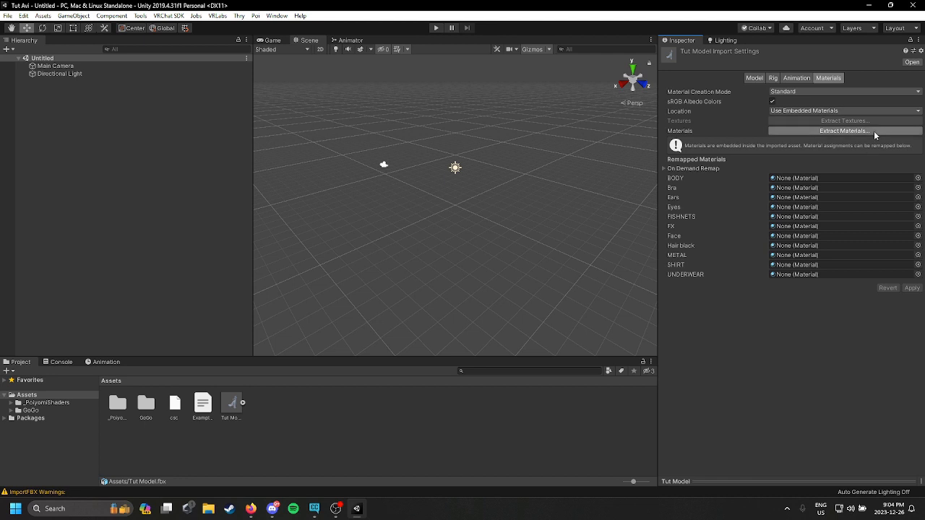
{"action": "left_click", "coordinate": [844, 131]}
{"action": "right_click", "coordinate": [518, 259]}
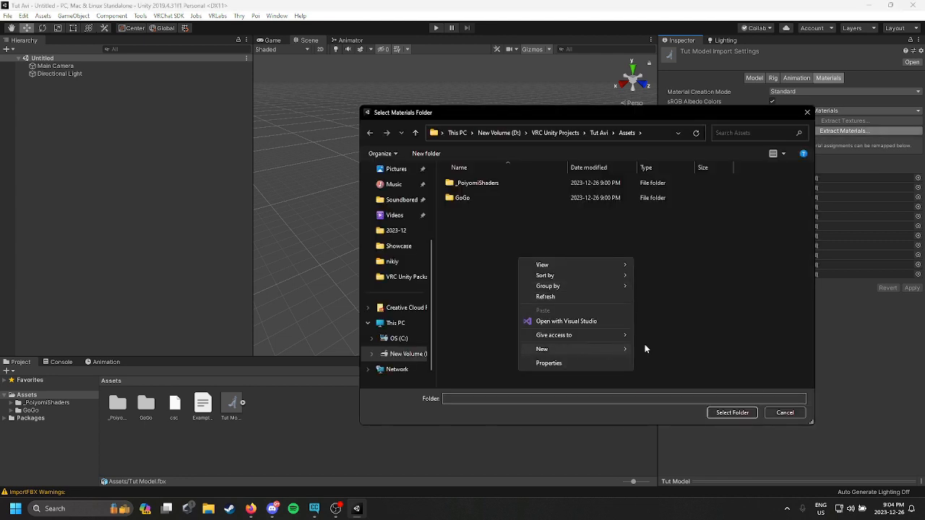
{"action": "mouse_move", "coordinate": [584, 349]}
{"action": "left_click", "coordinate": [672, 349]}
{"action": "type", "text": "Mat"}
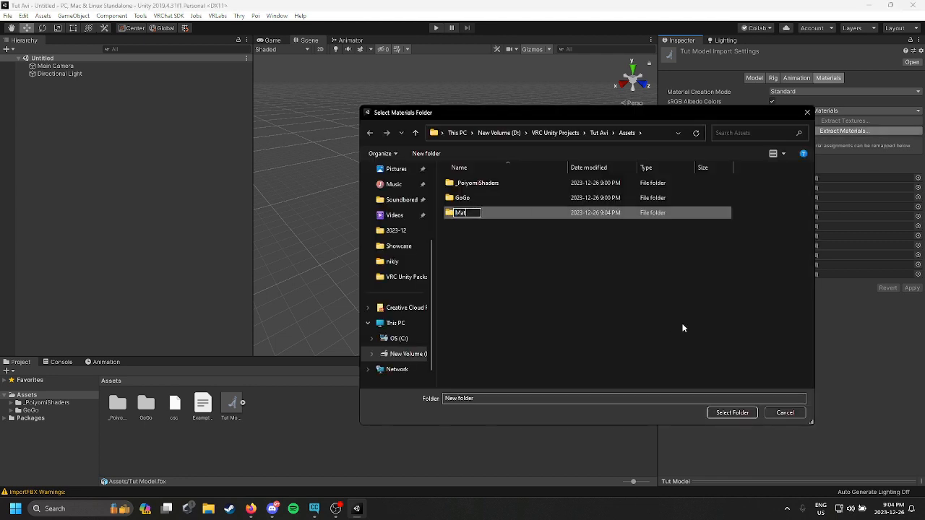
{"action": "key", "text": "Return"}
{"action": "key", "text": "Return"}
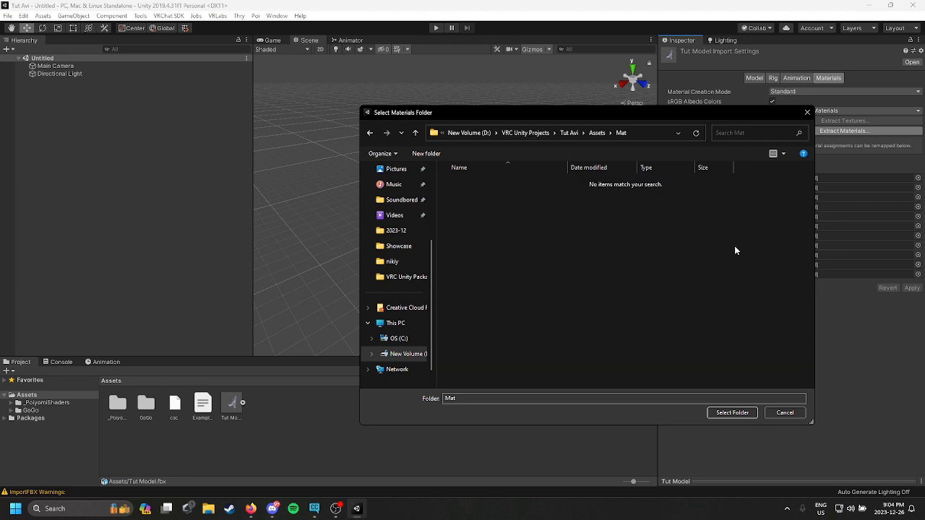
{"action": "left_click", "coordinate": [729, 414]}
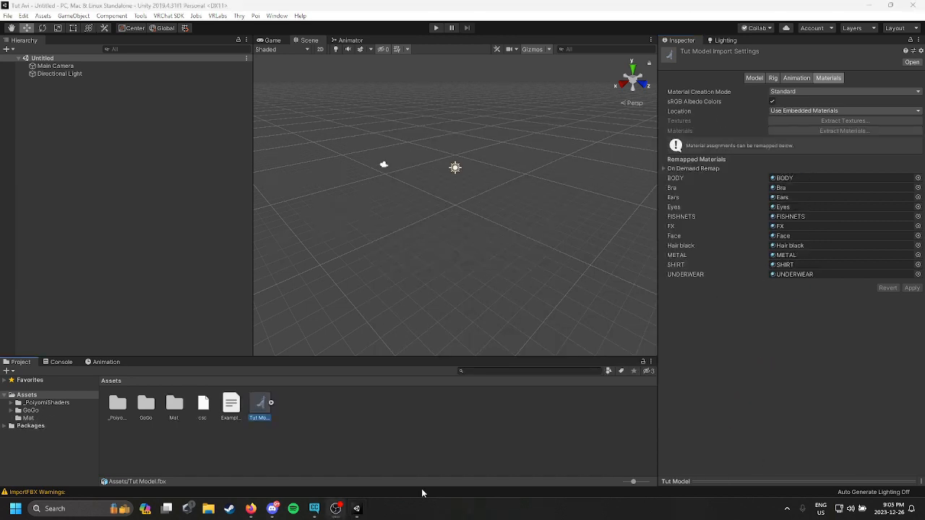
Step: Place Tut Model into the scene hierarchy and frame it in the scene view
{"action": "left_click_drag", "start_coordinate": [261, 406], "coordinate": [145, 118]}
{"action": "scroll", "coordinate": [516, 168], "scroll_direction": "up", "scroll_amount": 5}
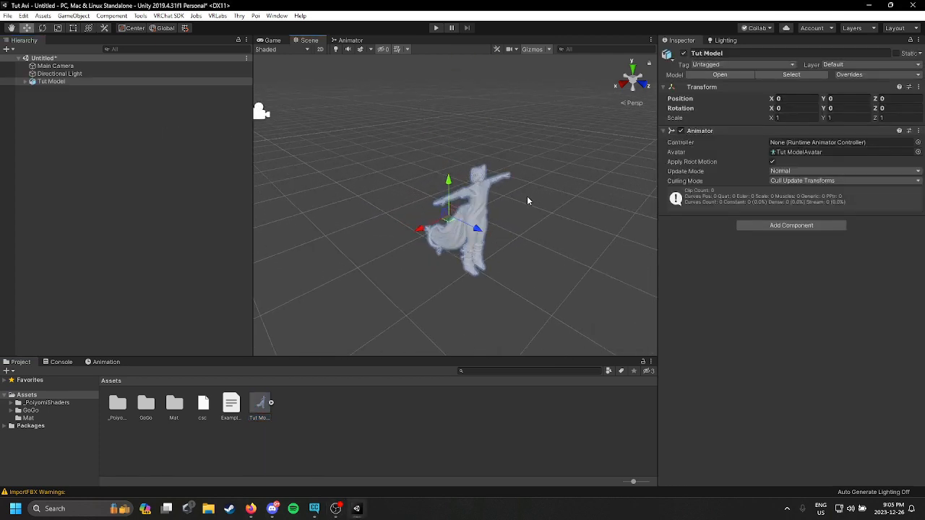
{"action": "key", "text": "w"}
{"action": "right_click_drag", "start_coordinate": [527, 197], "coordinate": [384, 169]}
{"action": "key", "text": "d"}
{"action": "scroll", "coordinate": [509, 255], "scroll_direction": "down", "scroll_amount": 1}
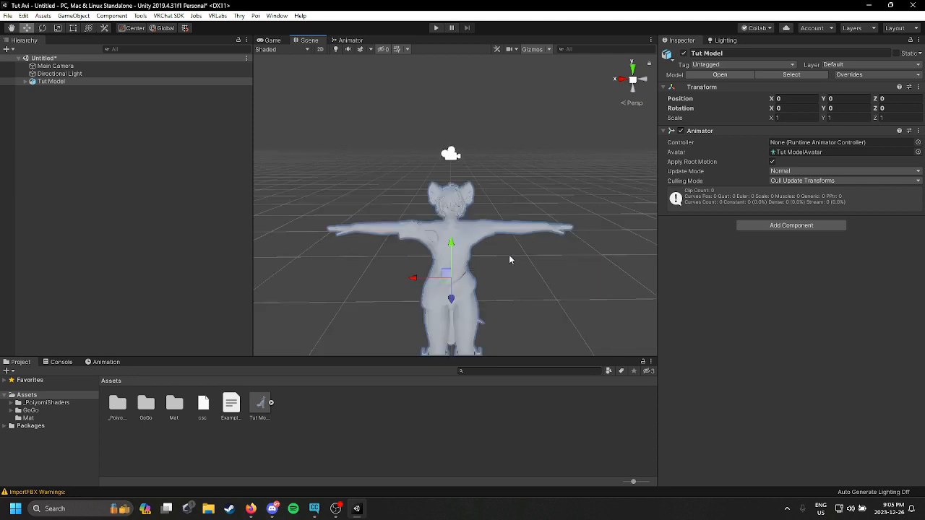
{"action": "scroll", "coordinate": [509, 258], "scroll_direction": "up", "scroll_amount": 5}
{"action": "middle_click_drag", "start_coordinate": [509, 258], "coordinate": [524, 216]}
{"action": "scroll", "coordinate": [585, 151], "scroll_direction": "down", "scroll_amount": 2}
{"action": "right_click_drag", "start_coordinate": [585, 151], "coordinate": [599, 114]}
{"action": "middle_click_drag", "start_coordinate": [599, 114], "coordinate": [590, 133]}
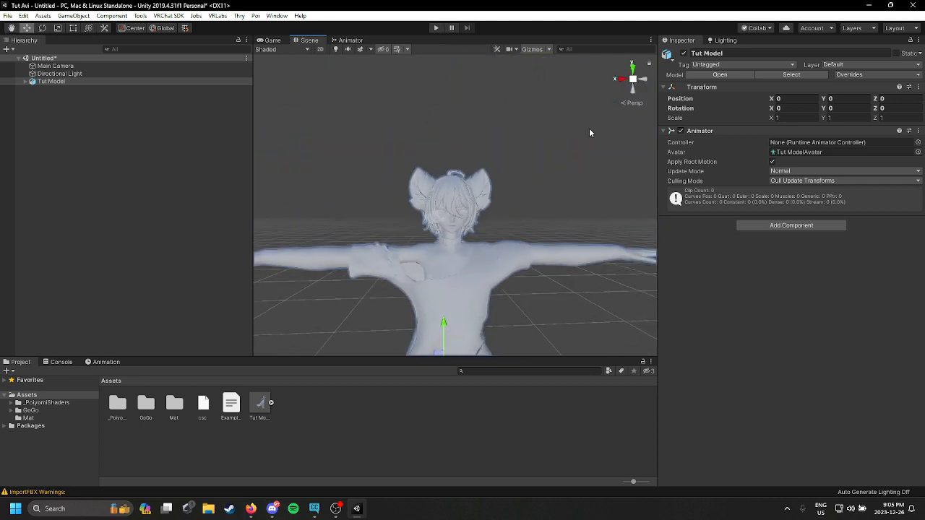
{"action": "right_click_drag", "start_coordinate": [591, 133], "coordinate": [510, 175]}
{"action": "middle_click_drag", "start_coordinate": [594, 135], "coordinate": [501, 161]}
{"action": "right_click_drag", "start_coordinate": [501, 162], "coordinate": [518, 159]}
{"action": "middle_click_drag", "start_coordinate": [572, 161], "coordinate": [544, 156]}
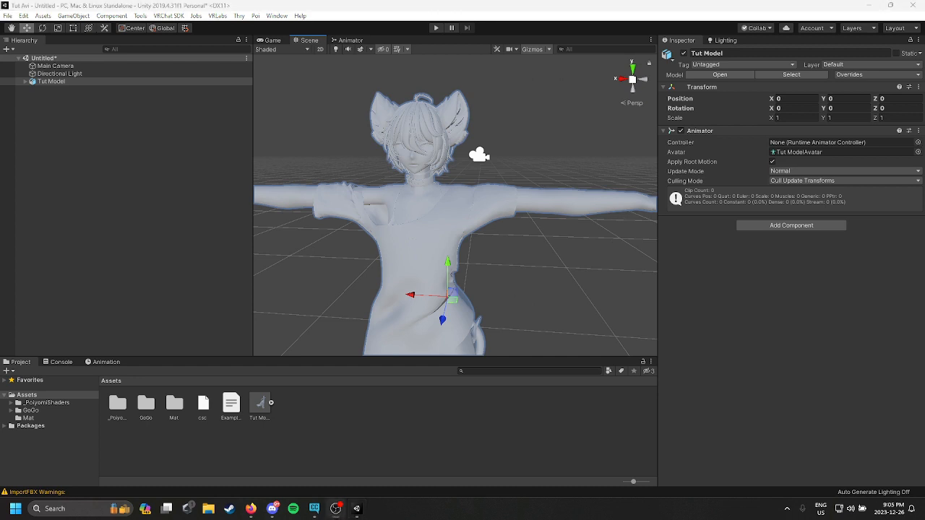
Step: Create a new folder named Textures in the Assets folder
{"action": "right_click", "coordinate": [297, 430]}
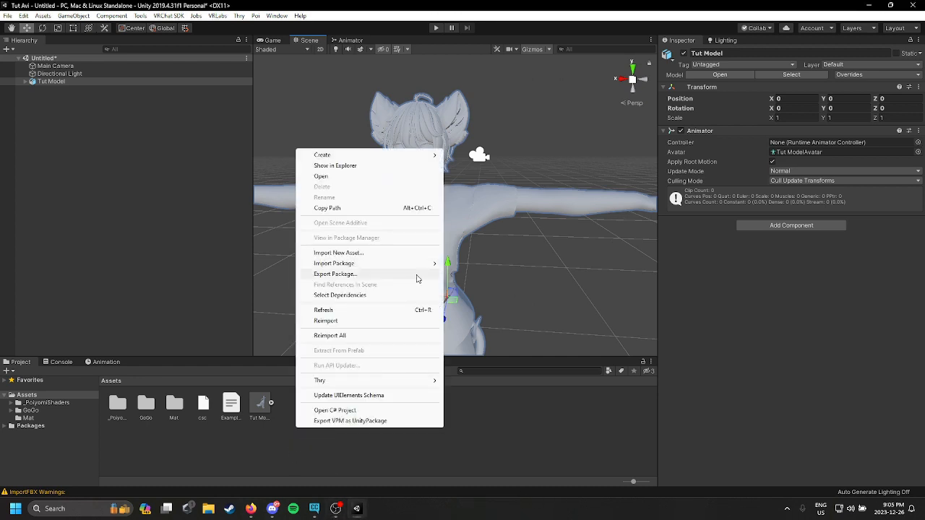
{"action": "mouse_move", "coordinate": [362, 154]}
{"action": "left_click", "coordinate": [538, 139]}
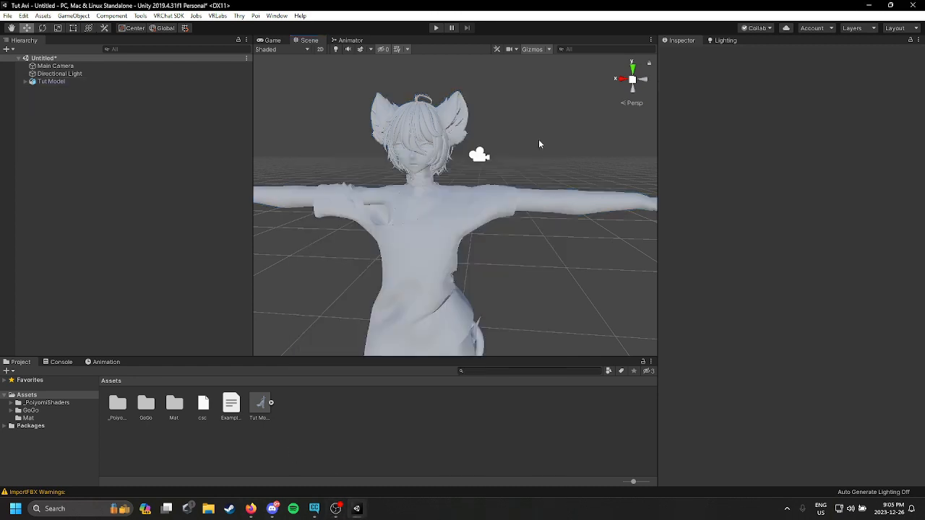
{"action": "key", "text": "BackSpace"}
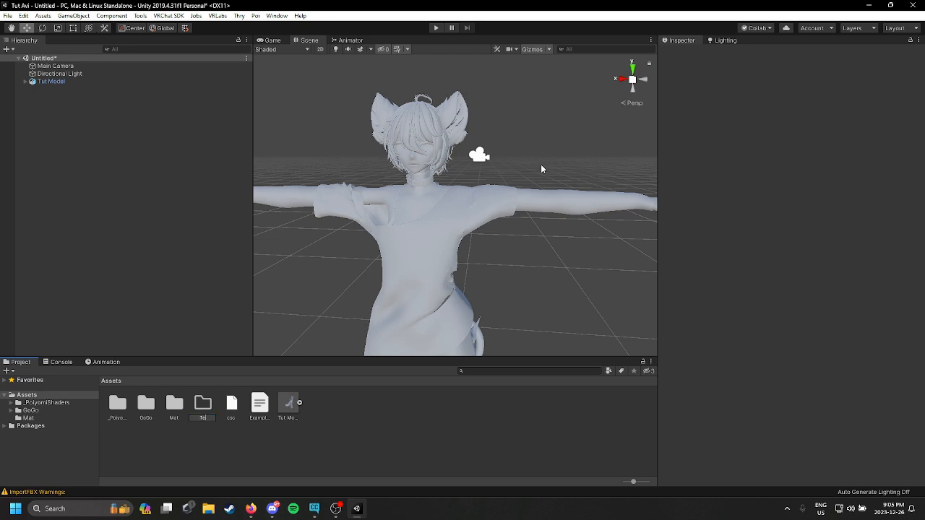
{"action": "type", "text": "Textures"}
{"action": "key", "text": "Return"}
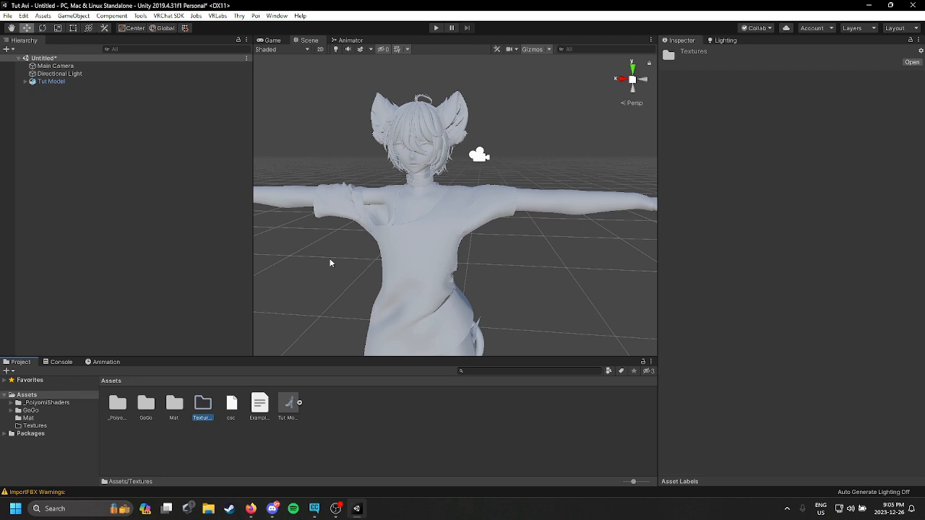
Step: Select all materials in the Mat folder and switch their shader to Poiyomi 7.3 Poiyomi Toon
{"action": "double_click", "coordinate": [205, 407]}
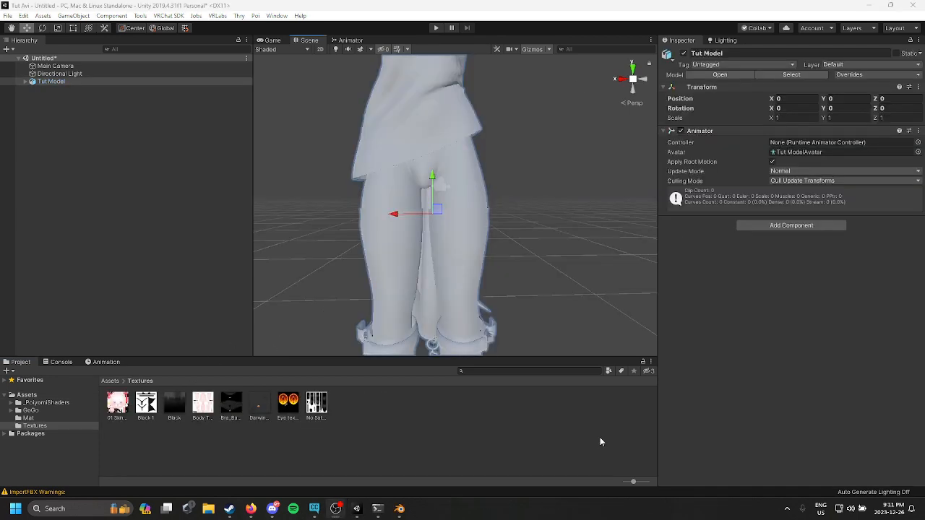
{"action": "left_click", "coordinate": [29, 419]}
{"action": "left_click", "coordinate": [125, 416]}
{"action": "left_click", "coordinate": [404, 408], "text": "shift"}
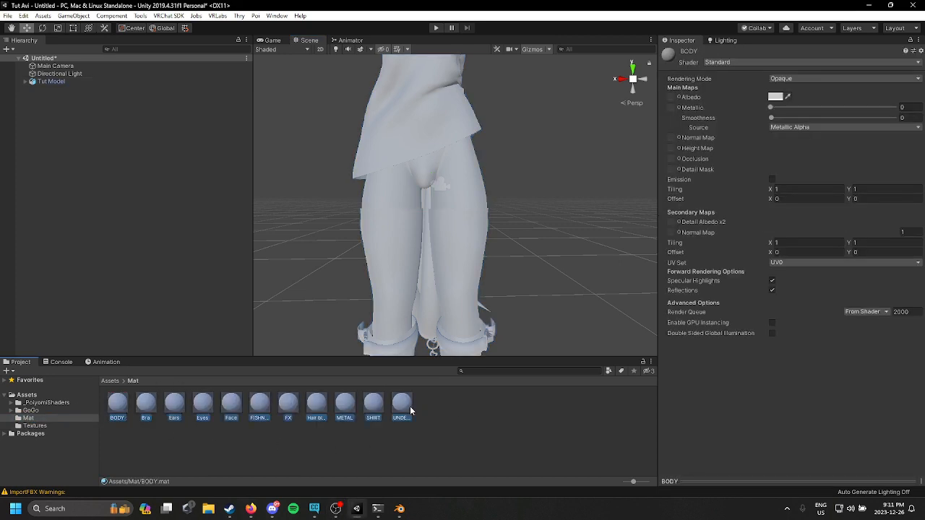
{"action": "left_click", "coordinate": [792, 62]}
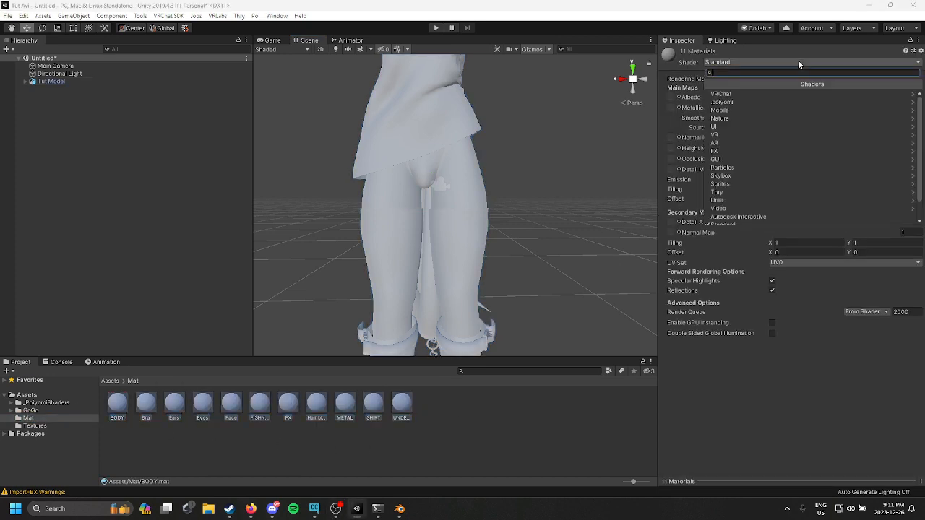
{"action": "left_click", "coordinate": [748, 100]}
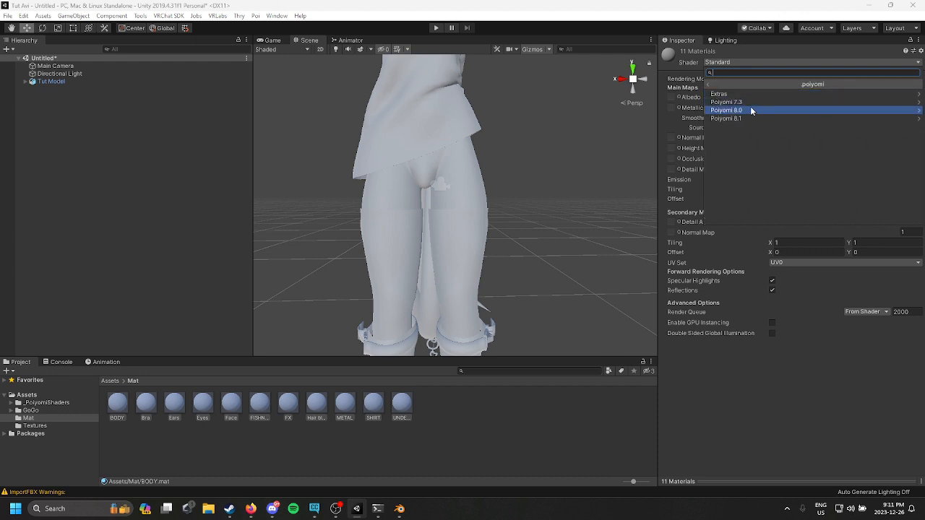
{"action": "left_click", "coordinate": [750, 104]}
{"action": "left_click", "coordinate": [771, 94]}
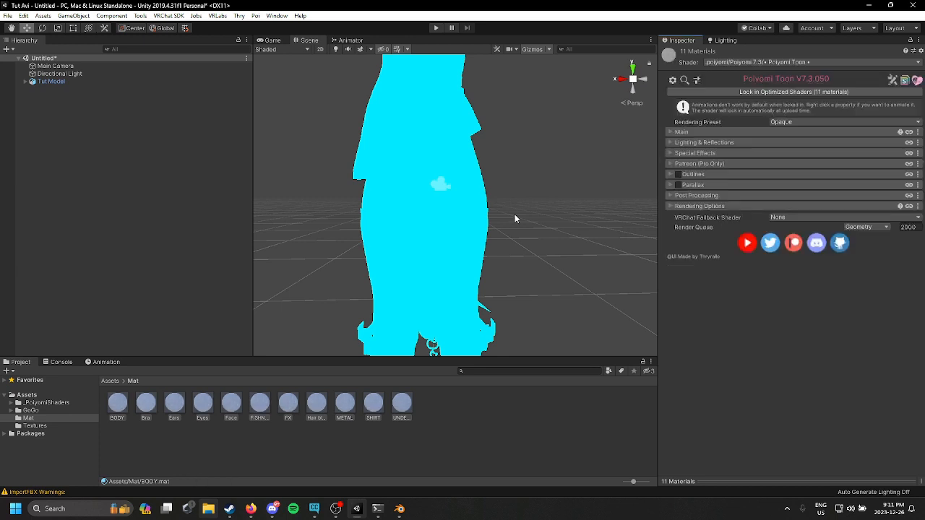
Step: Assign the Body texture from the Textures folder as the BODY material's main texture
{"action": "scroll", "coordinate": [514, 212], "scroll_direction": "down", "scroll_amount": 5}
{"action": "mouse_move", "coordinate": [513, 211]}
{"action": "middle_mouse_down"}
{"action": "mouse_move", "coordinate": [393, 219]}
{"action": "mouse_move", "coordinate": [471, 221]}
{"action": "mouse_move", "coordinate": [426, 227]}
{"action": "mouse_move", "coordinate": [434, 246]}
{"action": "middle_mouse_up"}
{"action": "scroll", "coordinate": [429, 235], "scroll_direction": "up", "scroll_amount": 4}
{"action": "right_click_drag", "start_coordinate": [434, 245], "coordinate": [442, 241]}
{"action": "middle_click_drag", "start_coordinate": [441, 242], "coordinate": [441, 258]}
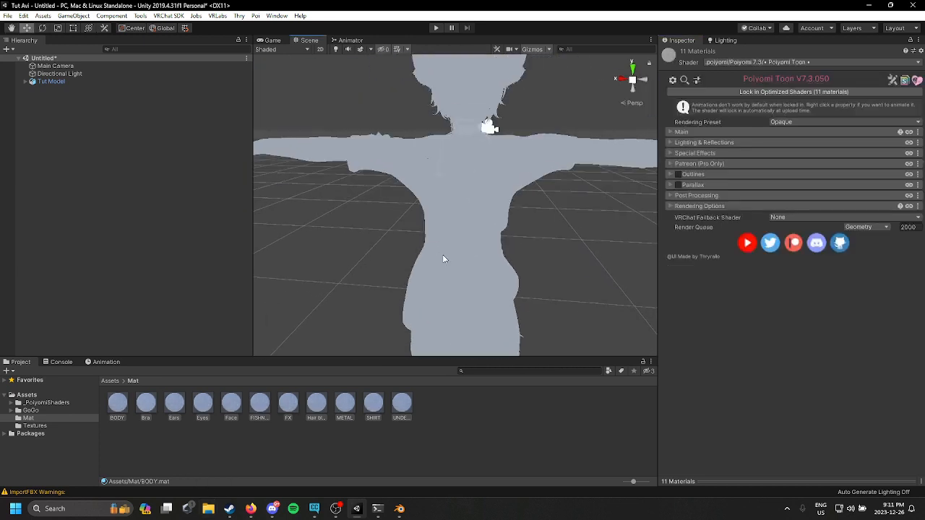
{"action": "right_click_drag", "start_coordinate": [441, 258], "coordinate": [455, 213]}
{"action": "middle_click_drag", "start_coordinate": [433, 355], "coordinate": [443, 325]}
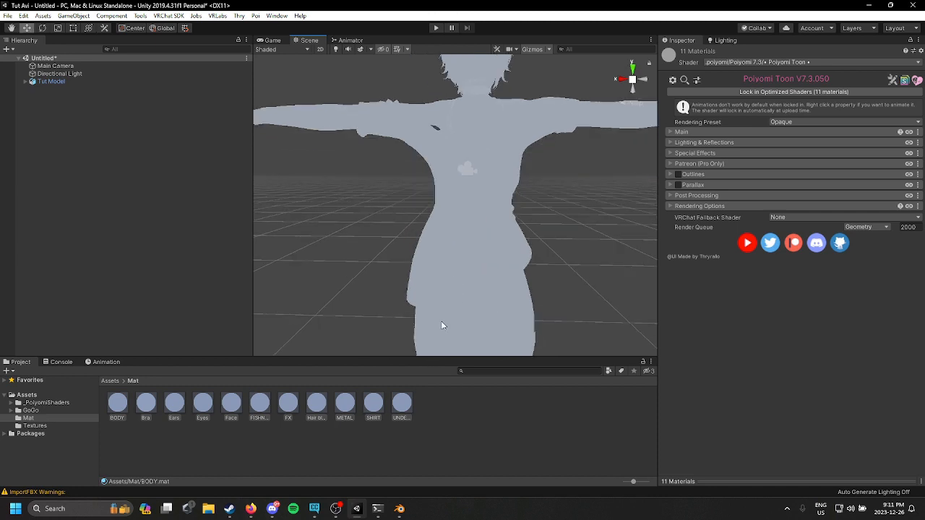
{"action": "left_click", "coordinate": [108, 419]}
{"action": "left_click", "coordinate": [750, 132]}
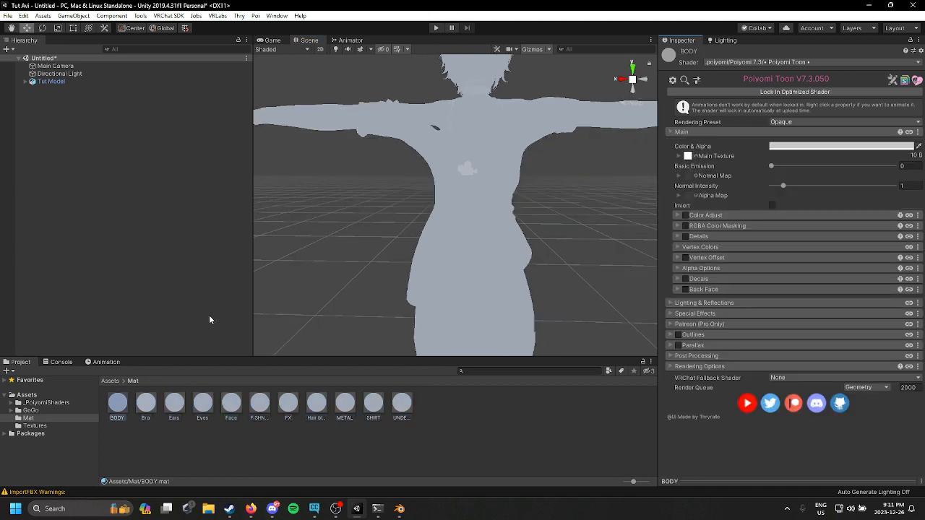
{"action": "left_click", "coordinate": [42, 428]}
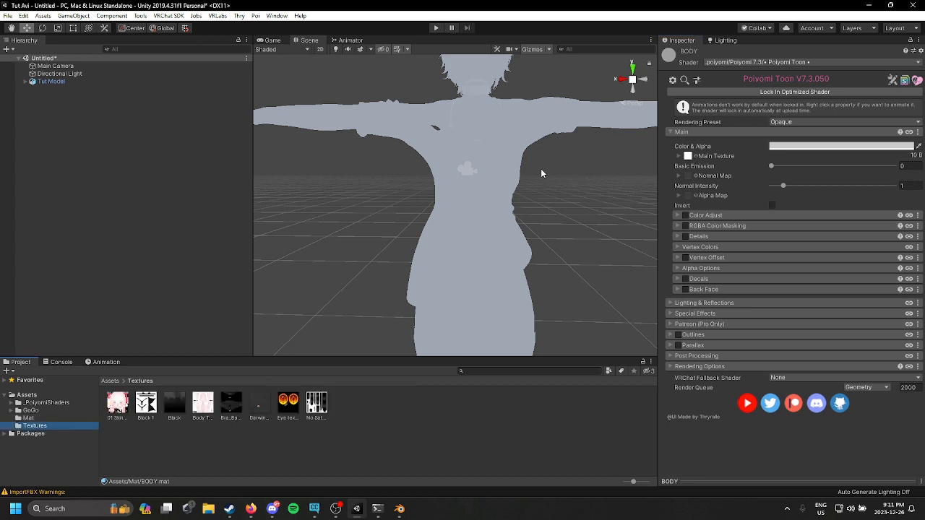
{"action": "left_click_drag", "start_coordinate": [206, 410], "coordinate": [688, 156]}
{"action": "middle_click_drag", "start_coordinate": [549, 192], "coordinate": [533, 213]}
{"action": "right_click_drag", "start_coordinate": [533, 213], "coordinate": [545, 192]}
{"action": "middle_click_drag", "start_coordinate": [544, 191], "coordinate": [555, 180]}
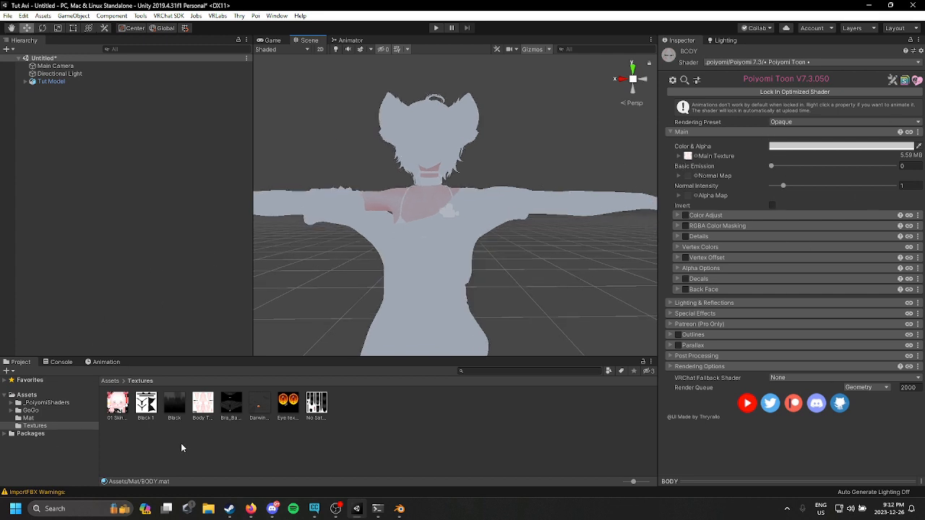
Step: Open the Mat folder and select the Bra and UNDERWEAR materials
{"action": "left_click", "coordinate": [49, 418]}
{"action": "left_click", "coordinate": [146, 411]}
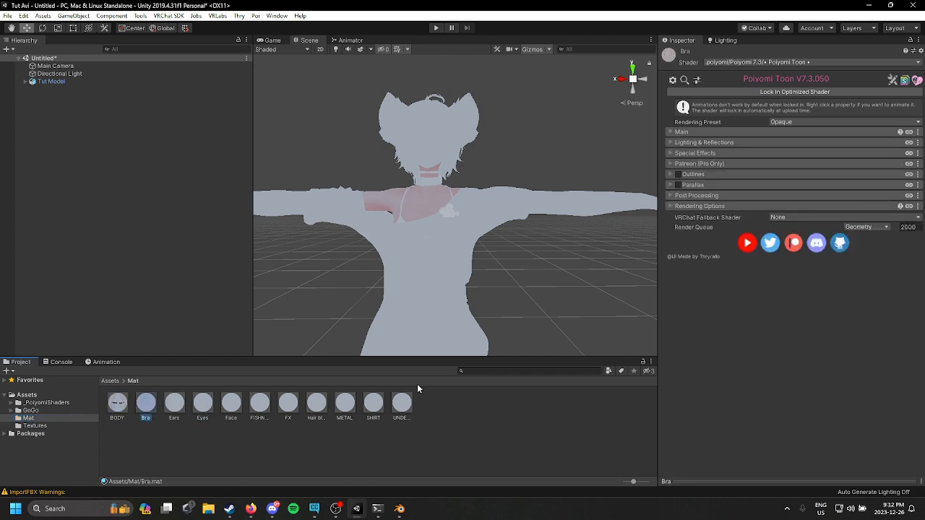
{"action": "left_click", "coordinate": [402, 405]}
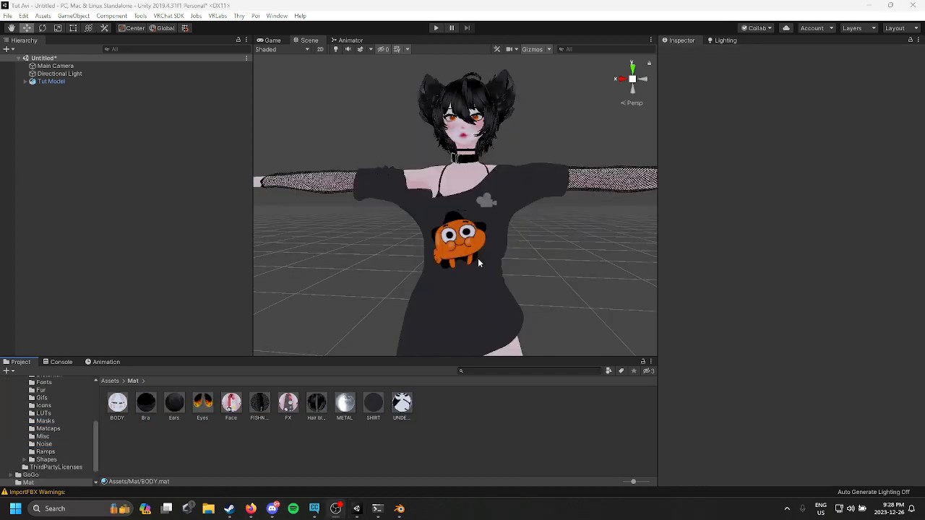
Step: Review the BODY material's Poiyomi lighting and rim lighting settings
{"action": "scroll", "coordinate": [526, 253], "scroll_direction": "up", "scroll_amount": 3}
{"action": "middle_click_drag", "start_coordinate": [526, 289], "coordinate": [526, 237]}
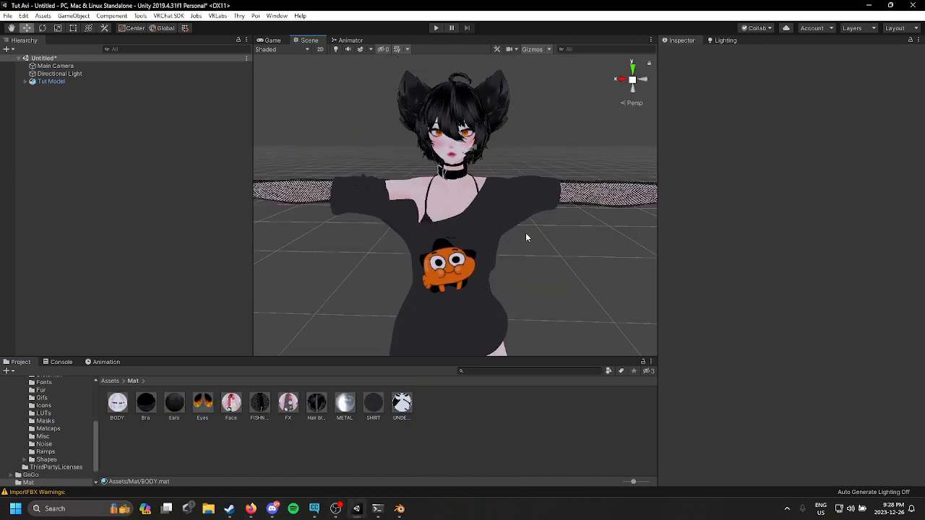
{"action": "left_click", "coordinate": [122, 409]}
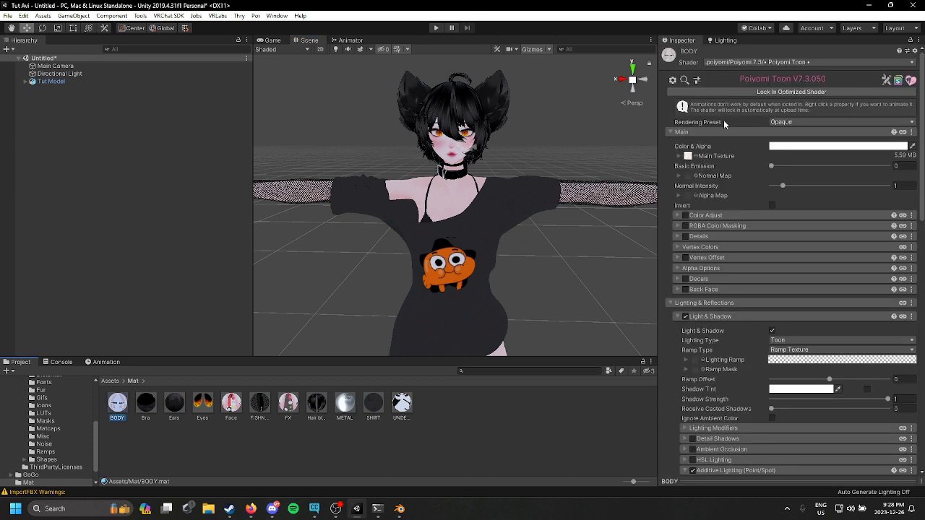
{"action": "scroll", "coordinate": [719, 148], "scroll_direction": "down", "scroll_amount": 3}
{"action": "scroll", "coordinate": [766, 225], "scroll_direction": "up", "scroll_amount": 3}
{"action": "scroll", "coordinate": [806, 243], "scroll_direction": "down", "scroll_amount": 6}
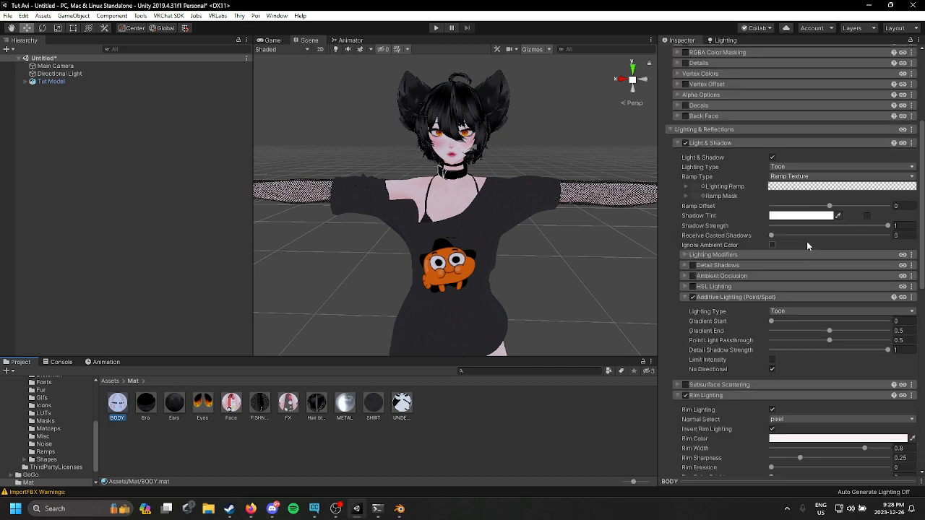
Step: Review the BODY material's rim lighting and outline settings while inspecting the model in the scene
{"action": "scroll", "coordinate": [737, 152], "scroll_direction": "down", "scroll_amount": 6}
{"action": "scroll", "coordinate": [740, 130], "scroll_direction": "down", "scroll_amount": 3}
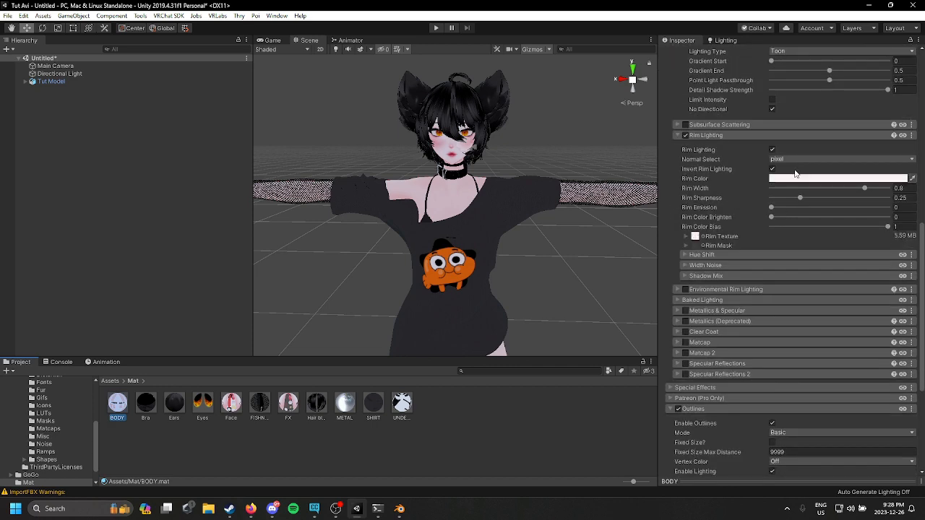
{"action": "scroll", "coordinate": [743, 106], "scroll_direction": "up", "scroll_amount": 3}
{"action": "left_click", "coordinate": [722, 124]}
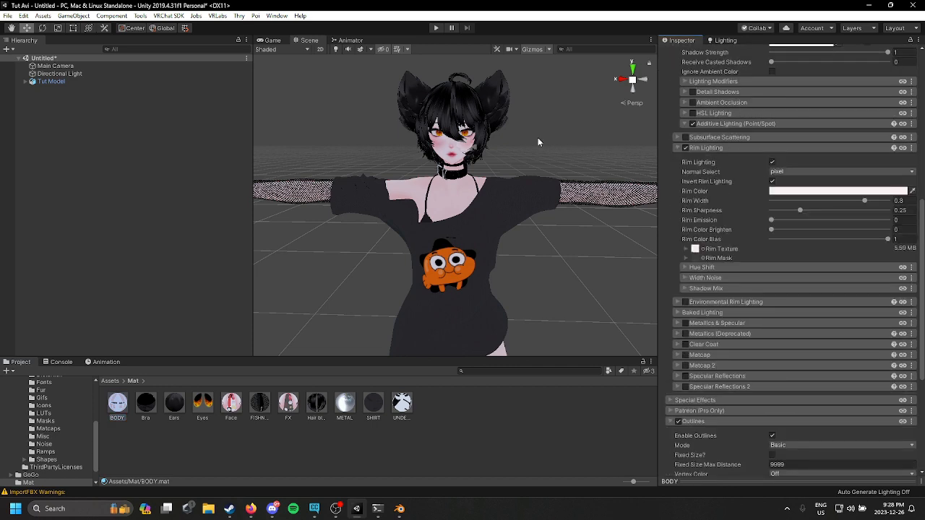
{"action": "left_click_drag", "start_coordinate": [541, 143], "coordinate": [549, 179], "text": "alt"}
{"action": "middle_click_drag", "start_coordinate": [438, 180], "coordinate": [485, 177]}
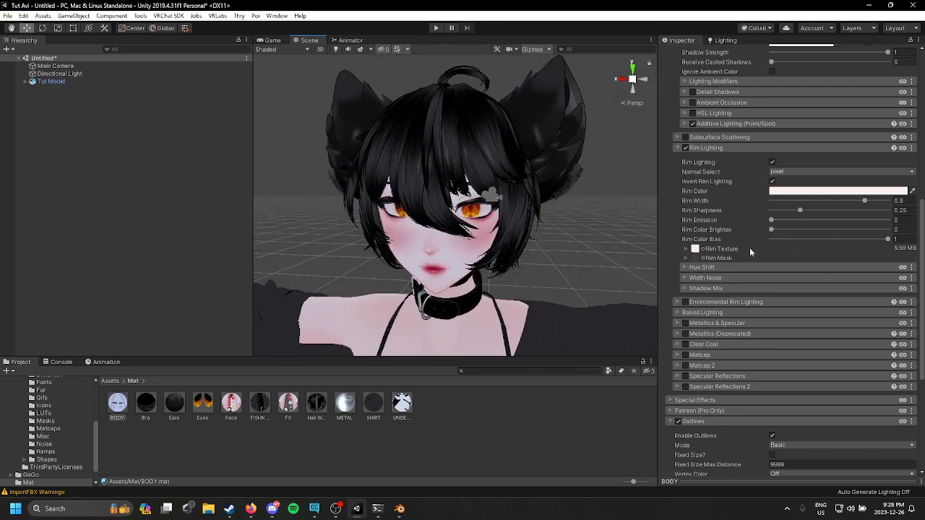
{"action": "scroll", "coordinate": [741, 221], "scroll_direction": "down", "scroll_amount": 5}
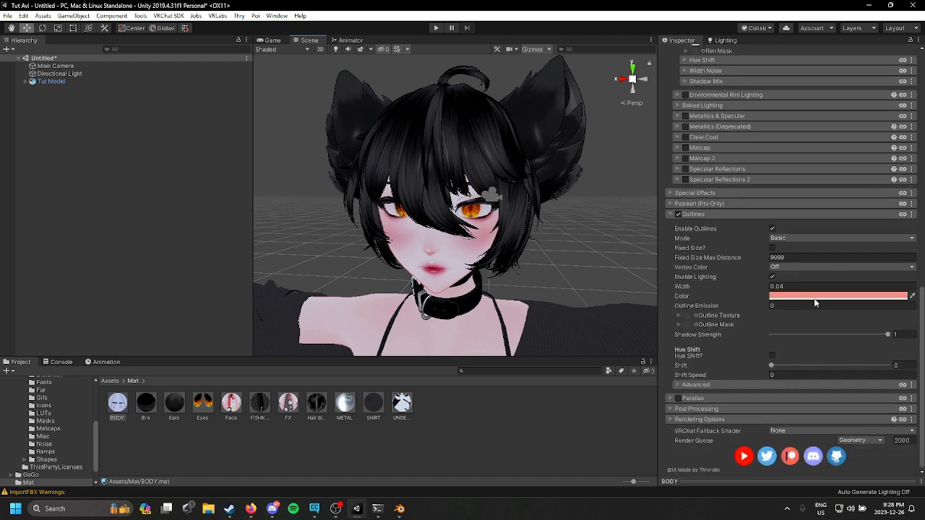
{"action": "middle_click_drag", "start_coordinate": [651, 296], "coordinate": [486, 210]}
{"action": "left_click_drag", "start_coordinate": [563, 231], "coordinate": [440, 220], "text": "alt"}
{"action": "scroll", "coordinate": [590, 240], "scroll_direction": "down", "scroll_amount": 8}
{"action": "middle_click_drag", "start_coordinate": [440, 221], "coordinate": [454, 204]}
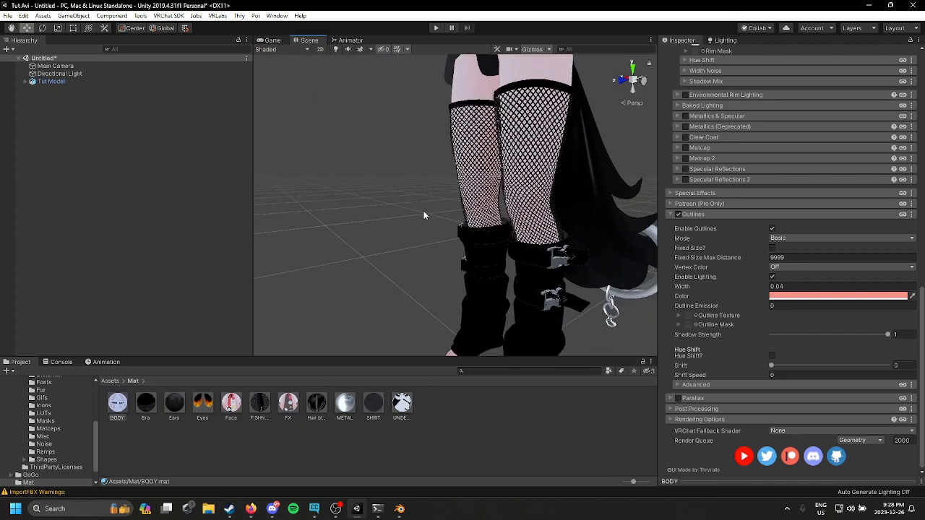
Step: Select the leg warmers, open their METAL material and set its Cull rendering option to Off
{"action": "left_click", "coordinate": [451, 162]}
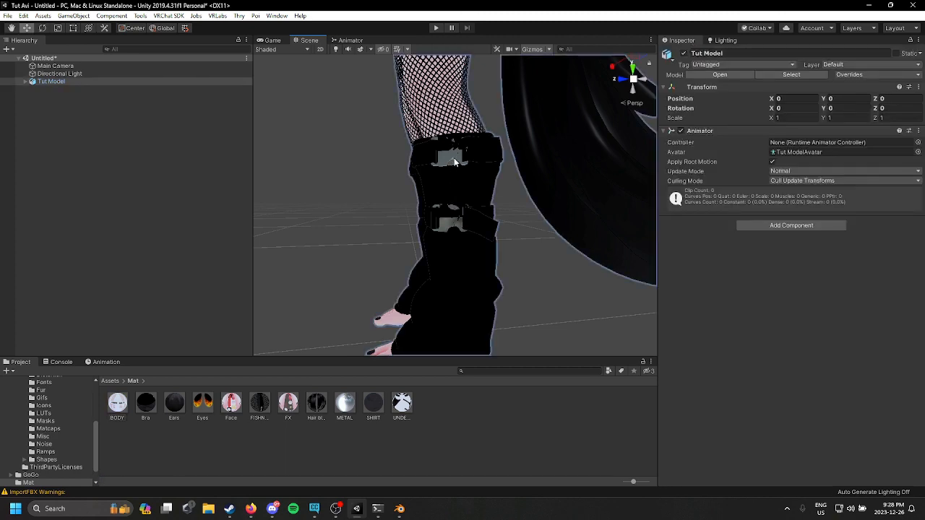
{"action": "left_click", "coordinate": [453, 164]}
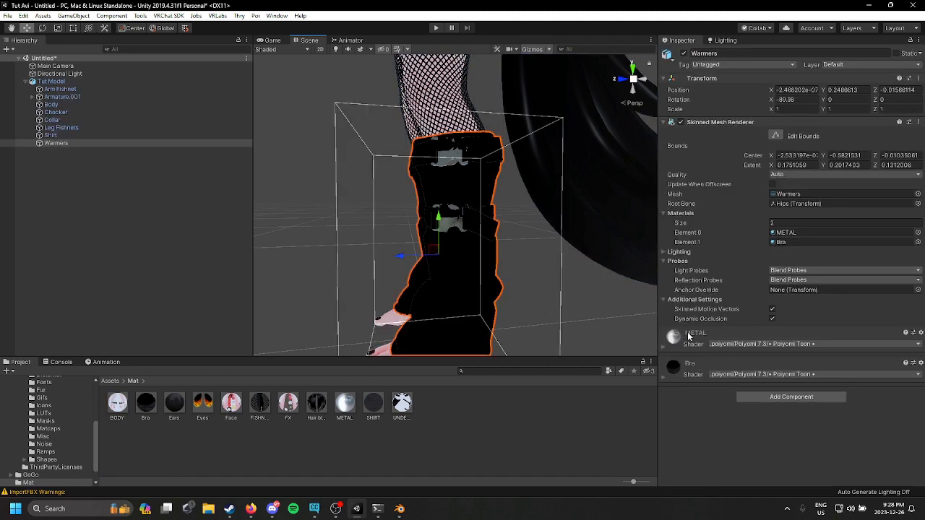
{"action": "left_click", "coordinate": [345, 403]}
{"action": "scroll", "coordinate": [787, 339], "scroll_direction": "down", "scroll_amount": 15}
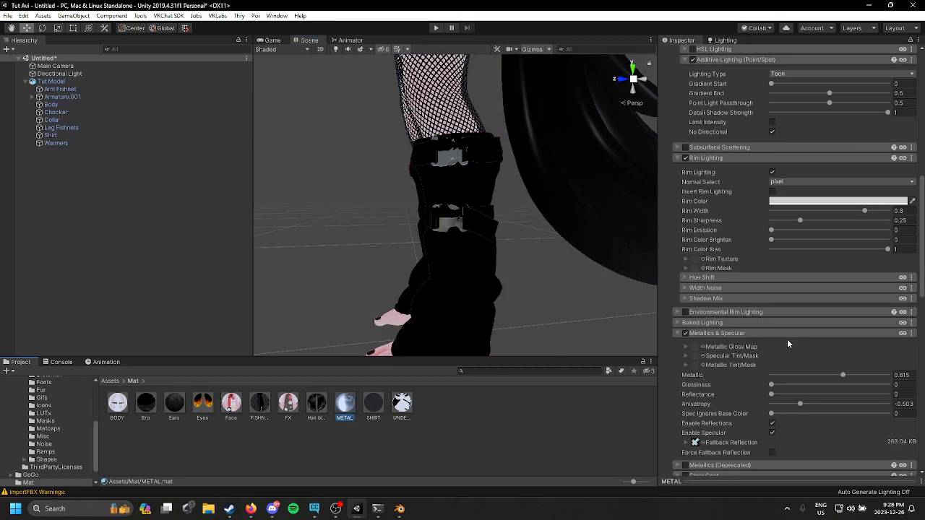
{"action": "scroll", "coordinate": [865, 394], "scroll_direction": "down", "scroll_amount": 5}
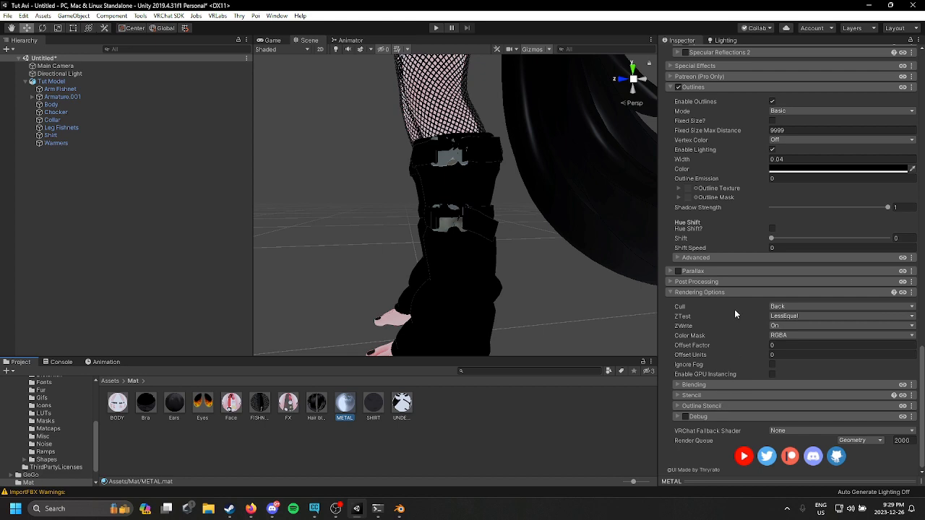
{"action": "left_click", "coordinate": [783, 307]}
{"action": "left_click", "coordinate": [788, 314]}
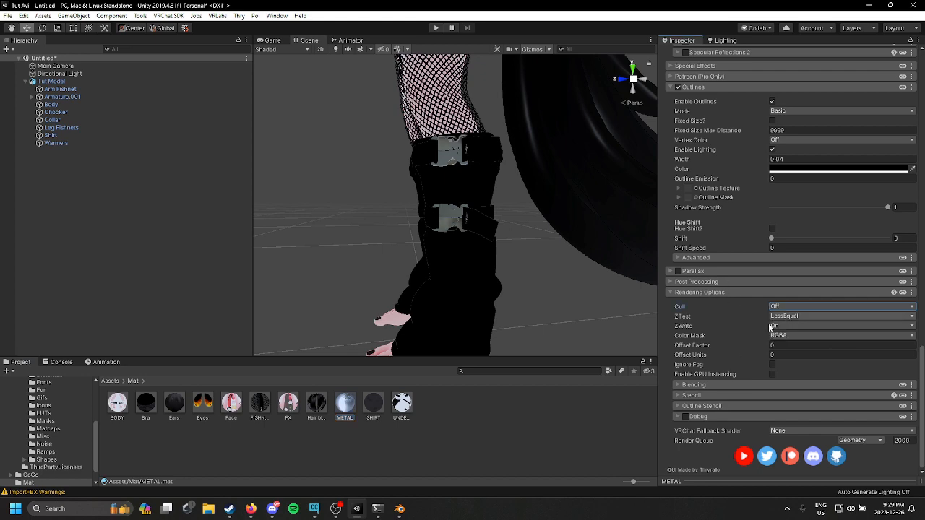
Step: Inspect the Body mesh's blend shapes
{"action": "left_click_drag", "start_coordinate": [421, 209], "coordinate": [524, 250], "text": "alt"}
{"action": "scroll", "coordinate": [488, 203], "scroll_direction": "up", "scroll_amount": 3}
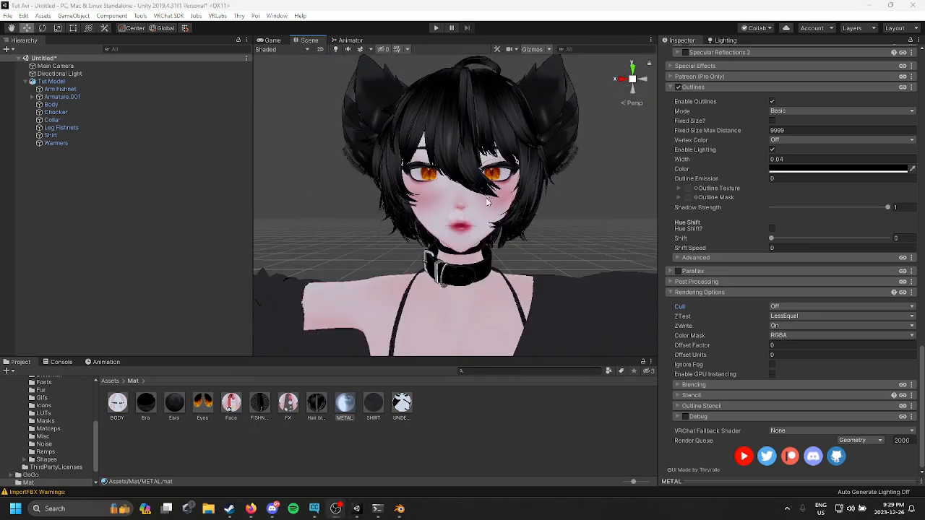
{"action": "left_click", "coordinate": [479, 210]}
{"action": "left_click", "coordinate": [479, 209]}
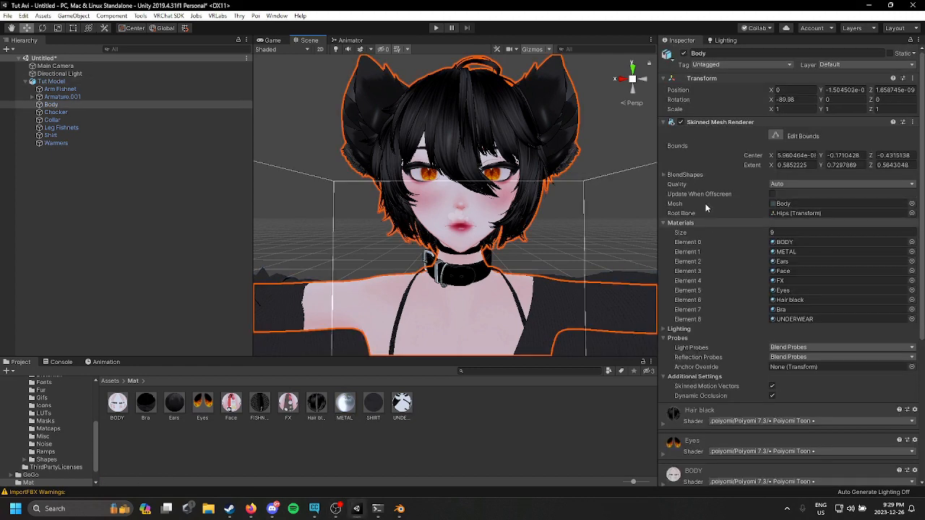
{"action": "left_click", "coordinate": [695, 175]}
{"action": "scroll", "coordinate": [677, 210], "scroll_direction": "down", "scroll_amount": 3}
{"action": "scroll", "coordinate": [677, 213], "scroll_direction": "down", "scroll_amount": 8}
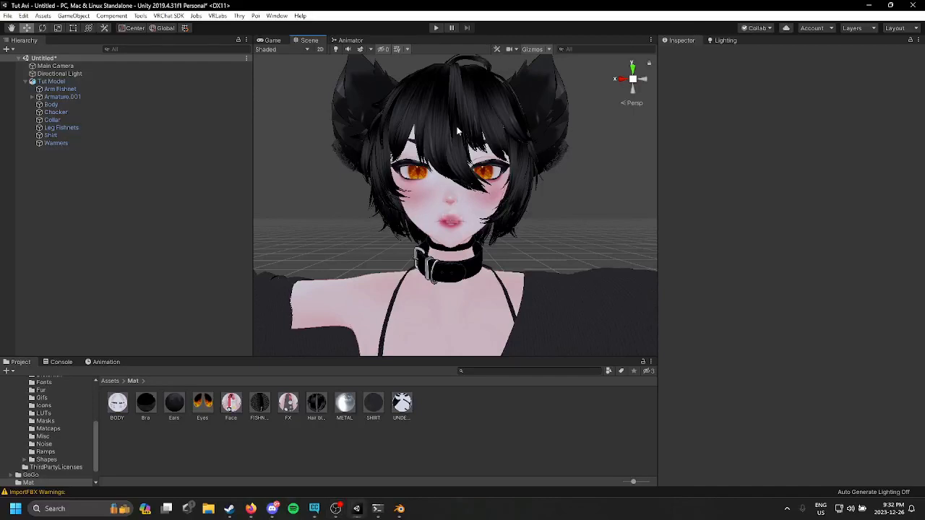
Step: Add a VRC Avatar Descriptor component to the Tut Model
{"action": "left_click", "coordinate": [141, 82]}
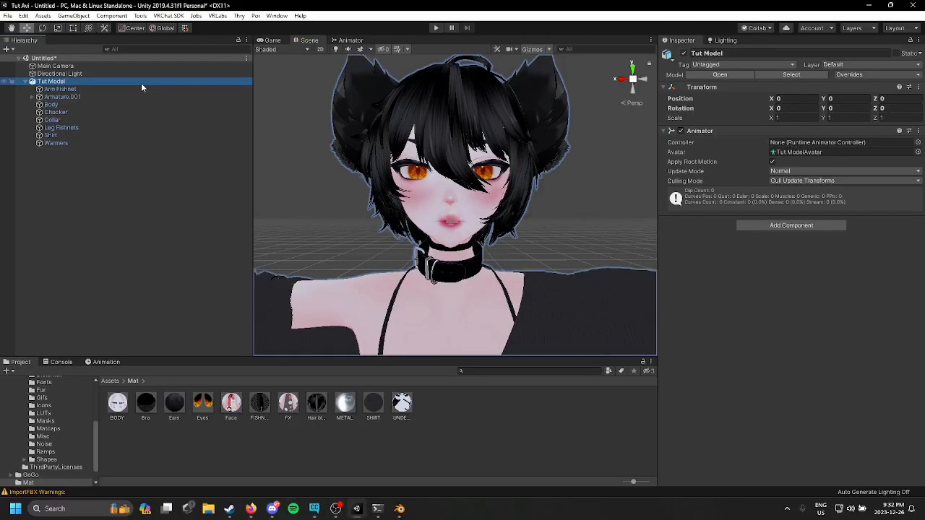
{"action": "left_click", "coordinate": [768, 226]}
{"action": "type", "text": "vr"}
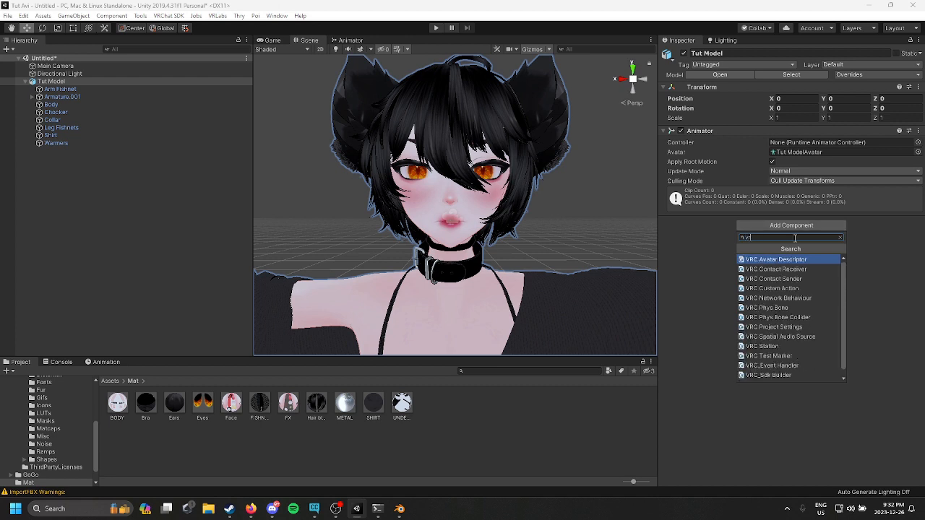
{"action": "type", "text": "c av"}
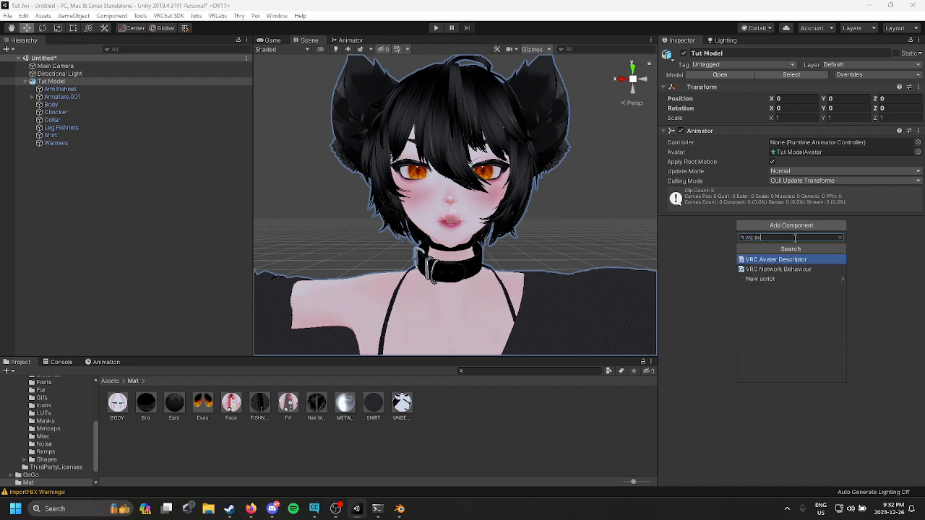
{"action": "left_click", "coordinate": [792, 260]}
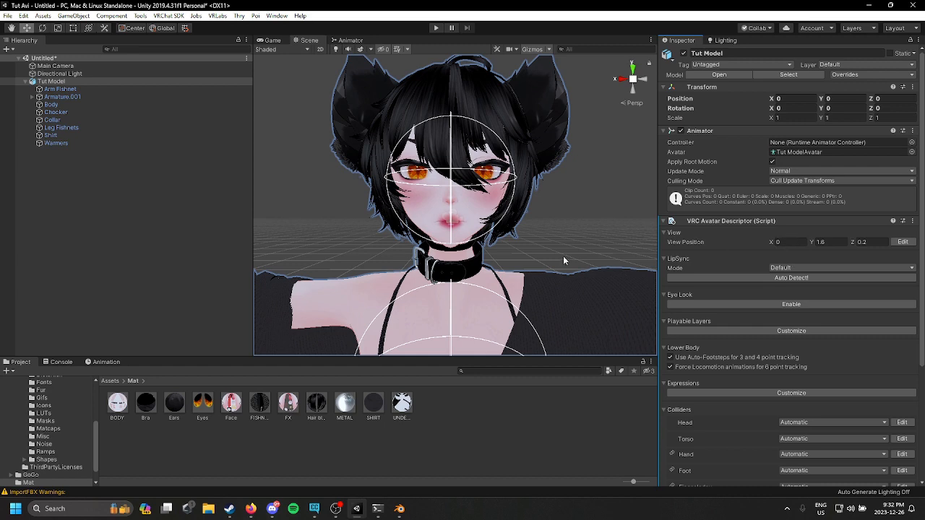
Step: Move the avatar's view position between the eyes, to about Y 1.19 and Z 0.05
{"action": "left_click", "coordinate": [902, 242]}
{"action": "scroll", "coordinate": [536, 175], "scroll_direction": "down", "scroll_amount": 3}
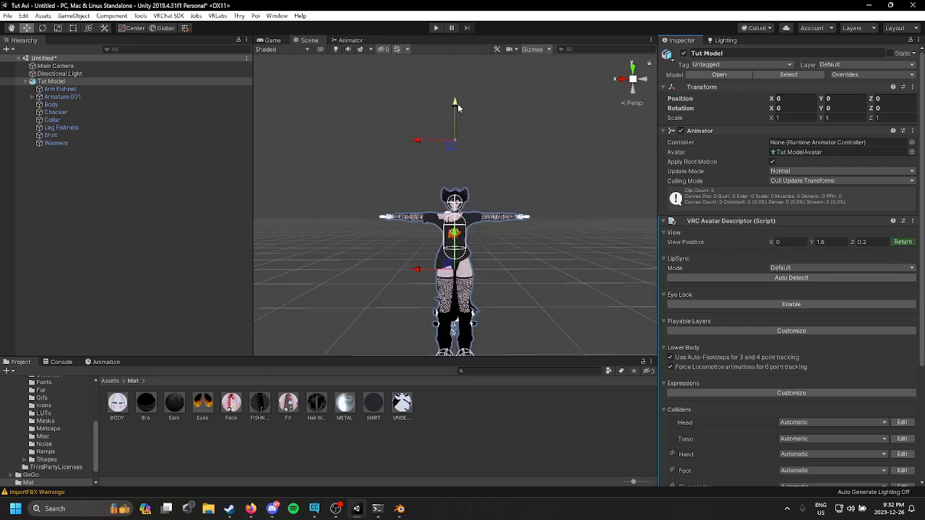
{"action": "left_click_drag", "start_coordinate": [457, 103], "coordinate": [457, 150]}
{"action": "scroll", "coordinate": [457, 150], "scroll_direction": "up", "scroll_amount": 5}
{"action": "right_click_drag", "start_coordinate": [448, 186], "coordinate": [295, 185]}
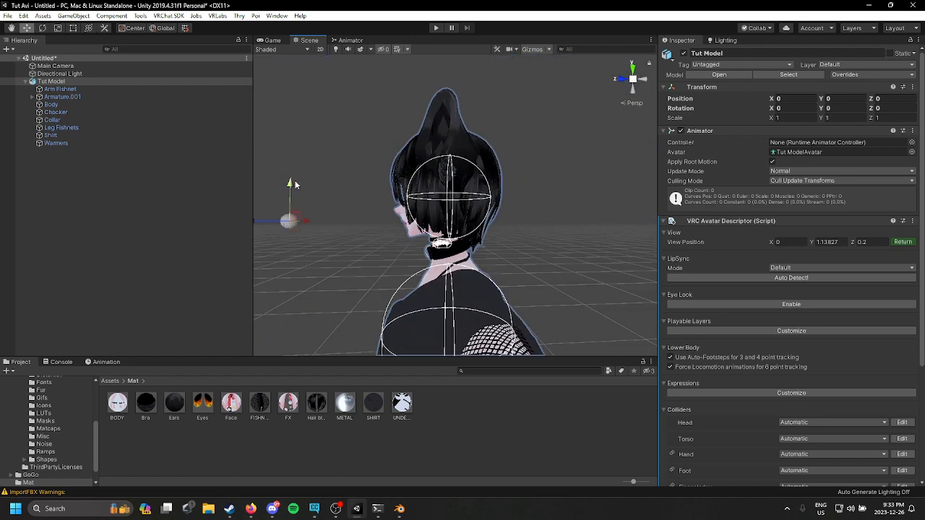
{"action": "left_click_drag", "start_coordinate": [295, 184], "coordinate": [295, 163]}
{"action": "left_click", "coordinate": [285, 195]}
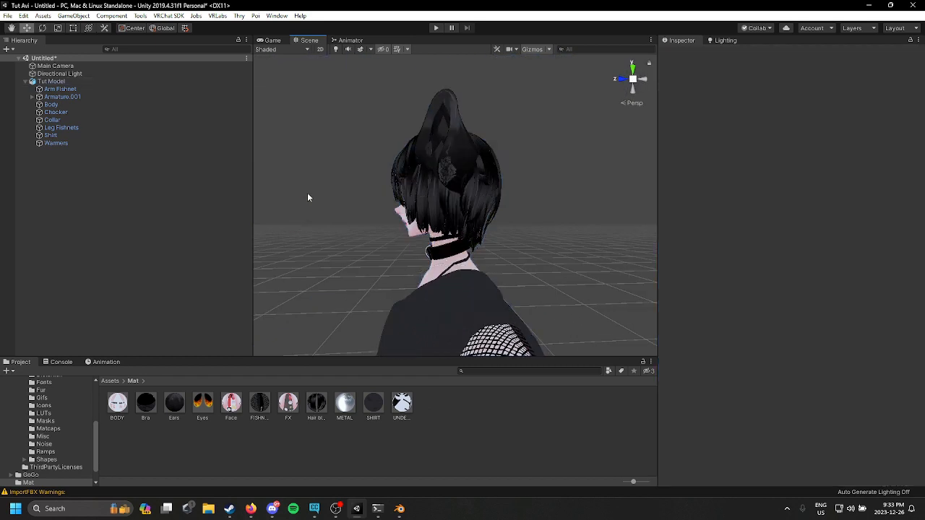
{"action": "left_click", "coordinate": [102, 82]}
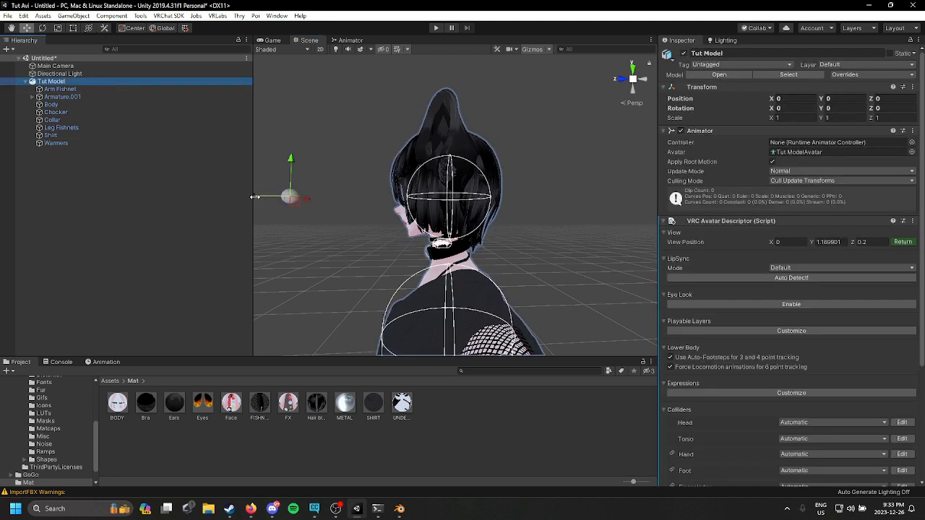
{"action": "left_click_drag", "start_coordinate": [304, 198], "coordinate": [357, 198]}
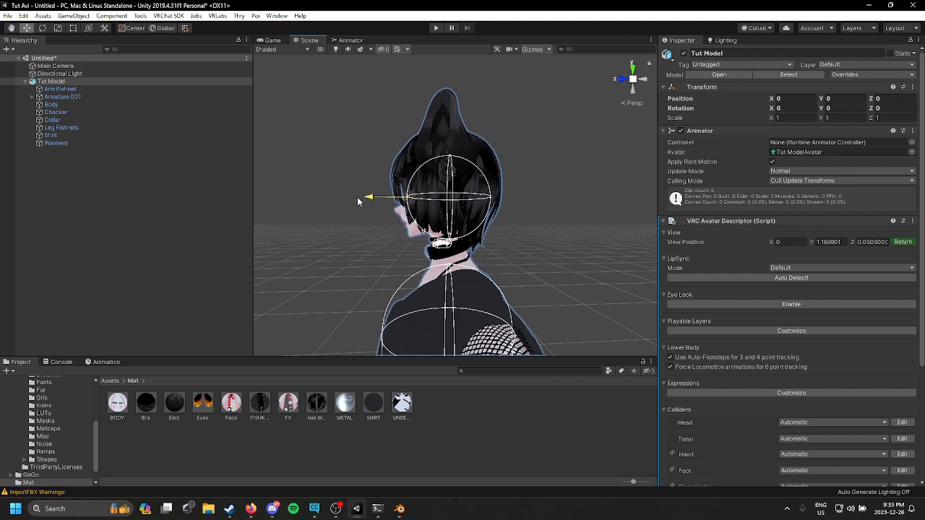
{"action": "right_click_drag", "start_coordinate": [357, 197], "coordinate": [498, 208]}
{"action": "right_click_drag", "start_coordinate": [393, 197], "coordinate": [278, 201]}
{"action": "left_click_drag", "start_coordinate": [543, 130], "coordinate": [544, 136]}
{"action": "right_click_drag", "start_coordinate": [544, 136], "coordinate": [334, 174]}
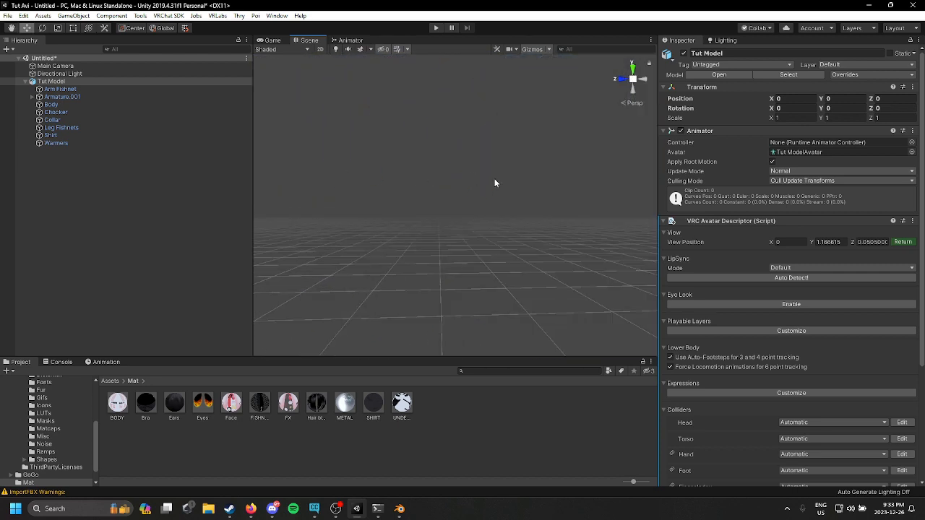
{"action": "key", "text": "f"}
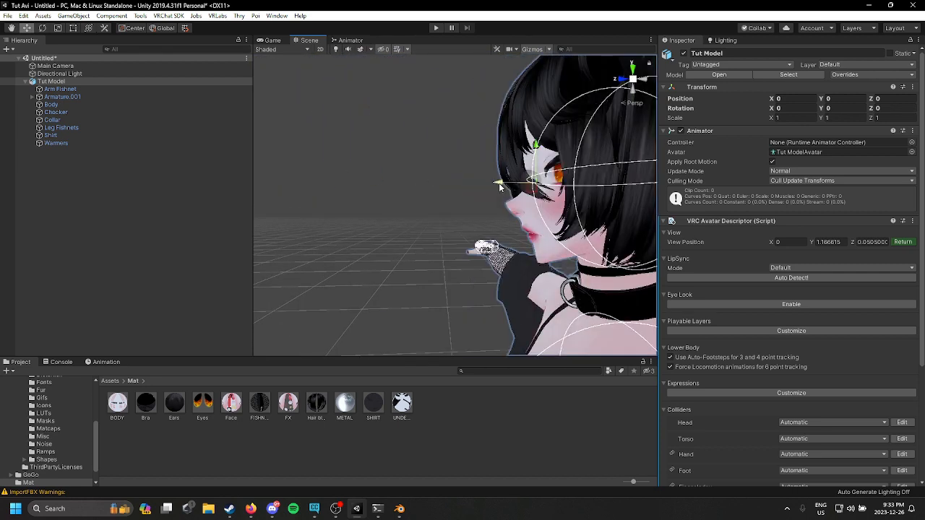
{"action": "left_click_drag", "start_coordinate": [500, 186], "coordinate": [503, 185]}
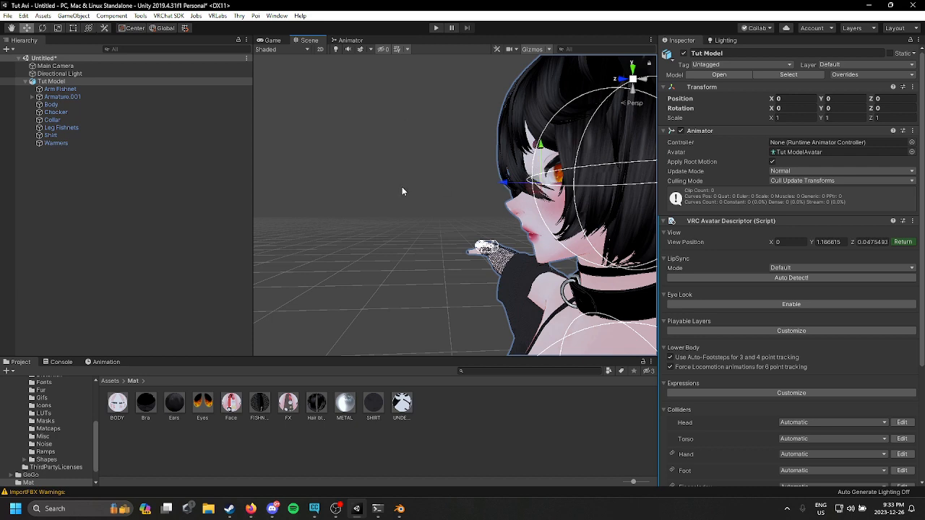
{"action": "right_click_drag", "start_coordinate": [403, 188], "coordinate": [539, 195]}
Step: Auto-detect the lip sync settings on the avatar descriptor
{"action": "left_click", "coordinate": [744, 279]}
{"action": "right_click_drag", "start_coordinate": [434, 239], "coordinate": [499, 233]}
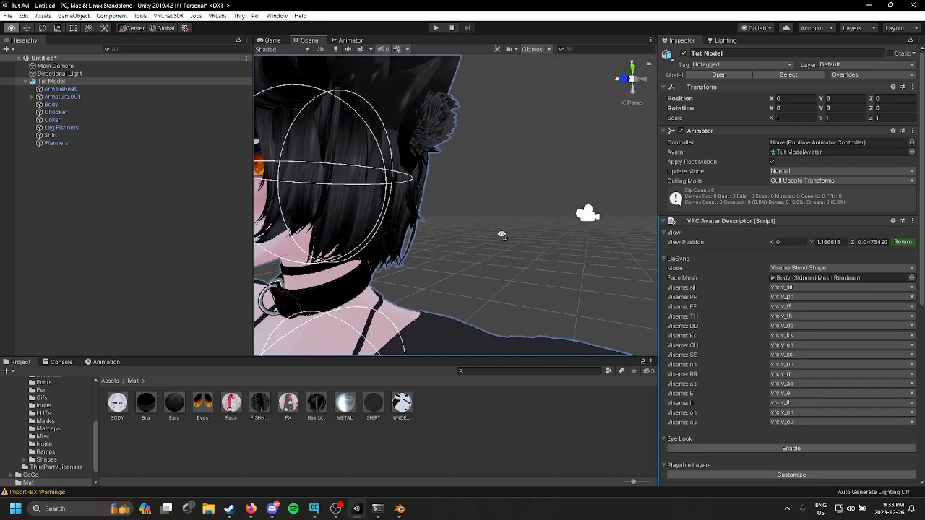
{"action": "middle_click_drag", "start_coordinate": [500, 233], "coordinate": [511, 236]}
{"action": "right_click_drag", "start_coordinate": [512, 236], "coordinate": [594, 240]}
{"action": "left_click", "coordinate": [540, 227]}
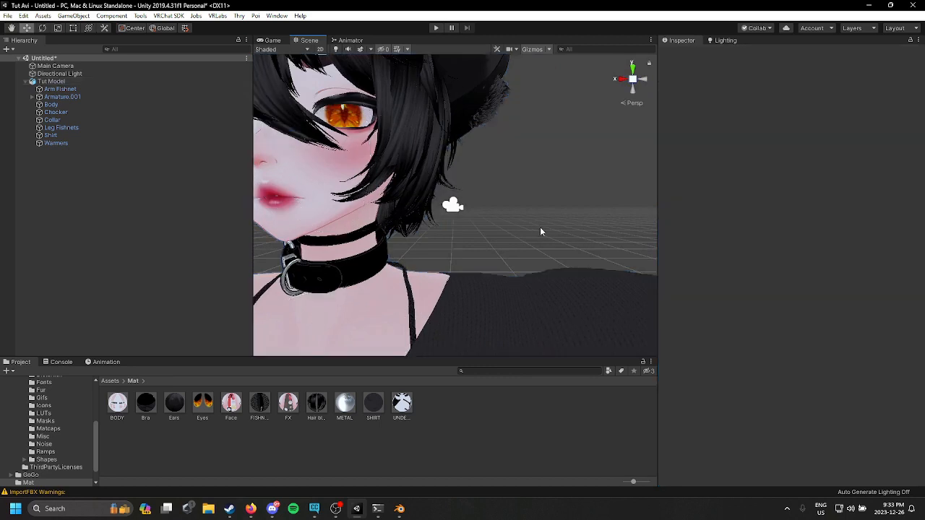
{"action": "mouse_move", "coordinate": [540, 227]}
{"action": "middle_mouse_down"}
{"action": "mouse_move", "coordinate": [555, 231]}
{"action": "mouse_move", "coordinate": [536, 227]}
{"action": "middle_mouse_up"}
{"action": "left_click", "coordinate": [469, 209]}
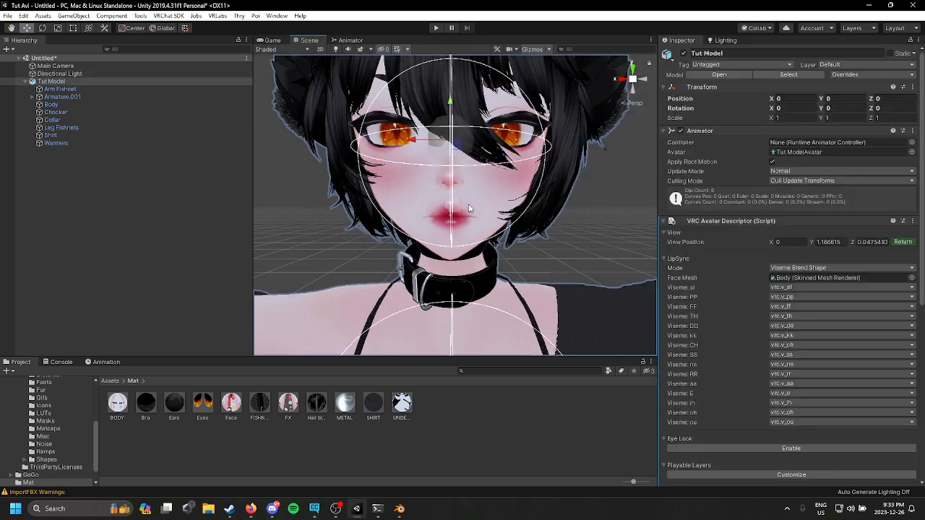
{"action": "scroll", "coordinate": [770, 229], "scroll_direction": "down", "scroll_amount": 10}
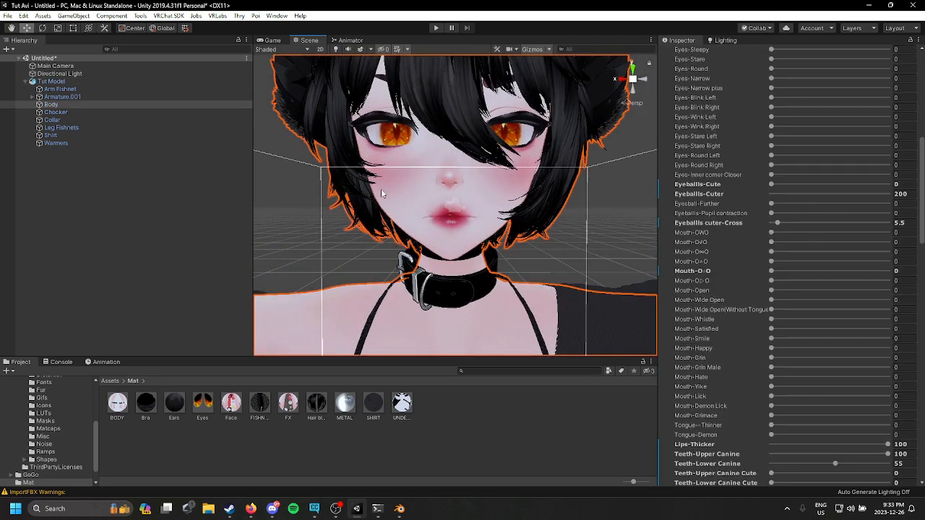
Step: Disable Force Locomotion animations for 6 point tracking and enable Eye Look on the avatar descriptor
{"action": "left_click", "coordinate": [133, 80]}
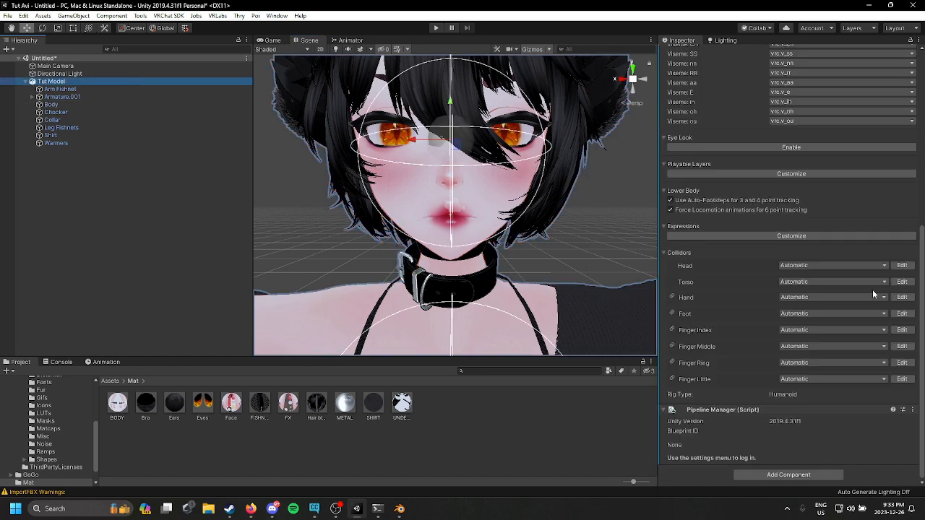
{"action": "left_click", "coordinate": [788, 211]}
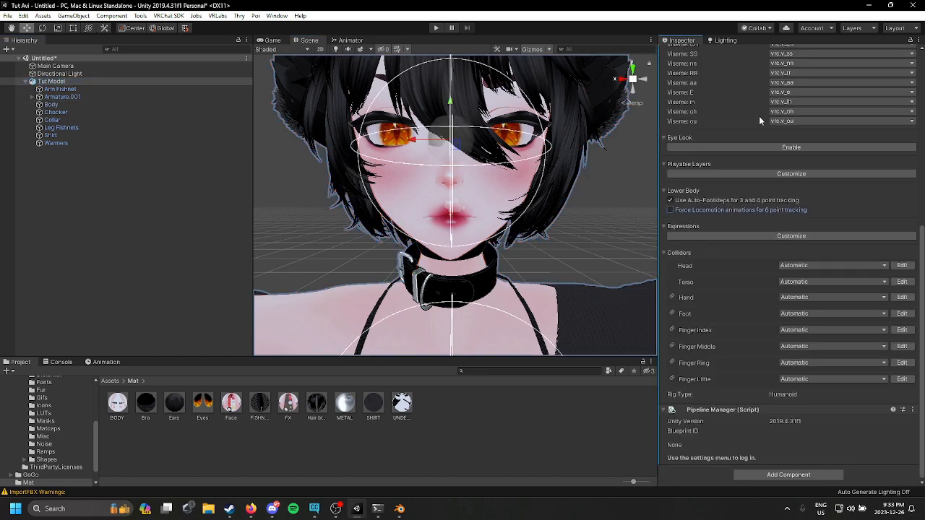
{"action": "left_click", "coordinate": [675, 147]}
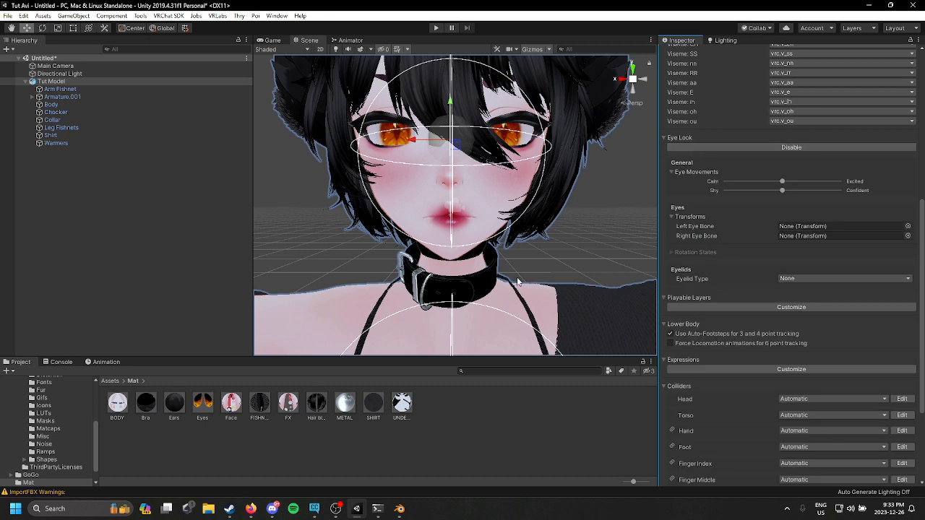
Step: Assign LeftEye and RightEye as the left and right eye bones
{"action": "left_click", "coordinate": [908, 226]}
{"action": "type", "text": "left"}
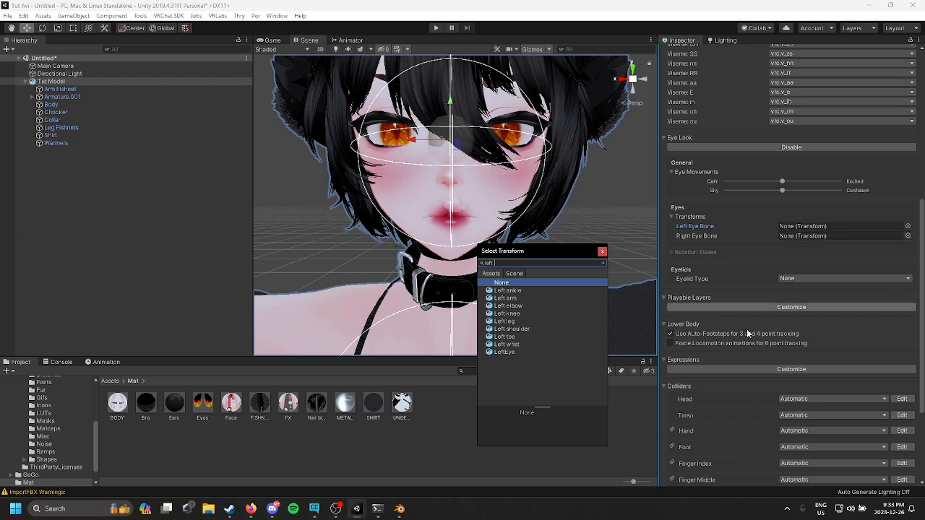
{"action": "left_click", "coordinate": [555, 351]}
{"action": "left_click", "coordinate": [908, 235]}
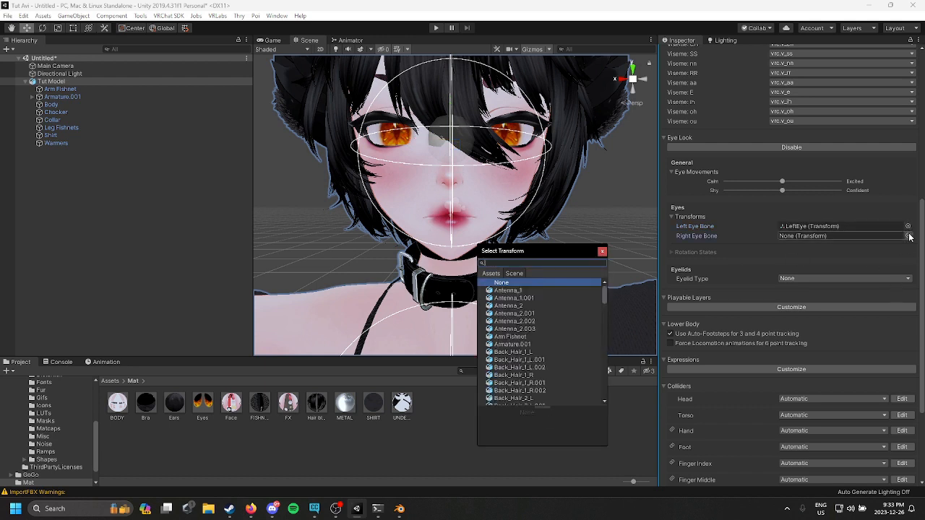
{"action": "type", "text": "rig"}
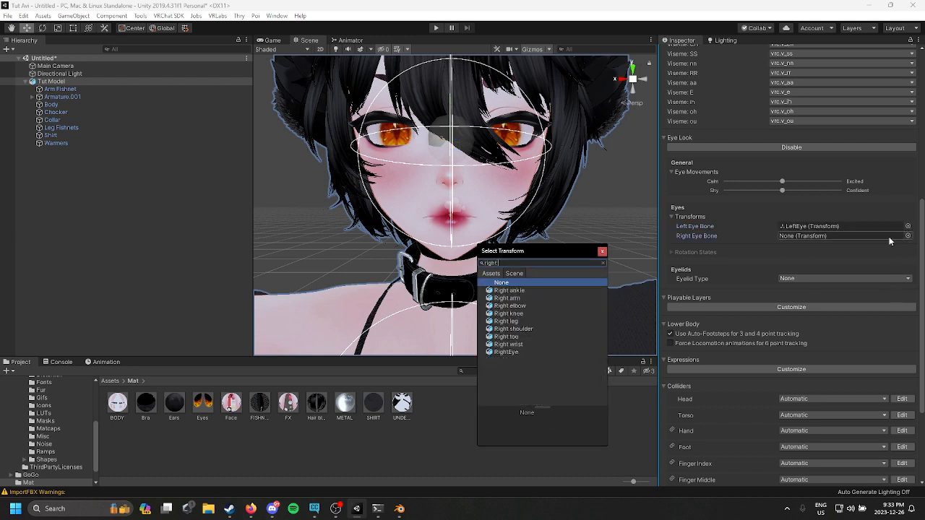
{"action": "type", "text": "ht"}
{"action": "double_click", "coordinate": [540, 351]}
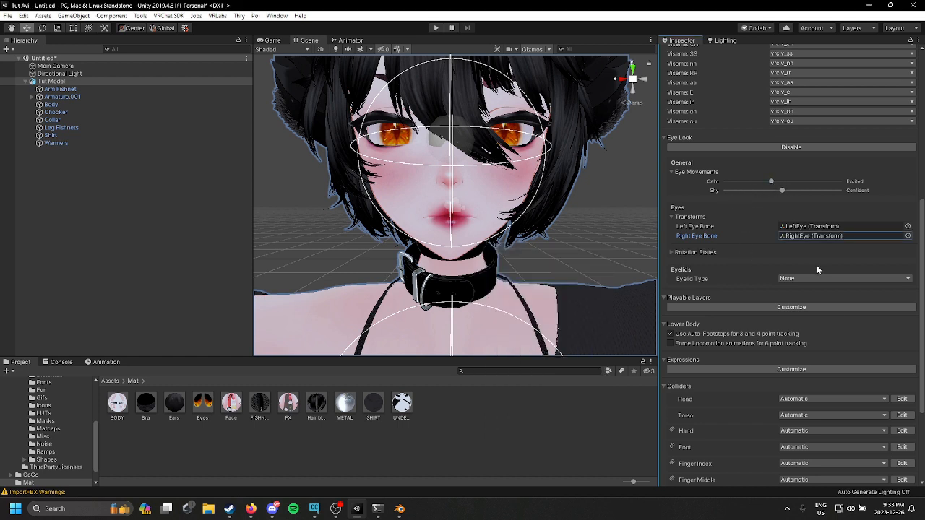
Step: Set the eyelid type to Blendshapes and assign the Body mesh as the eyelids mesh
{"action": "left_click", "coordinate": [804, 279]}
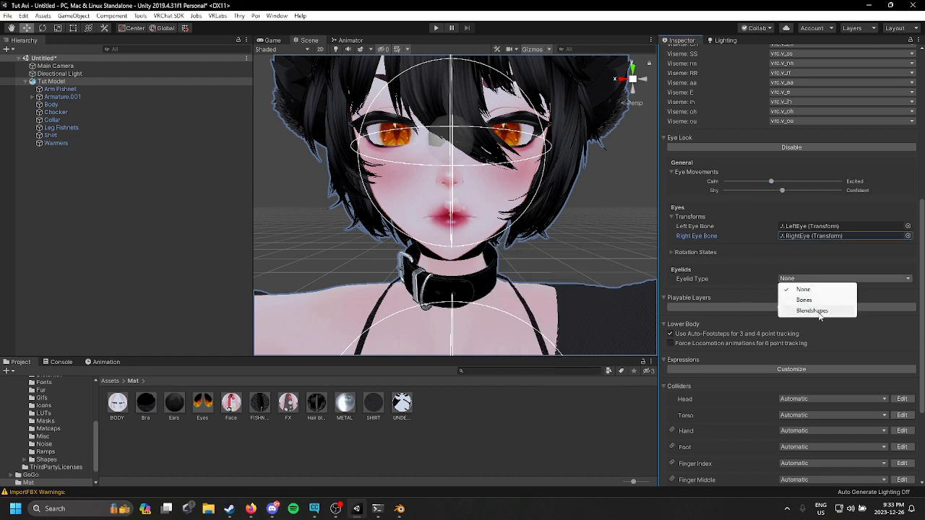
{"action": "left_click", "coordinate": [824, 300]}
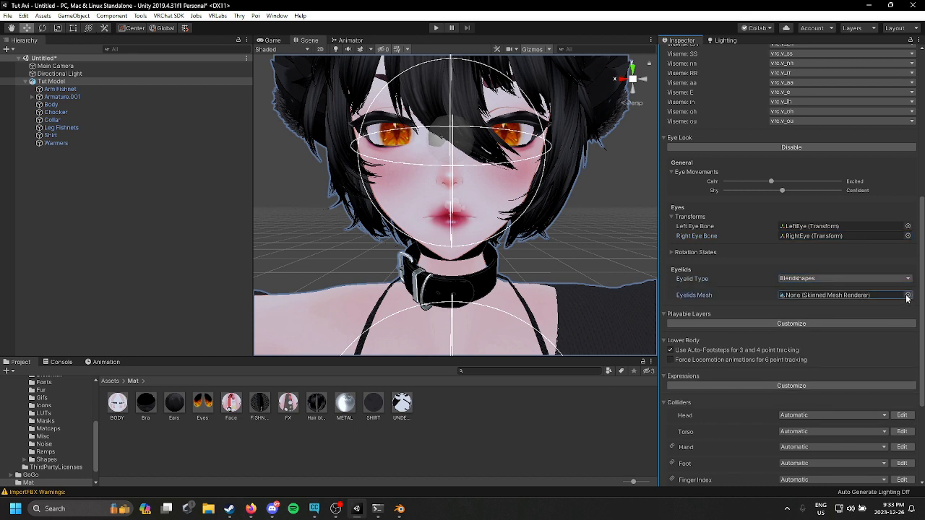
{"action": "left_click", "coordinate": [907, 296]}
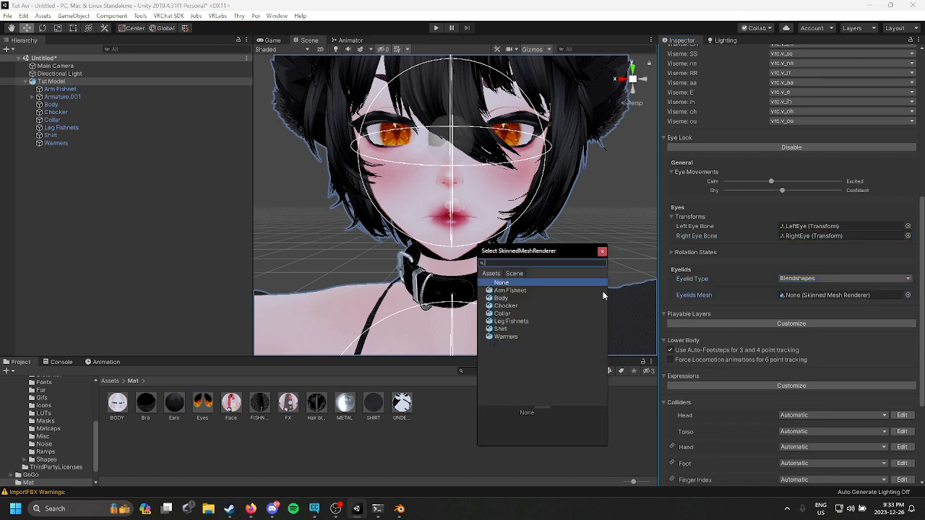
{"action": "left_click", "coordinate": [532, 298]}
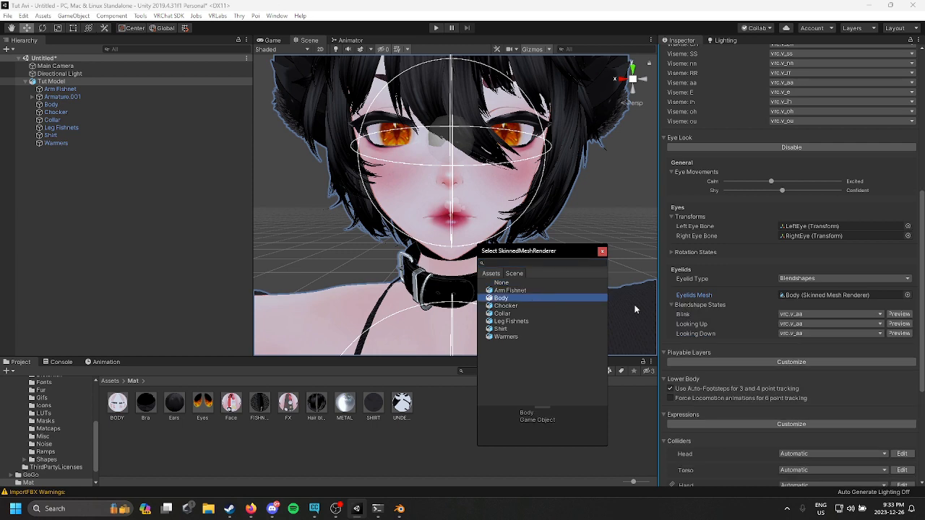
Step: Set the Blink blendshape state to Eyes-Blink and the Looking Up and Looking Down states to -none-
{"action": "left_click", "coordinate": [832, 314]}
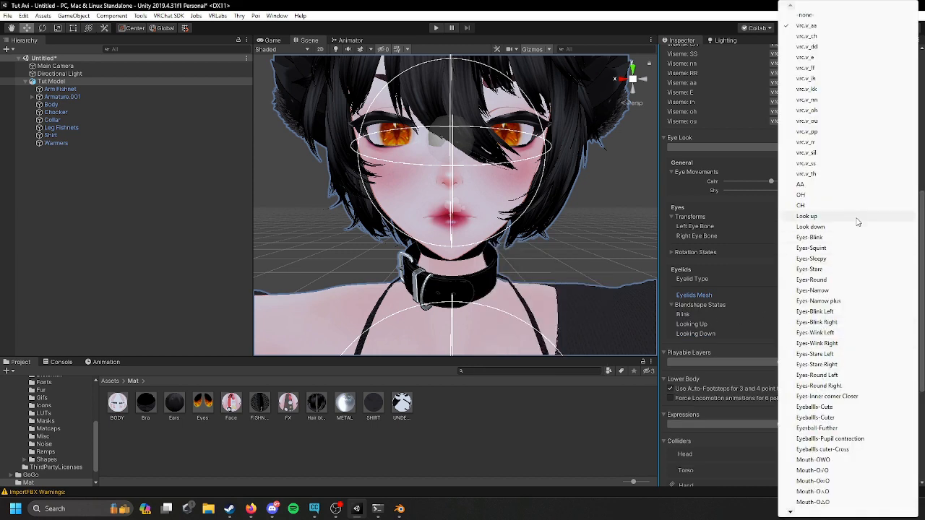
{"action": "left_click", "coordinate": [831, 237]}
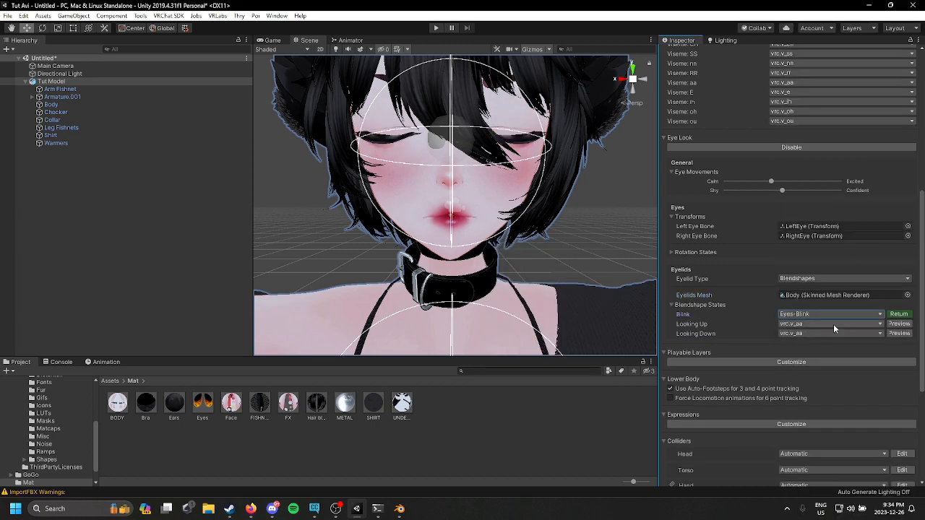
{"action": "left_click", "coordinate": [833, 324]}
{"action": "left_click", "coordinate": [862, 15]}
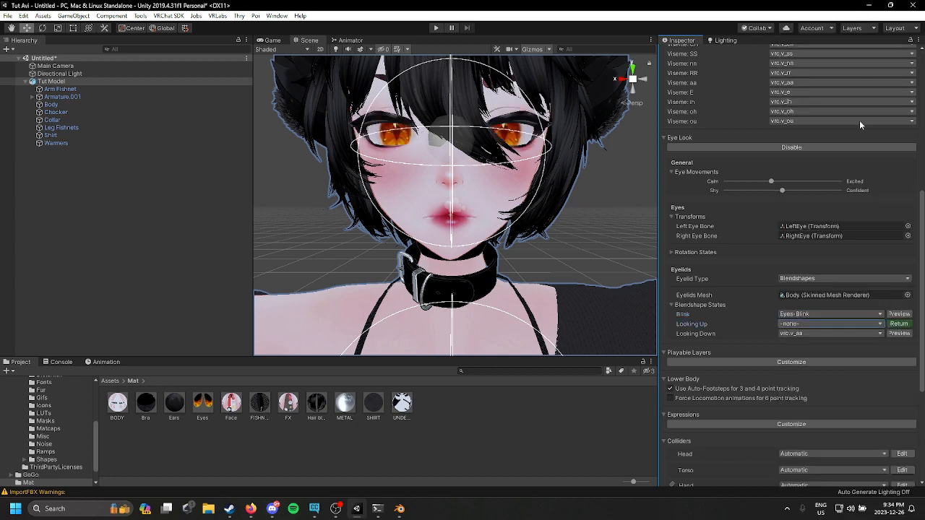
{"action": "left_click", "coordinate": [815, 333]}
{"action": "left_click", "coordinate": [815, 15]}
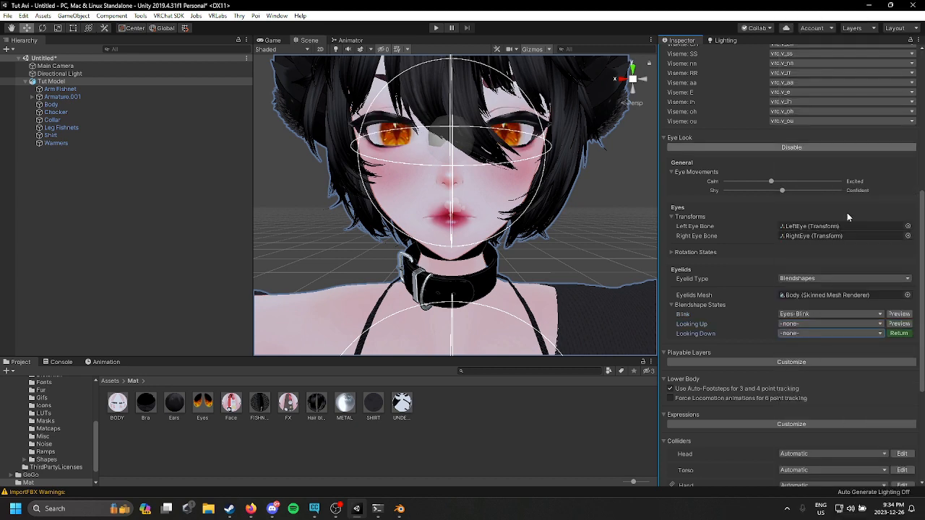
Step: Preview and rotate the eyes to set the Looking Up rotation to about X -6.77 and Looking Down to about X 13.63
{"action": "left_click", "coordinate": [673, 252]}
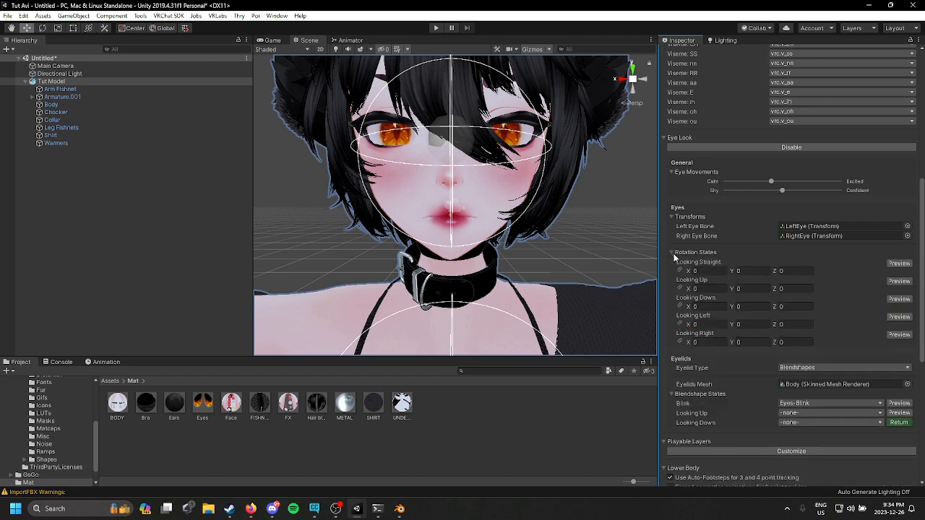
{"action": "left_click", "coordinate": [899, 263]}
{"action": "left_click", "coordinate": [899, 281]}
{"action": "left_click_drag", "start_coordinate": [508, 139], "coordinate": [507, 127]}
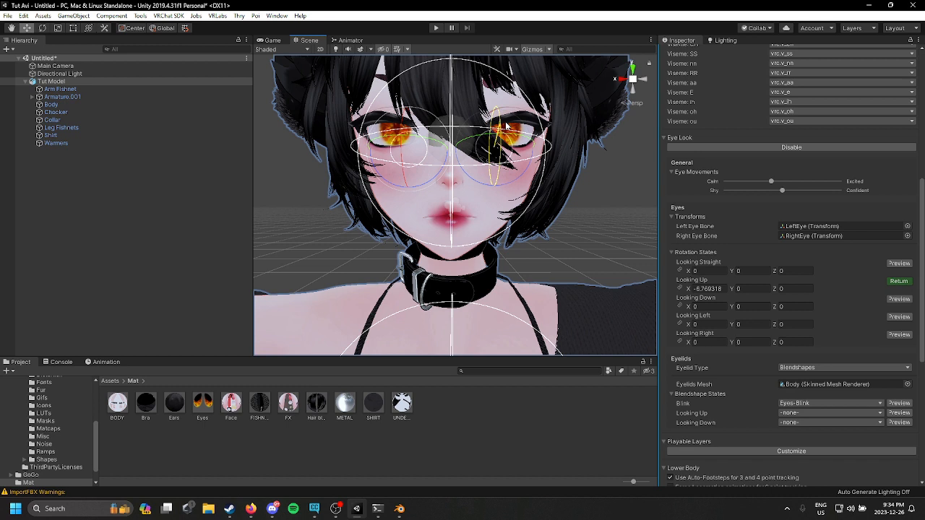
{"action": "left_click", "coordinate": [899, 298]}
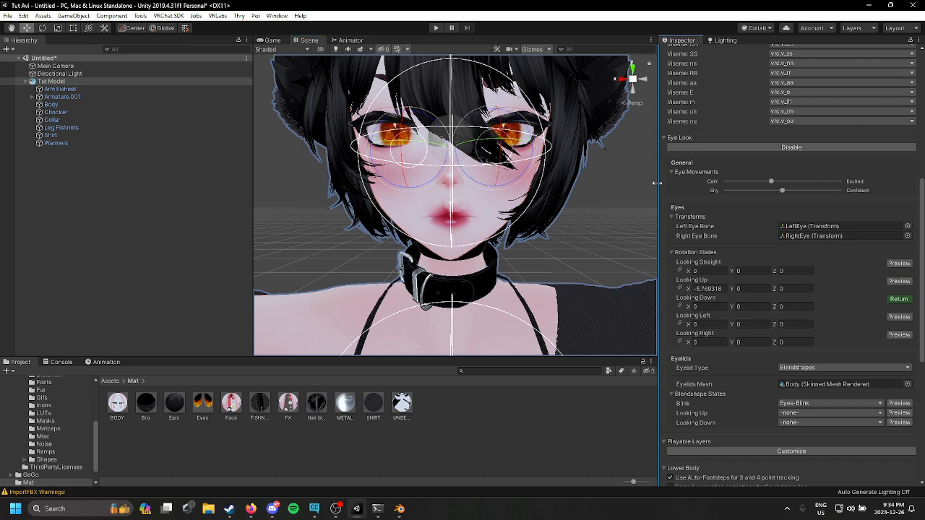
{"action": "left_click_drag", "start_coordinate": [513, 130], "coordinate": [501, 132]}
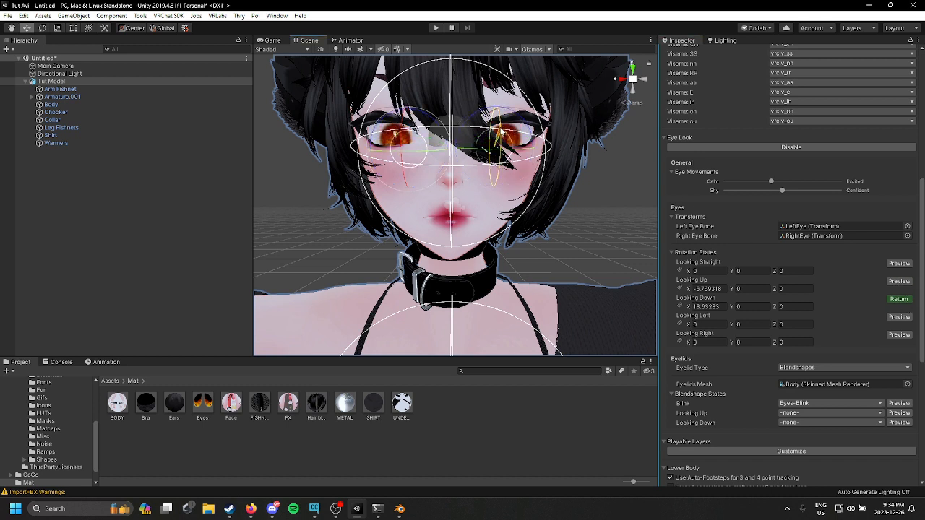
Step: Set the Looking Left rotation to about Y -8.2 and give Looking Right the mirrored value of about Y 8.2
{"action": "left_click", "coordinate": [899, 316]}
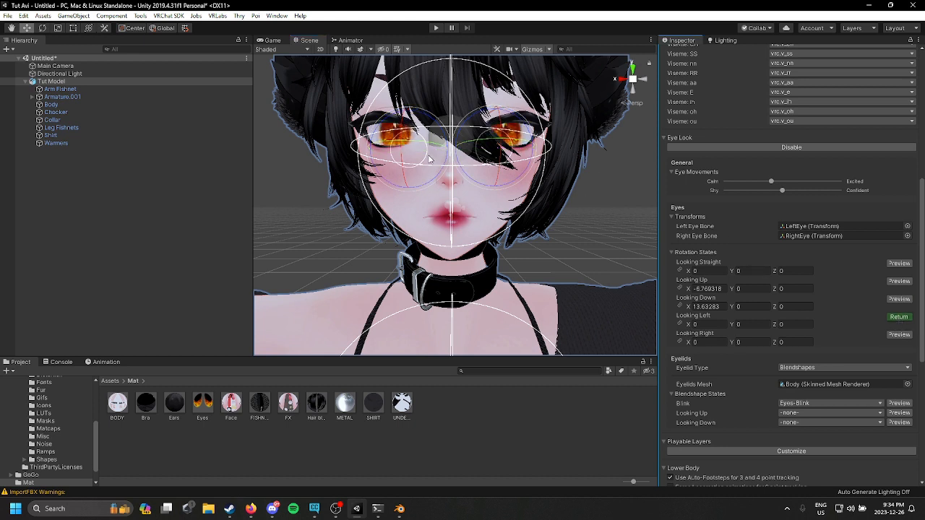
{"action": "left_click_drag", "start_coordinate": [519, 143], "coordinate": [520, 143]}
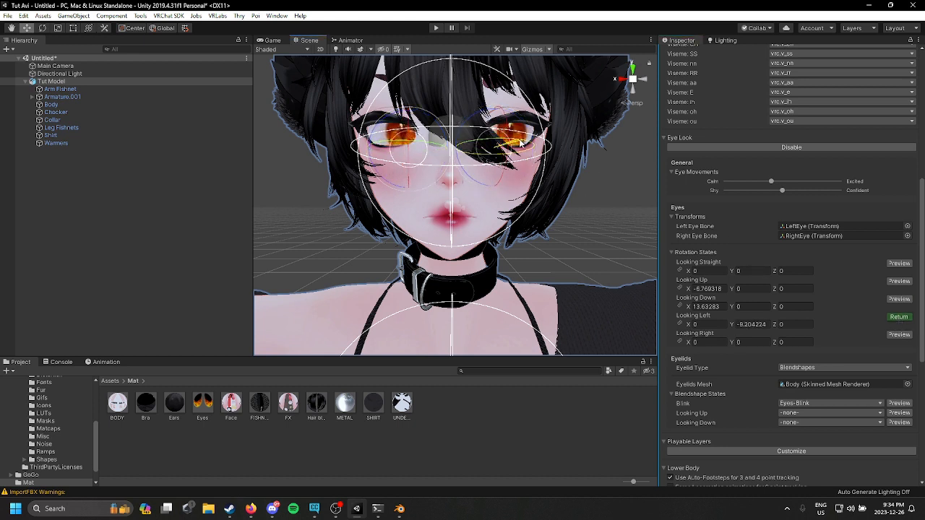
{"action": "left_click", "coordinate": [759, 323]}
{"action": "key", "text": "ctrl+c"}
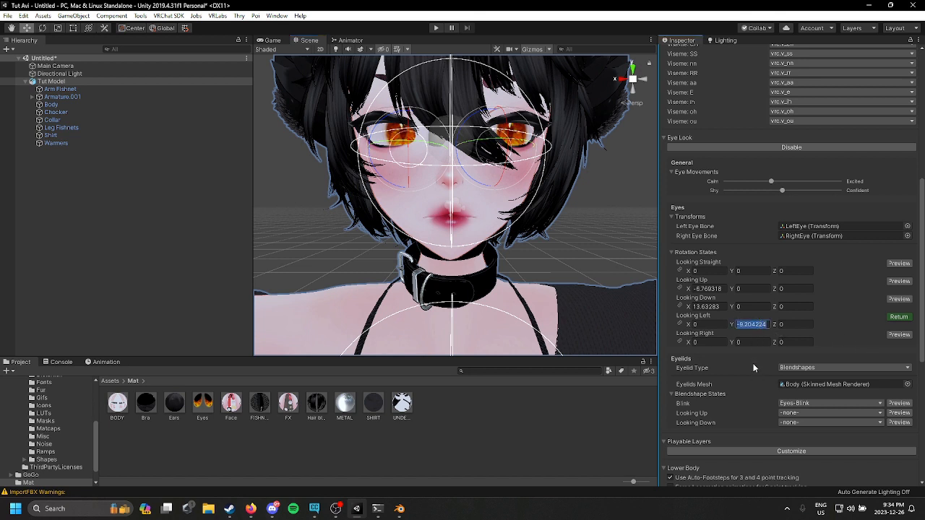
{"action": "left_click", "coordinate": [756, 342]}
{"action": "key", "text": "ctrl+v"}
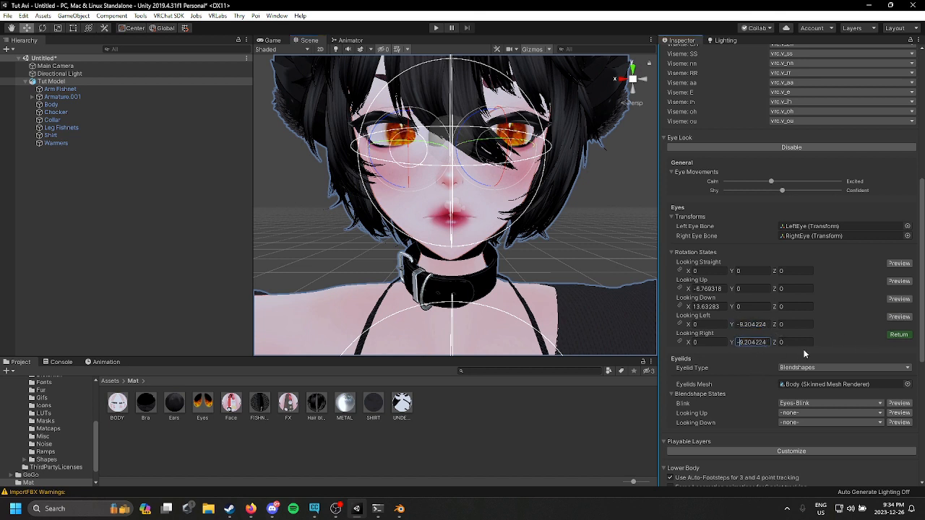
{"action": "left_click", "coordinate": [898, 336]}
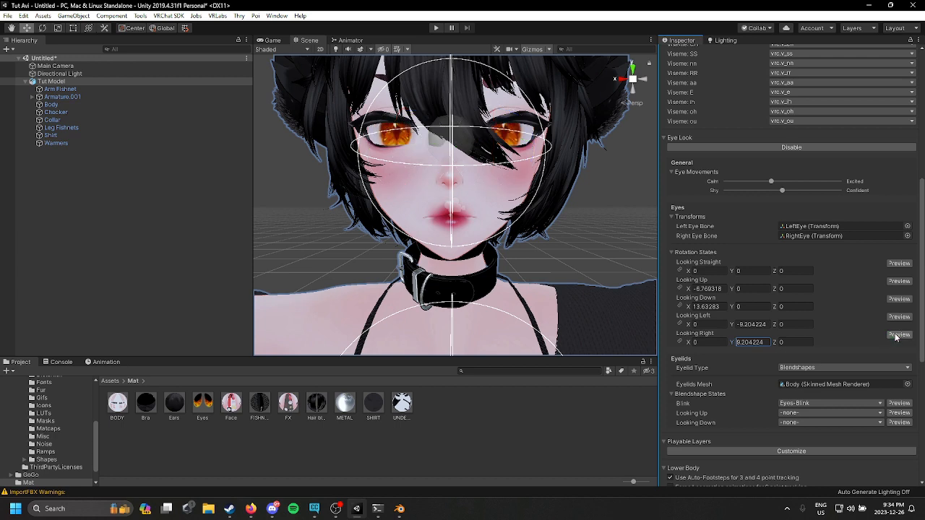
Step: Customize the playable layers and assign the GoLocoBase controller to the Base layer
{"action": "scroll", "coordinate": [793, 366], "scroll_direction": "down", "scroll_amount": 3}
{"action": "left_click", "coordinate": [711, 364]}
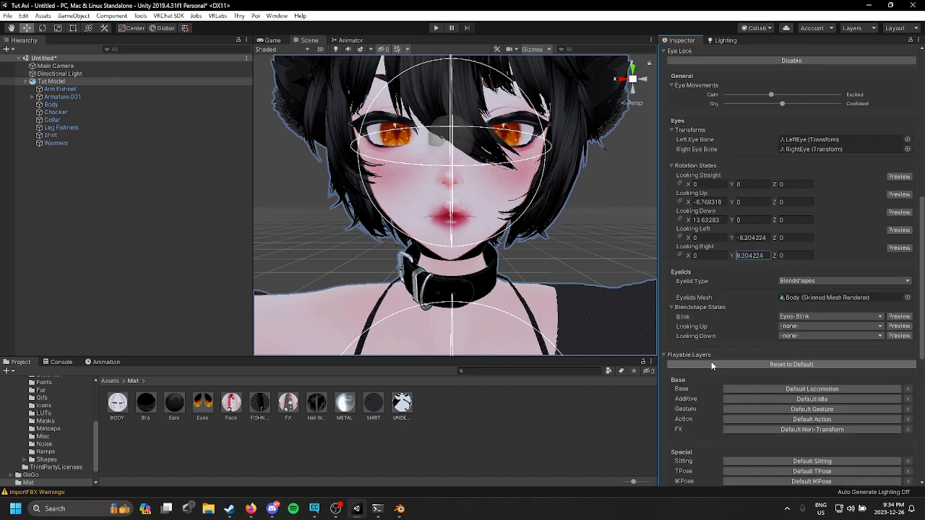
{"action": "left_click", "coordinate": [681, 361]}
{"action": "scroll", "coordinate": [714, 364], "scroll_direction": "down", "scroll_amount": 5}
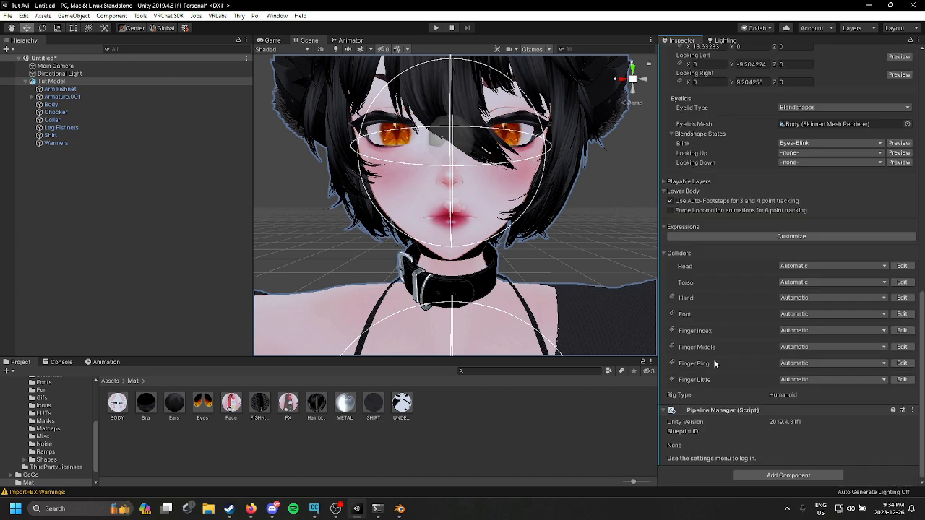
{"action": "left_click", "coordinate": [665, 183]}
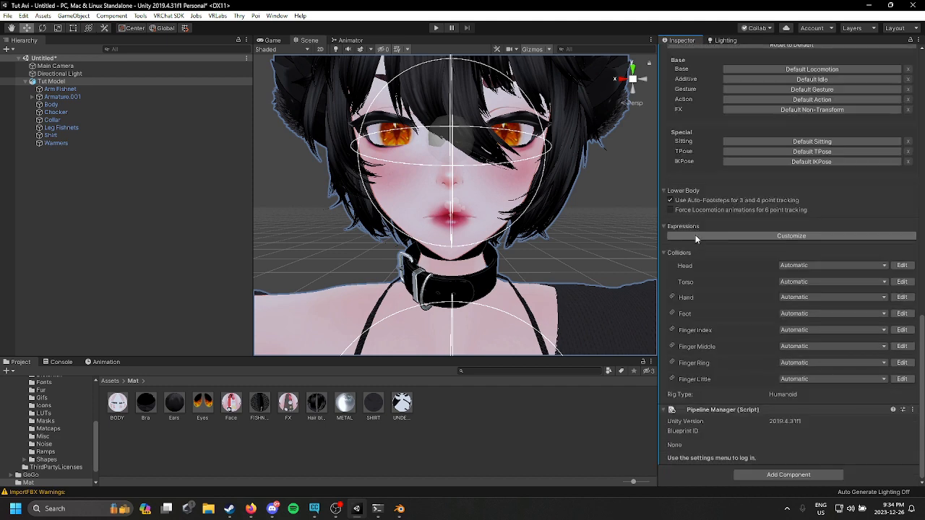
{"action": "scroll", "coordinate": [737, 300], "scroll_direction": "down", "scroll_amount": 2}
{"action": "scroll", "coordinate": [795, 217], "scroll_direction": "up", "scroll_amount": 3}
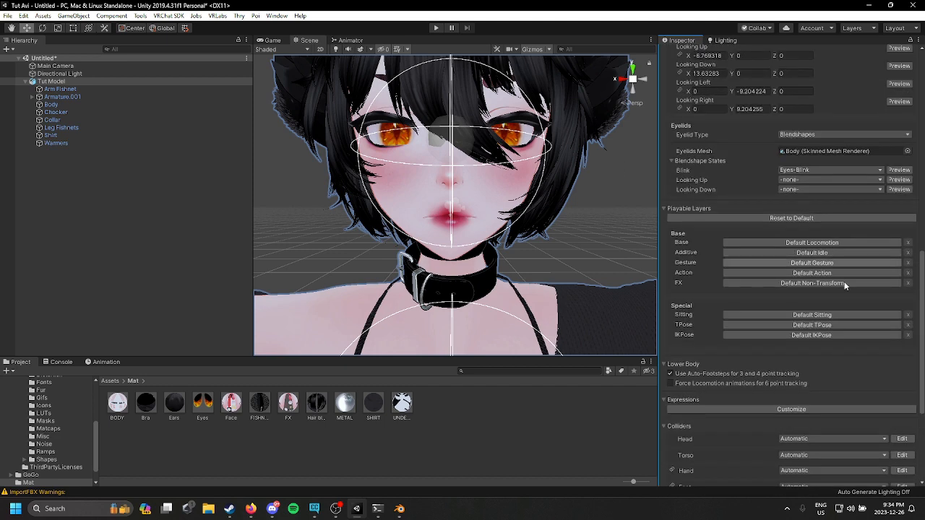
{"action": "left_click", "coordinate": [839, 240]}
{"action": "left_click", "coordinate": [898, 243]}
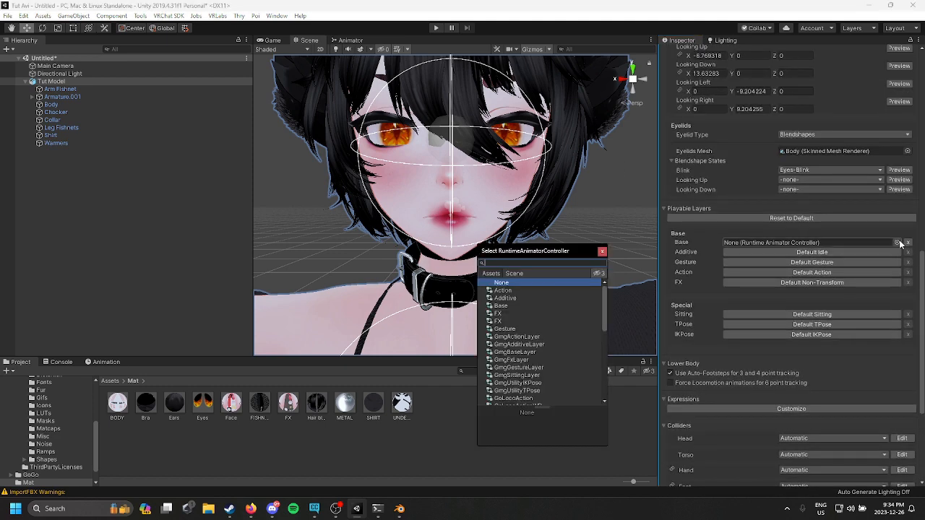
{"action": "type", "text": "base"}
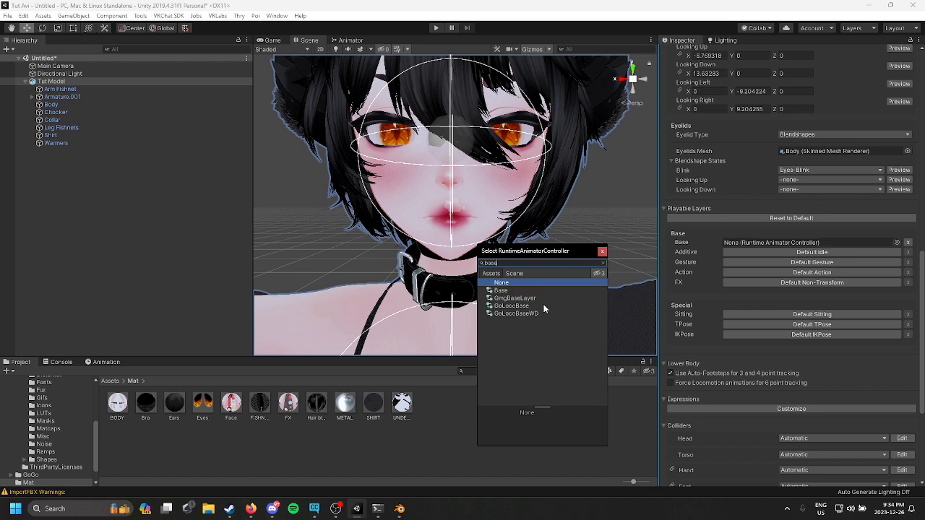
{"action": "left_click", "coordinate": [515, 306]}
Step: Assign the GoLocoAdditive controller to the Additive layer and GoLocoGesture to the Gesture layer
{"action": "left_click", "coordinate": [841, 251]}
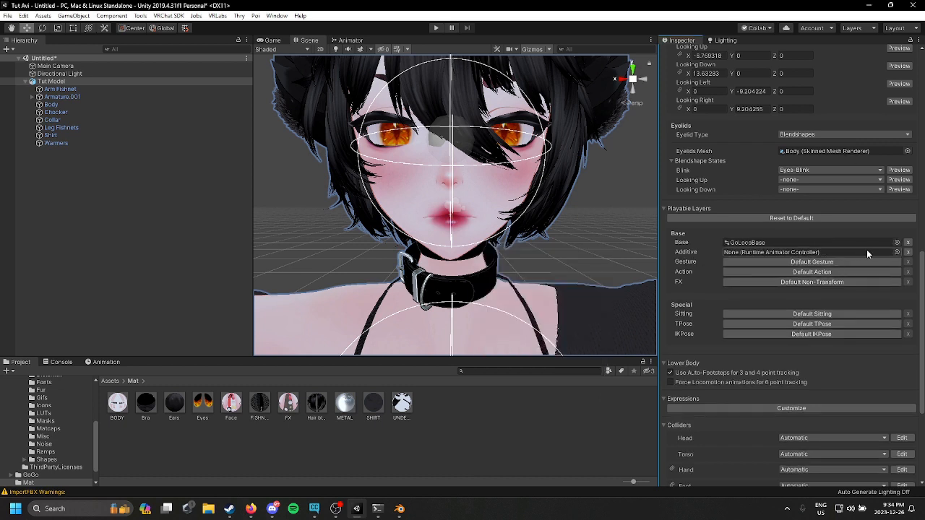
{"action": "left_click", "coordinate": [896, 252]}
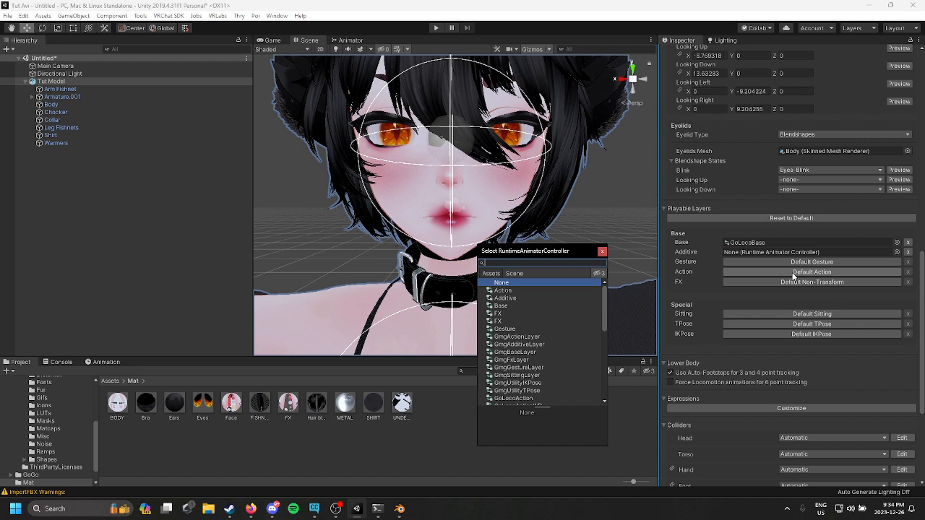
{"action": "type", "text": "addi"}
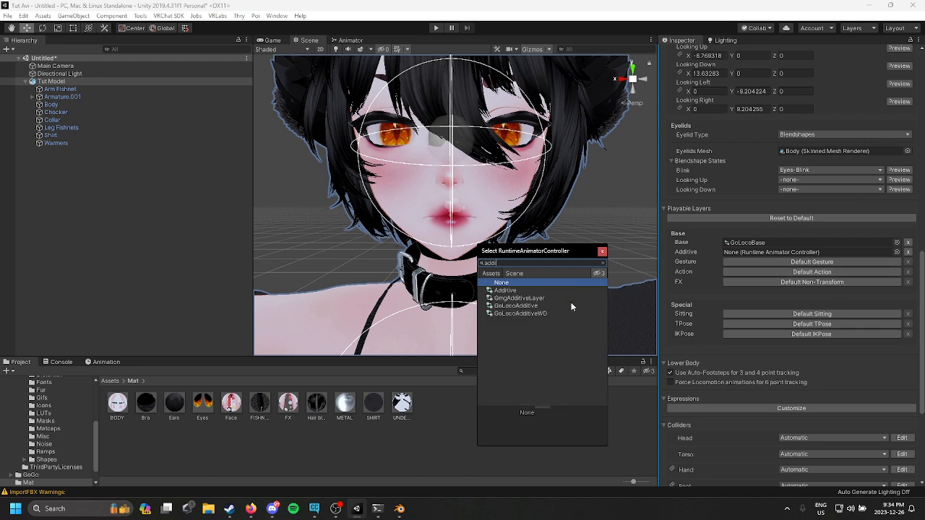
{"action": "double_click", "coordinate": [544, 304]}
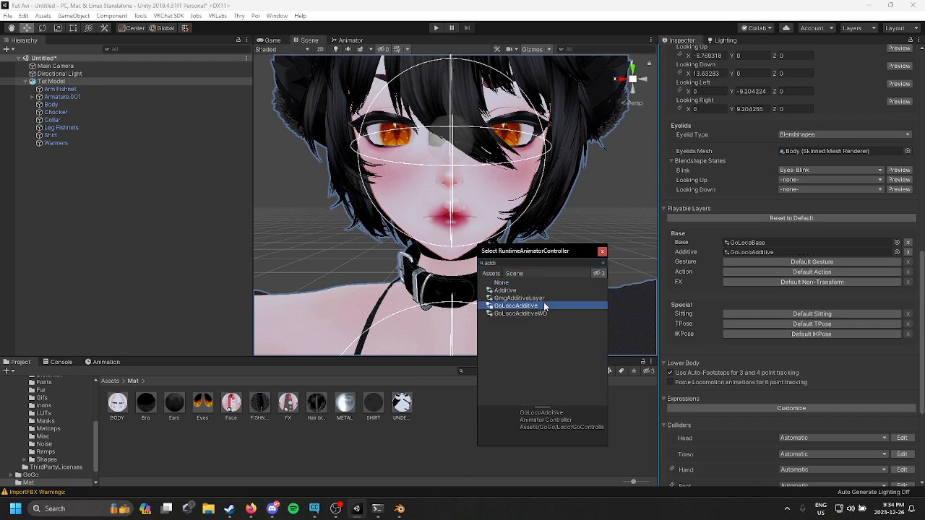
{"action": "left_click", "coordinate": [782, 261]}
{"action": "left_click", "coordinate": [897, 261]}
{"action": "left_click", "coordinate": [897, 261]}
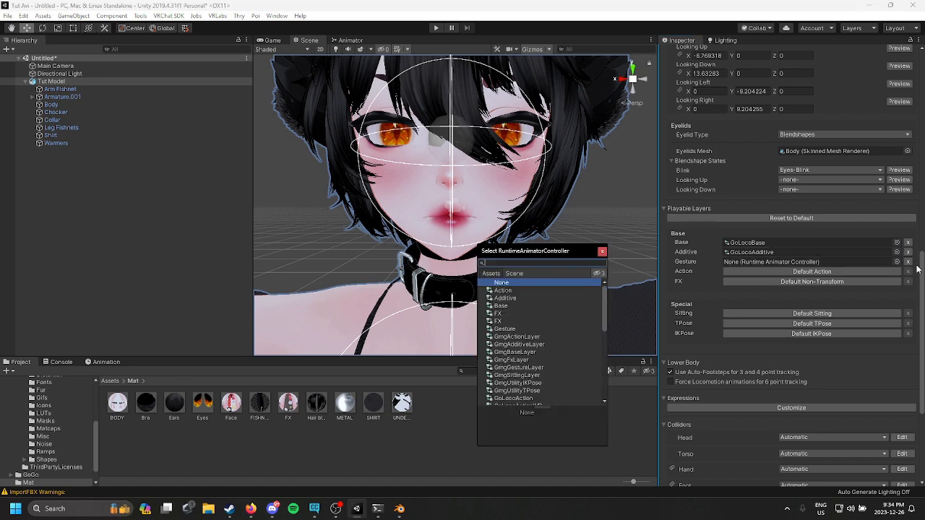
{"action": "type", "text": "gest"}
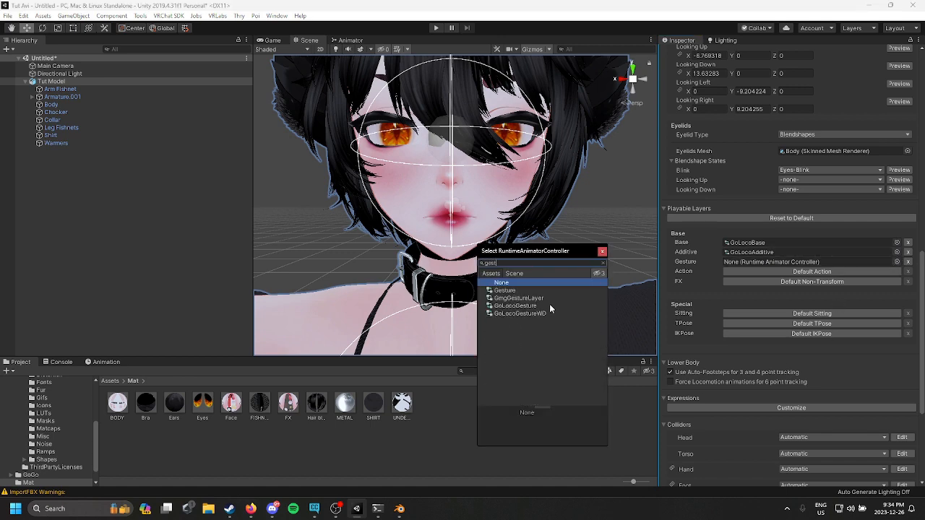
{"action": "double_click", "coordinate": [549, 305]}
Step: Assign the GoLocoAction controller to the Action layer and GoLocoFXBeyond to the FX layer
{"action": "left_click", "coordinate": [853, 271]}
{"action": "left_click", "coordinate": [896, 271]}
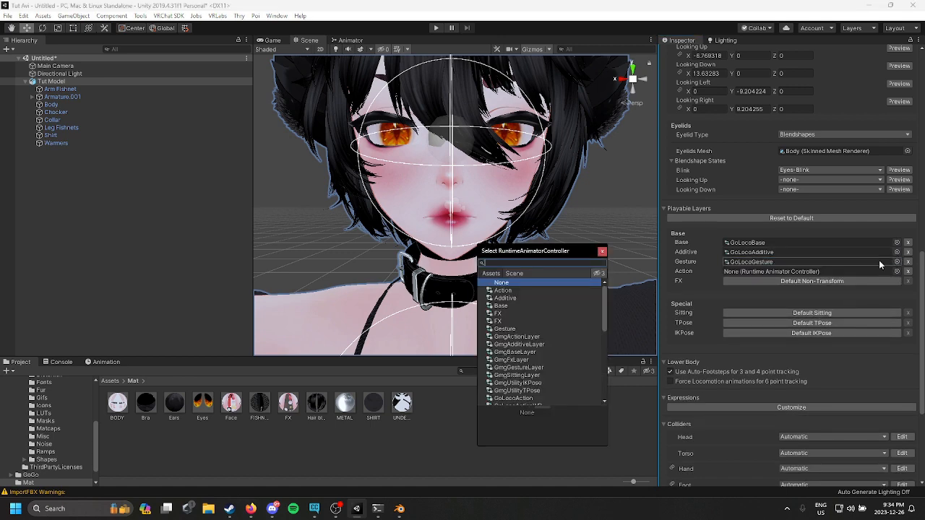
{"action": "type", "text": "action"}
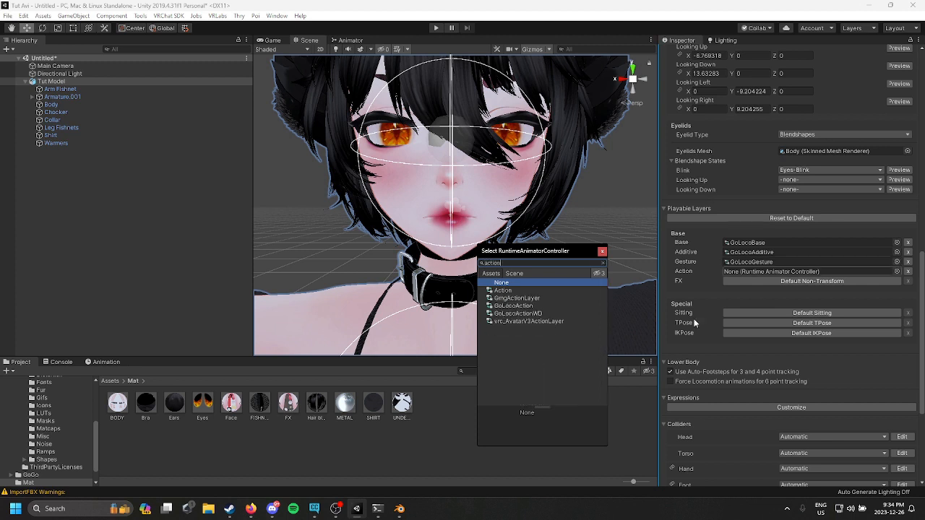
{"action": "double_click", "coordinate": [515, 306]}
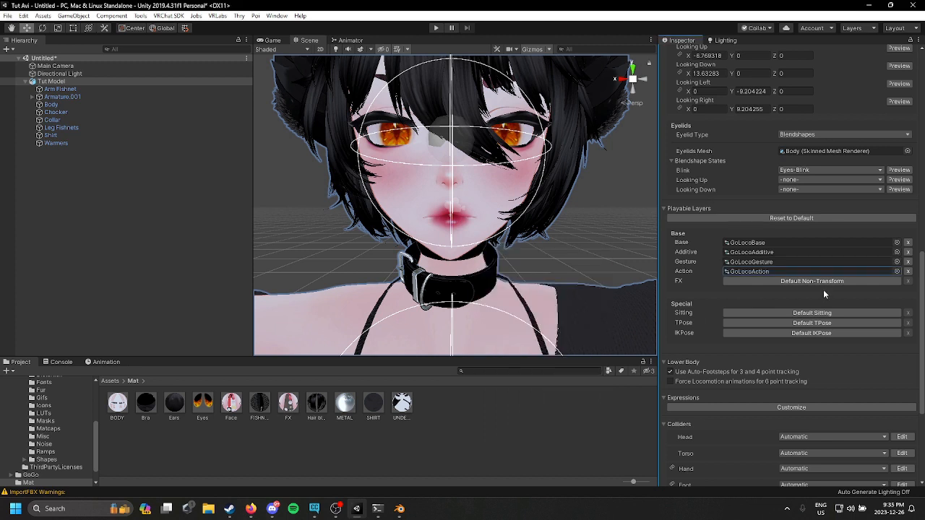
{"action": "left_click", "coordinate": [897, 281]}
{"action": "type", "text": "fx"}
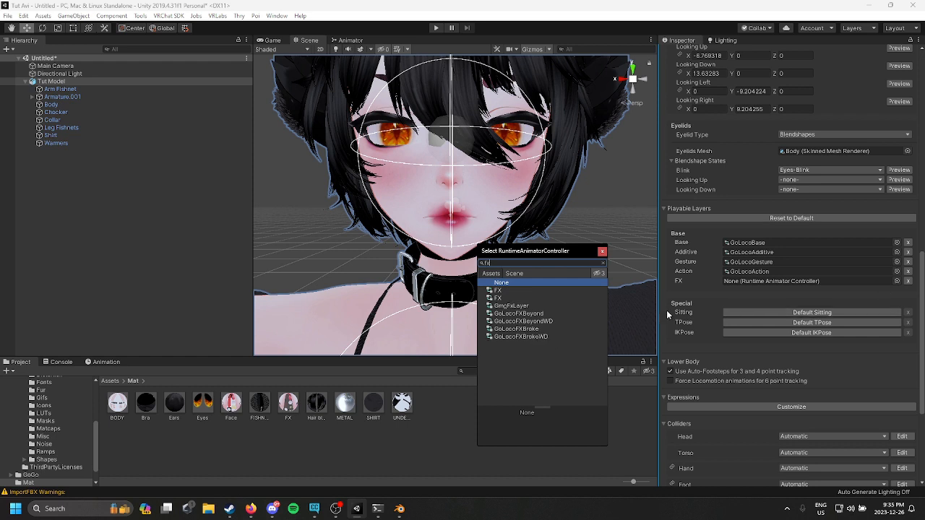
{"action": "double_click", "coordinate": [554, 313]}
Step: Assign the GoLocoSitting controller to the Sitting special layer
{"action": "left_click", "coordinate": [890, 314]}
{"action": "left_click", "coordinate": [896, 313]}
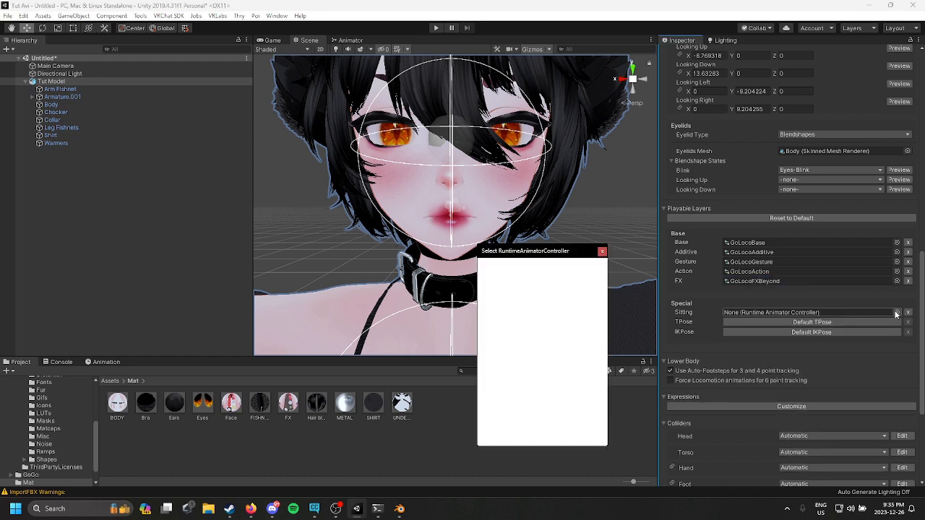
{"action": "type", "text": "g"}
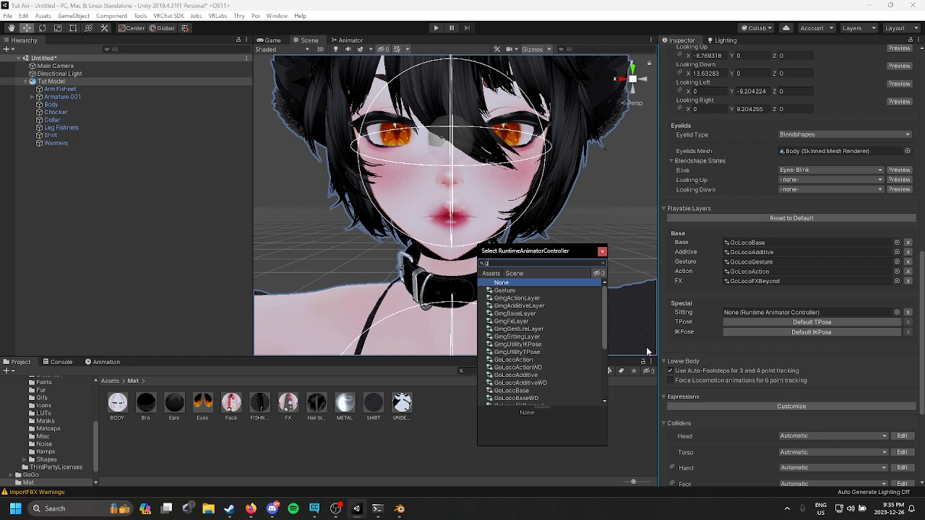
{"action": "key", "text": "BackSpace"}
{"action": "type", "text": "sitt"}
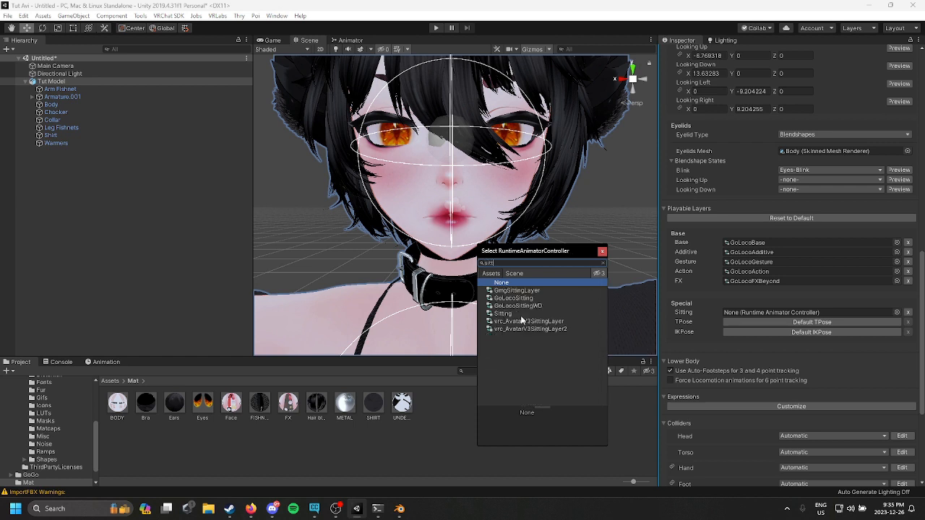
{"action": "double_click", "coordinate": [540, 299]}
Step: Assign the GoLocoTPose controller to the TPose special layer
{"action": "left_click", "coordinate": [797, 322]}
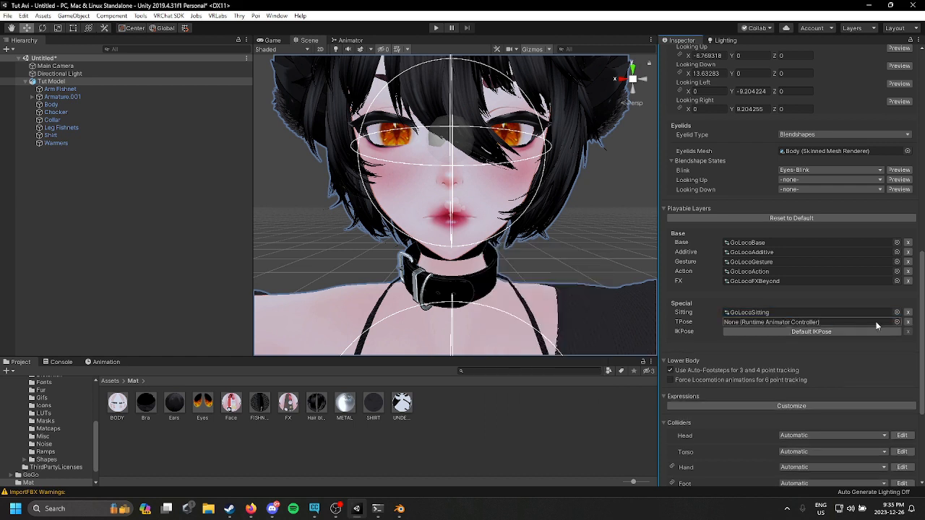
{"action": "left_click", "coordinate": [896, 322]}
{"action": "type", "text": "tpose"}
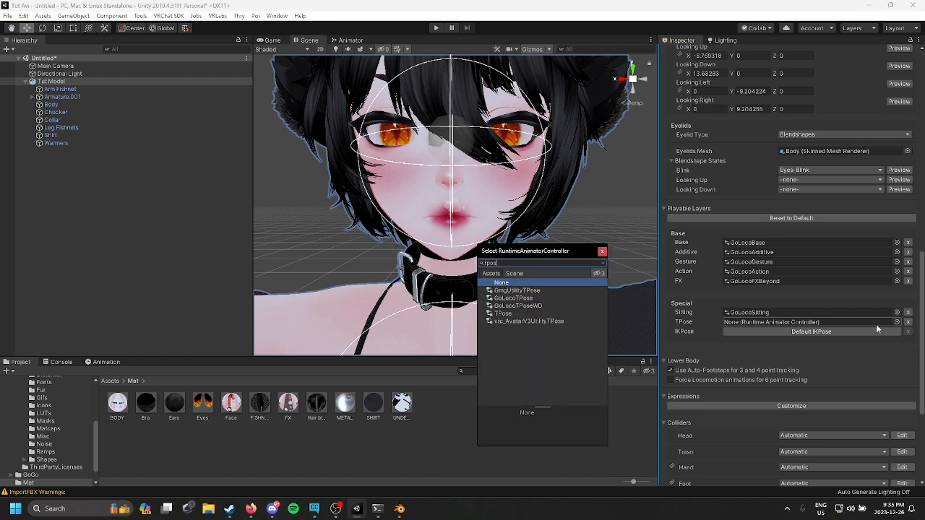
{"action": "double_click", "coordinate": [549, 299]}
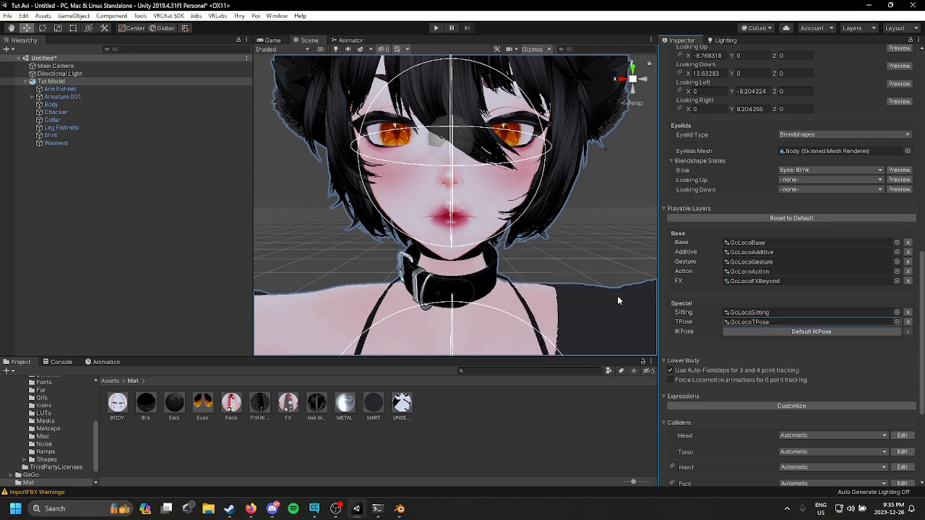
{"action": "left_click", "coordinate": [874, 330]}
{"action": "left_click", "coordinate": [897, 332]}
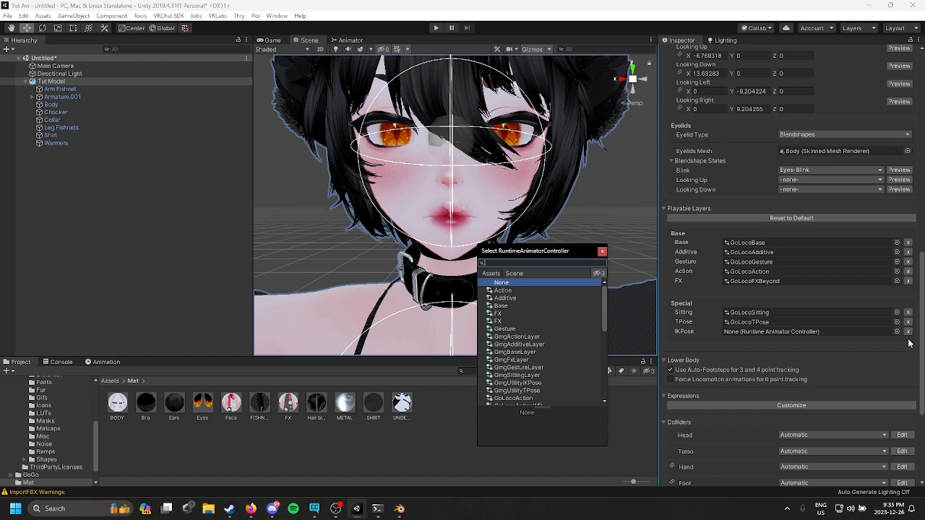
{"action": "type", "text": "ikpo"}
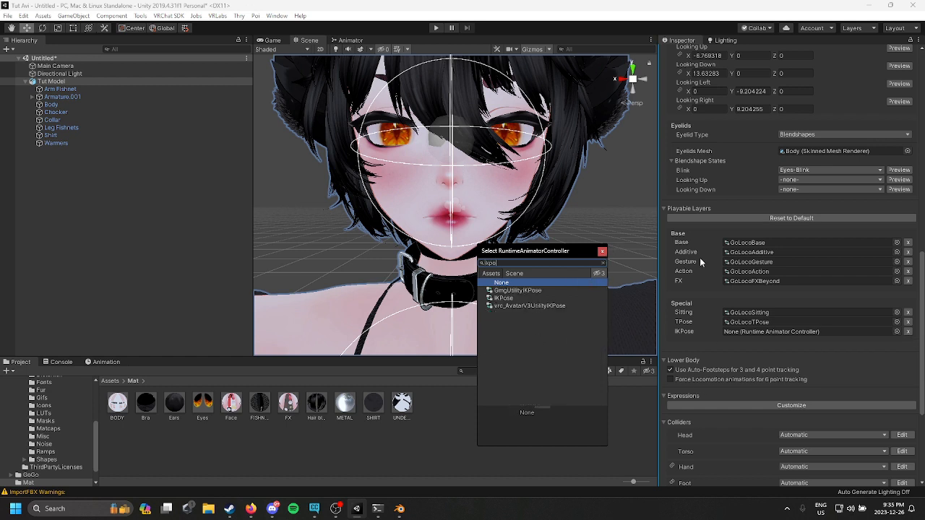
{"action": "left_click", "coordinate": [603, 263]}
{"action": "left_click", "coordinate": [602, 251]}
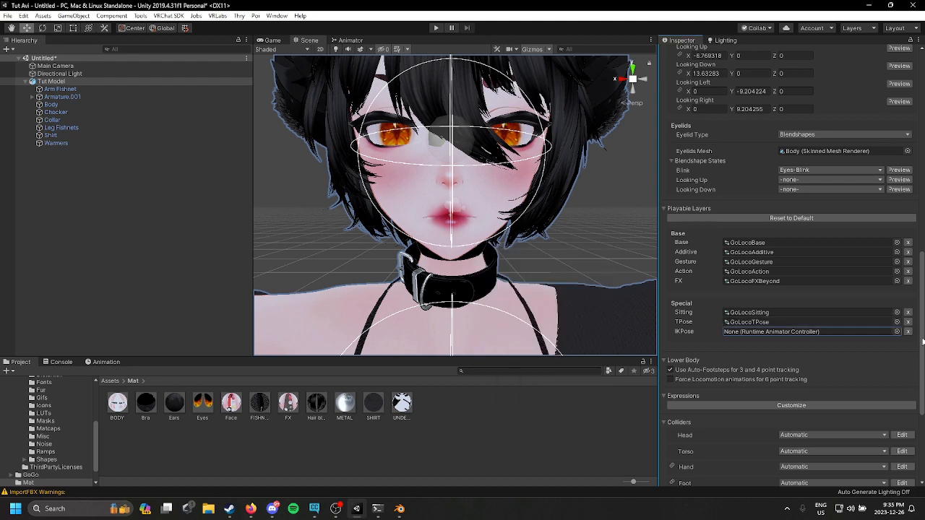
{"action": "left_click", "coordinate": [908, 331]}
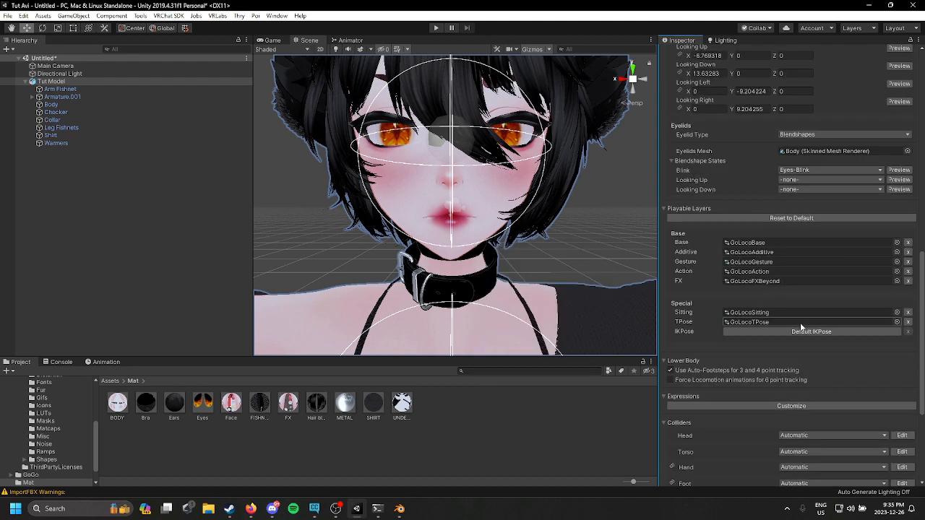
{"action": "scroll", "coordinate": [740, 282], "scroll_direction": "down", "scroll_amount": 5}
{"action": "scroll", "coordinate": [759, 311], "scroll_direction": "up", "scroll_amount": 10}
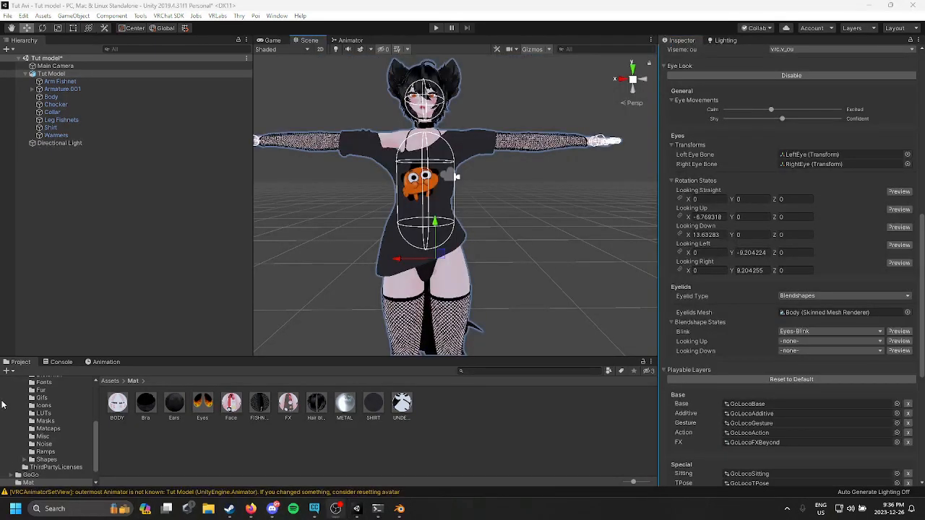
{"action": "scroll", "coordinate": [3, 405], "scroll_direction": "up", "scroll_amount": 5}
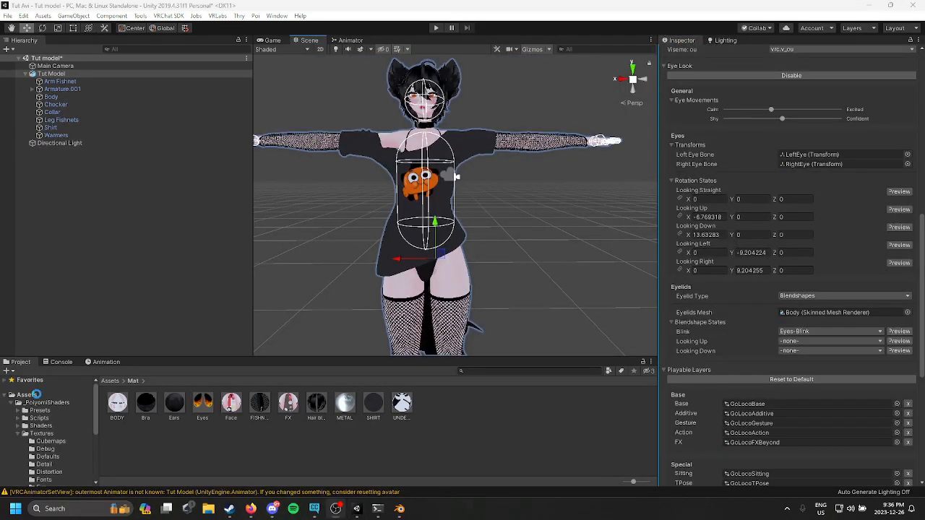
Step: Create a new folder named Toggles in the Assets folder
{"action": "left_click", "coordinate": [27, 394]}
{"action": "right_click", "coordinate": [310, 472]}
{"action": "mouse_move", "coordinate": [384, 184]}
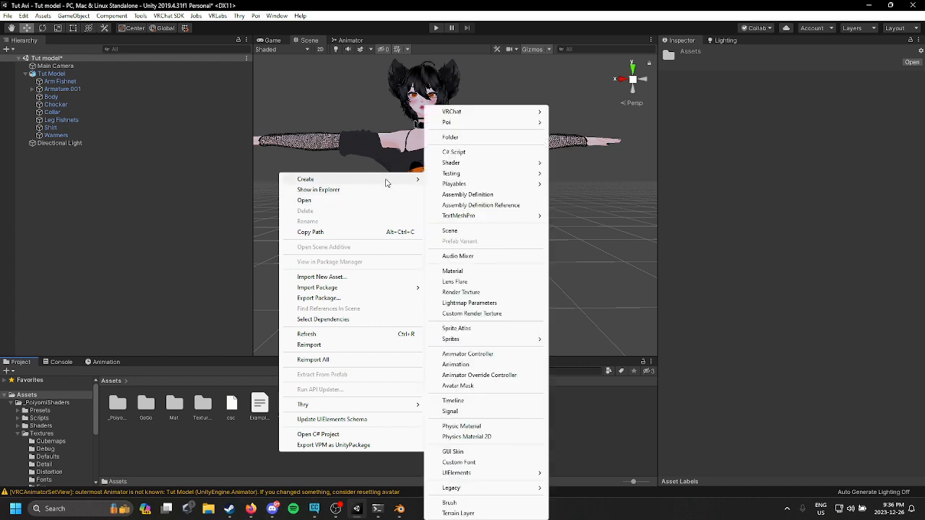
{"action": "left_click", "coordinate": [451, 137]}
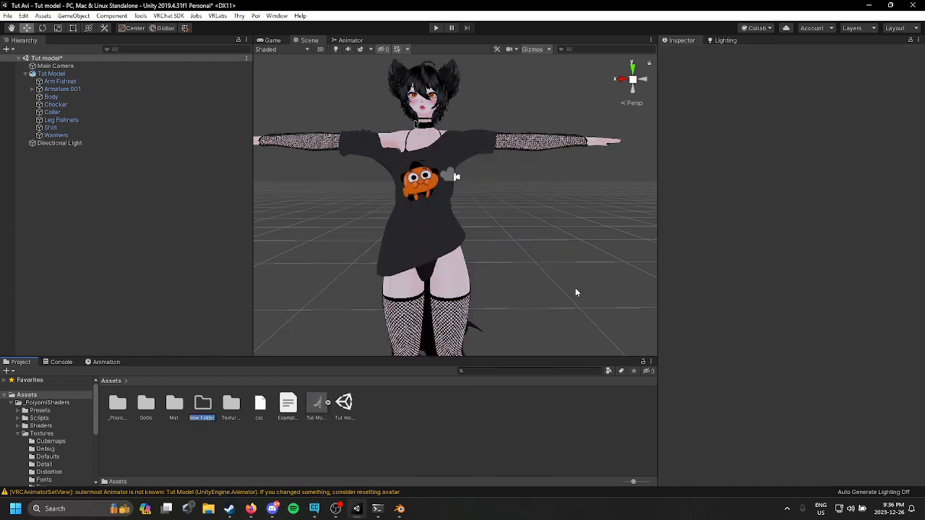
{"action": "type", "text": "Toggles"}
{"action": "key", "text": "Return"}
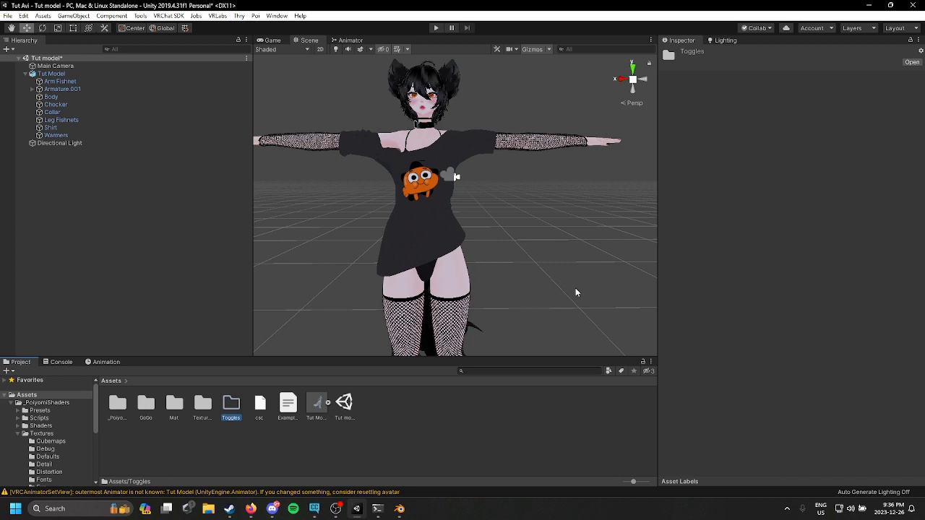
Step: Inside the Toggles folder, create an animation clip named Chocker On for the Tut Model
{"action": "double_click", "coordinate": [239, 409]}
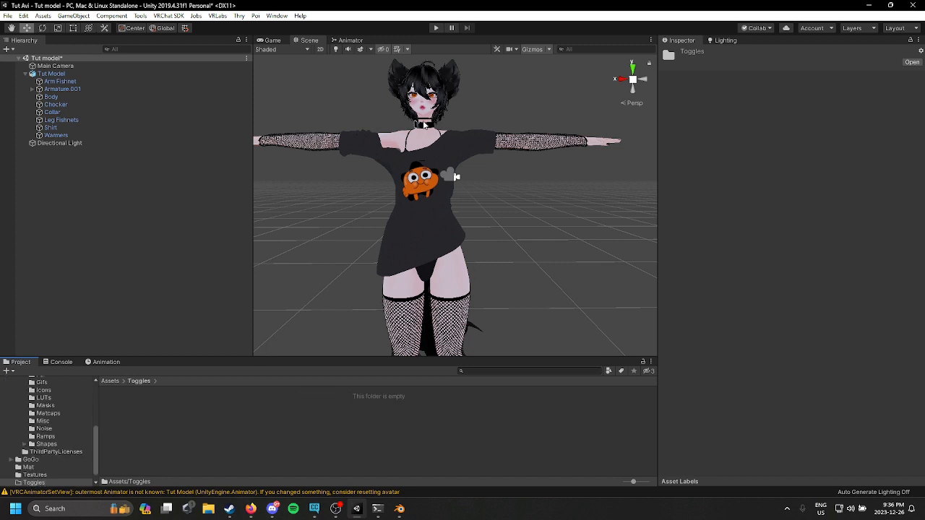
{"action": "left_click", "coordinate": [114, 362]}
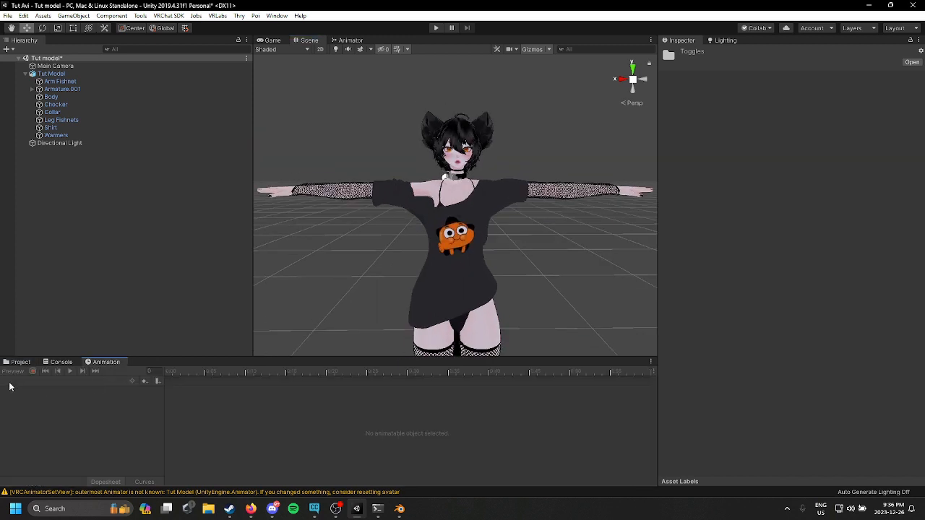
{"action": "left_click", "coordinate": [455, 209]}
{"action": "left_click", "coordinate": [407, 444]}
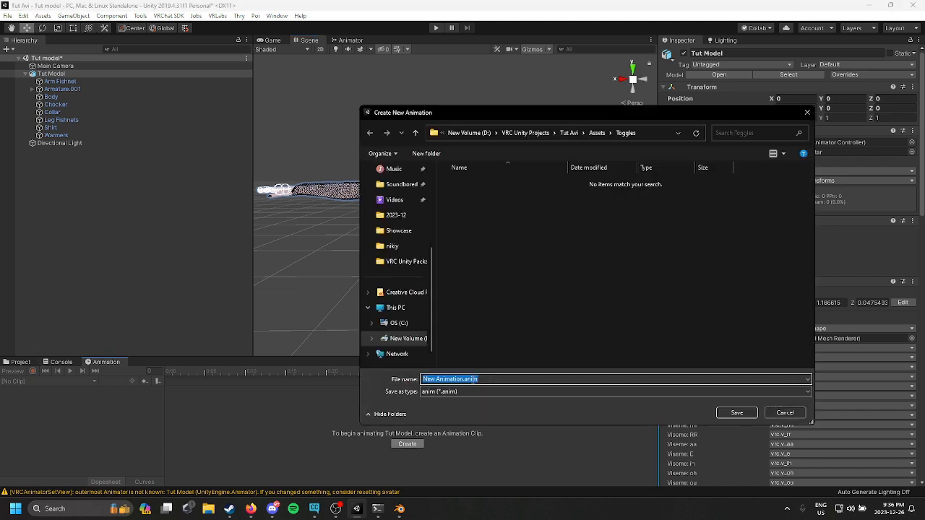
{"action": "key", "text": "BackSpace"}
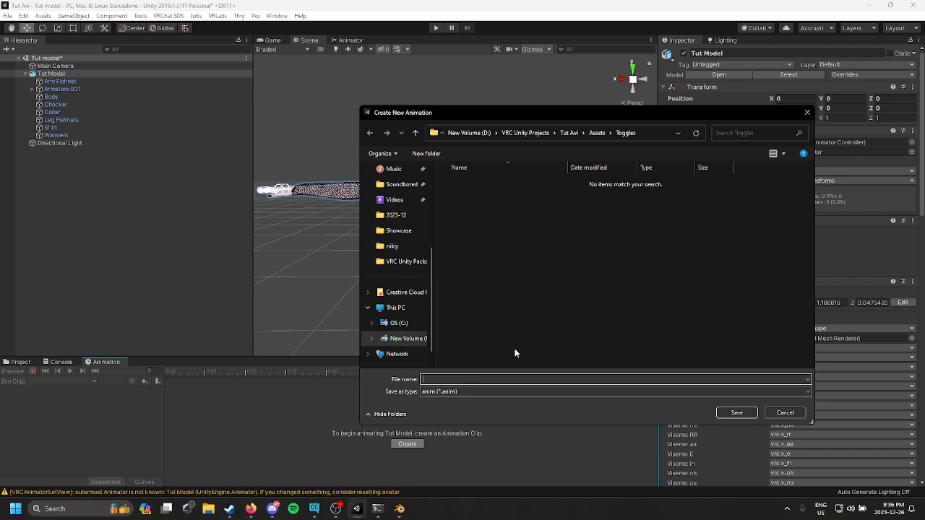
{"action": "type", "text": "Chocker On"}
{"action": "key", "text": "Return"}
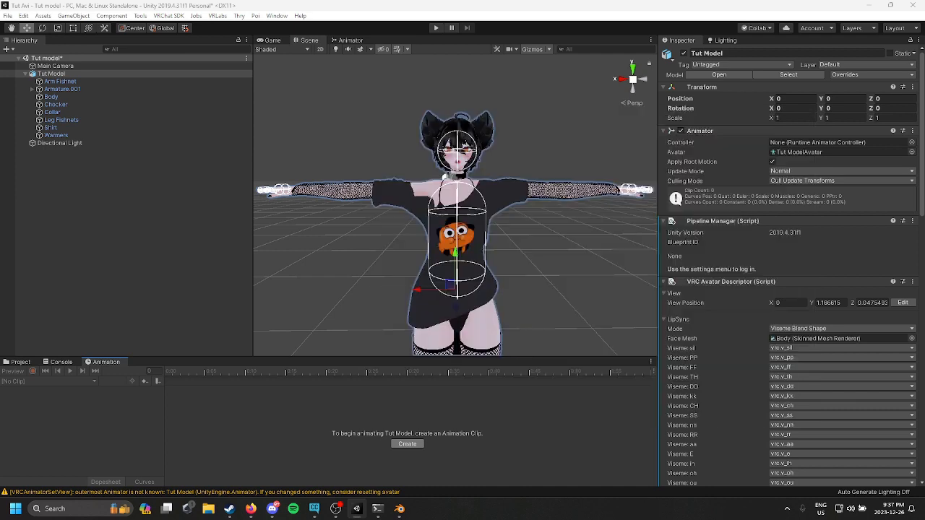
Step: Record a keyframe of the Chocker object's active state in the Chocker On clip
{"action": "left_click", "coordinate": [32, 371]}
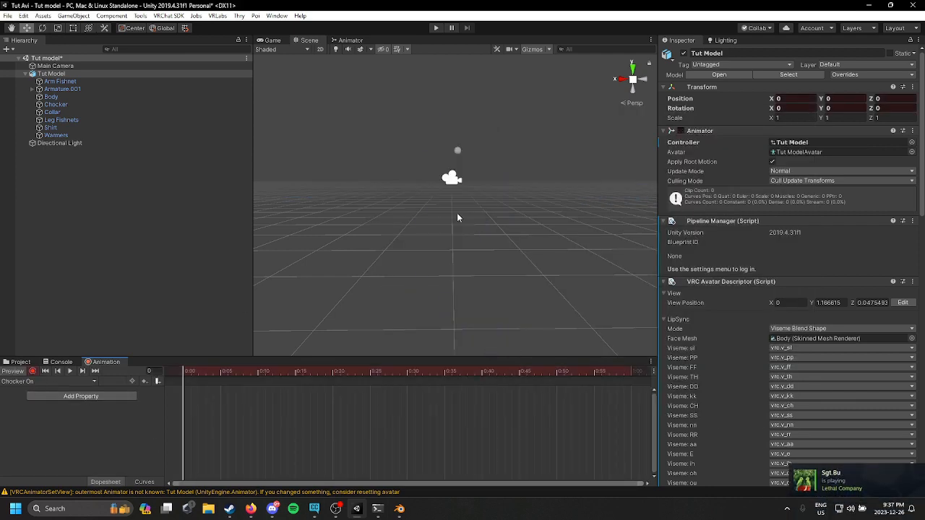
{"action": "key", "text": "f"}
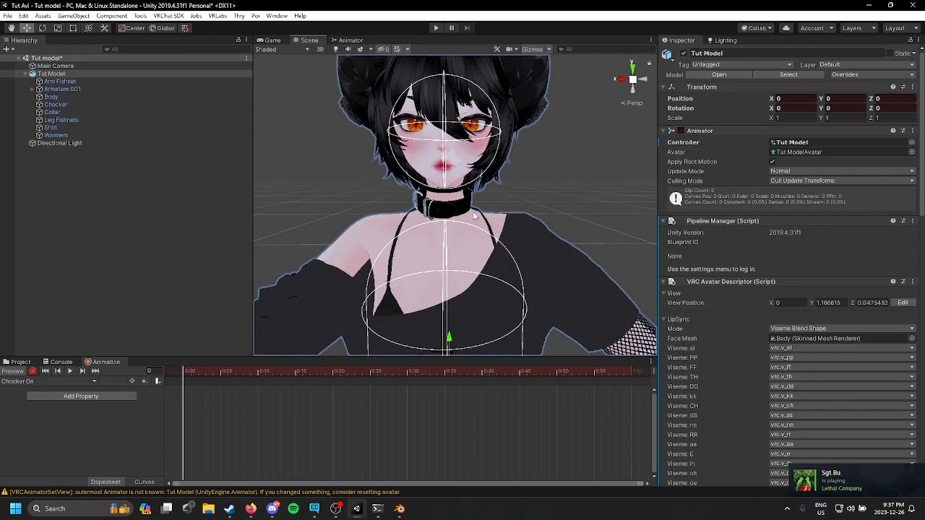
{"action": "left_click", "coordinate": [464, 208]}
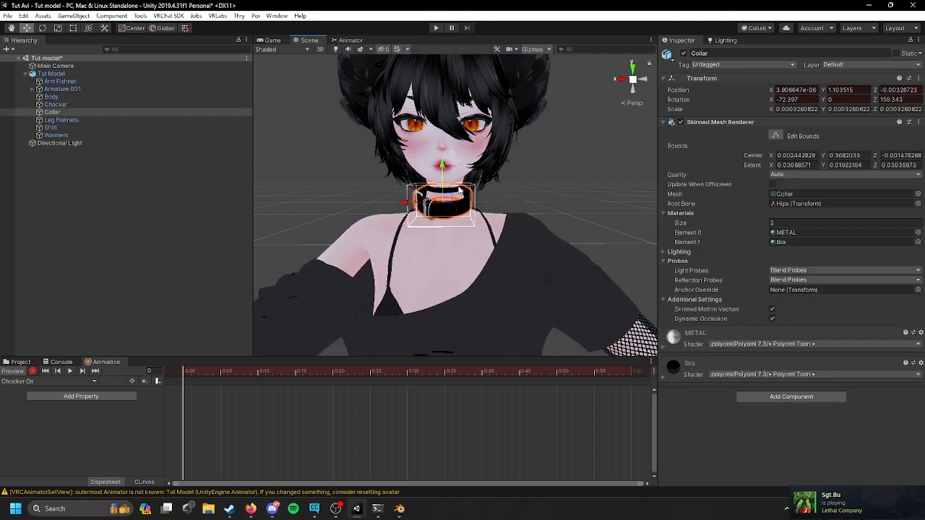
{"action": "left_click", "coordinate": [462, 191]}
{"action": "left_click", "coordinate": [463, 191]}
{"action": "left_click", "coordinate": [683, 53]}
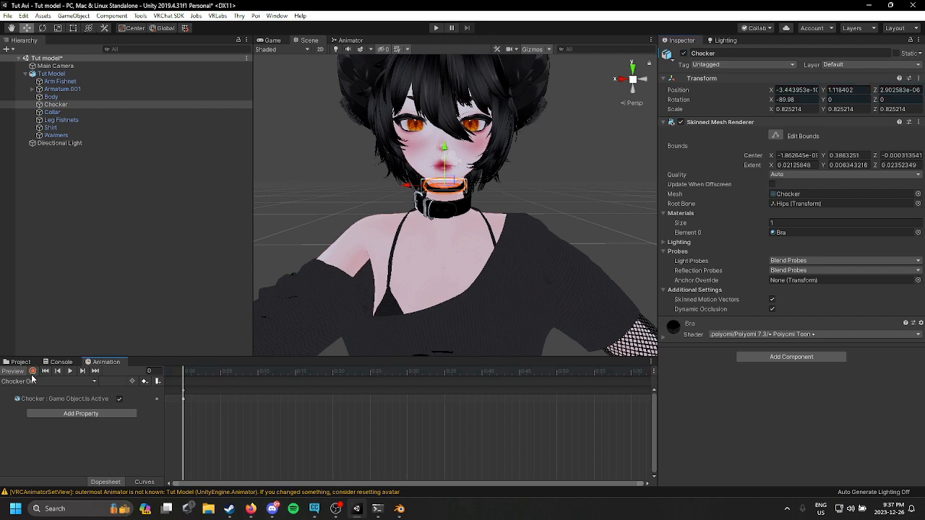
Step: Create a new clip named Chocker Off and record the Chocker object disabled in it
{"action": "left_click", "coordinate": [33, 380]}
{"action": "left_click", "coordinate": [44, 407]}
{"action": "type", "text": "Cho"}
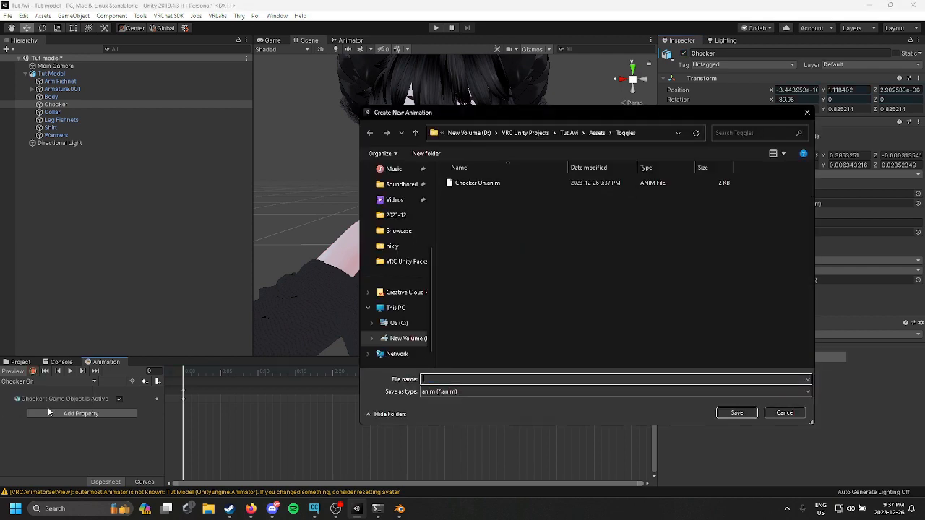
{"action": "type", "text": "cker Off"}
{"action": "key", "text": "Return"}
{"action": "left_click", "coordinate": [32, 371]}
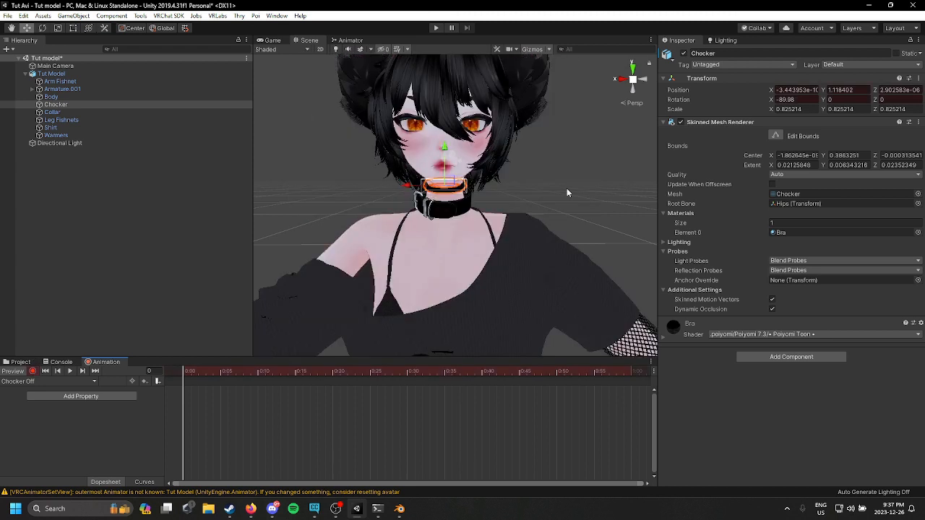
{"action": "left_click", "coordinate": [683, 54]}
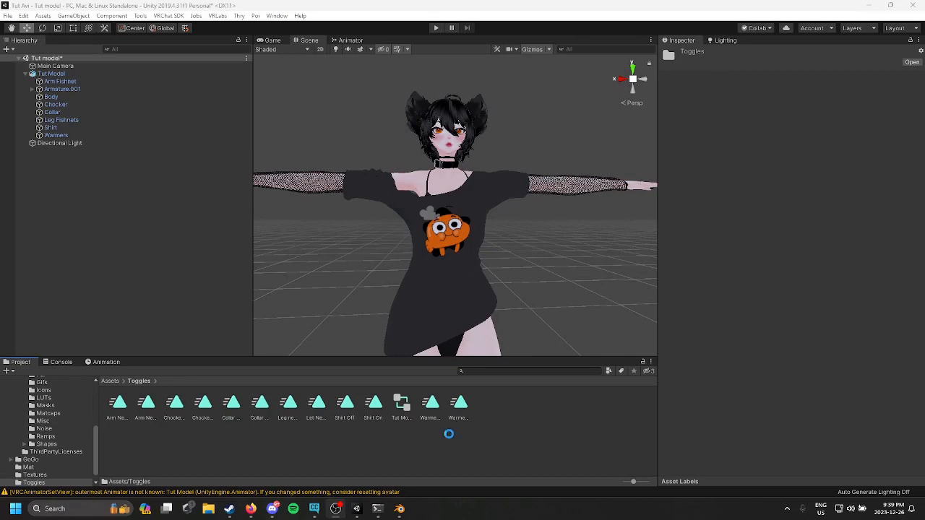
Step: Inspect the toggle animation clips in the Toggles folder one by one
{"action": "left_click", "coordinate": [118, 405]}
{"action": "left_click", "coordinate": [145, 406]}
{"action": "left_click", "coordinate": [175, 407]}
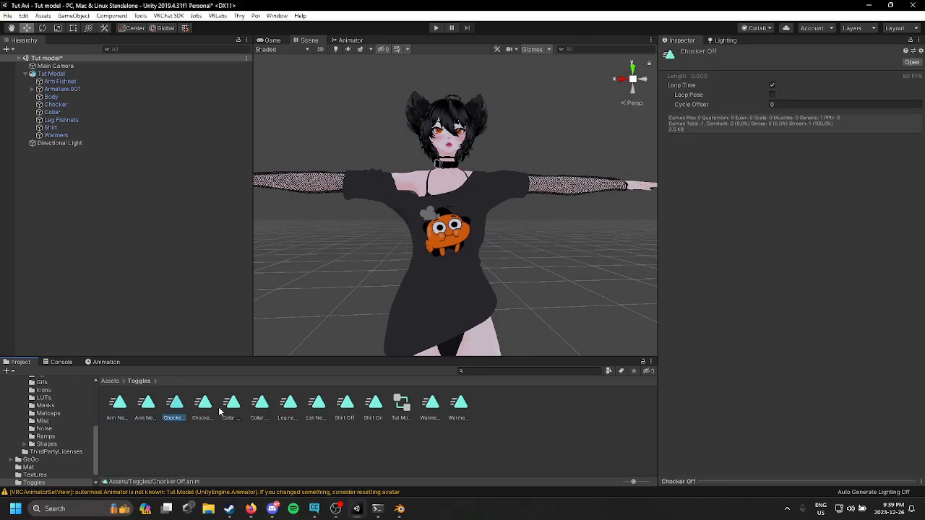
{"action": "left_click", "coordinate": [224, 412]}
{"action": "left_click", "coordinate": [269, 412]}
{"action": "left_click", "coordinate": [318, 413]}
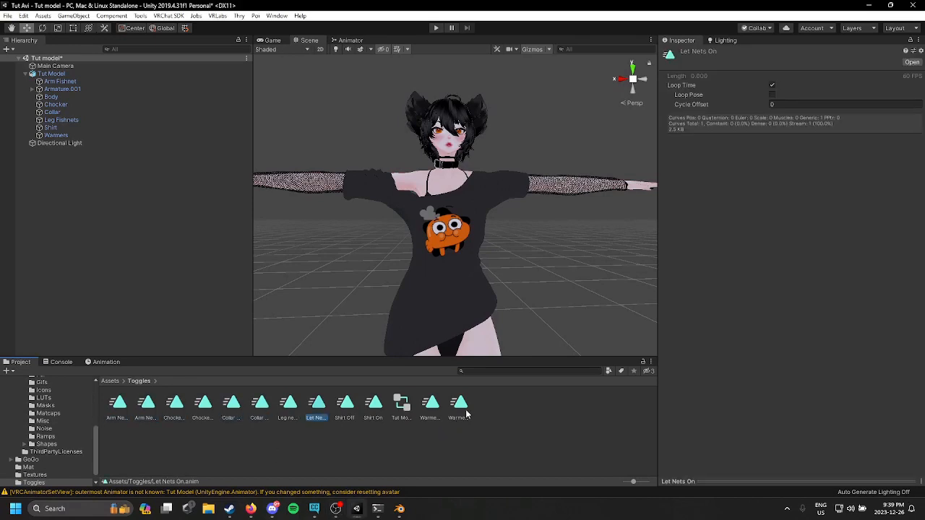
{"action": "left_click", "coordinate": [460, 408]}
Step: Create a new folder named FX in the Assets folder
{"action": "scroll", "coordinate": [16, 431], "scroll_direction": "up", "scroll_amount": 5}
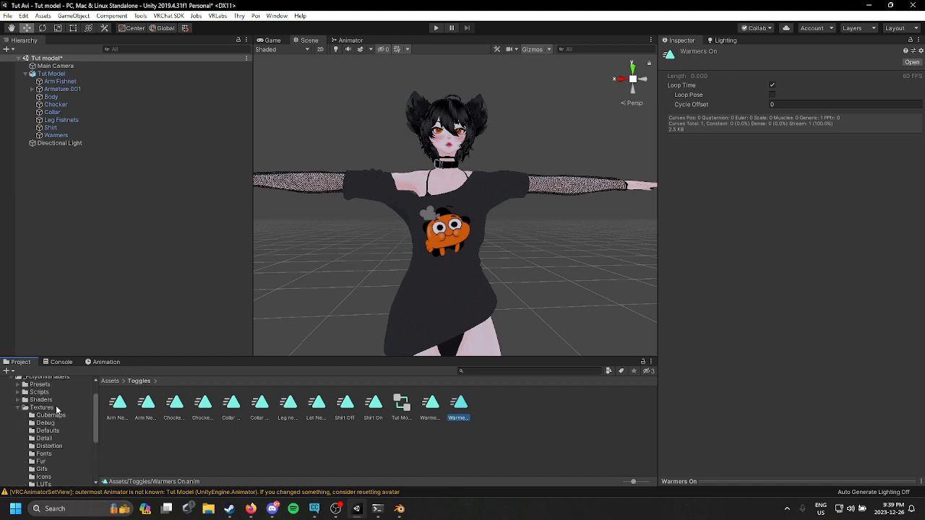
{"action": "scroll", "coordinate": [56, 406], "scroll_direction": "up", "scroll_amount": 3}
{"action": "left_click", "coordinate": [26, 394]}
{"action": "right_click", "coordinate": [220, 460]}
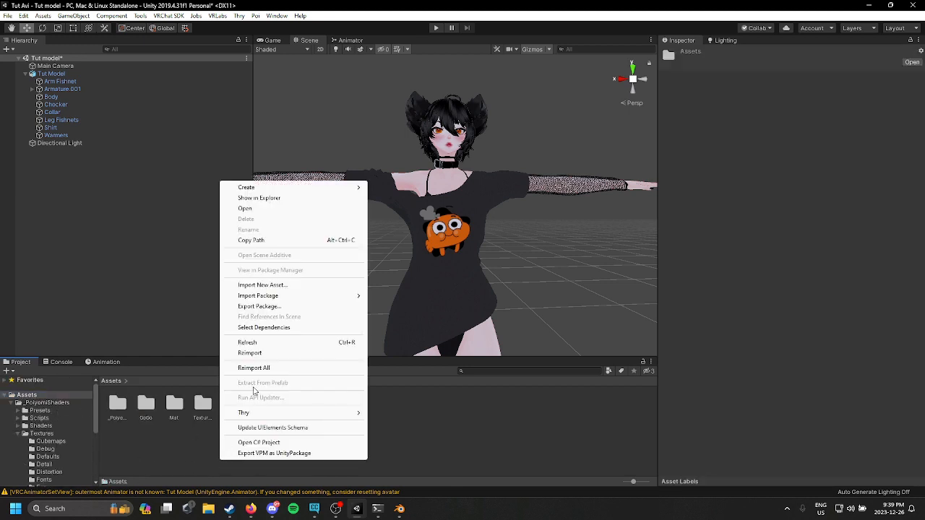
{"action": "mouse_move", "coordinate": [287, 189]}
{"action": "left_click", "coordinate": [404, 137]}
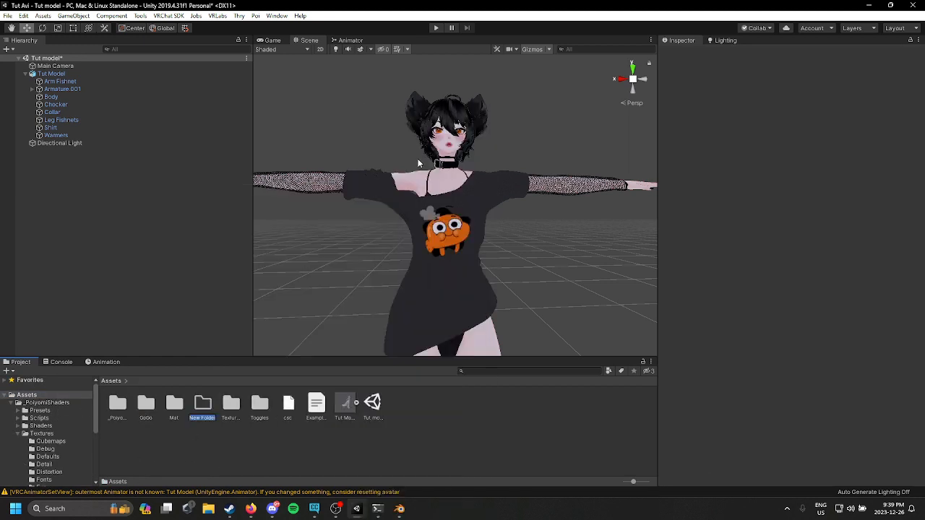
{"action": "key", "text": "BackSpace"}
{"action": "key", "text": "Return"}
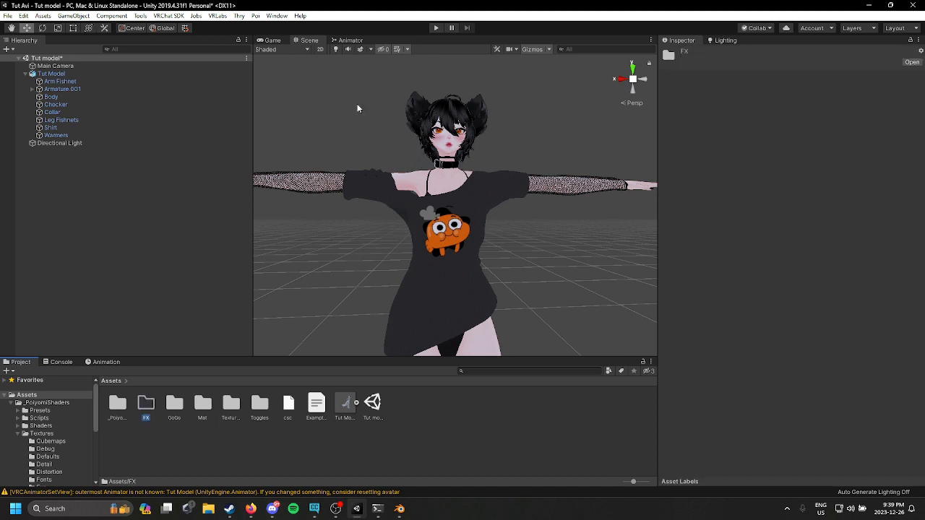
Step: Create a new animation clip named Default inside the FX folder
{"action": "double_click", "coordinate": [154, 414]}
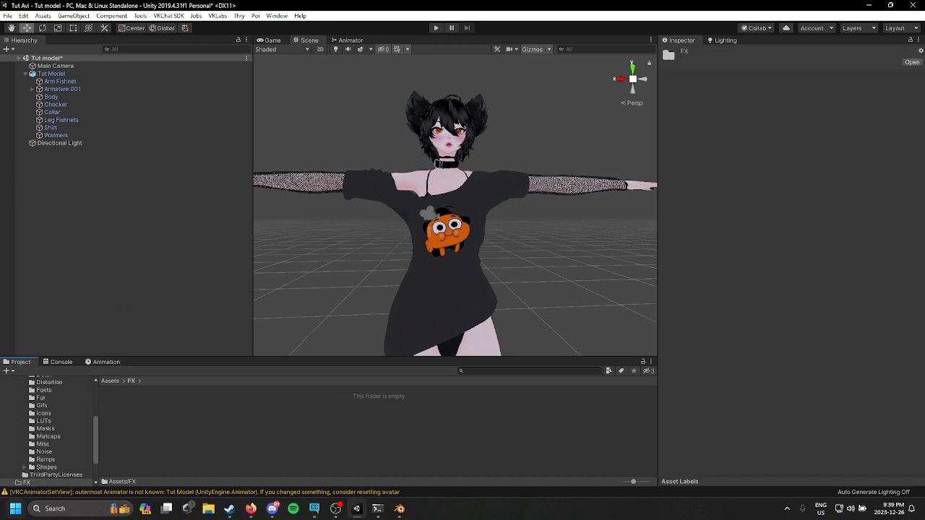
{"action": "left_click", "coordinate": [124, 360]}
{"action": "left_click", "coordinate": [59, 380]}
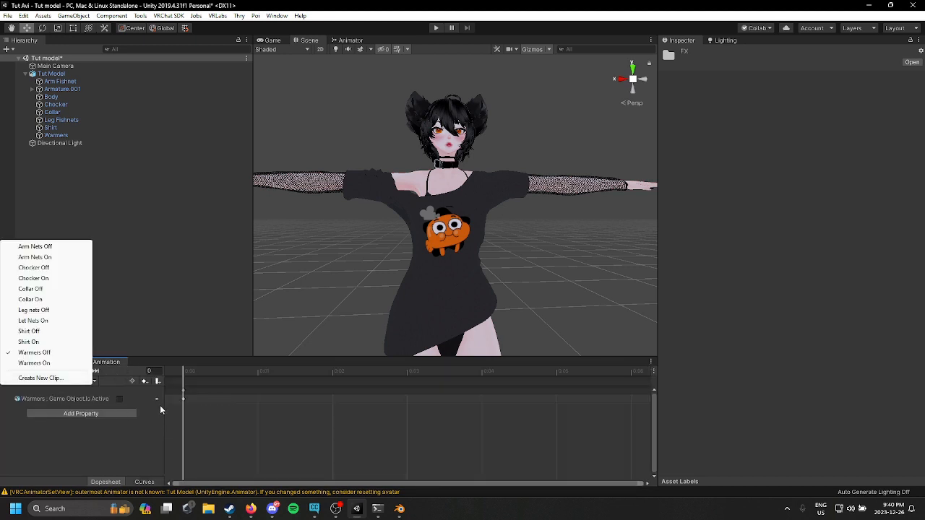
{"action": "left_click", "coordinate": [98, 397]}
{"action": "left_click", "coordinate": [23, 383]}
{"action": "left_click", "coordinate": [40, 378]}
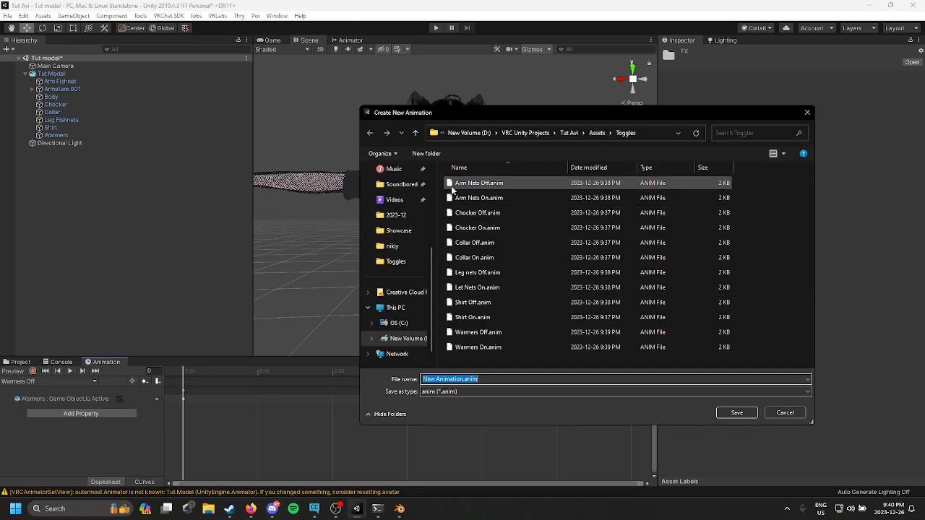
{"action": "left_click", "coordinate": [597, 133]}
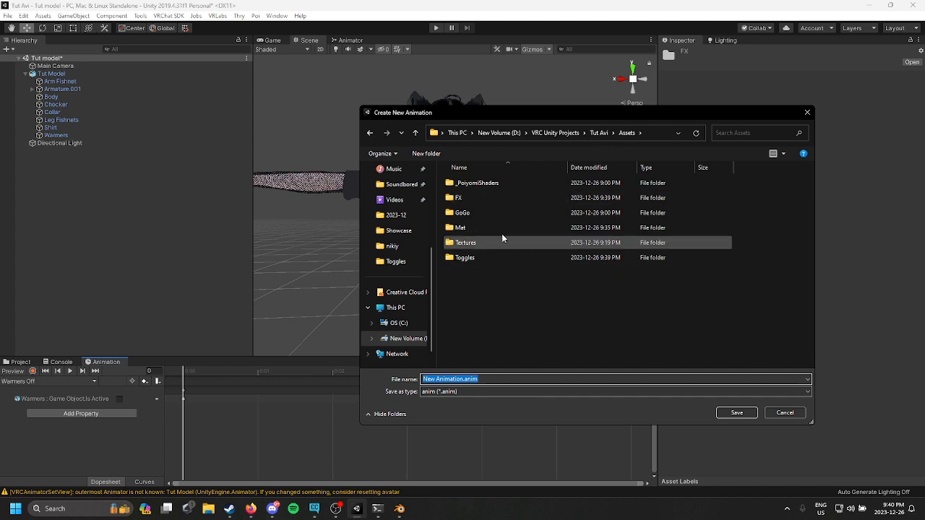
{"action": "double_click", "coordinate": [469, 197]}
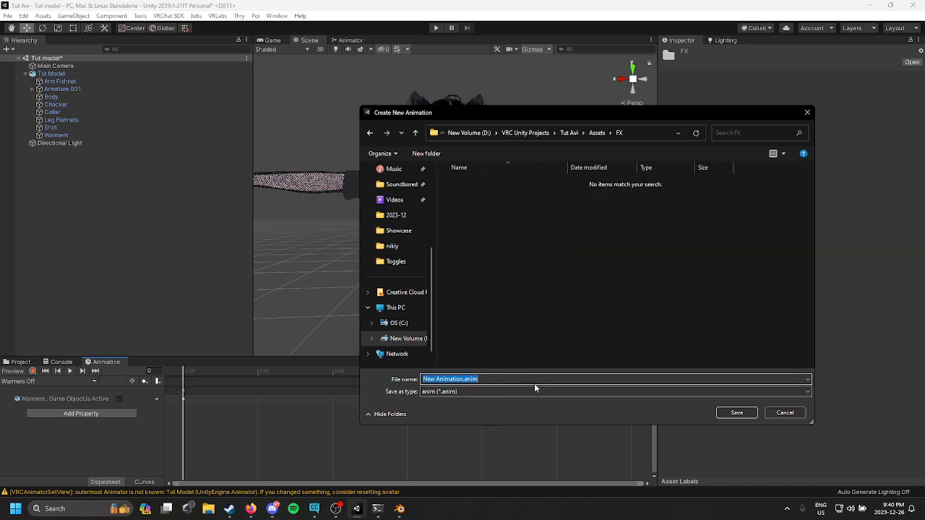
{"action": "key", "text": "BackSpace"}
{"action": "type", "text": "Default"}
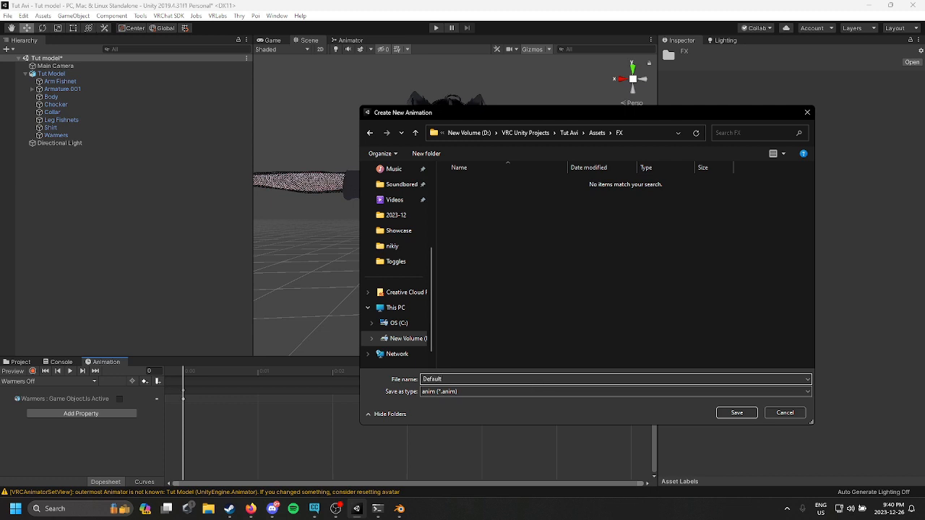
{"action": "key", "text": "Return"}
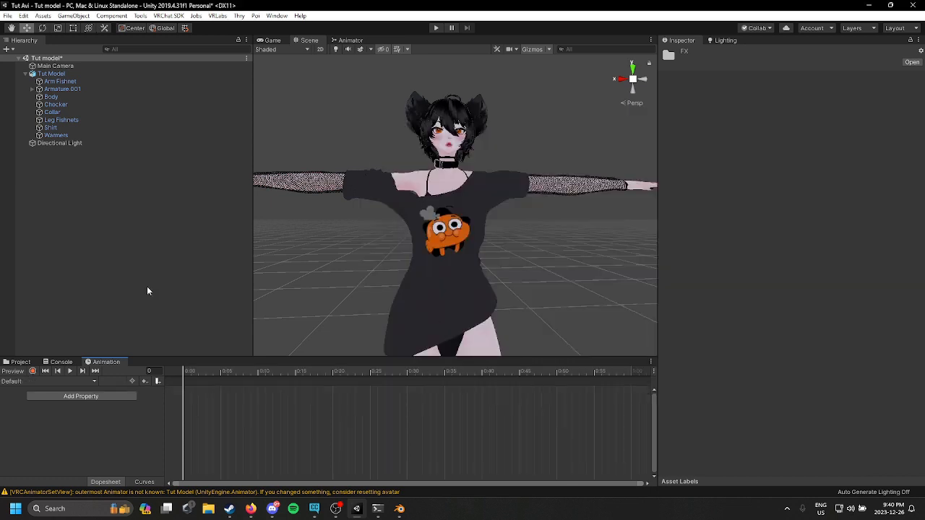
Step: Turn on recording for the Default clip and orbit around the avatar to inspect its face
{"action": "left_click", "coordinate": [32, 371]}
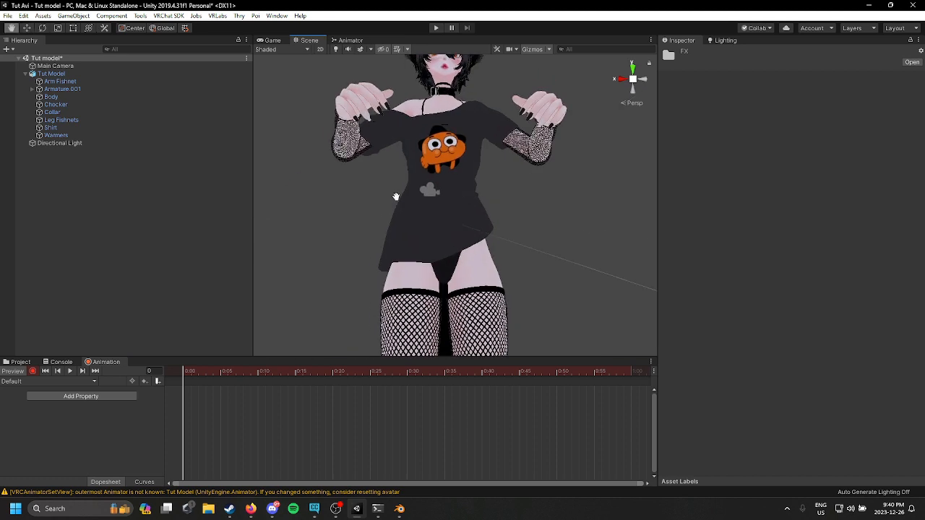
{"action": "scroll", "coordinate": [395, 223], "scroll_direction": "down", "scroll_amount": 2}
{"action": "scroll", "coordinate": [398, 224], "scroll_direction": "up", "scroll_amount": 1}
{"action": "right_click_drag", "start_coordinate": [414, 230], "coordinate": [380, 230]}
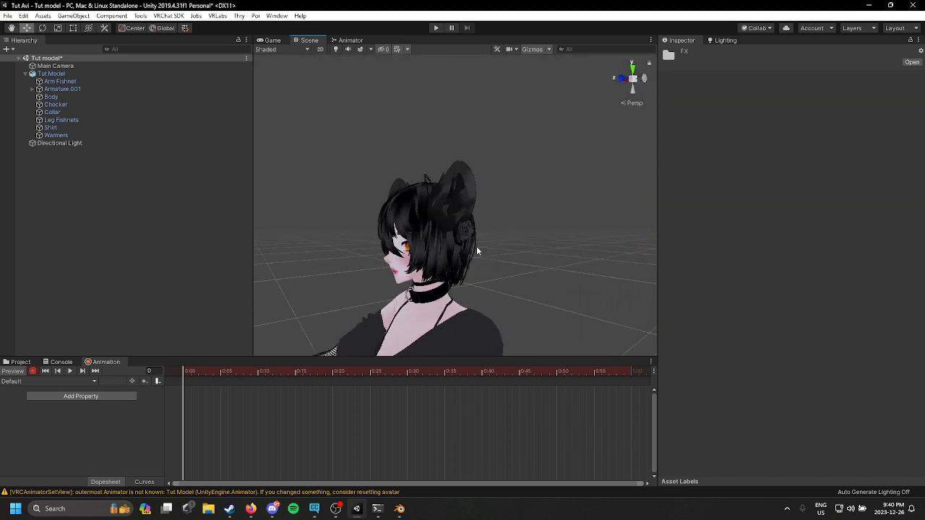
{"action": "right_click_drag", "start_coordinate": [477, 251], "coordinate": [532, 250]}
{"action": "middle_click_drag", "start_coordinate": [532, 250], "coordinate": [547, 249]}
{"action": "right_click_drag", "start_coordinate": [547, 249], "coordinate": [609, 256]}
{"action": "middle_click_drag", "start_coordinate": [609, 256], "coordinate": [642, 257]}
{"action": "left_click", "coordinate": [493, 220]}
{"action": "scroll", "coordinate": [776, 163], "scroll_direction": "down", "scroll_amount": 15}
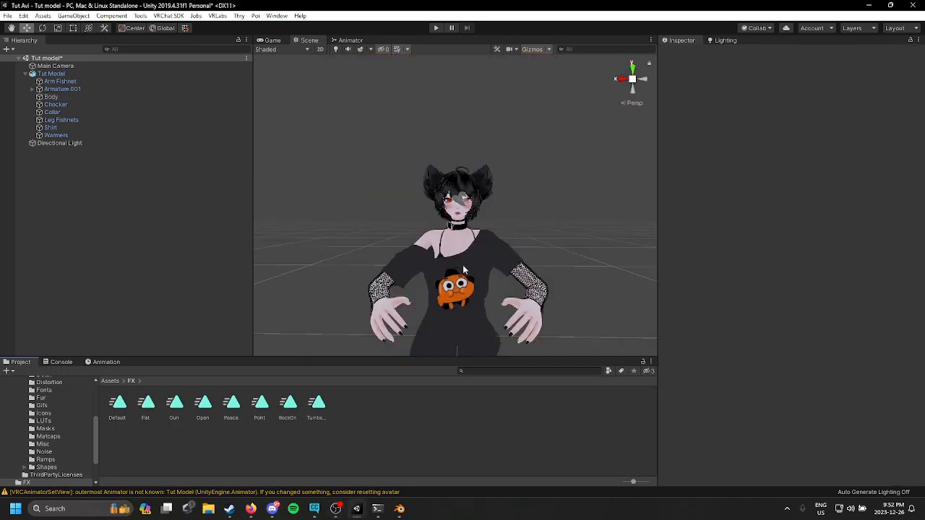
{"action": "scroll", "coordinate": [464, 270], "scroll_direction": "up", "scroll_amount": 5}
{"action": "right_click", "coordinate": [400, 423]}
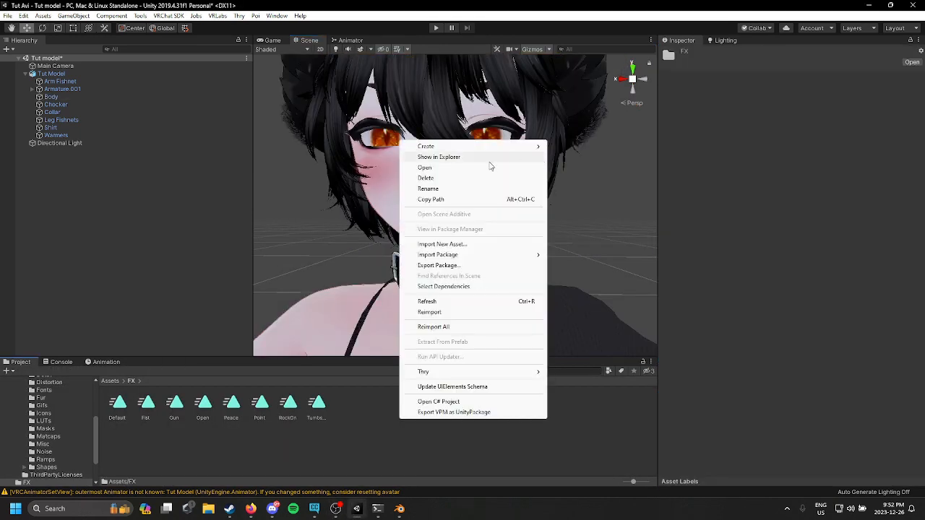
{"action": "left_click", "coordinate": [358, 446]}
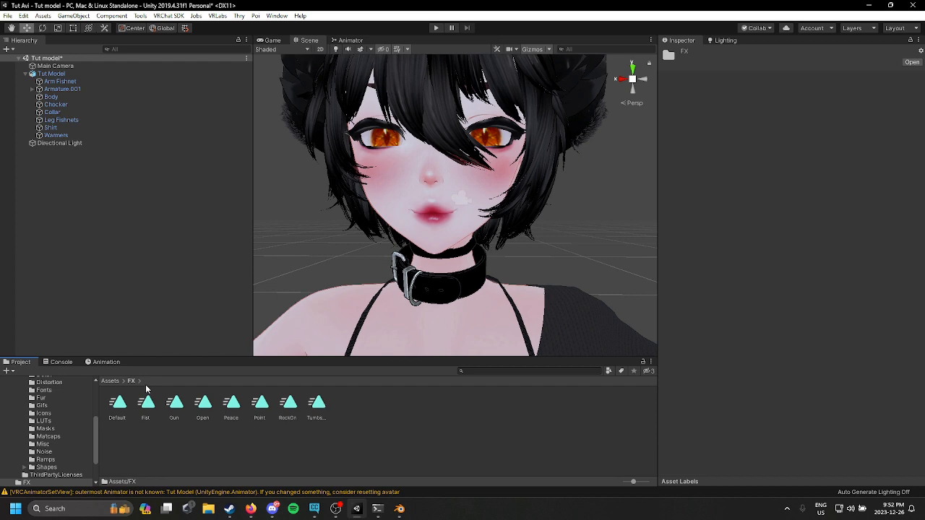
Step: Create a new animation clip named ZRESET in the FX folder
{"action": "left_click", "coordinate": [107, 363]}
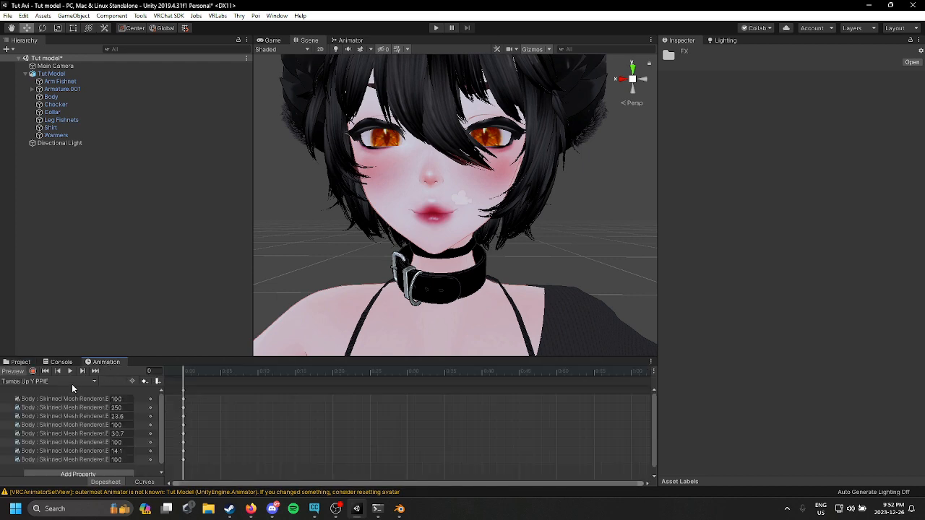
{"action": "left_click", "coordinate": [72, 384]}
{"action": "left_click", "coordinate": [59, 376]}
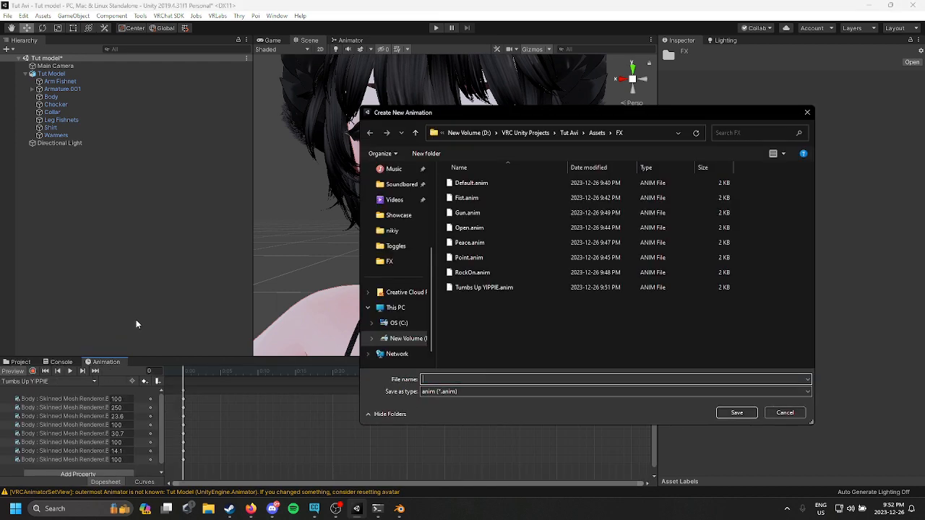
{"action": "type", "text": "RESETZ"}
{"action": "key", "text": "Return"}
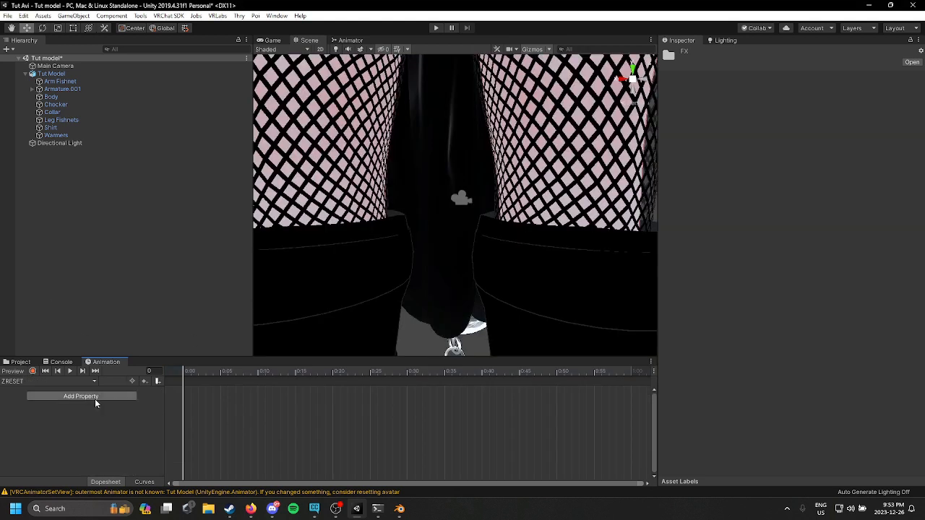
Step: Copy all blendshape keyframes from the Tumbs Up YIPPIE clip and paste them into the ZRESET clip
{"action": "left_click", "coordinate": [33, 370]}
{"action": "left_click", "coordinate": [32, 370]}
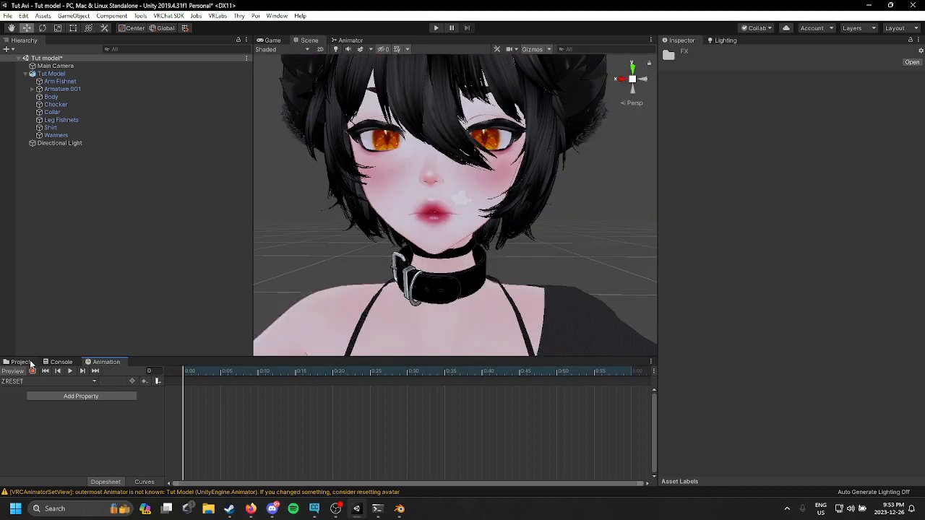
{"action": "left_click", "coordinate": [21, 362]}
{"action": "double_click", "coordinate": [314, 401]}
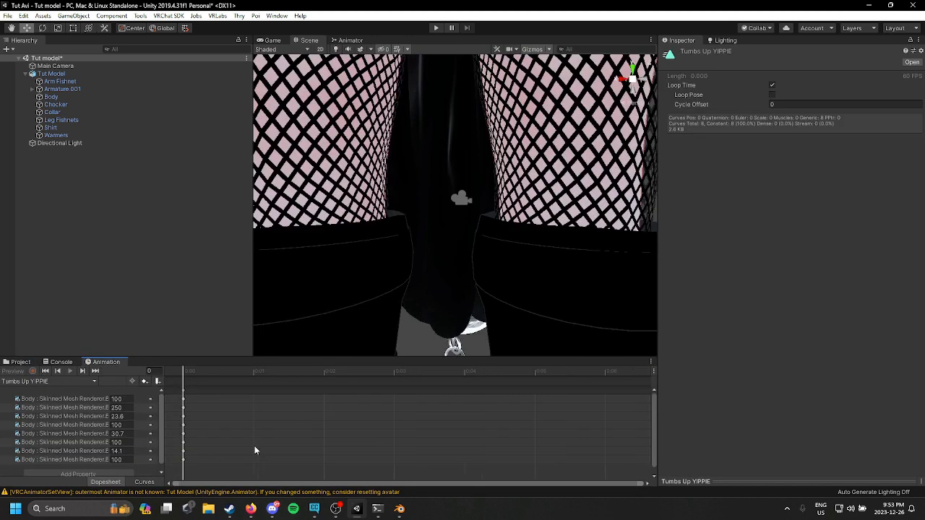
{"action": "left_click_drag", "start_coordinate": [201, 464], "coordinate": [172, 392]}
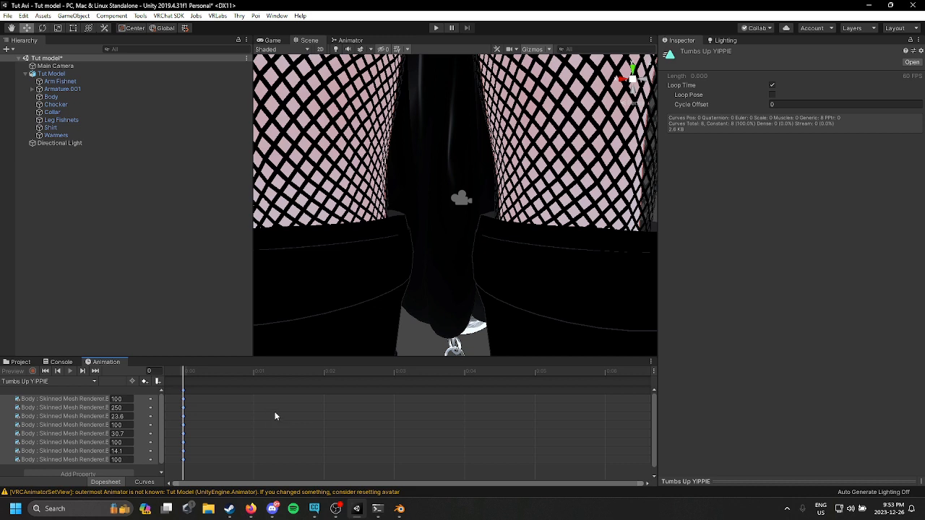
{"action": "left_click", "coordinate": [21, 362]}
{"action": "double_click", "coordinate": [334, 408]}
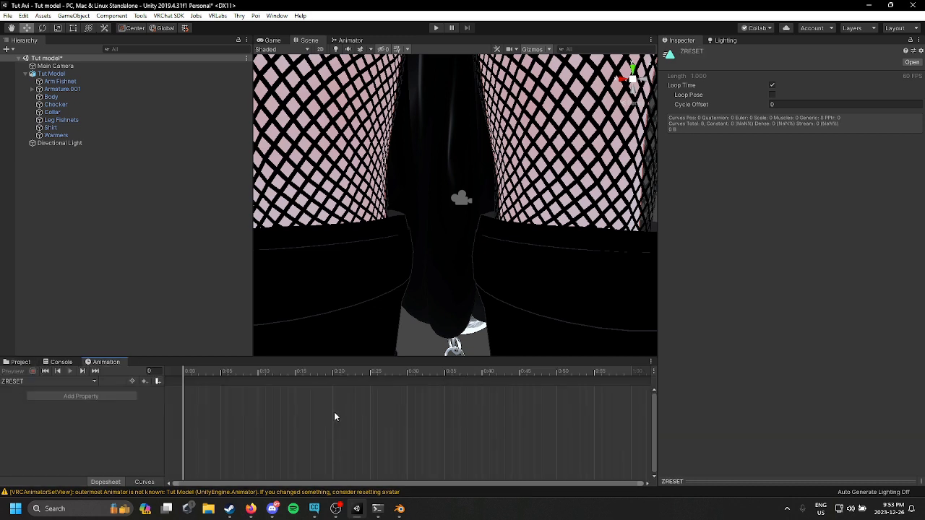
Step: Copy the RockOn clip's blendshape keyframes into the ZRESET clip
{"action": "left_click", "coordinate": [21, 362]}
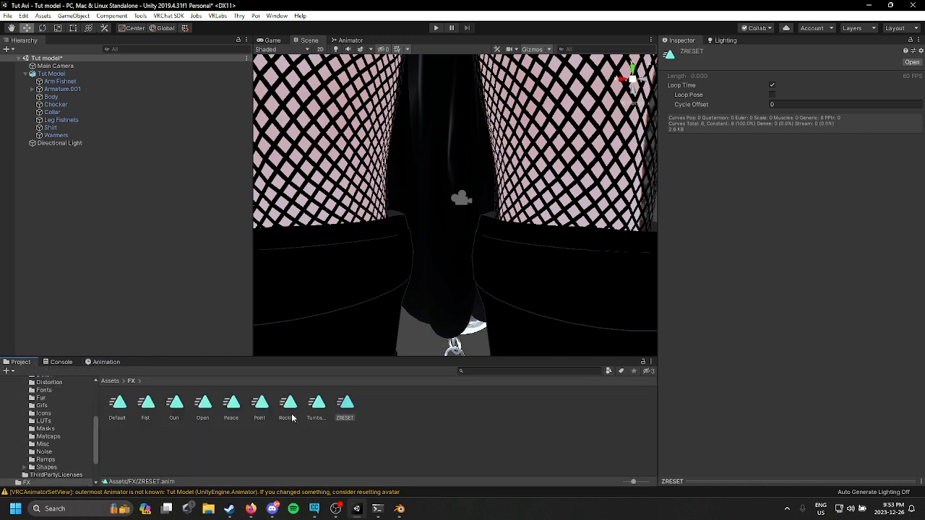
{"action": "double_click", "coordinate": [293, 415]}
{"action": "left_click_drag", "start_coordinate": [249, 445], "coordinate": [162, 388]}
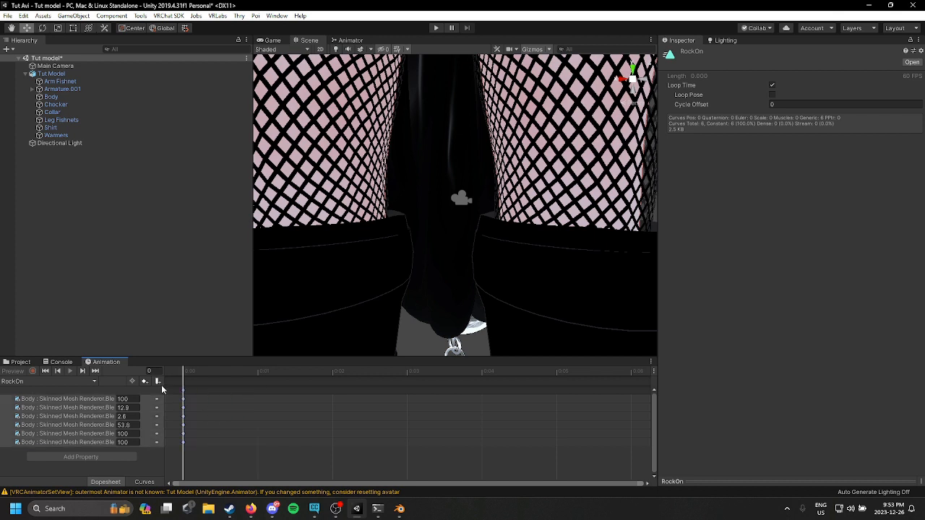
{"action": "left_click", "coordinate": [21, 362]}
{"action": "double_click", "coordinate": [336, 409]}
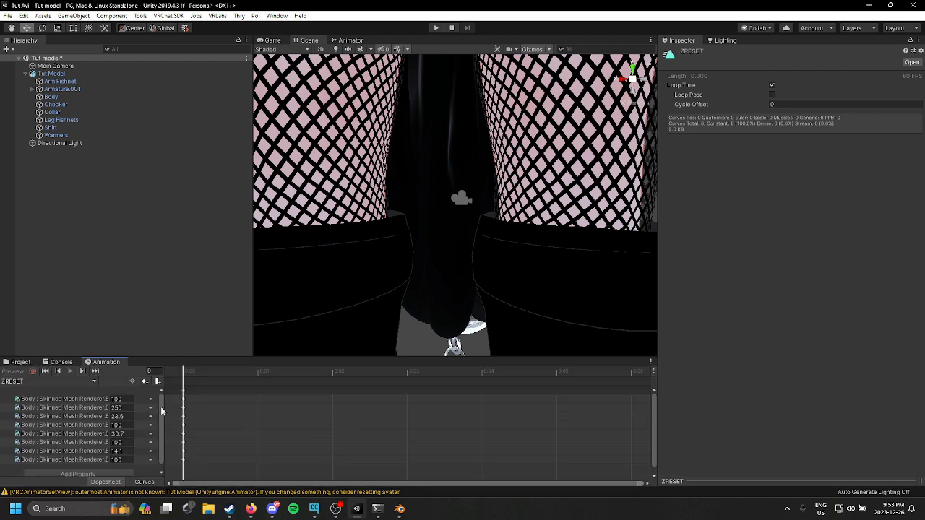
Step: Copy the Point clip's blendshape keyframes into the ZRESET clip
{"action": "left_click", "coordinate": [10, 363]}
{"action": "double_click", "coordinate": [260, 405]}
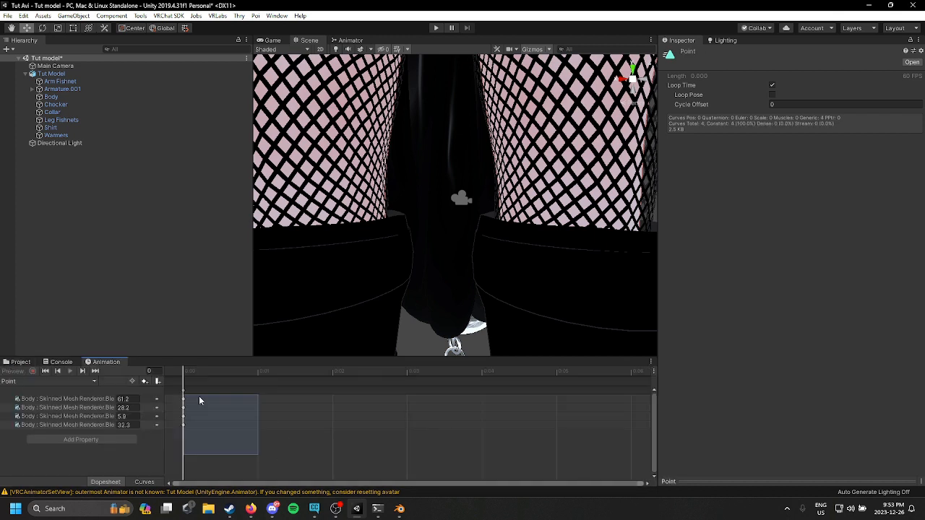
{"action": "left_click", "coordinate": [21, 362]}
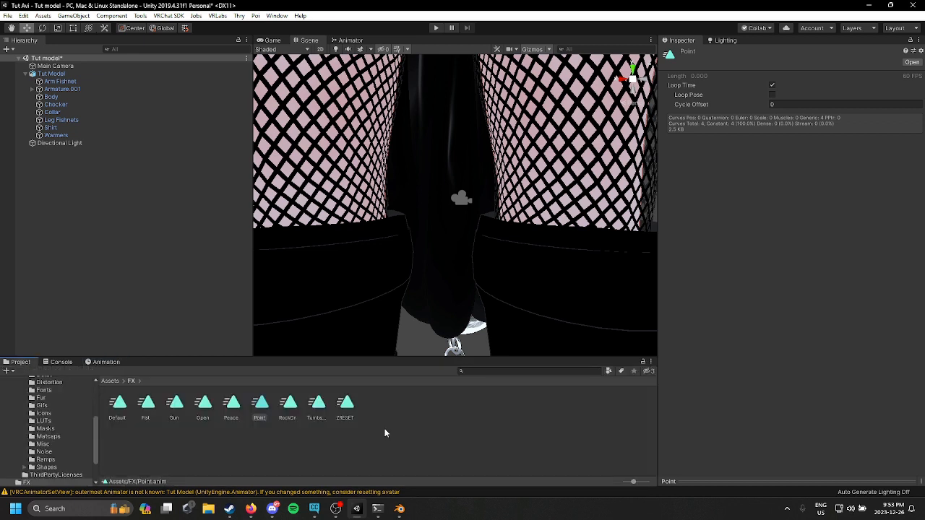
{"action": "double_click", "coordinate": [358, 412]}
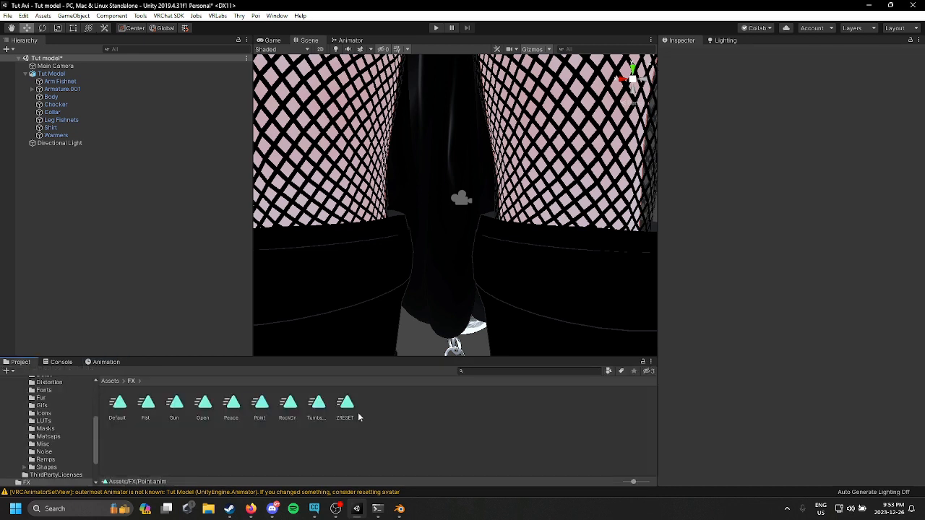
Step: Copy the Peace clip's blendshape keyframes into the ZRESET clip and delete the stray key pasted at a later frame
{"action": "left_click", "coordinate": [20, 362]}
{"action": "left_click", "coordinate": [217, 418]}
{"action": "double_click", "coordinate": [230, 412]}
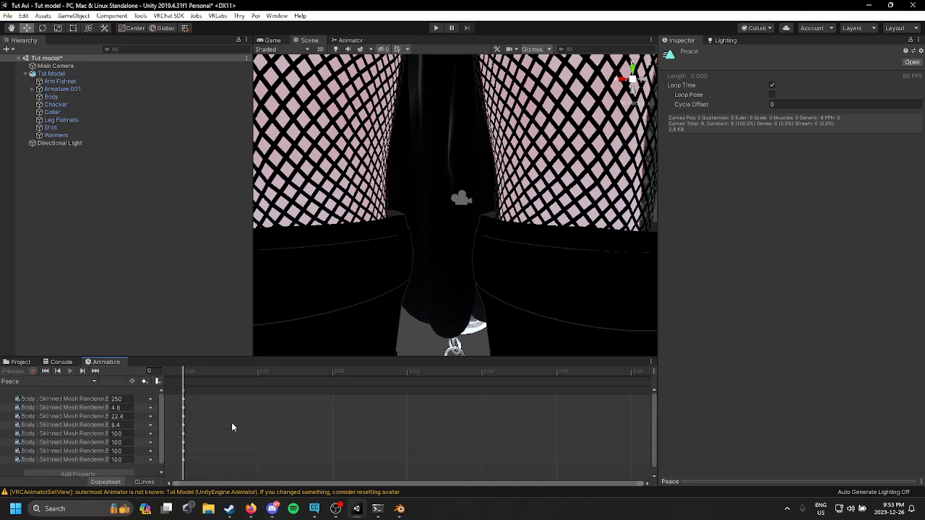
{"action": "left_click_drag", "start_coordinate": [229, 473], "coordinate": [155, 379]}
{"action": "left_click", "coordinate": [21, 362]}
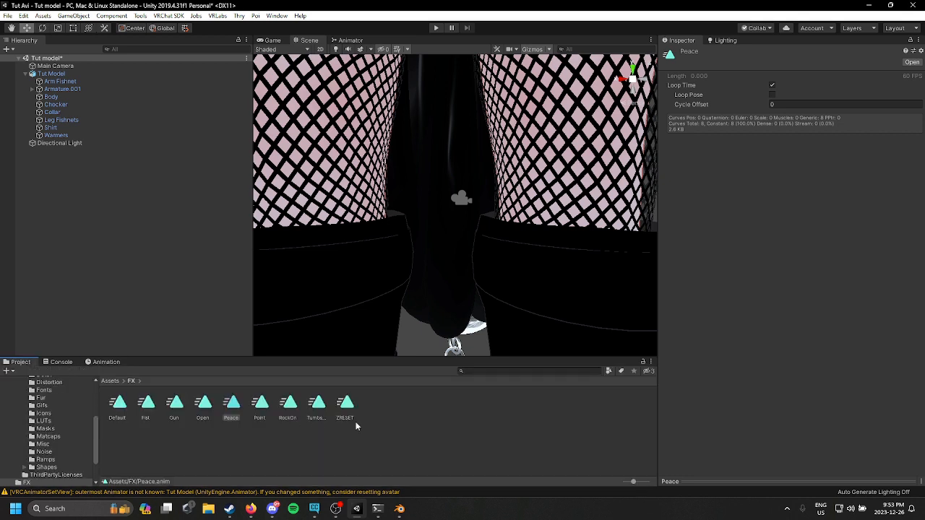
{"action": "double_click", "coordinate": [353, 410]}
{"action": "key", "text": "ctrl+v"}
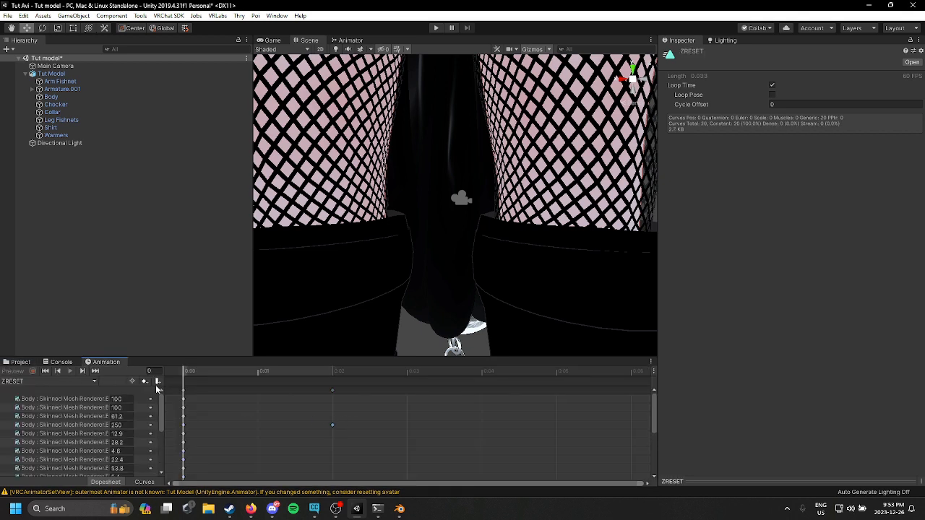
{"action": "left_click", "coordinate": [332, 426]}
{"action": "key", "text": "Delete"}
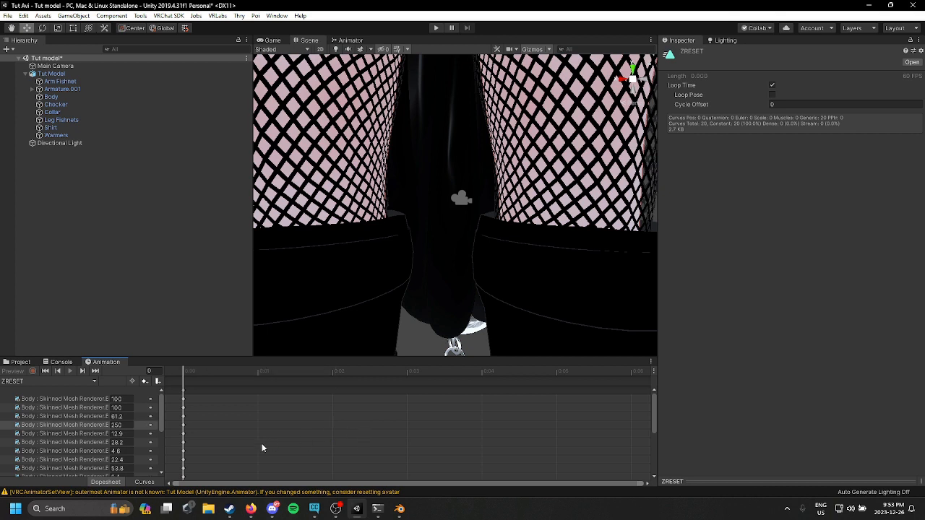
Step: Copy the Open clip's blendshape keyframes into the ZRESET clip
{"action": "left_click", "coordinate": [19, 363]}
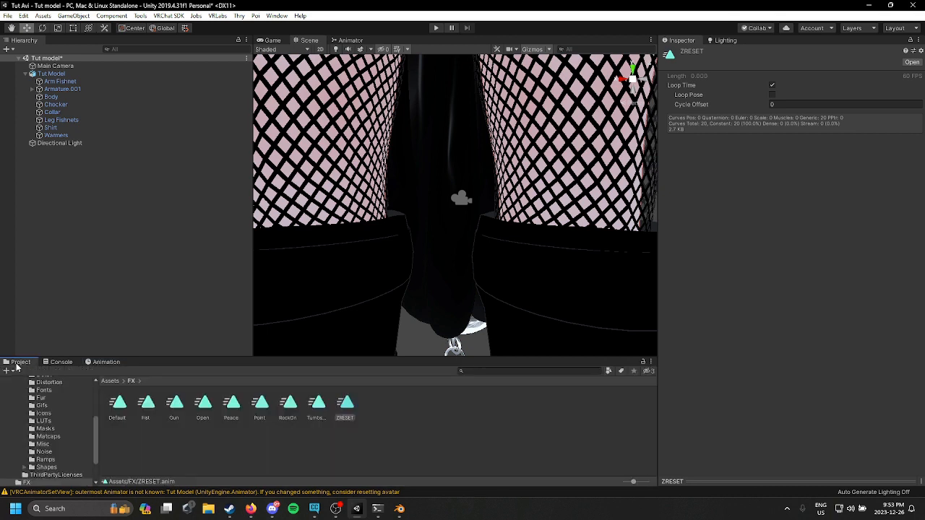
{"action": "double_click", "coordinate": [210, 417]}
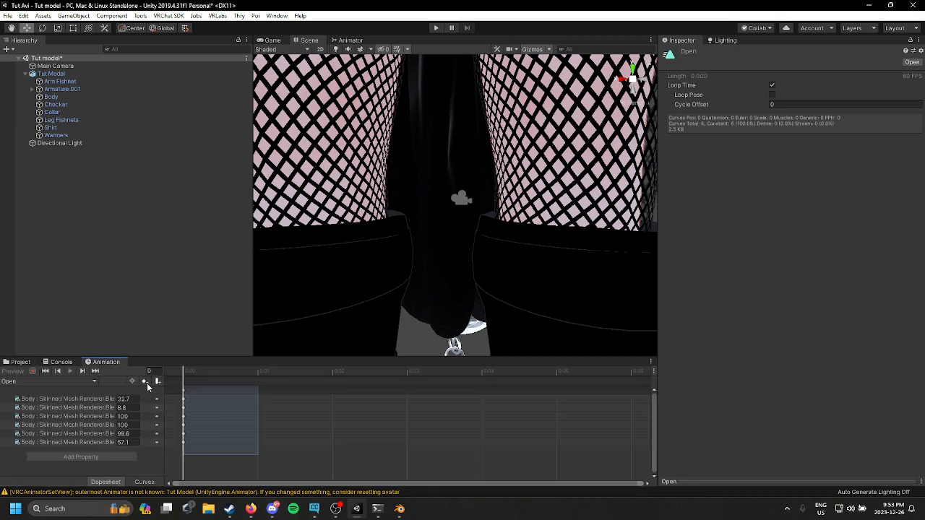
{"action": "left_click", "coordinate": [14, 362]}
{"action": "double_click", "coordinate": [345, 404]}
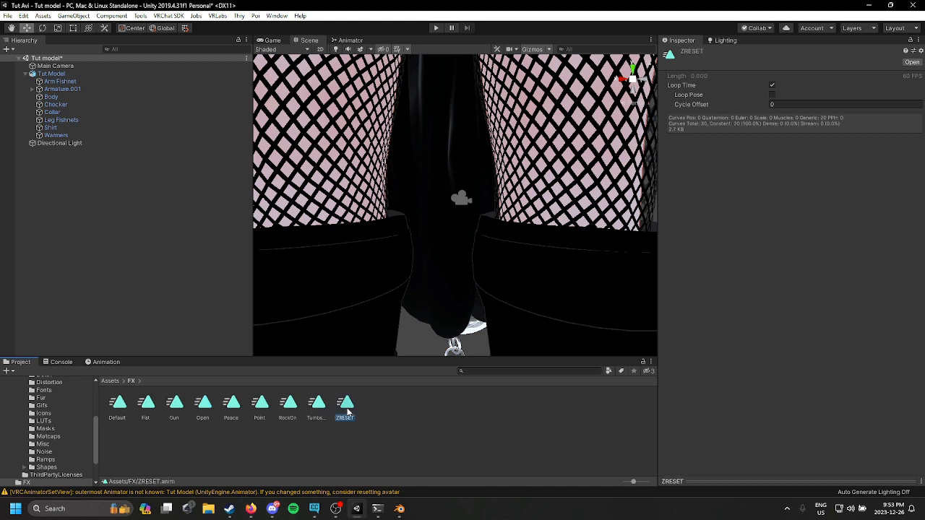
Step: Copy the Gun clip's blendshape keyframes into the ZRESET clip
{"action": "left_click", "coordinate": [16, 362]}
{"action": "double_click", "coordinate": [173, 416]}
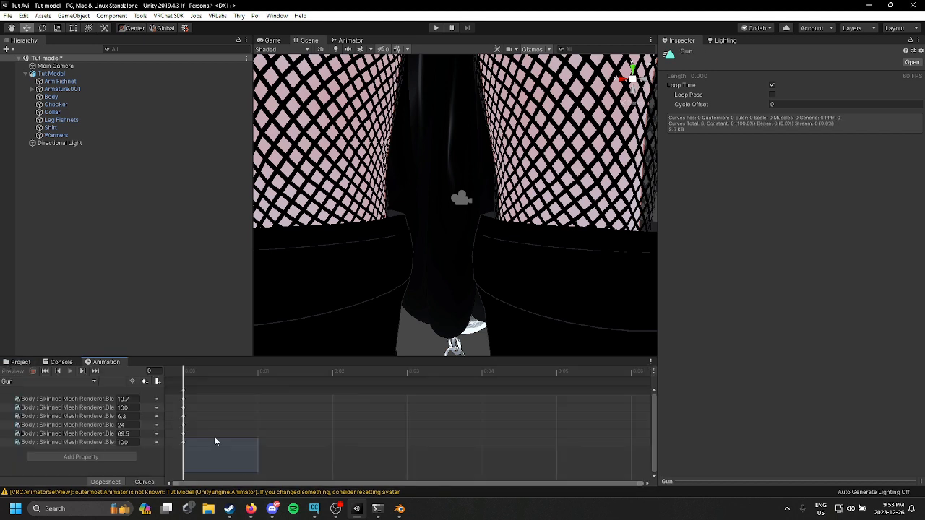
{"action": "left_click", "coordinate": [31, 364]}
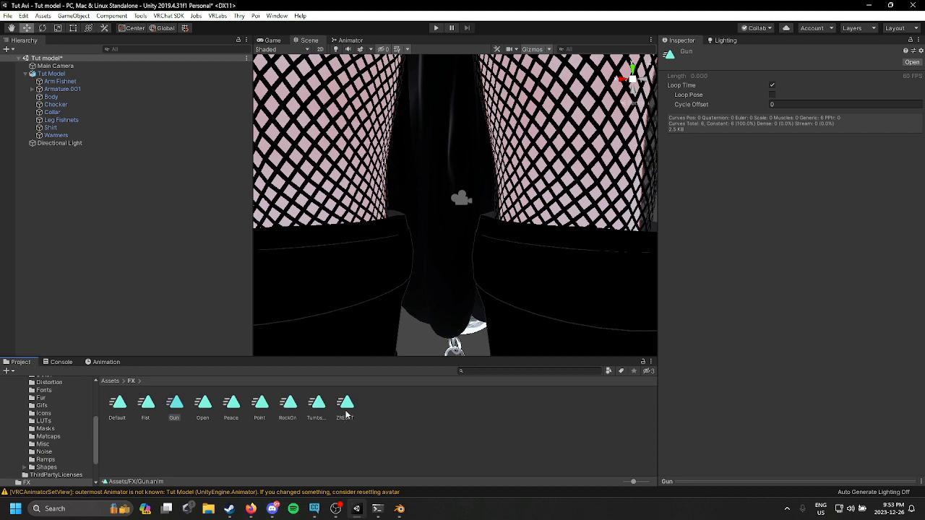
{"action": "double_click", "coordinate": [345, 413]}
{"action": "left_click", "coordinate": [17, 362]}
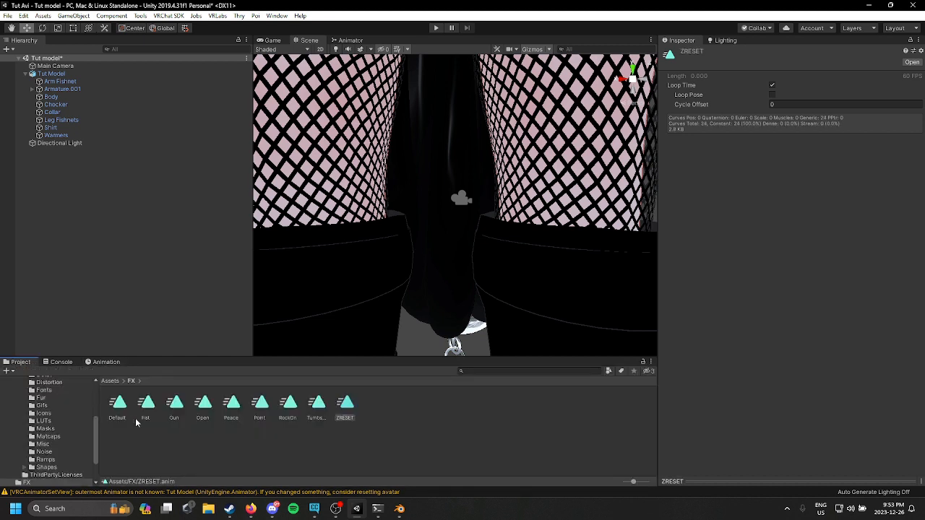
Step: Copy the Fist clip's blendshape keyframes into the ZRESET clip
{"action": "double_click", "coordinate": [143, 414]}
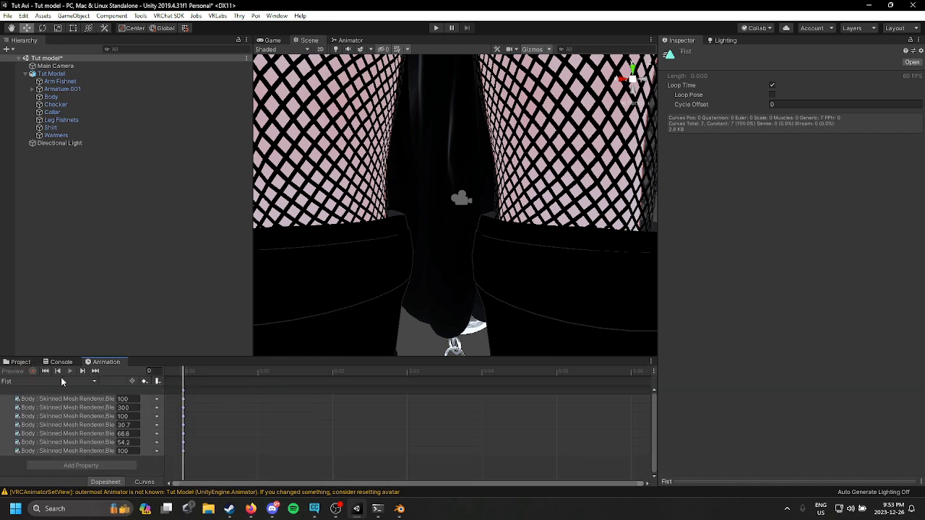
{"action": "left_click", "coordinate": [16, 362]}
{"action": "double_click", "coordinate": [345, 415]}
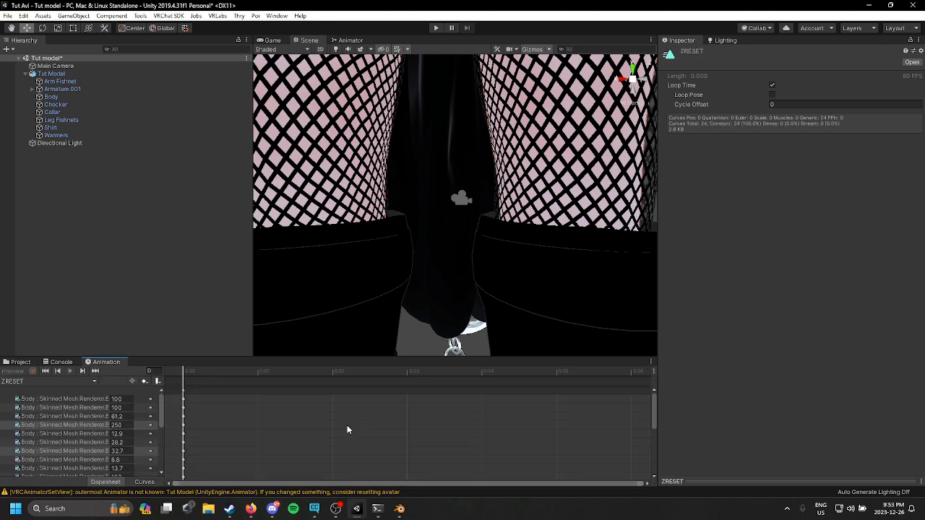
{"action": "left_click", "coordinate": [18, 363]}
Step: Set every blendshape key value in the ZRESET clip to 0
{"action": "double_click", "coordinate": [122, 407]}
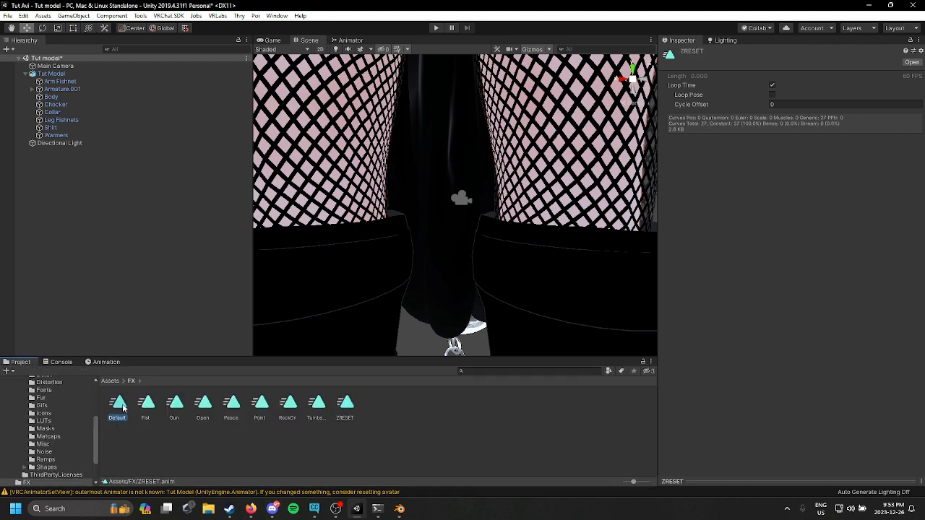
{"action": "left_click", "coordinate": [22, 363]}
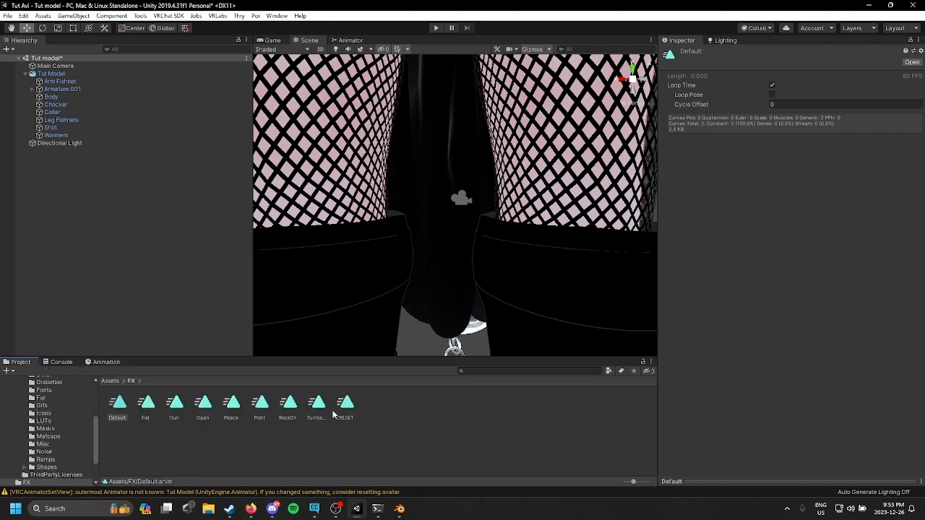
{"action": "double_click", "coordinate": [344, 416]}
{"action": "scroll", "coordinate": [109, 431], "scroll_direction": "down", "scroll_amount": 5}
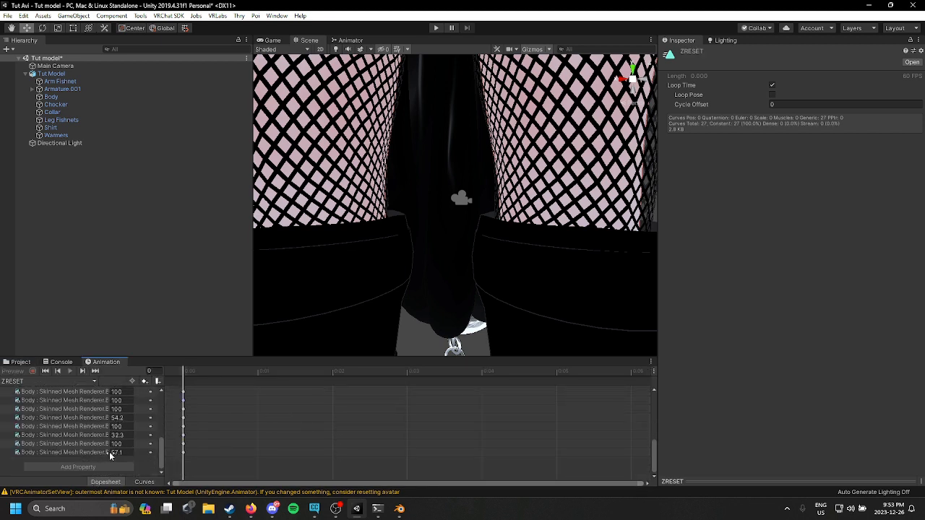
{"action": "left_click", "coordinate": [120, 453]}
{"action": "type", "text": "0"}
{"action": "left_click", "coordinate": [123, 444]}
{"action": "type", "text": "0"}
{"action": "left_click", "coordinate": [126, 436]}
{"action": "left_click", "coordinate": [132, 419]}
{"action": "type", "text": "0"}
{"action": "scroll", "coordinate": [130, 427], "scroll_direction": "up", "scroll_amount": 2}
{"action": "left_click", "coordinate": [125, 467]}
{"action": "type", "text": "0"}
{"action": "left_click", "coordinate": [124, 461]}
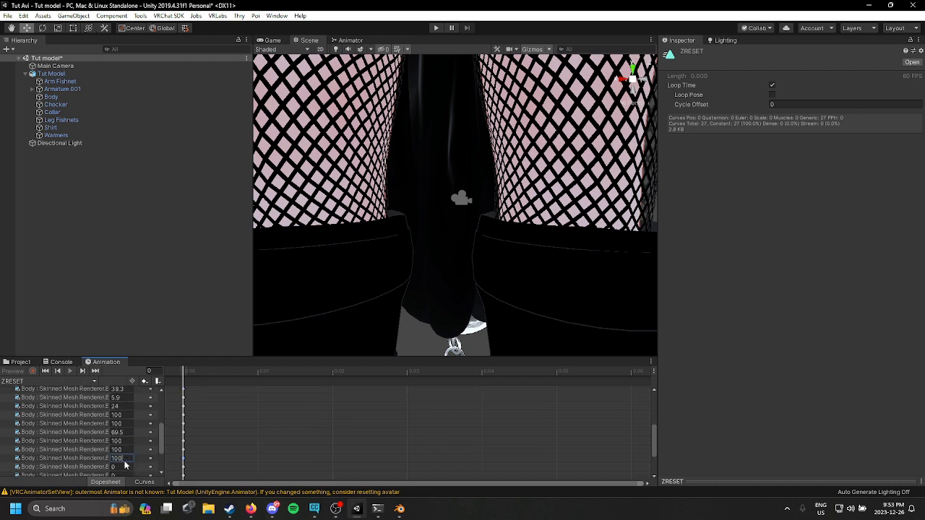
{"action": "type", "text": "0"}
{"action": "left_click", "coordinate": [123, 453]}
{"action": "type", "text": "0"}
{"action": "left_click", "coordinate": [124, 440]}
{"action": "type", "text": "0"}
{"action": "left_click", "coordinate": [125, 432]}
{"action": "type", "text": "0"}
{"action": "left_click", "coordinate": [126, 423]}
{"action": "type", "text": "0"}
{"action": "left_click", "coordinate": [130, 416]}
{"action": "type", "text": "0"}
{"action": "left_click", "coordinate": [132, 407]}
{"action": "type", "text": "0"}
{"action": "left_click", "coordinate": [128, 398]}
{"action": "type", "text": "0"}
{"action": "scroll", "coordinate": [126, 434], "scroll_direction": "up", "scroll_amount": 3}
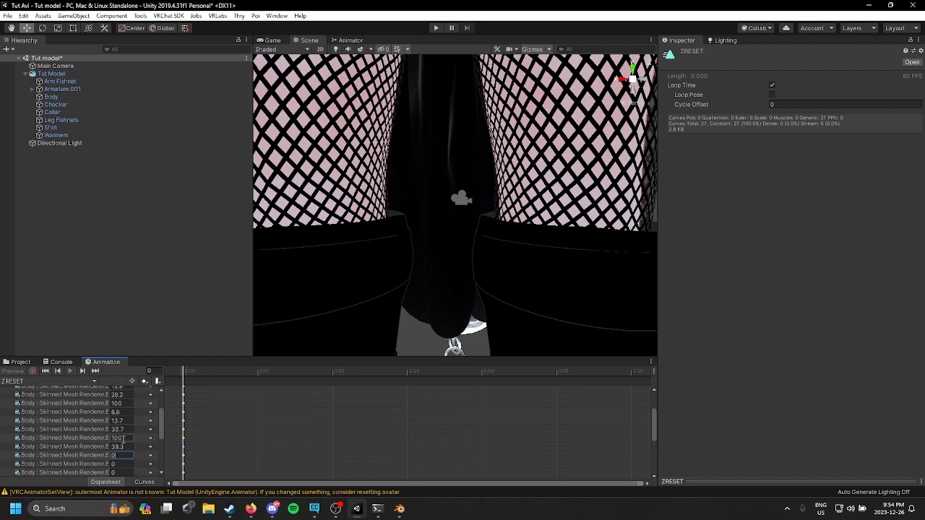
{"action": "scroll", "coordinate": [125, 470], "scroll_direction": "down", "scroll_amount": 3}
{"action": "left_click", "coordinate": [126, 446]}
{"action": "type", "text": "0"}
{"action": "left_click", "coordinate": [126, 438]}
{"action": "type", "text": "0"}
{"action": "left_click", "coordinate": [126, 429]}
{"action": "type", "text": "0"}
{"action": "left_click", "coordinate": [126, 421]}
{"action": "type", "text": "0"}
{"action": "left_click", "coordinate": [126, 412]}
{"action": "type", "text": "0"}
{"action": "left_click", "coordinate": [124, 395]}
{"action": "type", "text": "0"}
{"action": "left_click", "coordinate": [124, 403]}
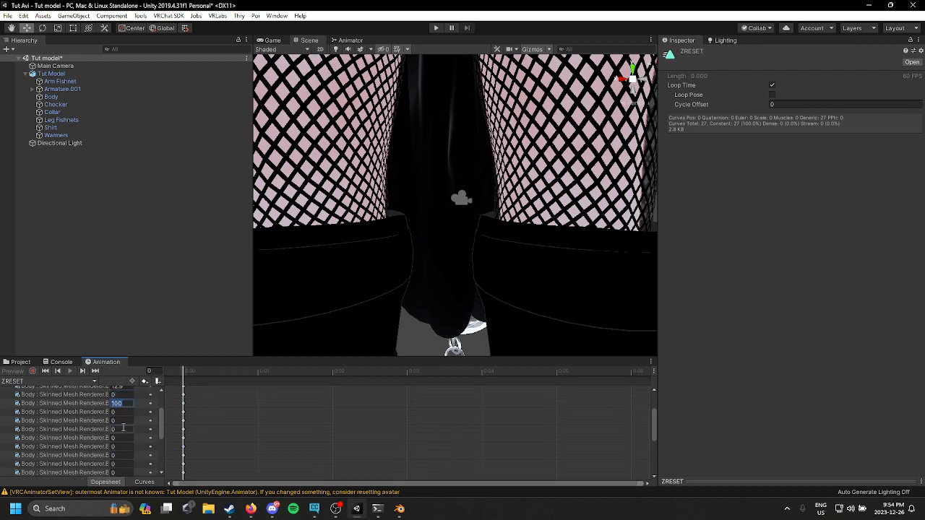
{"action": "scroll", "coordinate": [123, 433], "scroll_direction": "up", "scroll_amount": 2}
{"action": "type", "text": "0"}
{"action": "left_click", "coordinate": [124, 433]}
{"action": "type", "text": "0"}
{"action": "left_click", "coordinate": [124, 442]}
{"action": "type", "text": "0"}
{"action": "left_click", "coordinate": [126, 417]}
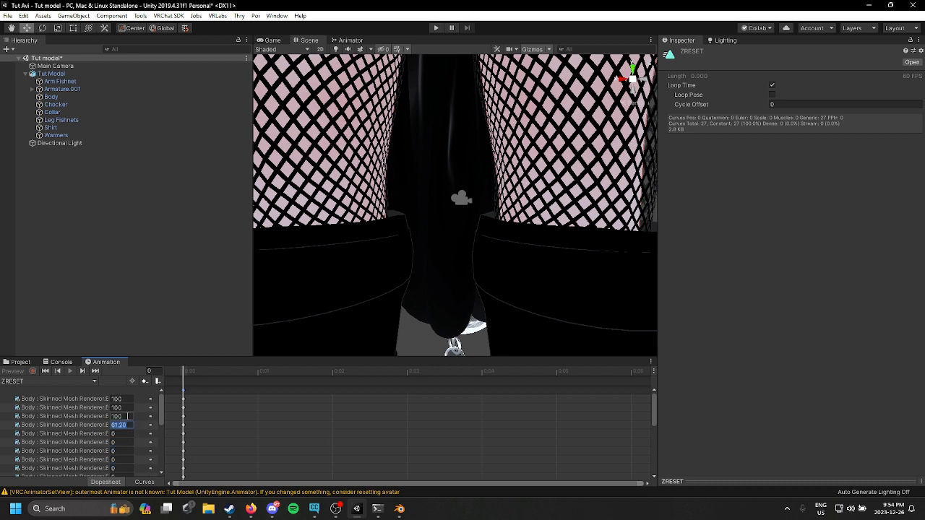
{"action": "type", "text": "0"}
{"action": "left_click", "coordinate": [124, 425]}
{"action": "type", "text": "0"}
{"action": "left_click", "coordinate": [124, 408]}
{"action": "type", "text": "0"}
{"action": "left_click", "coordinate": [123, 399]}
{"action": "type", "text": "0"}
{"action": "left_click", "coordinate": [20, 362]}
Step: Enable expression customization on the Tut Model avatar descriptor and assign GoBeyondMainMenu as its expressions menu
{"action": "left_click", "coordinate": [372, 451]}
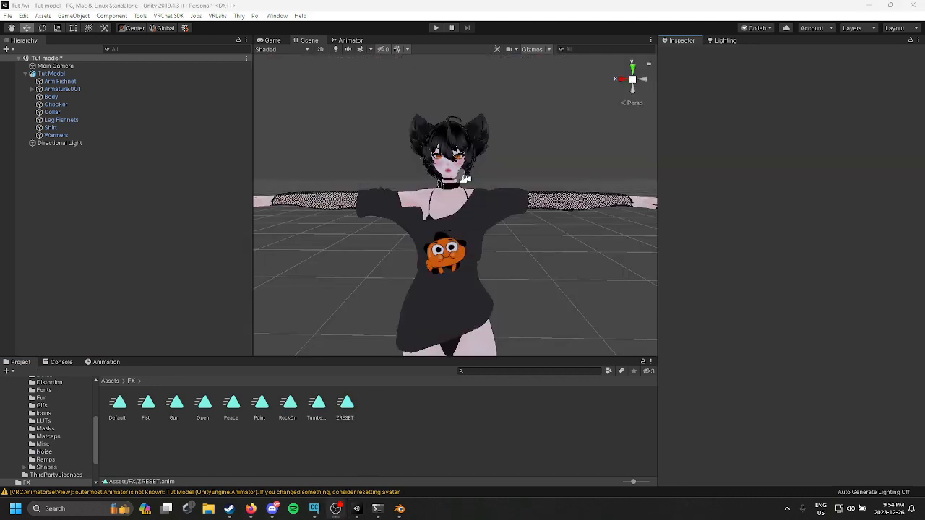
{"action": "left_click", "coordinate": [172, 74]}
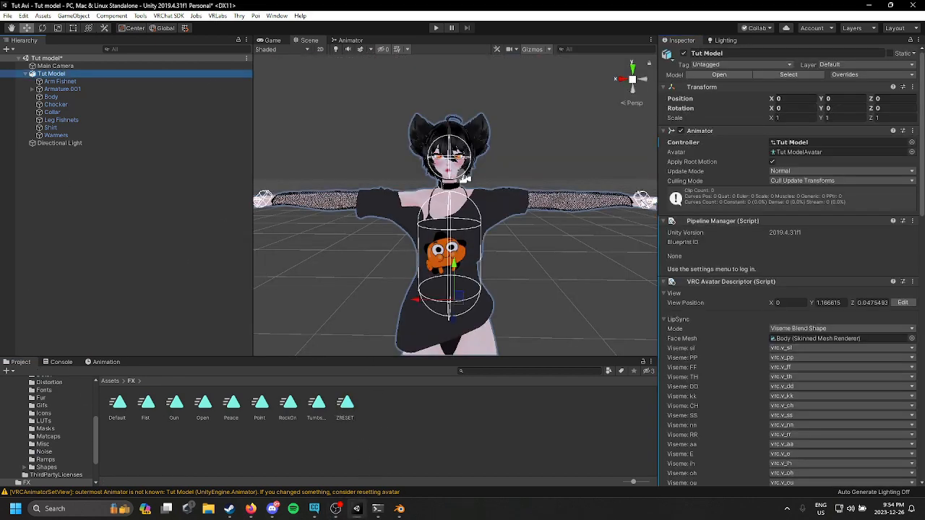
{"action": "scroll", "coordinate": [730, 280], "scroll_direction": "down", "scroll_amount": 10}
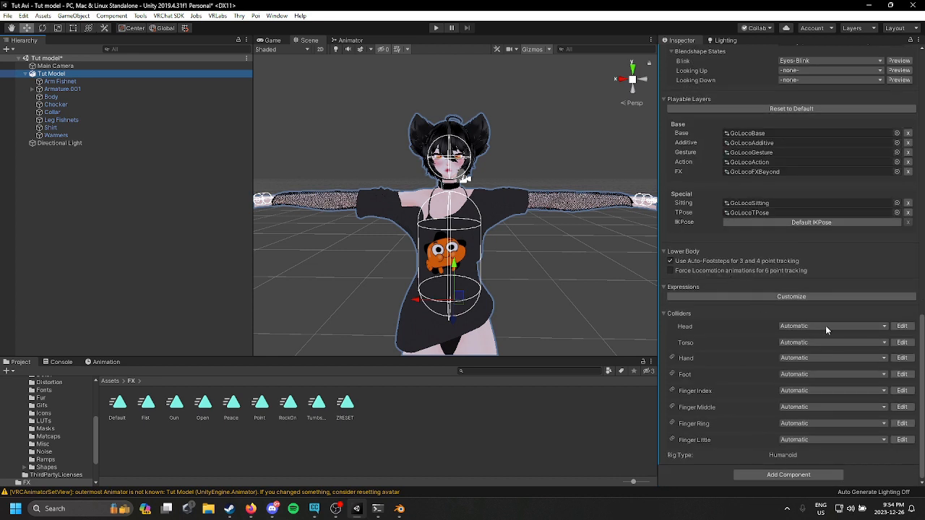
{"action": "left_click", "coordinate": [766, 296]}
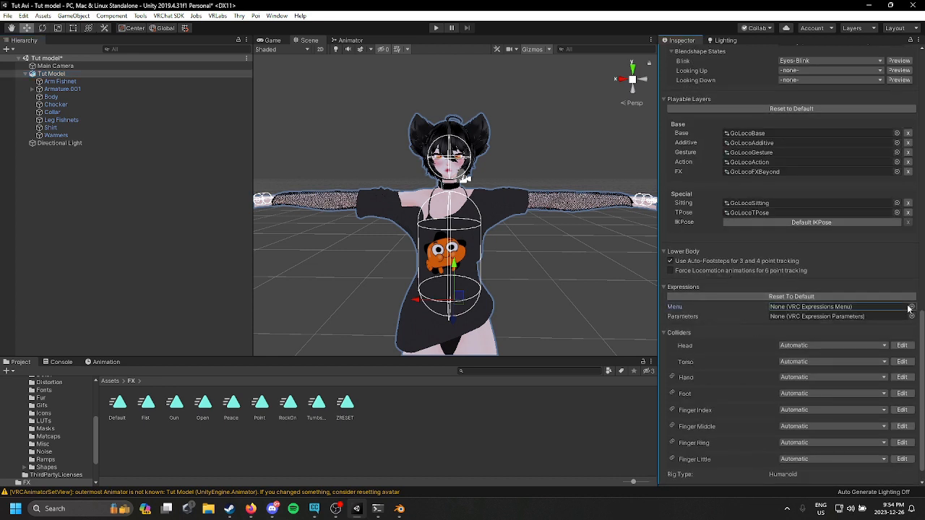
{"action": "left_click", "coordinate": [911, 307]}
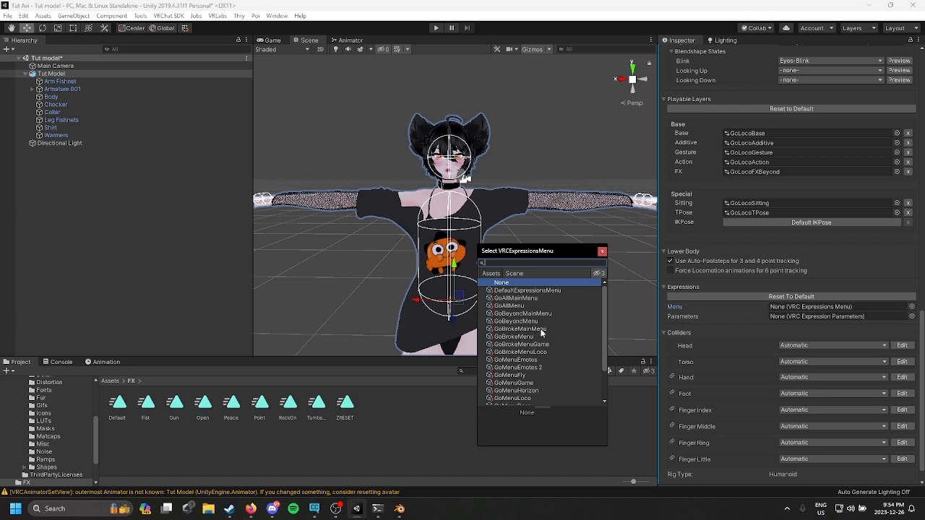
{"action": "left_click", "coordinate": [629, 311]}
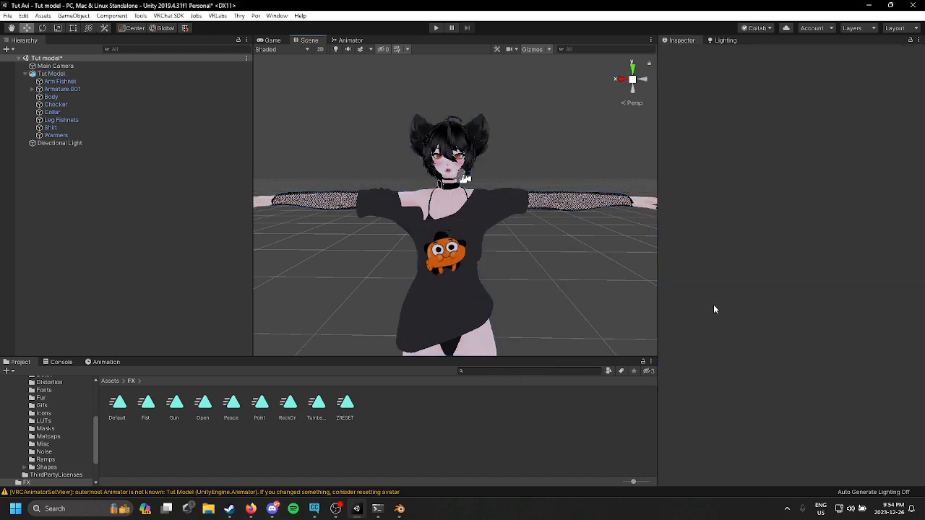
Step: Assign GoBeyondParameters as the avatar's expression parameters
{"action": "left_click", "coordinate": [91, 73]}
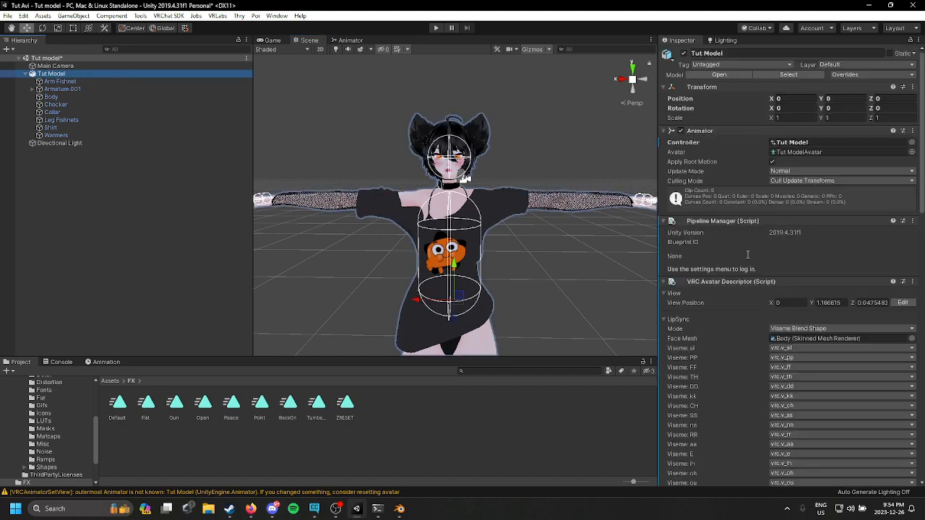
{"action": "scroll", "coordinate": [869, 312], "scroll_direction": "down", "scroll_amount": 10}
{"action": "scroll", "coordinate": [875, 325], "scroll_direction": "down", "scroll_amount": 7}
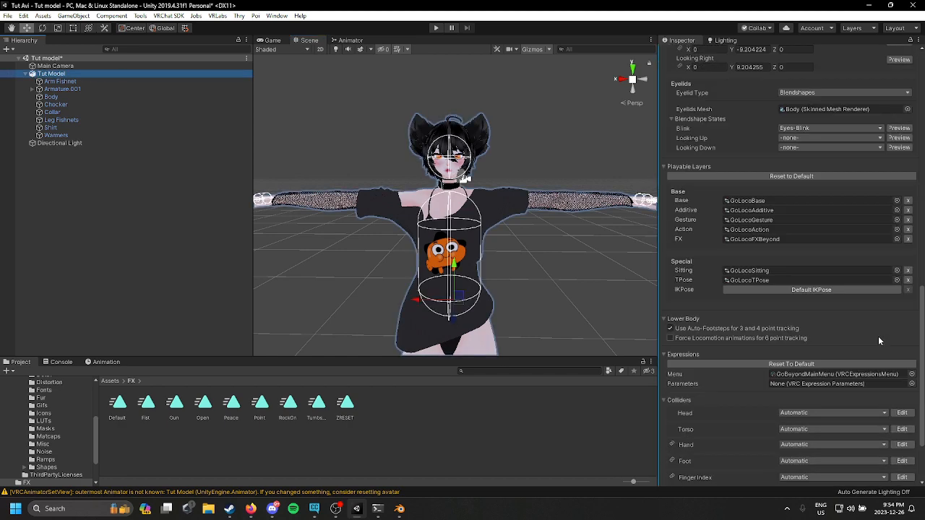
{"action": "left_click", "coordinate": [912, 386]}
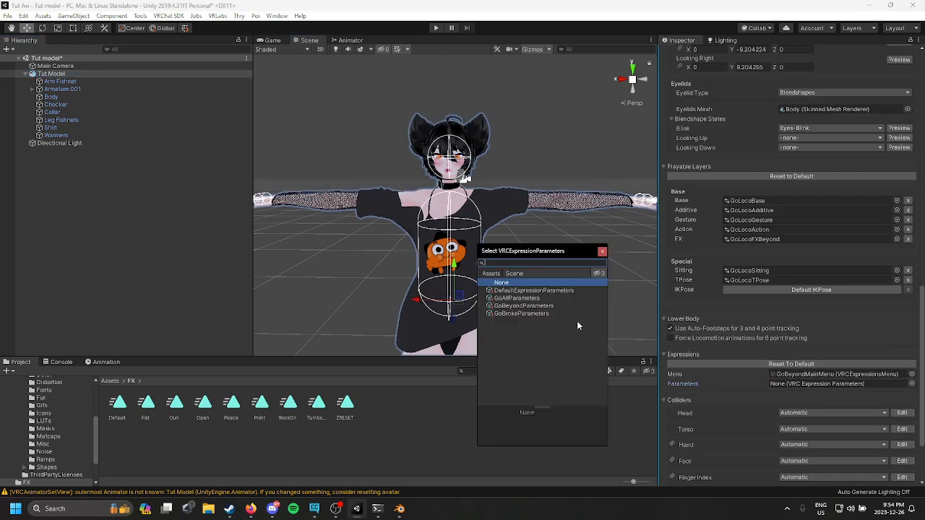
{"action": "double_click", "coordinate": [561, 305]}
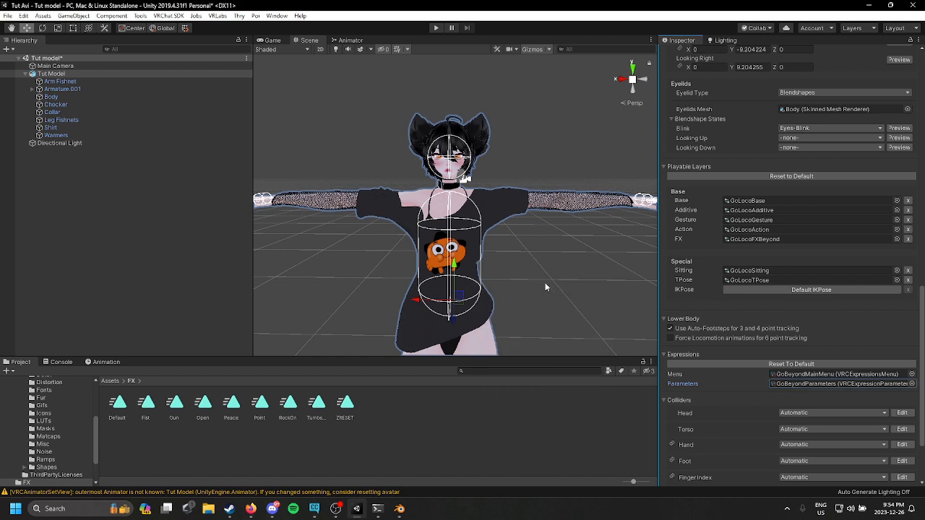
Step: Open GoBeyondMainMenu and add a control named Toggles with type Sub Menu
{"action": "double_click", "coordinate": [839, 374]}
{"action": "left_click", "coordinate": [722, 109]}
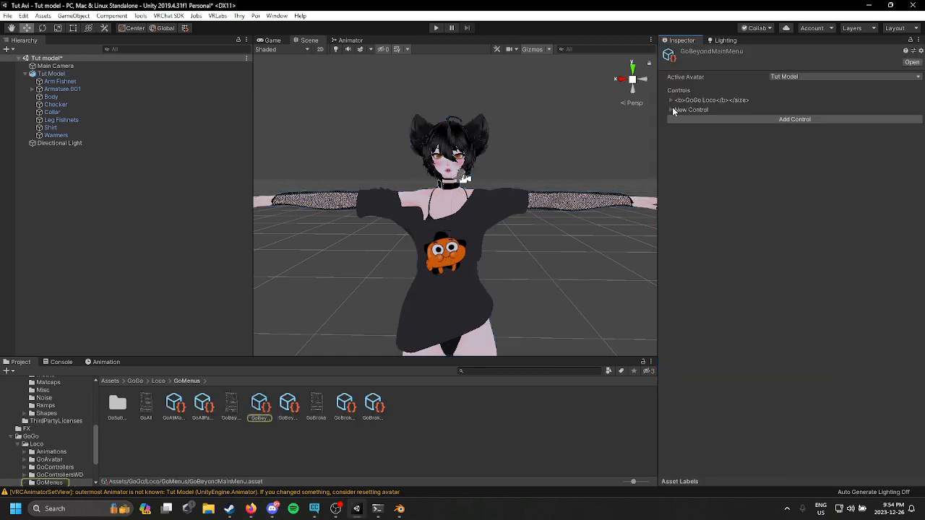
{"action": "left_click", "coordinate": [810, 132]}
{"action": "type", "text": "Toggles"}
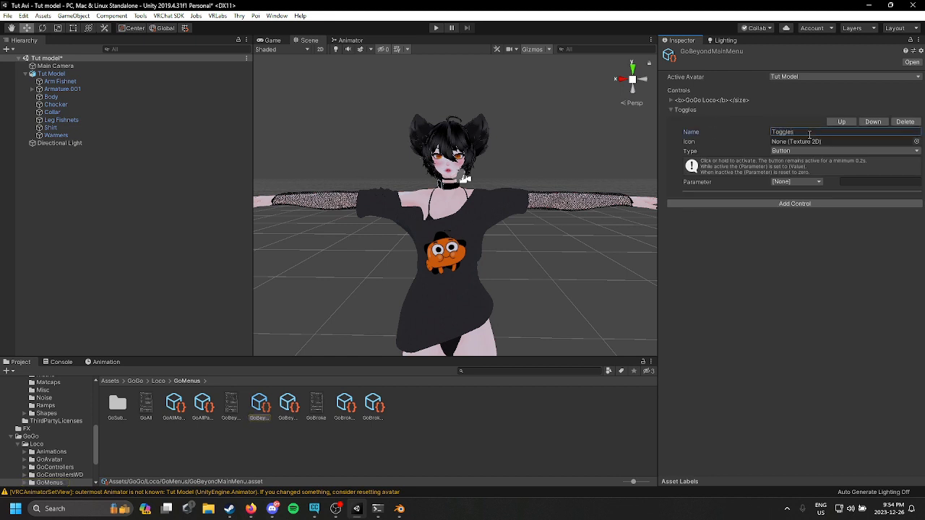
{"action": "left_click", "coordinate": [841, 152]}
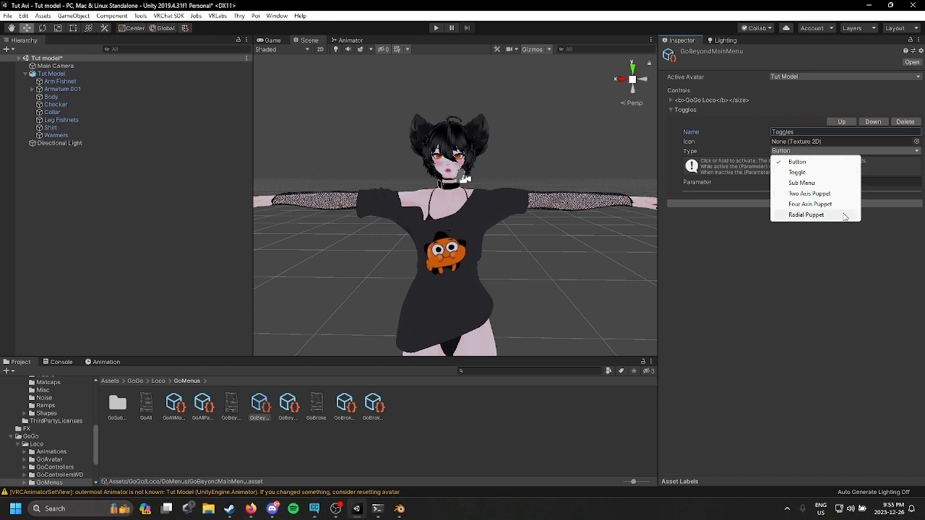
{"action": "left_click", "coordinate": [795, 184]}
{"action": "left_click", "coordinate": [871, 201]}
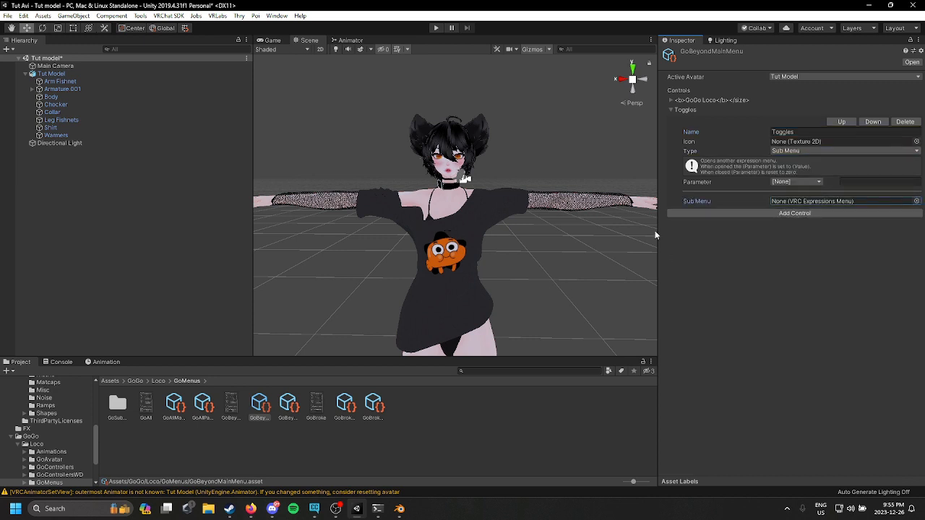
Step: Create a new Expressions Menu named Toggles Men inside the Toggles folder
{"action": "scroll", "coordinate": [50, 405], "scroll_direction": "up", "scroll_amount": 5}
{"action": "left_click", "coordinate": [46, 396]}
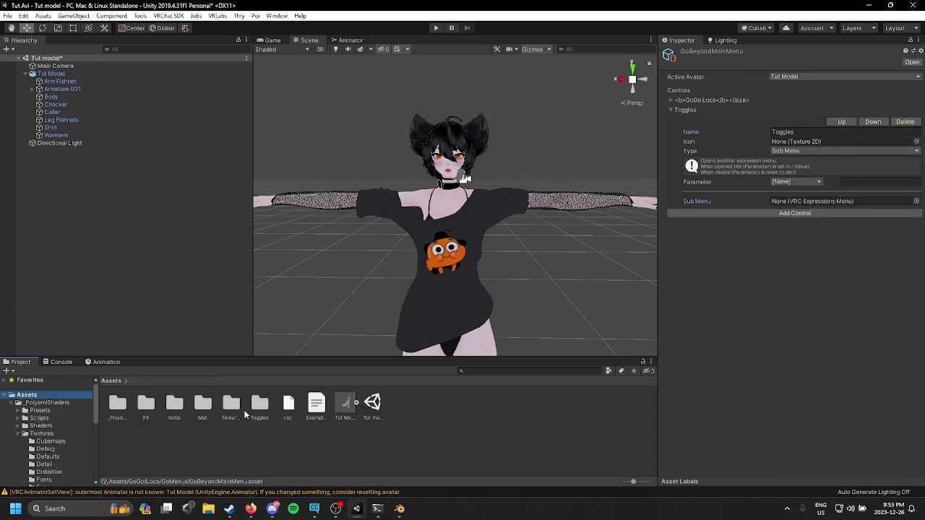
{"action": "left_click", "coordinate": [260, 404]}
{"action": "double_click", "coordinate": [260, 405]}
{"action": "right_click", "coordinate": [282, 438]}
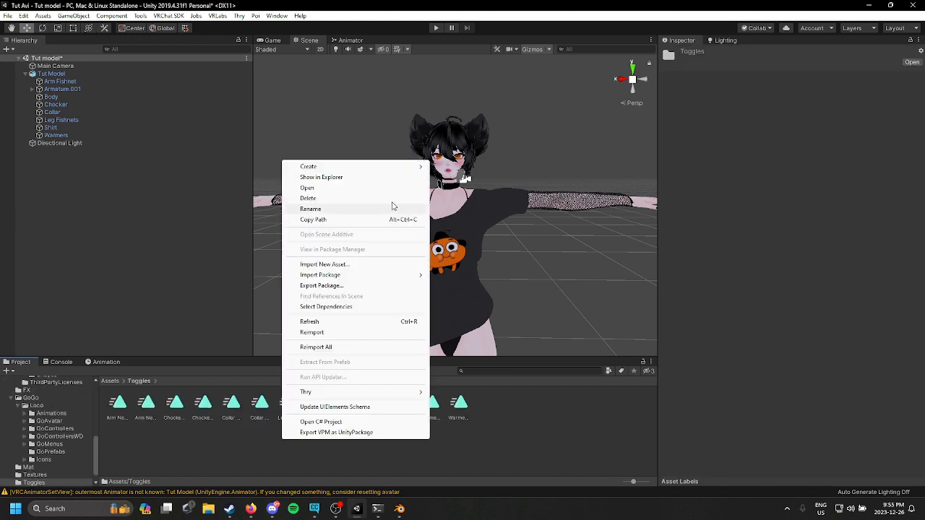
{"action": "mouse_move", "coordinate": [369, 166]}
{"action": "mouse_move", "coordinate": [552, 114]}
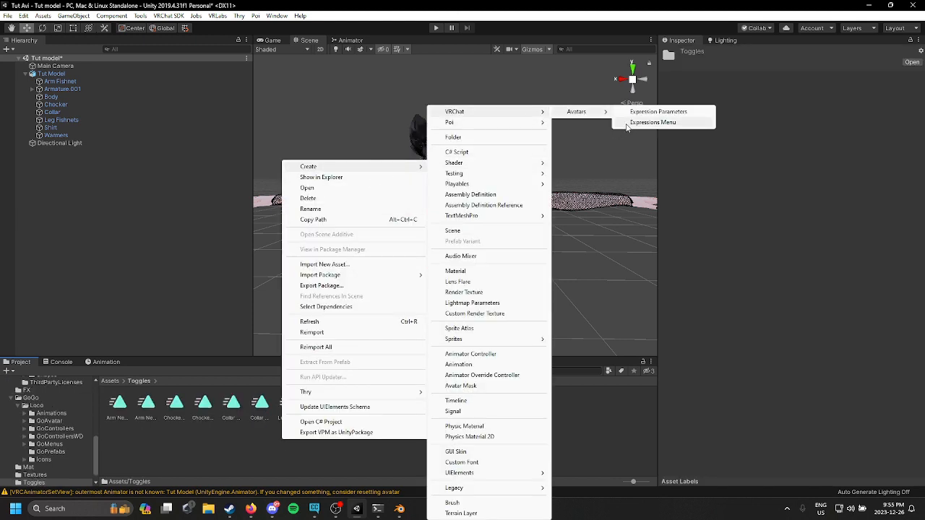
{"action": "left_click", "coordinate": [627, 124]}
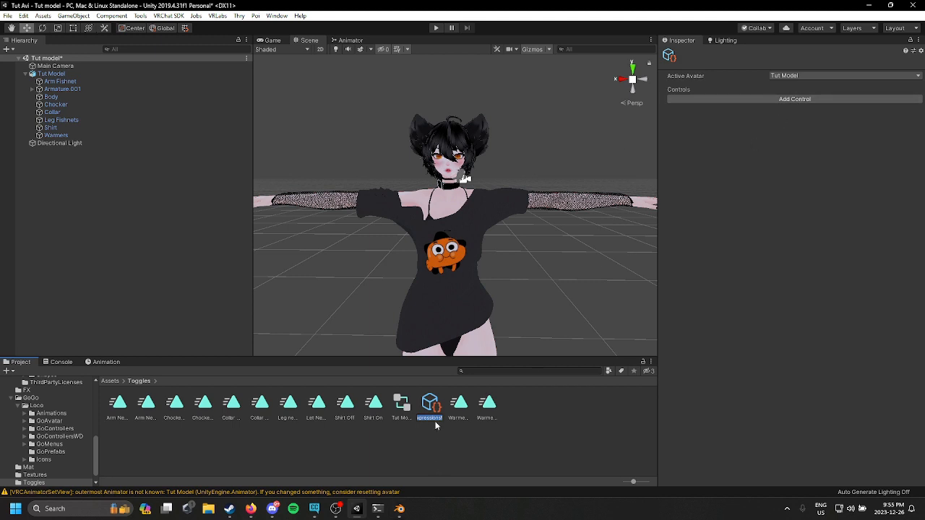
{"action": "key", "text": "BackSpace"}
{"action": "key", "text": "Return"}
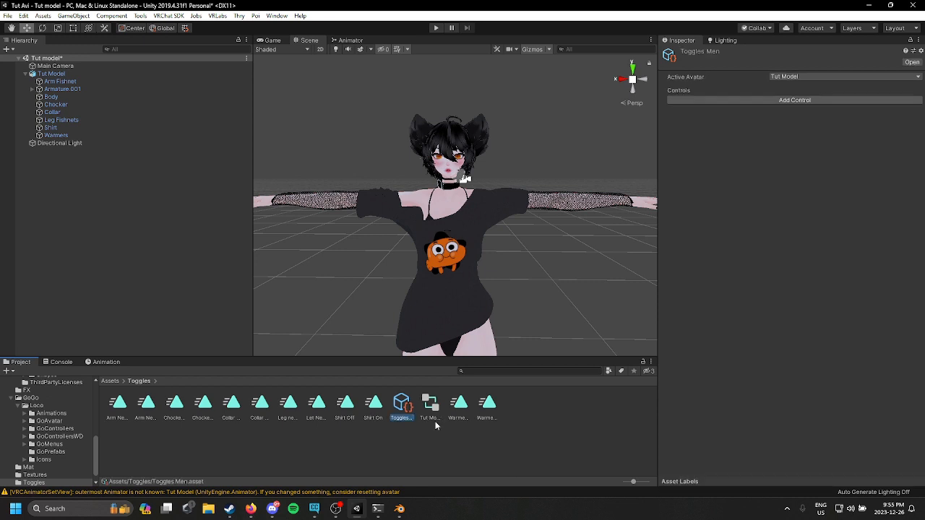
Step: Add five new controls to the Toggles Men expressions menu
{"action": "left_click", "coordinate": [790, 103]}
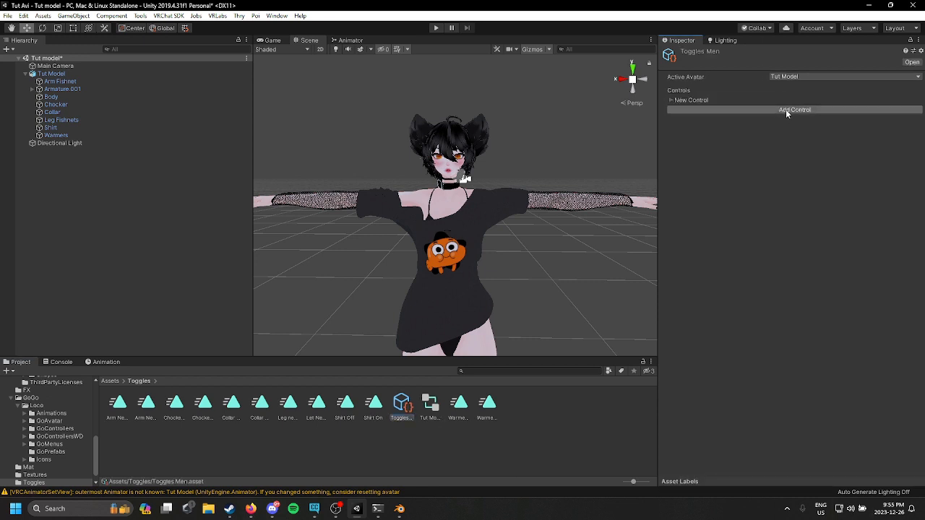
{"action": "left_click", "coordinate": [786, 111]}
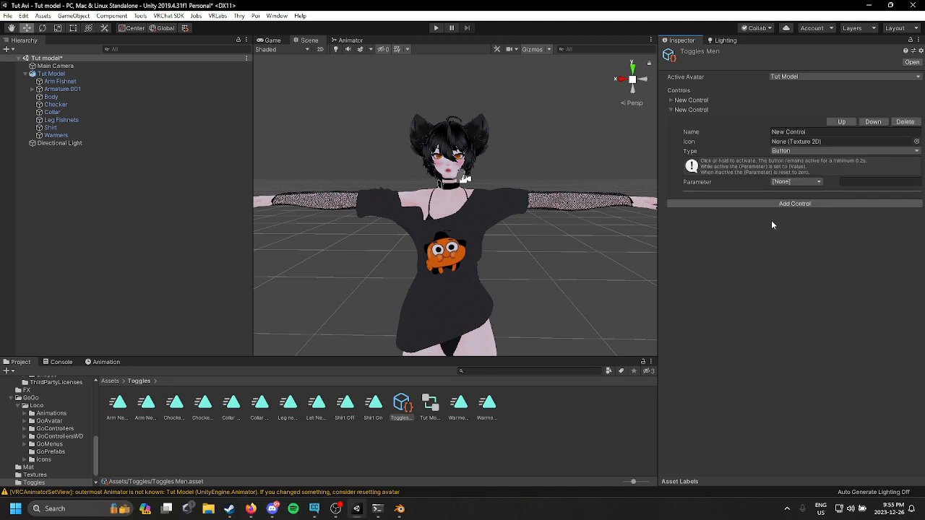
{"action": "left_click", "coordinate": [781, 205]}
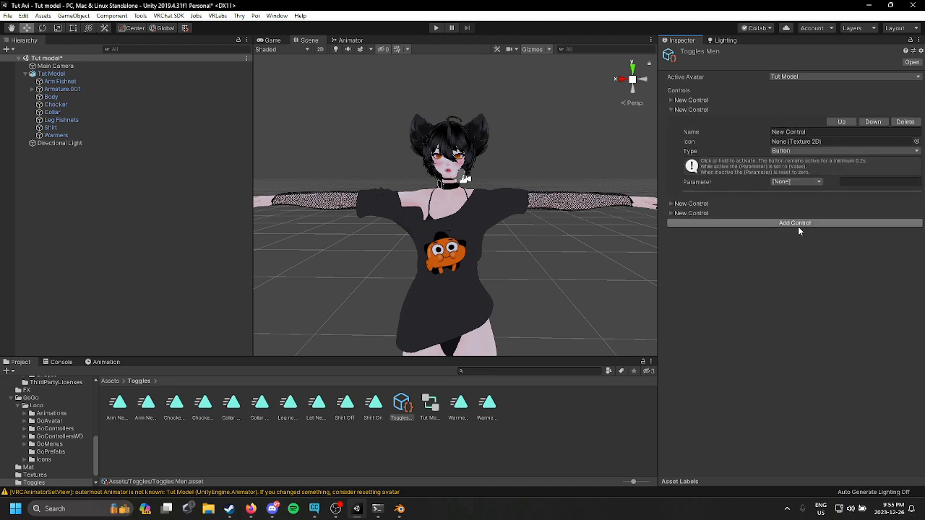
{"action": "left_click", "coordinate": [797, 224]}
Step: Expand the first three new controls in Toggles Men and set each control's type to Toggle
{"action": "left_click", "coordinate": [671, 100]}
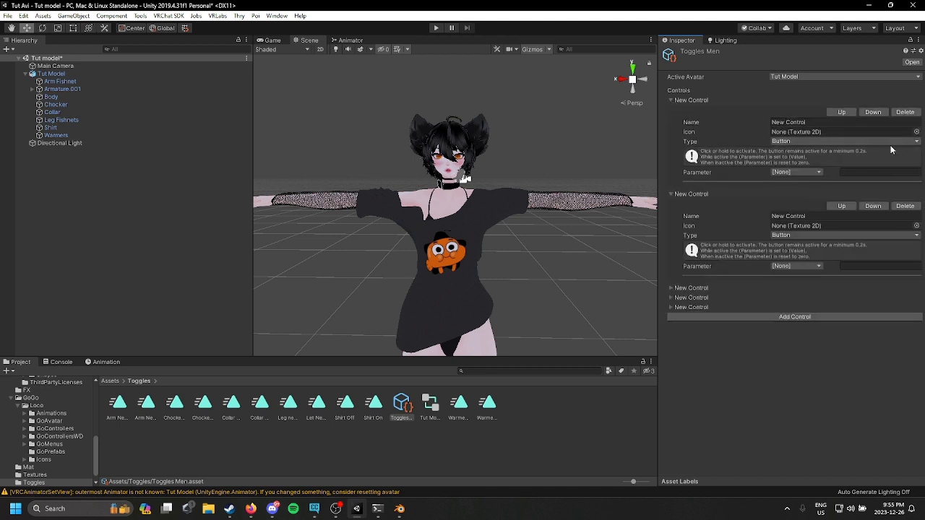
{"action": "left_click", "coordinate": [795, 141]}
{"action": "left_click", "coordinate": [799, 161]}
{"action": "left_click", "coordinate": [799, 236]}
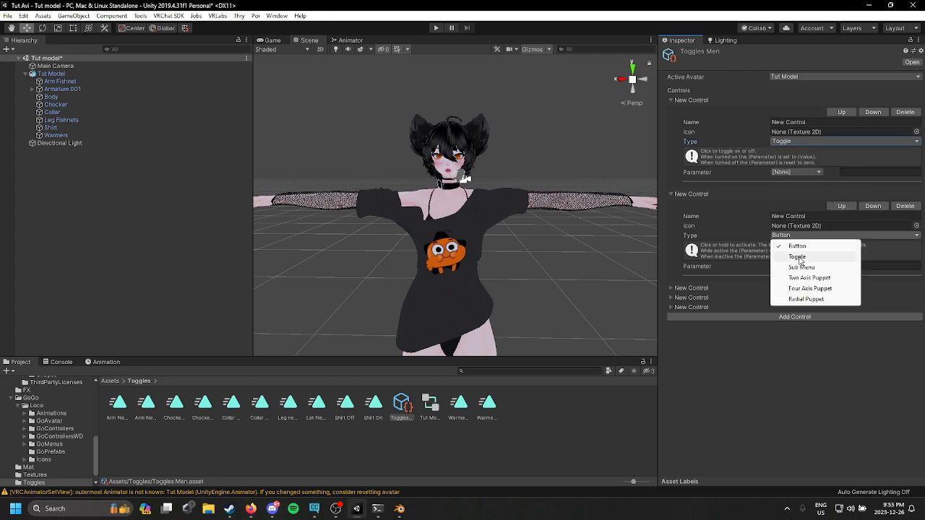
{"action": "left_click", "coordinate": [796, 254]}
{"action": "left_click", "coordinate": [672, 289]}
{"action": "left_click", "coordinate": [796, 330]}
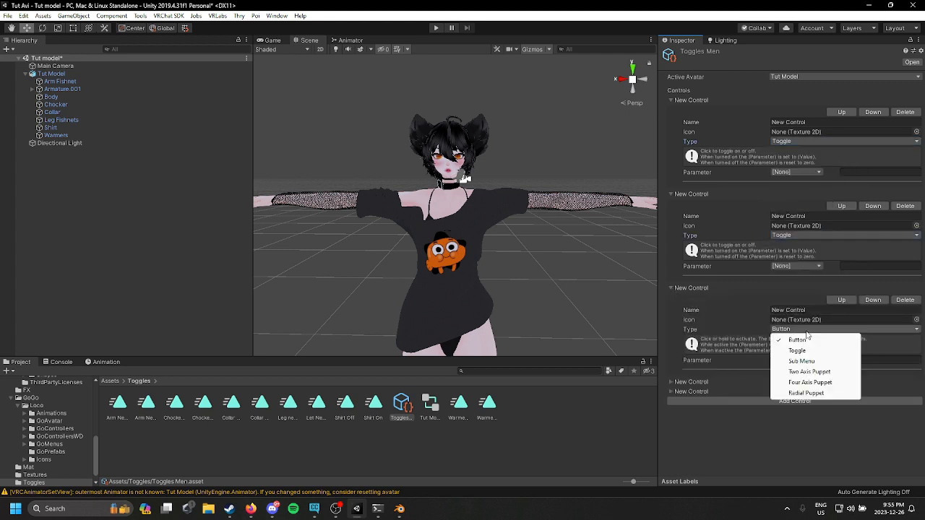
{"action": "left_click", "coordinate": [798, 348]}
Step: Expand the fourth and fifth controls and set both of their types to Toggle
{"action": "left_click", "coordinate": [671, 381]}
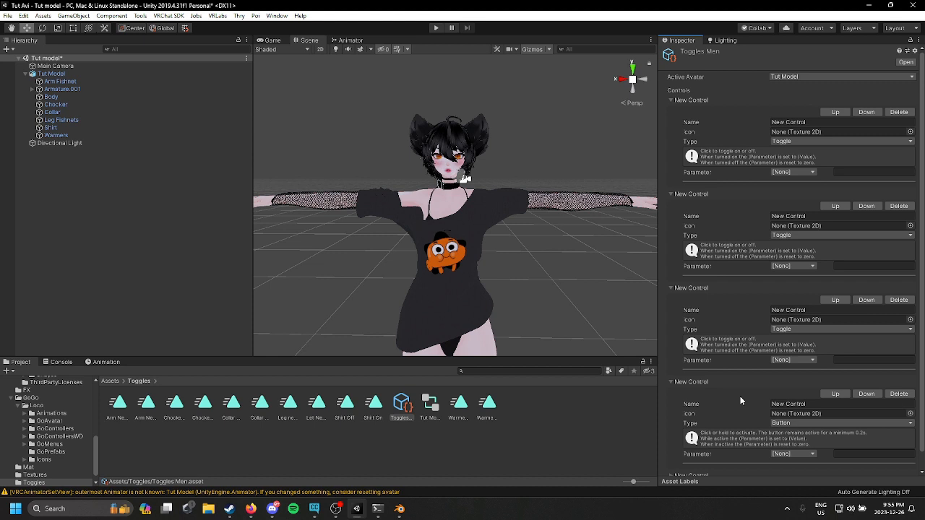
{"action": "left_click", "coordinate": [795, 423]}
{"action": "left_click", "coordinate": [795, 442]}
{"action": "scroll", "coordinate": [733, 459], "scroll_direction": "down", "scroll_amount": 1}
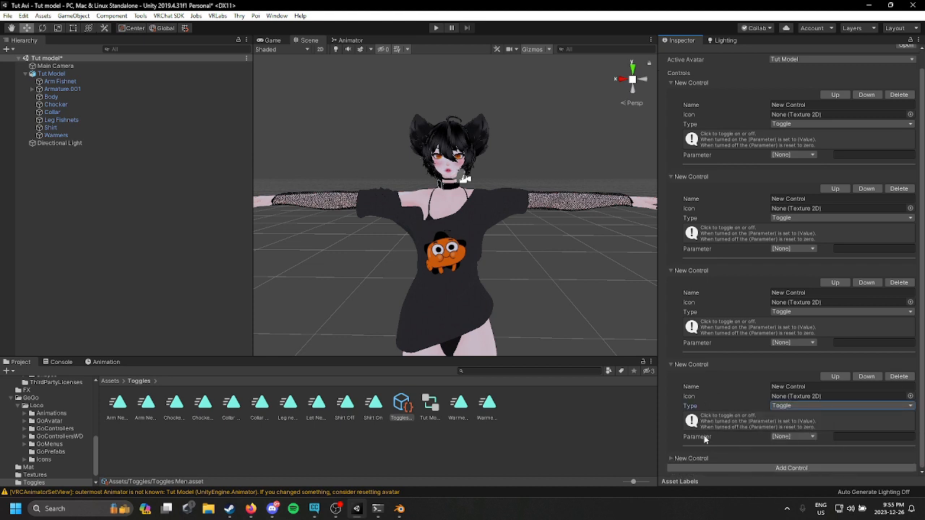
{"action": "left_click", "coordinate": [672, 460]}
{"action": "scroll", "coordinate": [839, 399], "scroll_direction": "down", "scroll_amount": 4}
{"action": "left_click", "coordinate": [831, 416]}
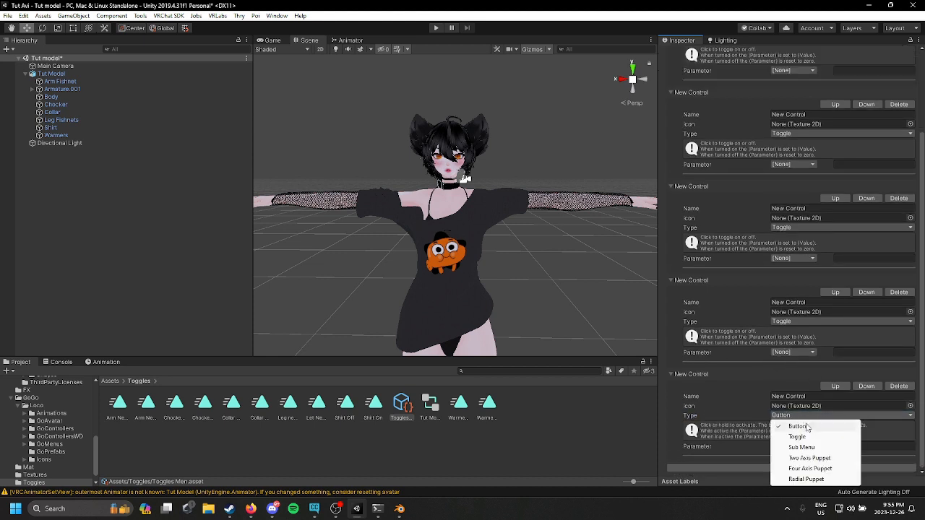
{"action": "left_click", "coordinate": [794, 435]}
Step: Select the Tut Model avatar and open its expression parameters asset from the descriptor
{"action": "left_click", "coordinate": [568, 163]}
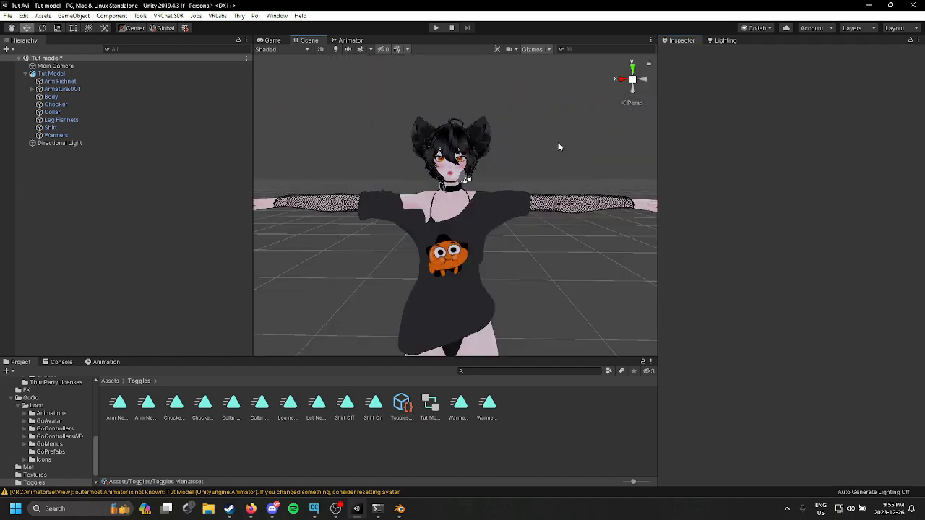
{"action": "scroll", "coordinate": [43, 405], "scroll_direction": "up", "scroll_amount": 5}
{"action": "left_click", "coordinate": [43, 396]}
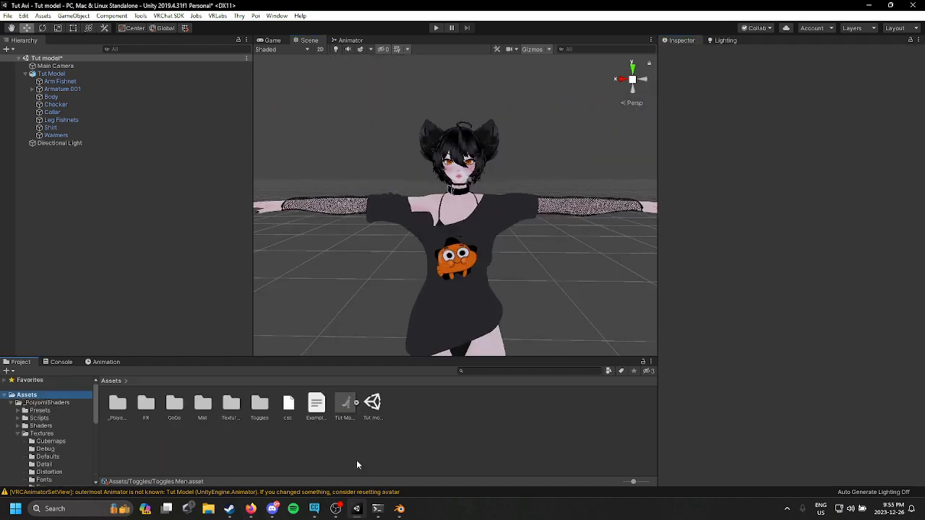
{"action": "left_click", "coordinate": [107, 73]}
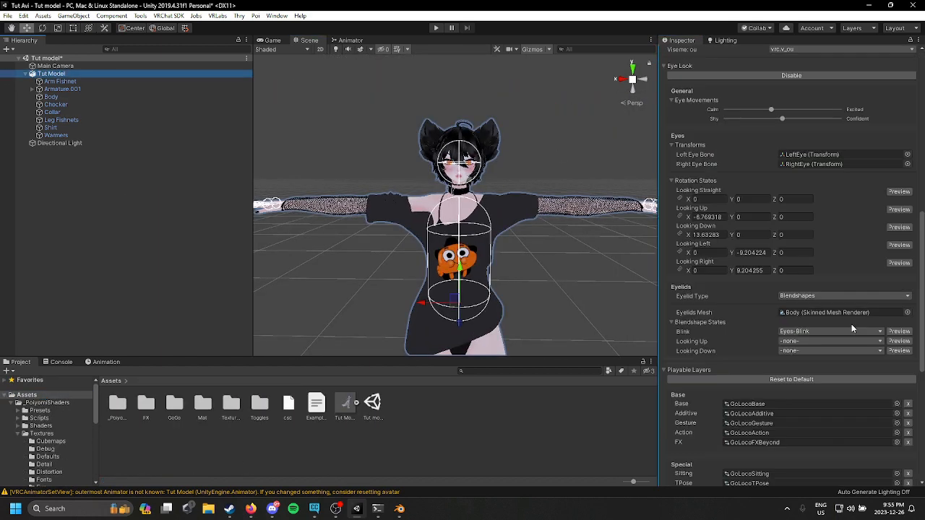
{"action": "scroll", "coordinate": [851, 323], "scroll_direction": "down", "scroll_amount": 10}
{"action": "double_click", "coordinate": [838, 297]}
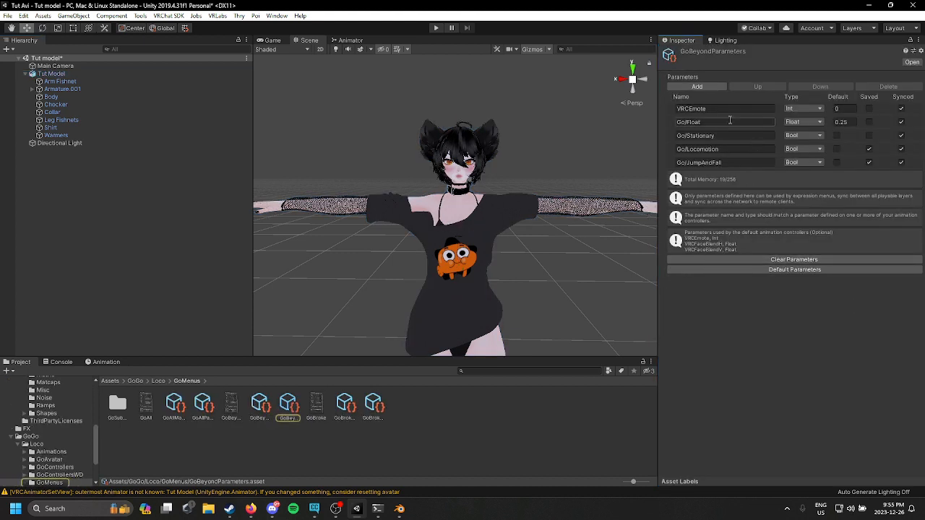
Step: Open GoBeyondMainMenu from the avatar descriptor and assign Toggles Men as the Toggles control's sub menu
{"action": "left_click", "coordinate": [51, 75]}
{"action": "scroll", "coordinate": [717, 284], "scroll_direction": "down", "scroll_amount": 15}
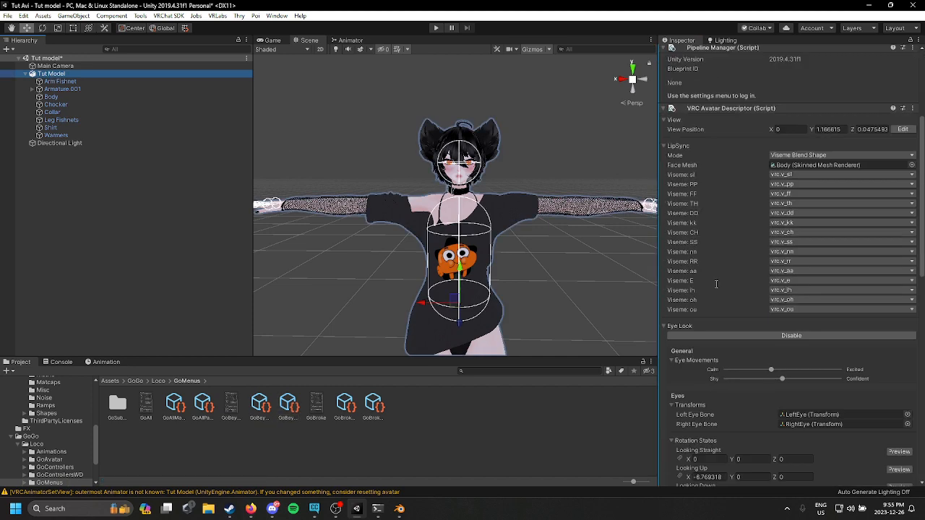
{"action": "left_click", "coordinate": [827, 290]}
{"action": "double_click", "coordinate": [828, 290]}
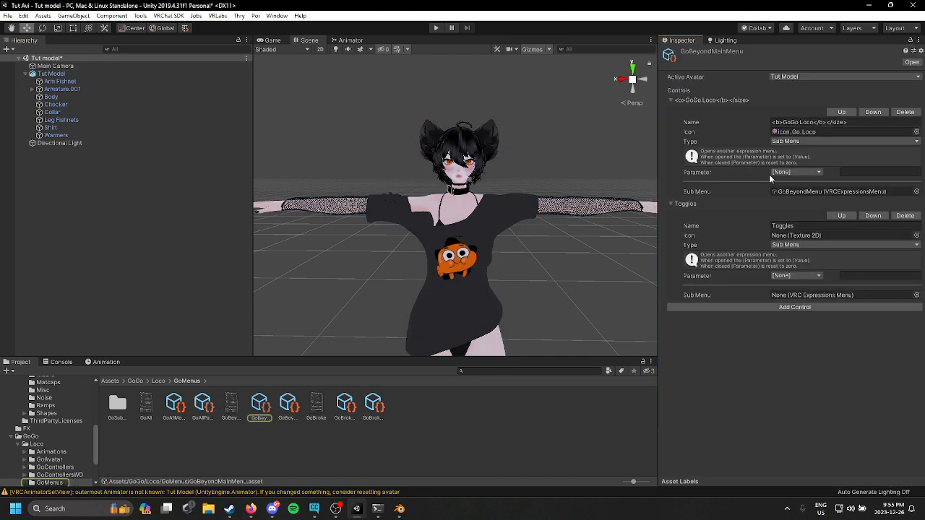
{"action": "left_click", "coordinate": [916, 295]}
{"action": "type", "text": "to"}
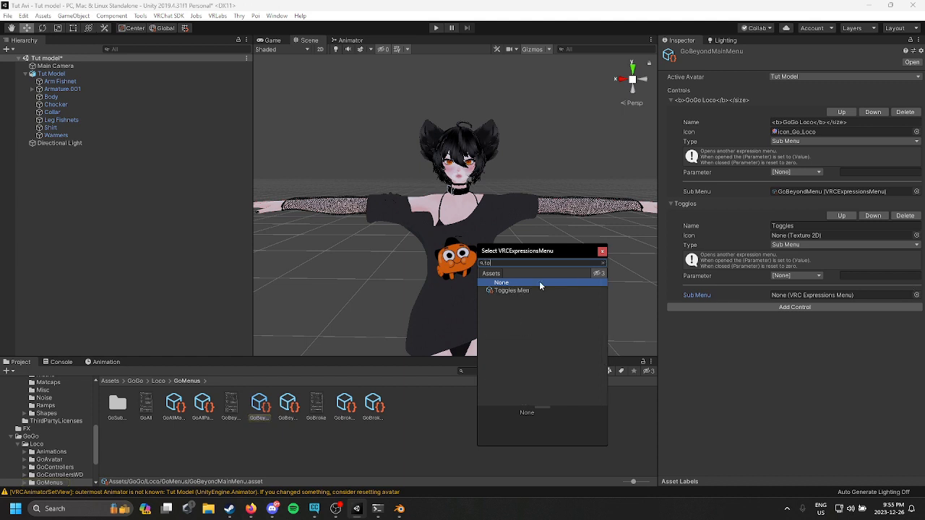
{"action": "left_click", "coordinate": [531, 291]}
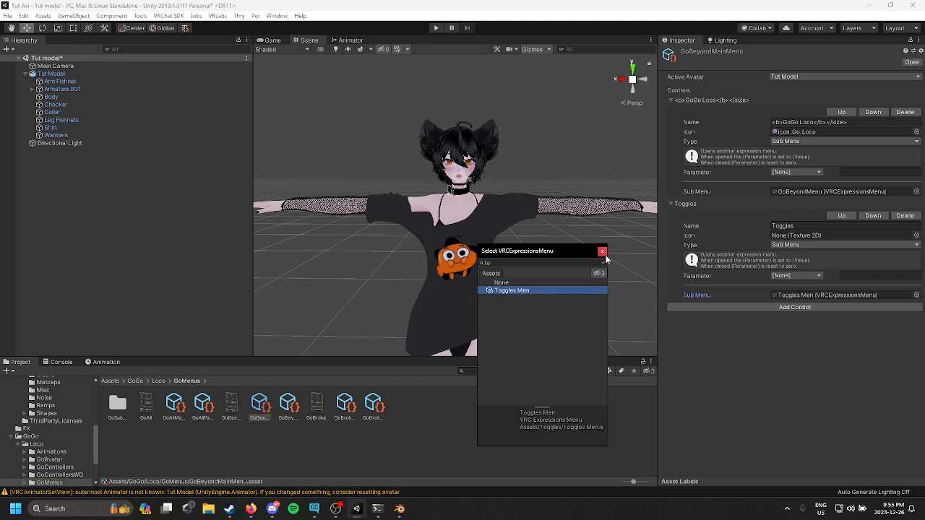
{"action": "key", "text": "Return"}
Step: Add a Gesture Manager to the scene and enter play mode through it
{"action": "left_click", "coordinate": [141, 16]}
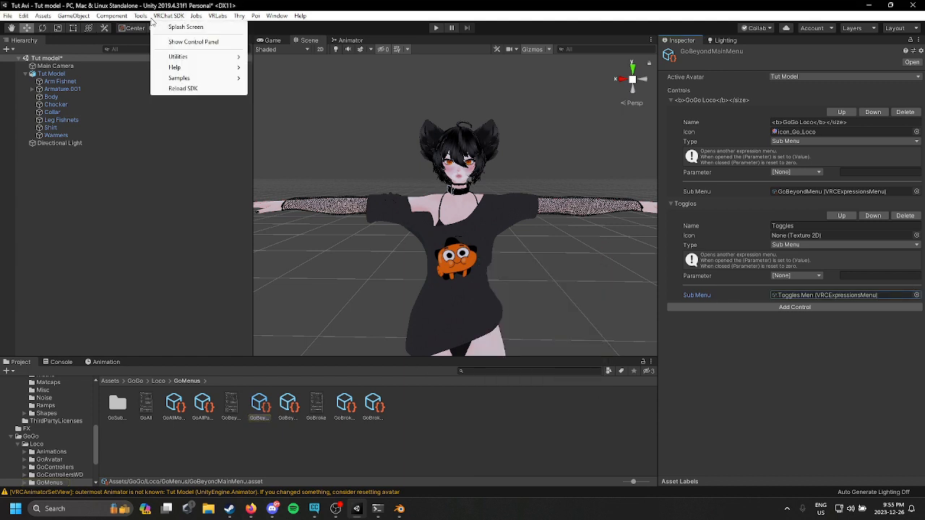
{"action": "left_click", "coordinate": [147, 27]}
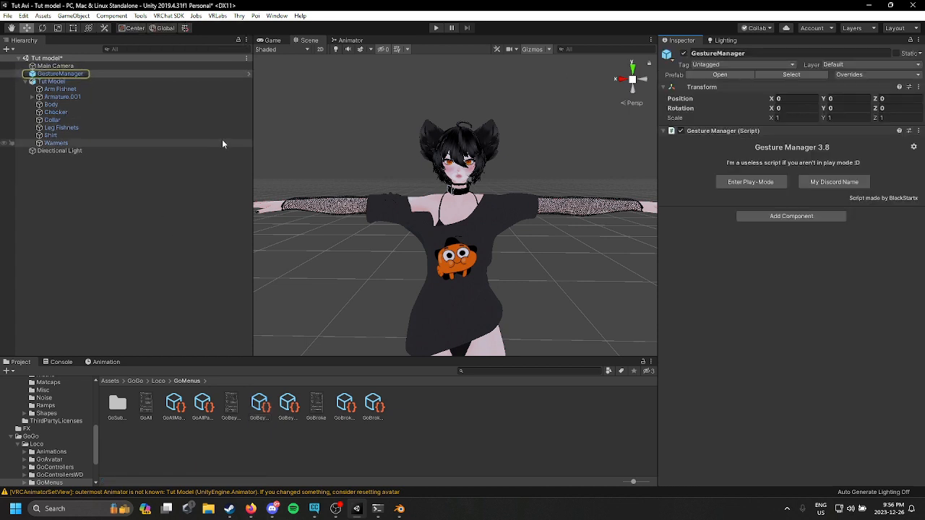
{"action": "left_click", "coordinate": [731, 181]}
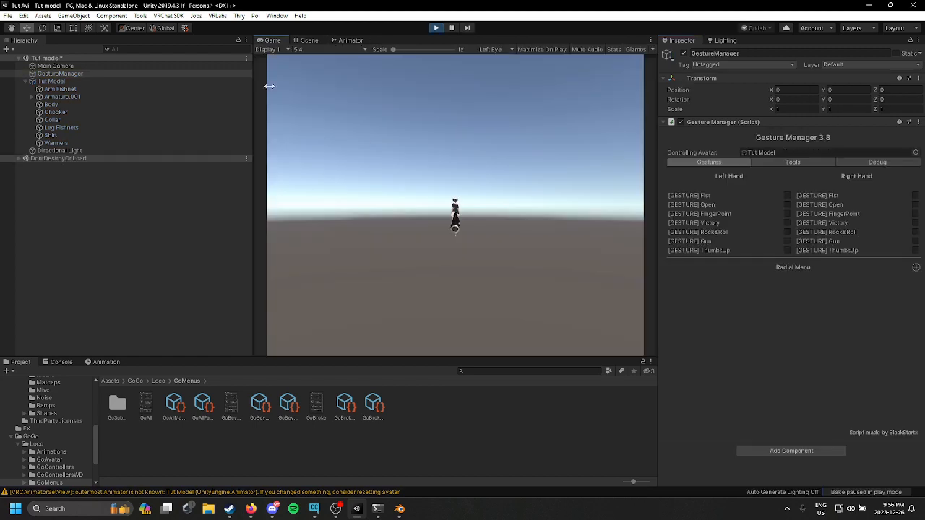
Step: Open the GoGo Loco radial menu in the scene view and test the Point and Wave emotes
{"action": "left_click", "coordinate": [309, 39]}
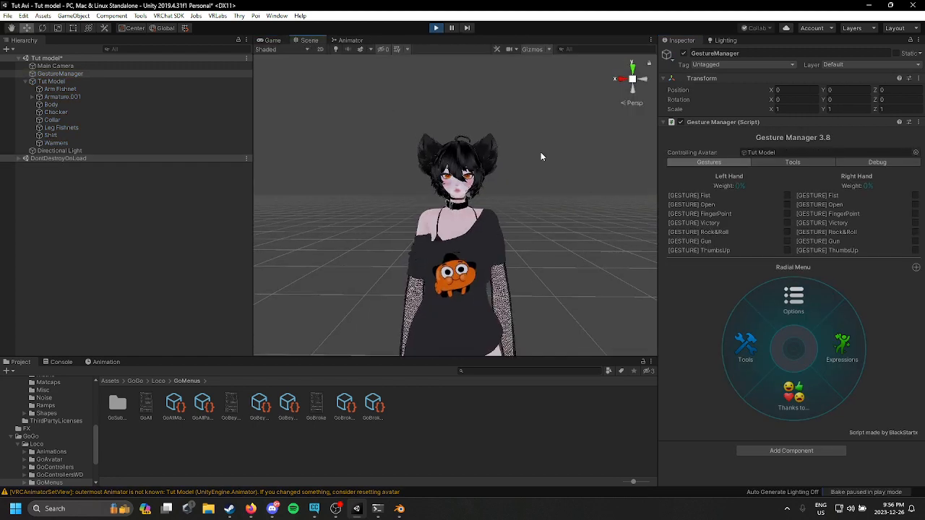
{"action": "left_click", "coordinate": [846, 364]}
{"action": "left_click", "coordinate": [792, 397]}
{"action": "scroll", "coordinate": [508, 242], "scroll_direction": "up", "scroll_amount": 10}
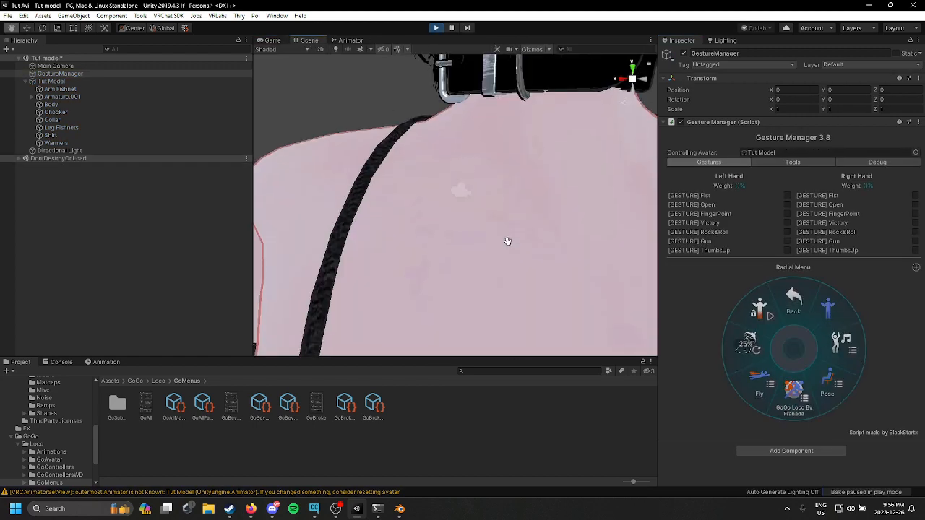
{"action": "scroll", "coordinate": [539, 246], "scroll_direction": "down", "scroll_amount": 10}
{"action": "middle_click_drag", "start_coordinate": [541, 248], "coordinate": [540, 236]}
{"action": "left_click", "coordinate": [841, 347]}
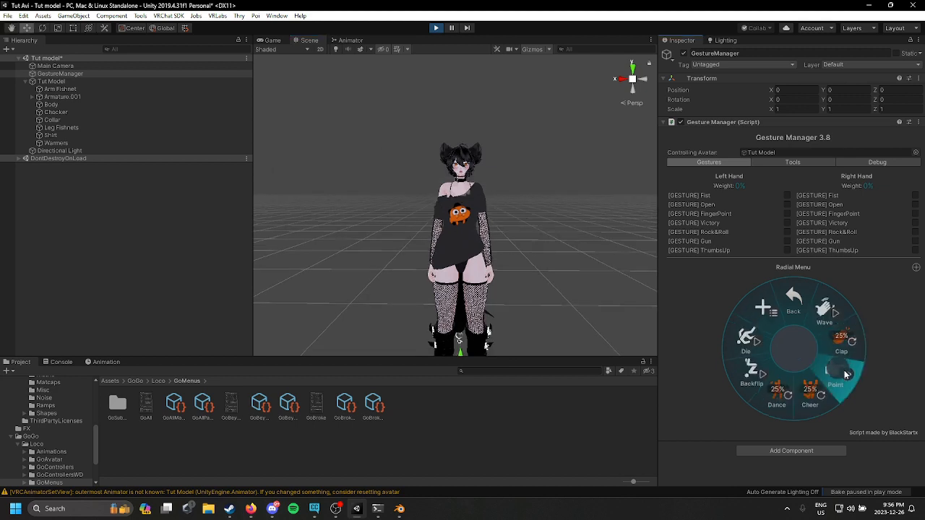
{"action": "left_click", "coordinate": [844, 370]}
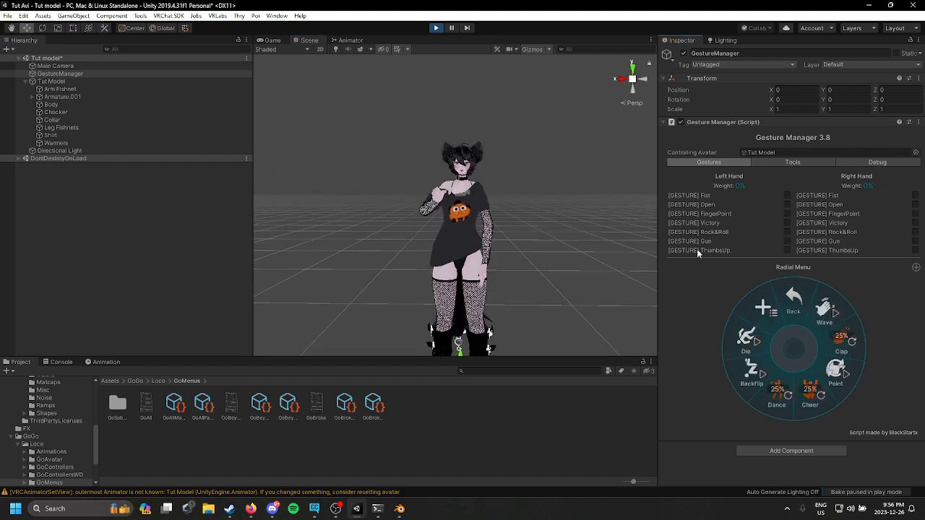
{"action": "left_click", "coordinate": [839, 318]}
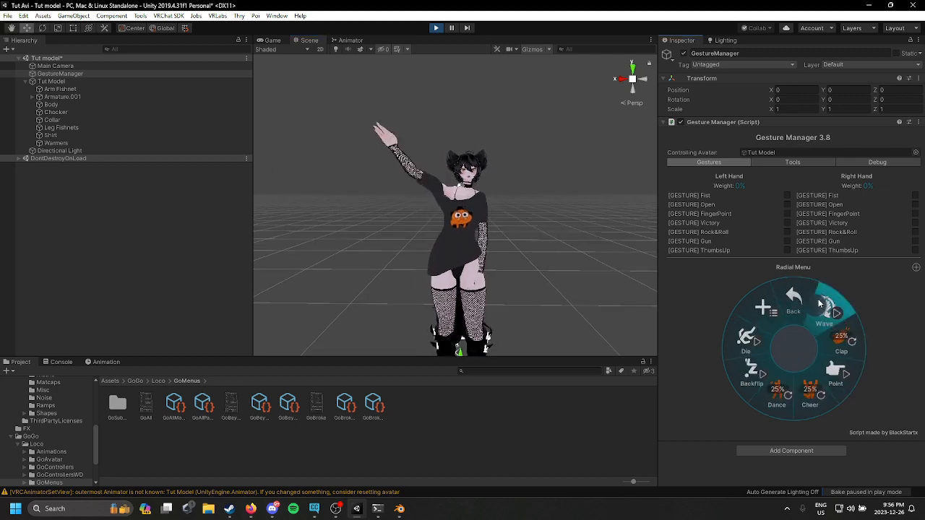
Step: Test a GoGo Loco sitting pose on the avatar while orbiting around it, and exit play mode
{"action": "right_click_drag", "start_coordinate": [556, 243], "coordinate": [491, 245]}
{"action": "middle_click_drag", "start_coordinate": [609, 219], "coordinate": [469, 118]}
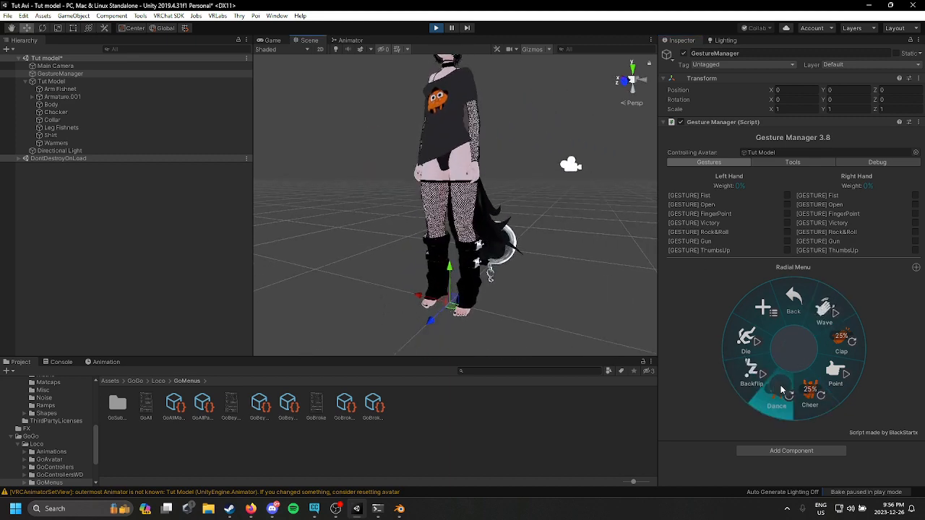
{"action": "left_click", "coordinate": [796, 297]}
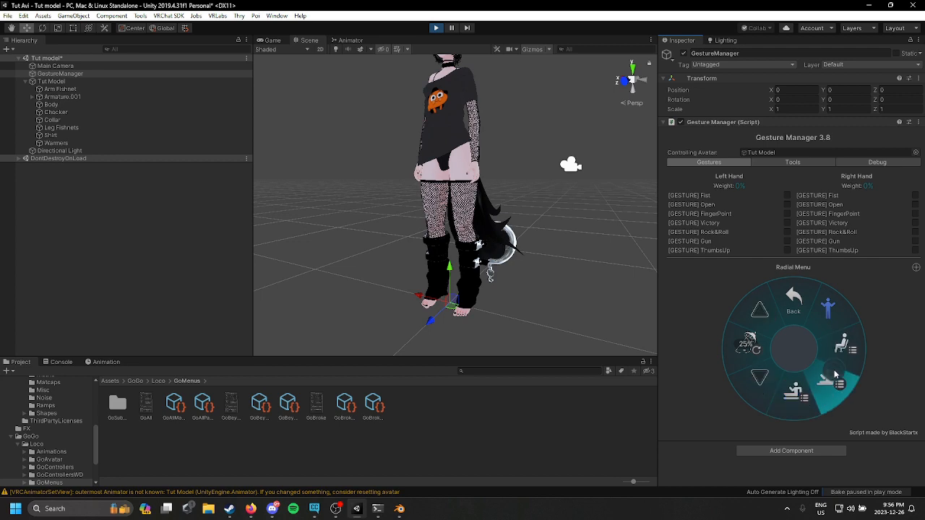
{"action": "left_click", "coordinate": [816, 379]}
{"action": "left_click", "coordinate": [753, 372]}
{"action": "middle_click_drag", "start_coordinate": [552, 275], "coordinate": [565, 261]}
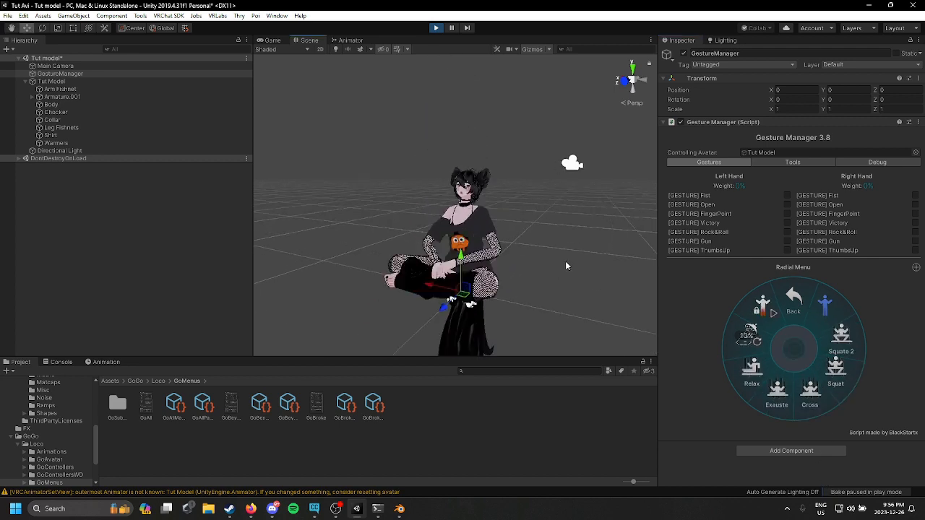
{"action": "scroll", "coordinate": [566, 261], "scroll_direction": "up", "scroll_amount": 5}
{"action": "right_click_drag", "start_coordinate": [557, 268], "coordinate": [630, 257]}
{"action": "middle_click_drag", "start_coordinate": [630, 257], "coordinate": [581, 279]}
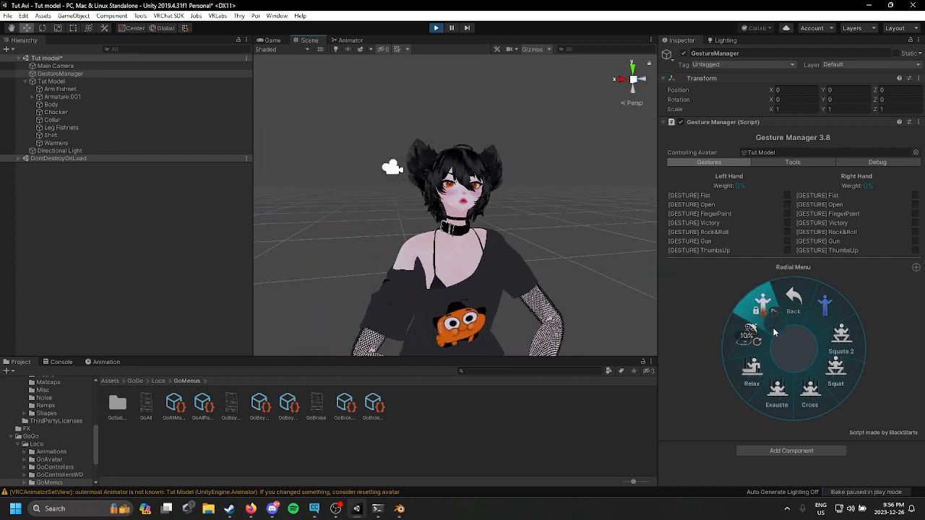
{"action": "left_click", "coordinate": [822, 310]}
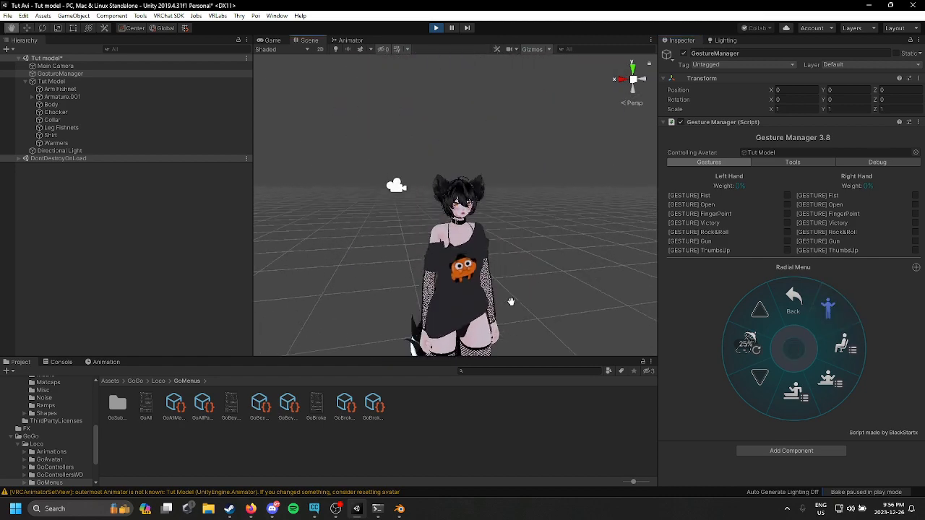
{"action": "left_click", "coordinate": [435, 28]}
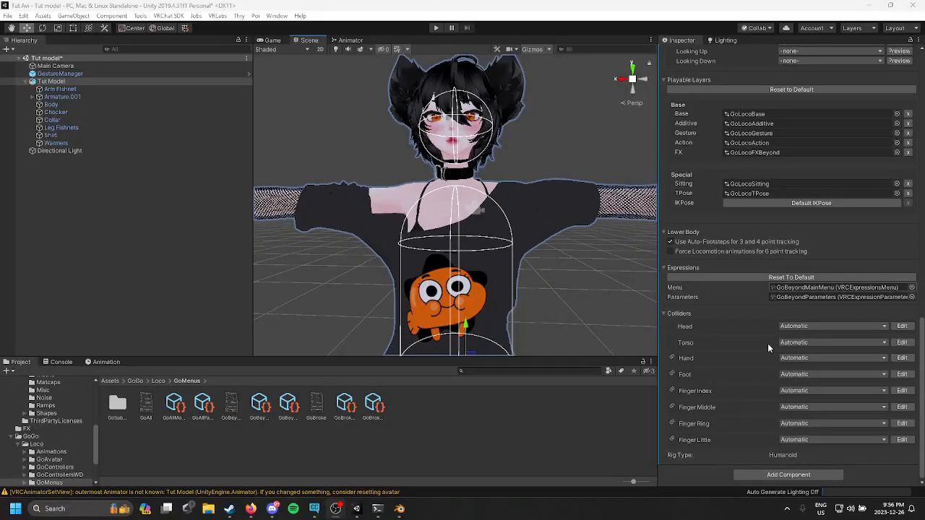
Step: Open GoBeyondParameters and add a new Bool parameter named Chocker
{"action": "double_click", "coordinate": [810, 297]}
{"action": "left_click", "coordinate": [695, 87]}
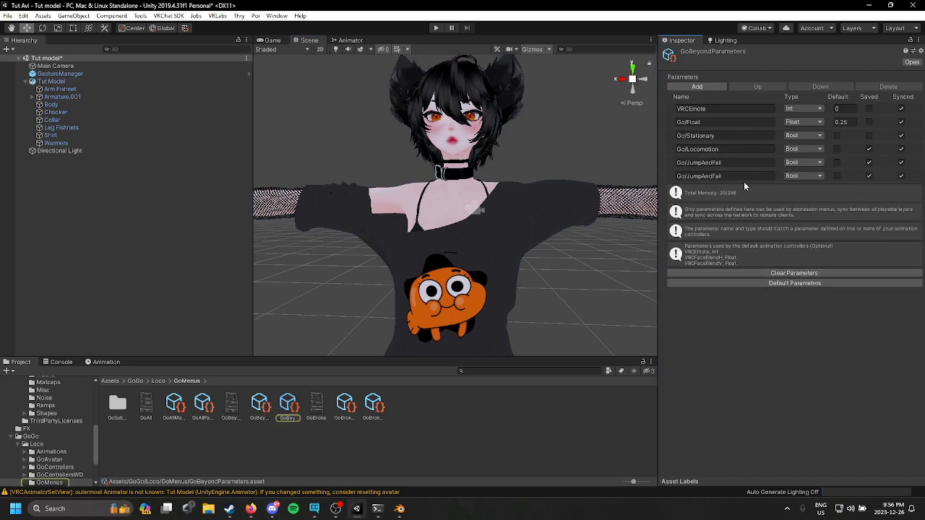
{"action": "left_click", "coordinate": [798, 175]}
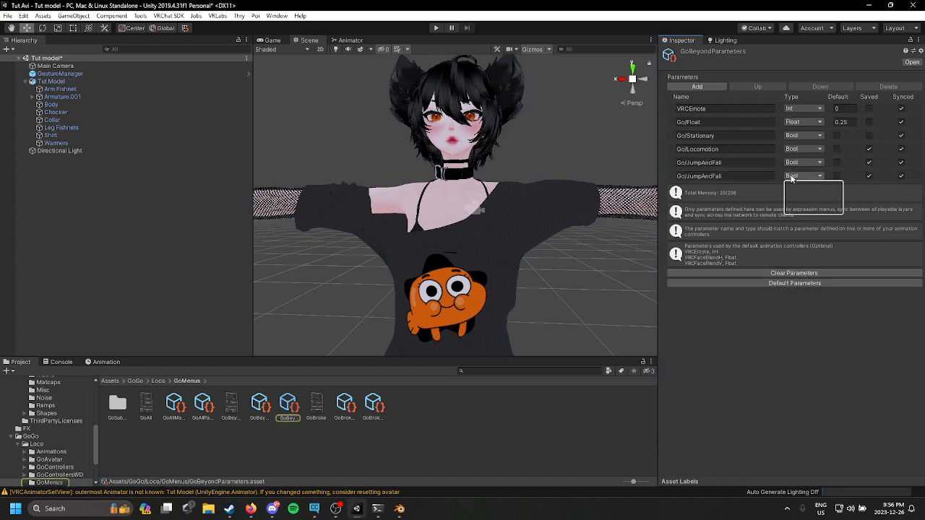
{"action": "left_click", "coordinate": [744, 176]}
{"action": "key", "text": "BackSpace"}
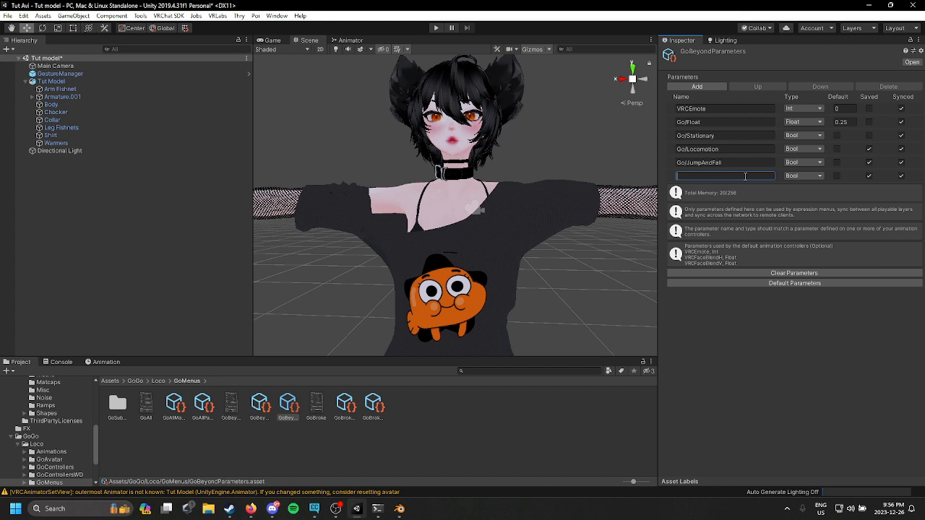
{"action": "type", "text": "Chocker"}
Step: Add another parameter named Collar
{"action": "left_click", "coordinate": [697, 86]}
{"action": "left_click", "coordinate": [730, 190]}
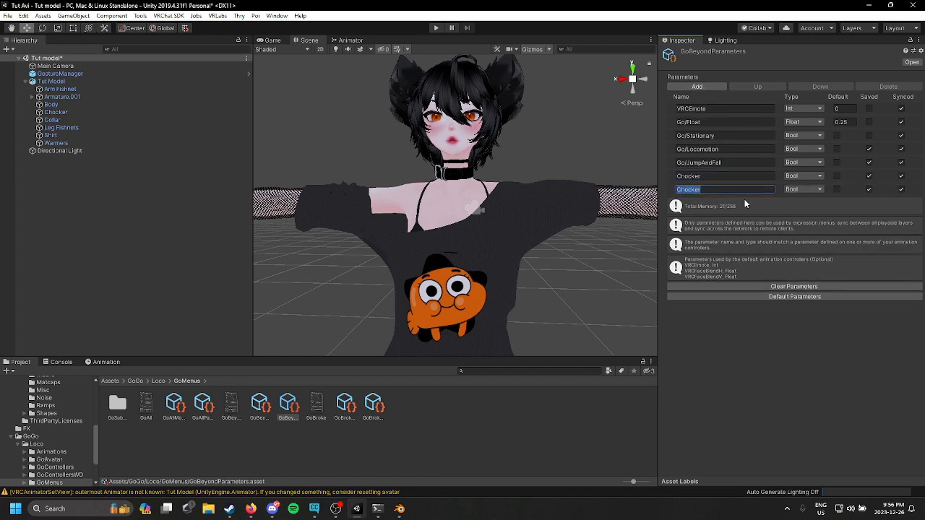
{"action": "key", "text": "BackSpace"}
{"action": "type", "text": "Collar"}
Step: Add another parameter named Leg Fishnets
{"action": "left_click", "coordinate": [697, 86]}
{"action": "left_click", "coordinate": [714, 202]}
{"action": "key", "text": "BackSpace"}
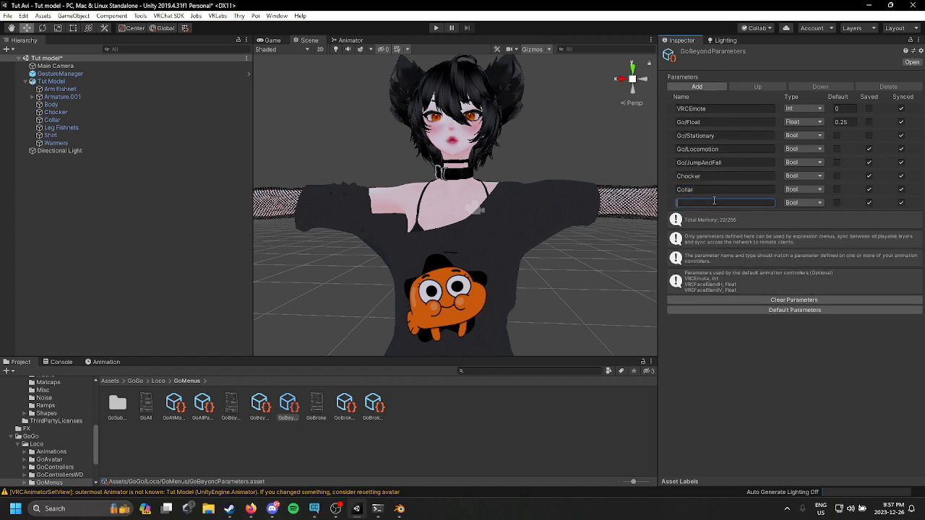
{"action": "type", "text": "Leg Fishnets"}
Step: Add another parameter named rm Fishnets
{"action": "left_click", "coordinate": [697, 86]}
{"action": "left_click", "coordinate": [738, 217]}
{"action": "key", "text": "BackSpace"}
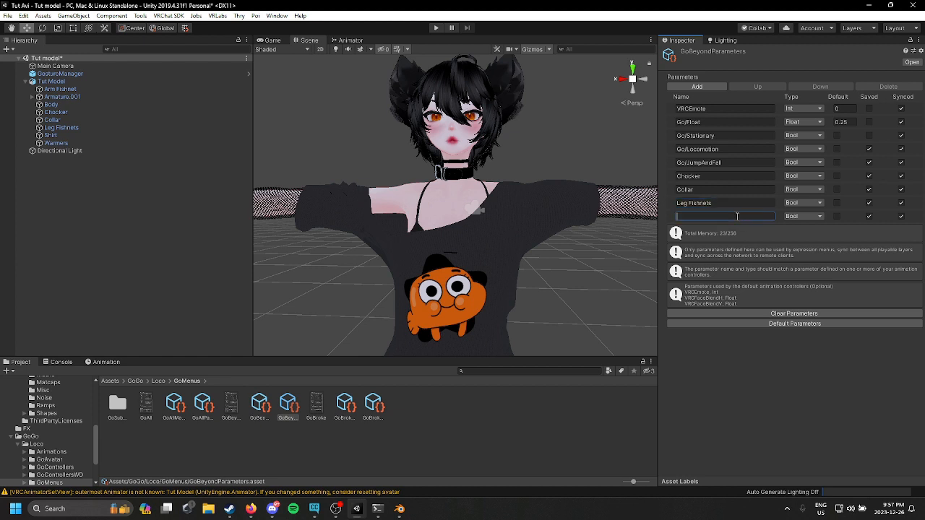
{"action": "type", "text": "m Fishnets"}
Step: Add another parameter named Shirt
{"action": "left_click", "coordinate": [716, 89]}
{"action": "left_click", "coordinate": [733, 229]}
{"action": "type", "text": "Shirt"}
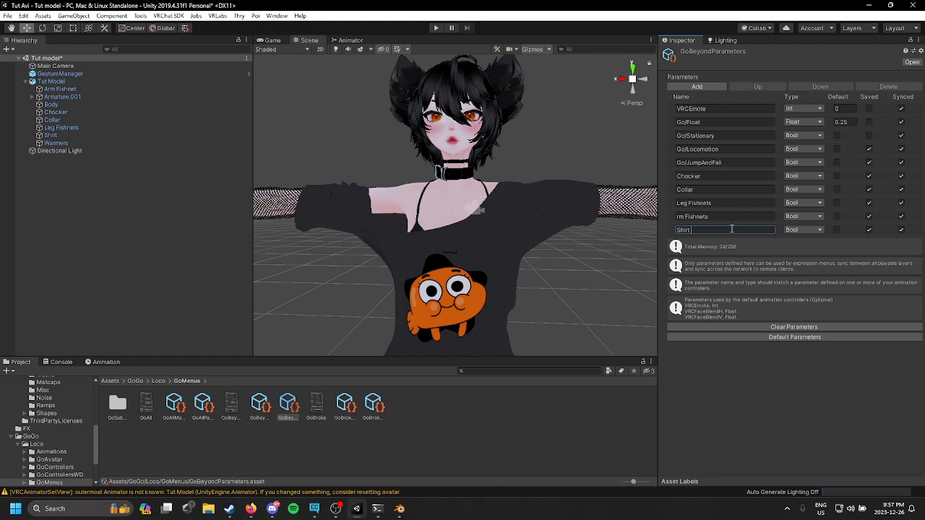
Step: Add another parameter named Warmers
{"action": "left_click", "coordinate": [714, 87]}
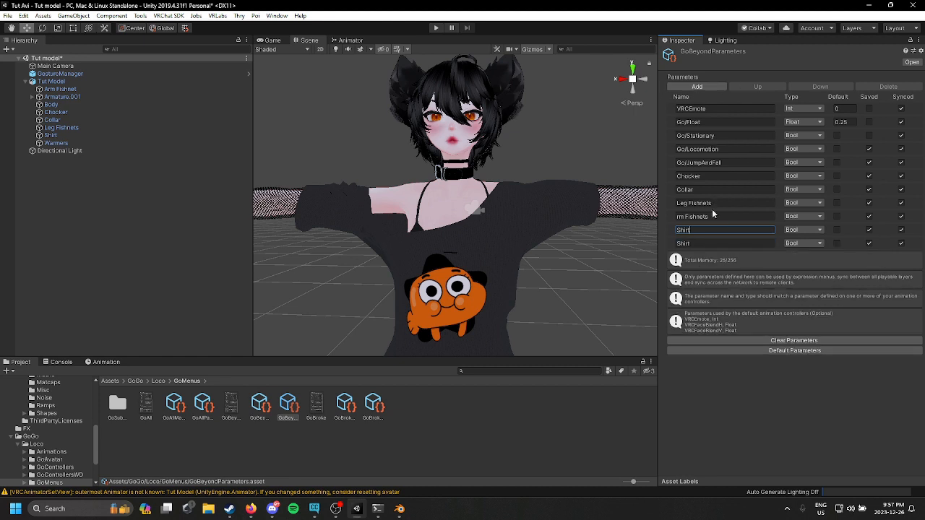
{"action": "left_click", "coordinate": [712, 243]}
{"action": "key", "text": "BackSpace"}
{"action": "type", "text": "Wa"}
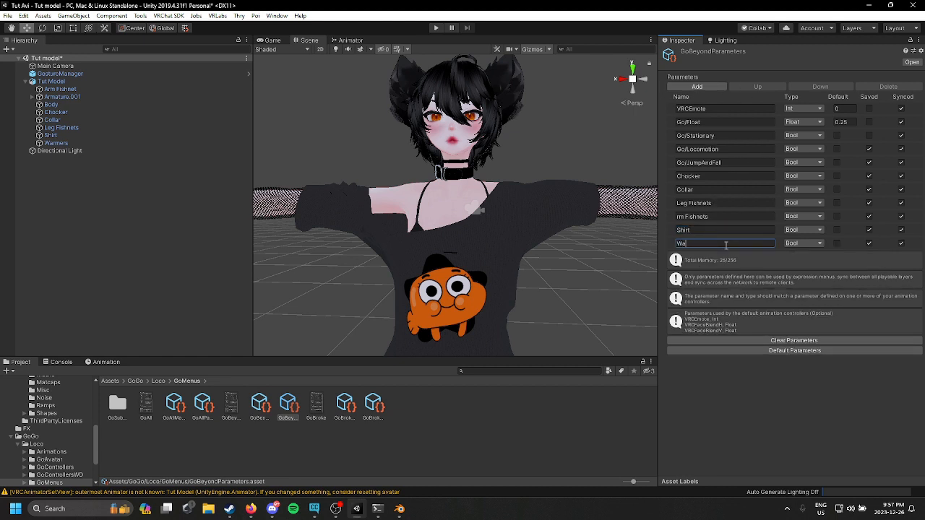
{"action": "type", "text": "rmers"}
Step: Enable the default value for the clothing toggle parameters, including Warmers, Shirt, rm Fishnets and Leg Fishnets
{"action": "left_click", "coordinate": [836, 243]}
{"action": "left_click", "coordinate": [837, 230]}
{"action": "left_click", "coordinate": [839, 216]}
{"action": "left_click", "coordinate": [838, 198]}
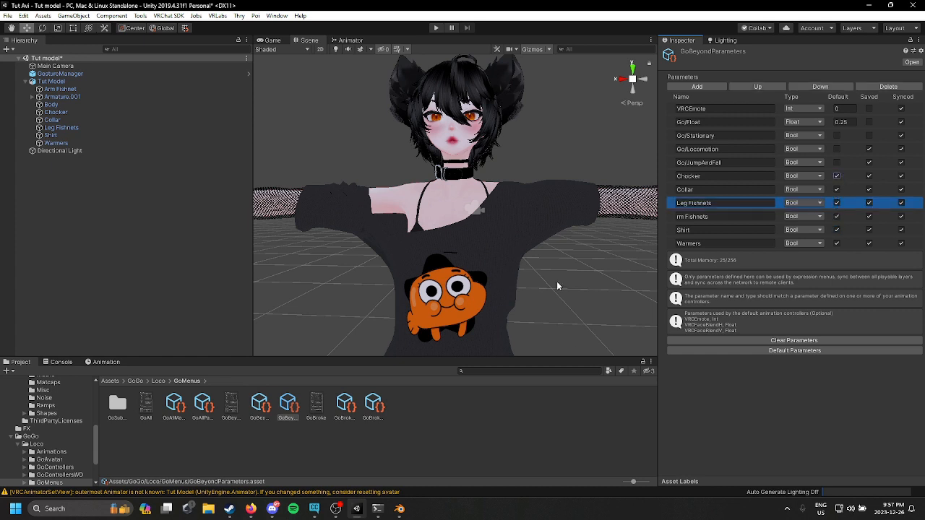
{"action": "left_click", "coordinate": [590, 279]}
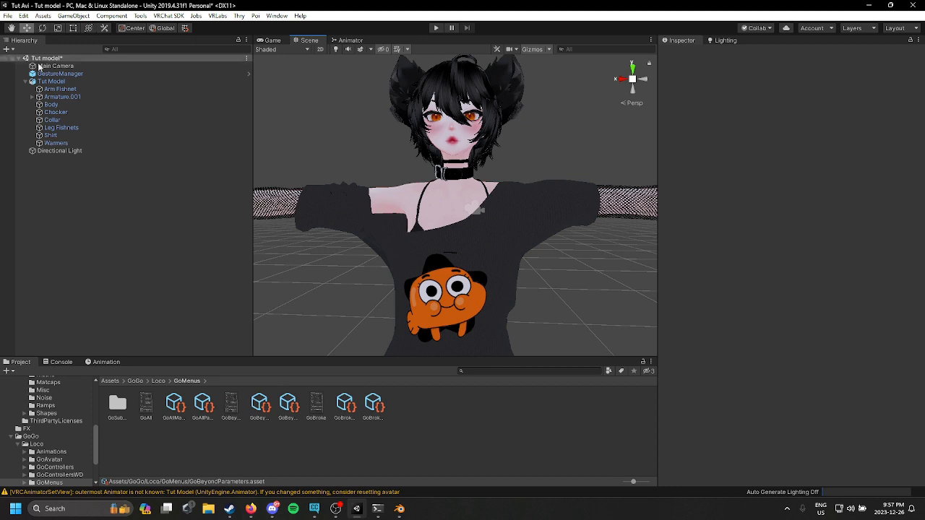
Step: Open the Tut Model avatar's FX controller GoLocoFXBeyond in the Animator
{"action": "left_click", "coordinate": [60, 88]}
{"action": "left_click", "coordinate": [51, 81]}
{"action": "key", "text": "f"}
{"action": "scroll", "coordinate": [437, 134], "scroll_direction": "up", "scroll_amount": 6}
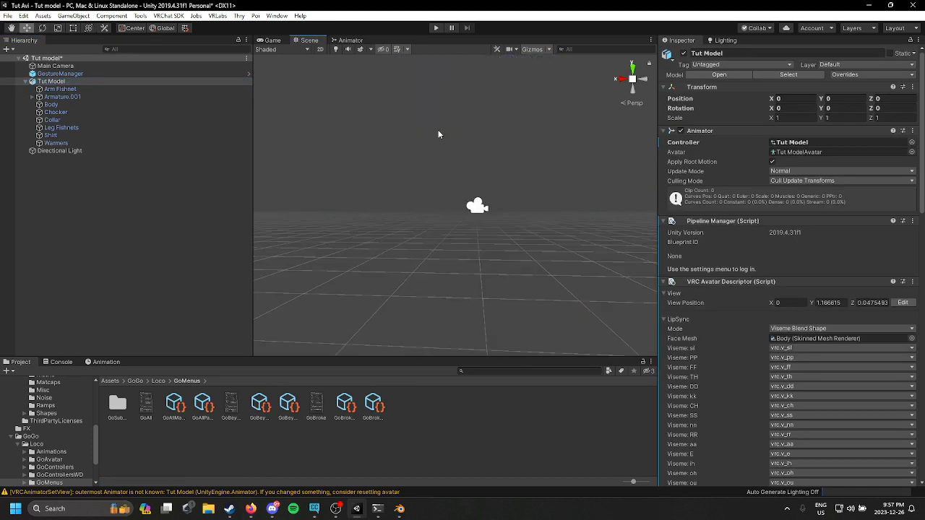
{"action": "scroll", "coordinate": [438, 135], "scroll_direction": "down", "scroll_amount": 3}
{"action": "middle_click_drag", "start_coordinate": [438, 135], "coordinate": [438, 237]}
{"action": "scroll", "coordinate": [752, 297], "scroll_direction": "down", "scroll_amount": 15}
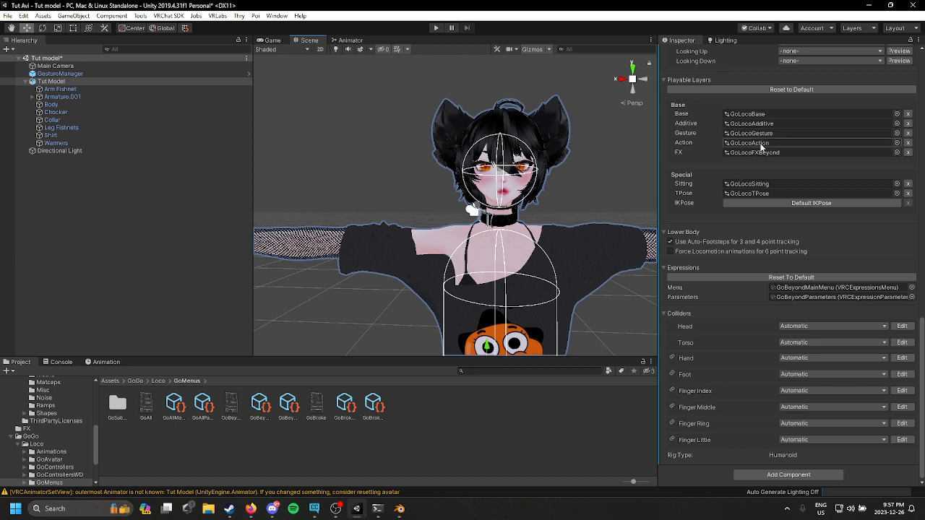
{"action": "double_click", "coordinate": [755, 152]}
{"action": "left_click", "coordinate": [332, 97]}
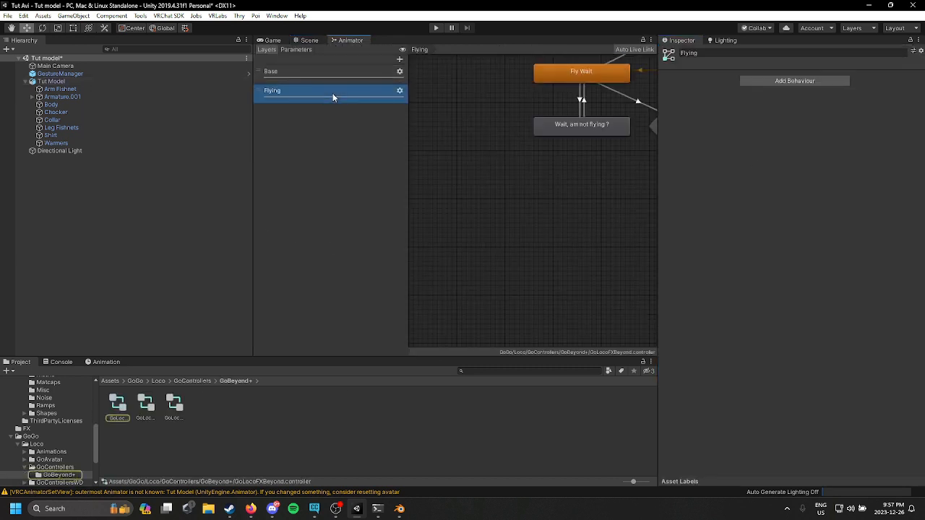
Step: Add a new animator layer named Chocker to the FX controller
{"action": "left_click", "coordinate": [401, 59]}
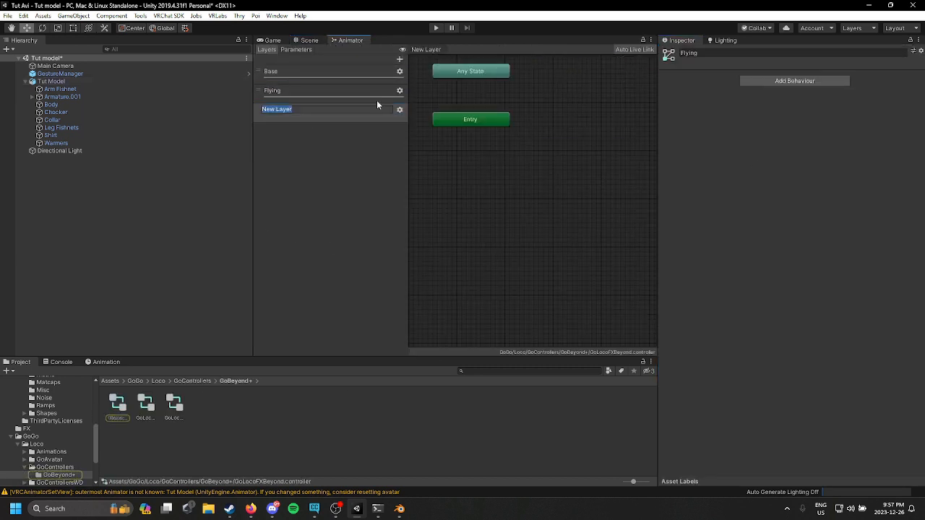
{"action": "key", "text": "BackSpace"}
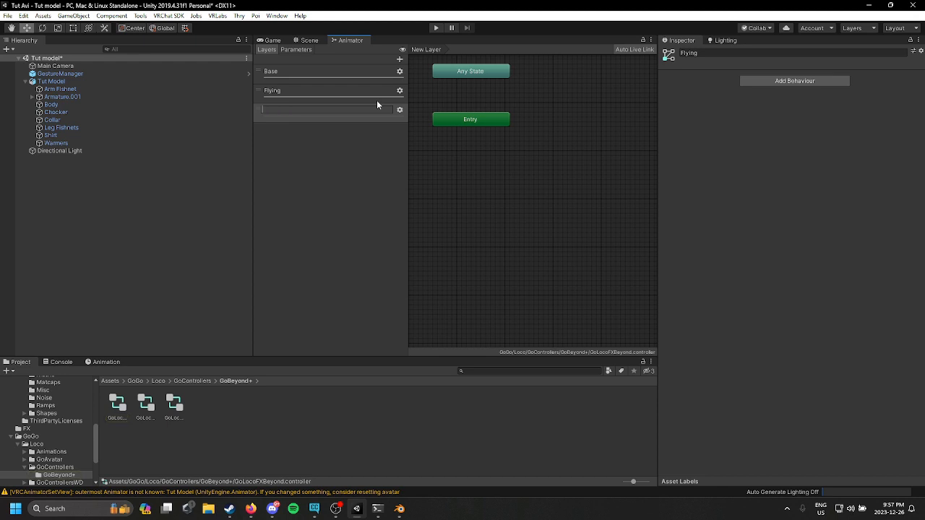
{"action": "type", "text": "Chocker"}
{"action": "key", "text": "Return"}
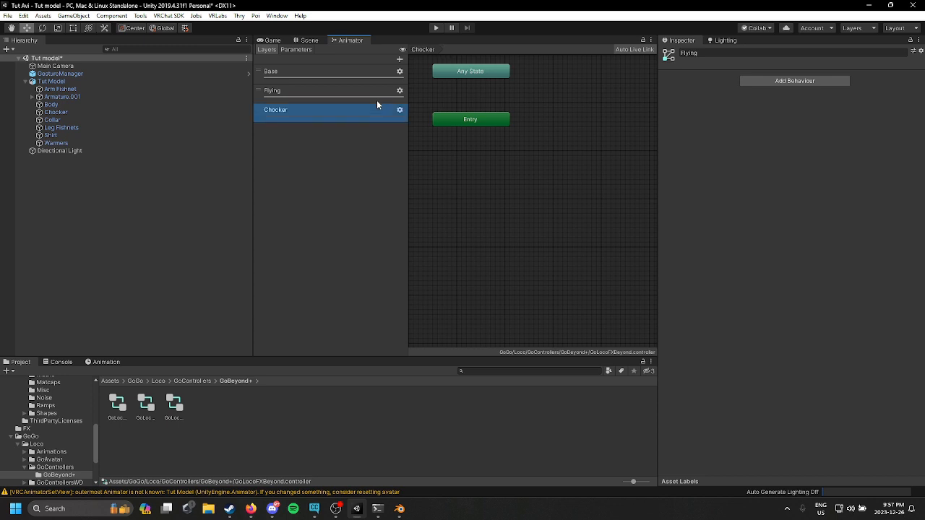
Step: Add a new animator layer named Collar
{"action": "left_click", "coordinate": [400, 60]}
{"action": "type", "text": "Coll"}
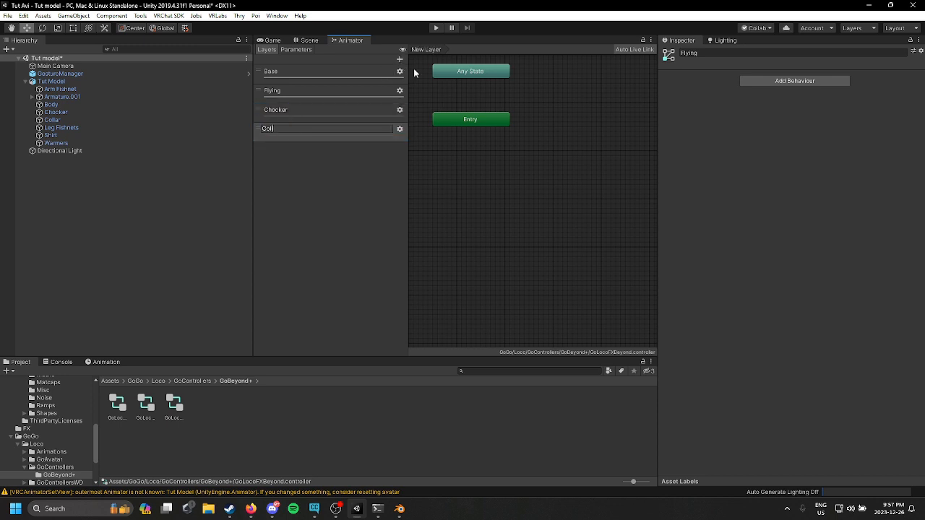
{"action": "type", "text": "ar"}
{"action": "key", "text": "Return"}
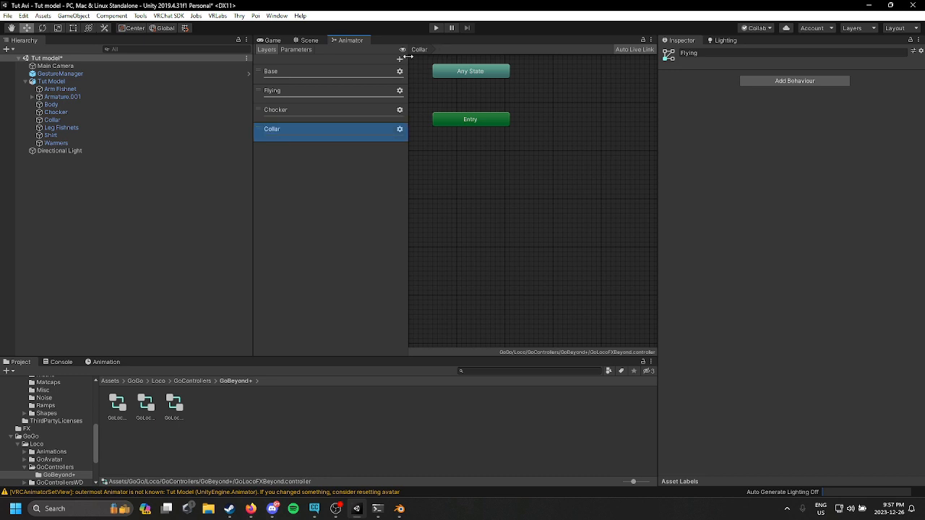
Step: Add a new animator layer named Leg Fishnets
{"action": "left_click", "coordinate": [399, 60]}
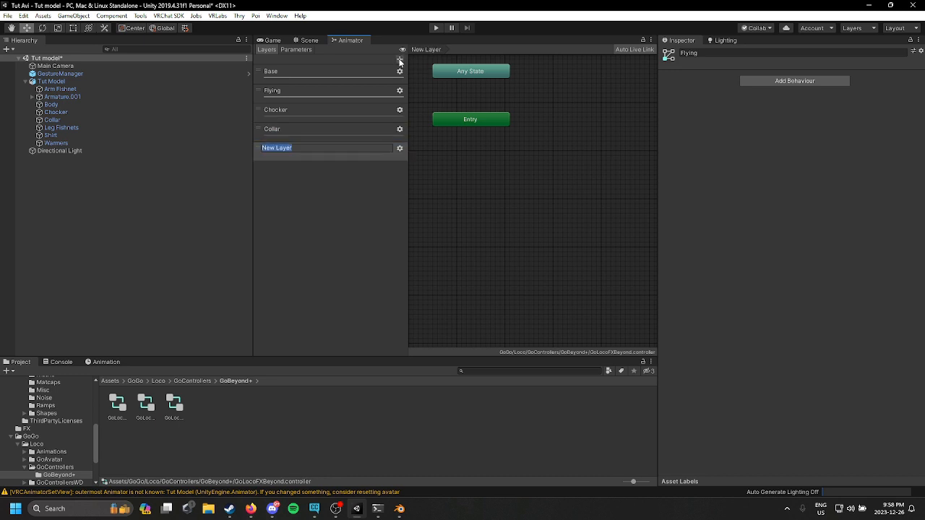
{"action": "type", "text": "Leg Fishnets"}
{"action": "key", "text": "Return"}
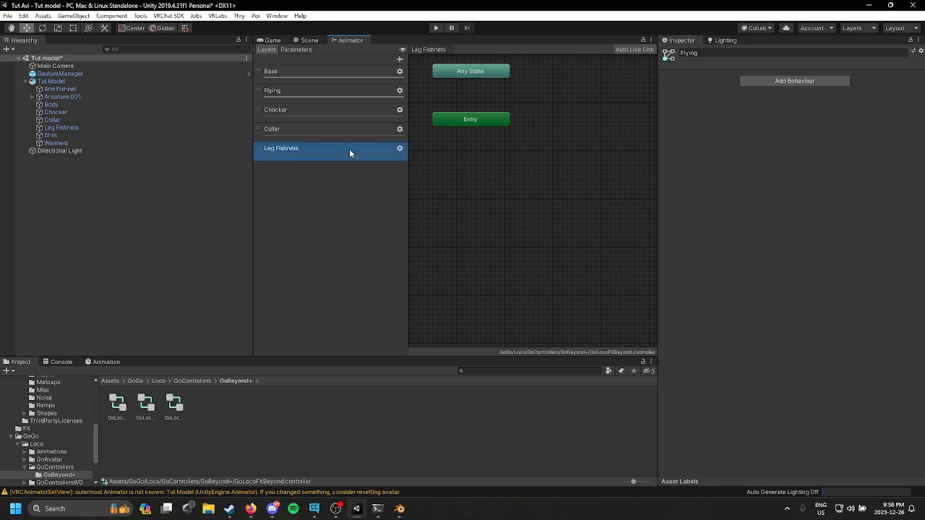
Step: Add a new animator layer named Shirt
{"action": "left_click", "coordinate": [400, 61]}
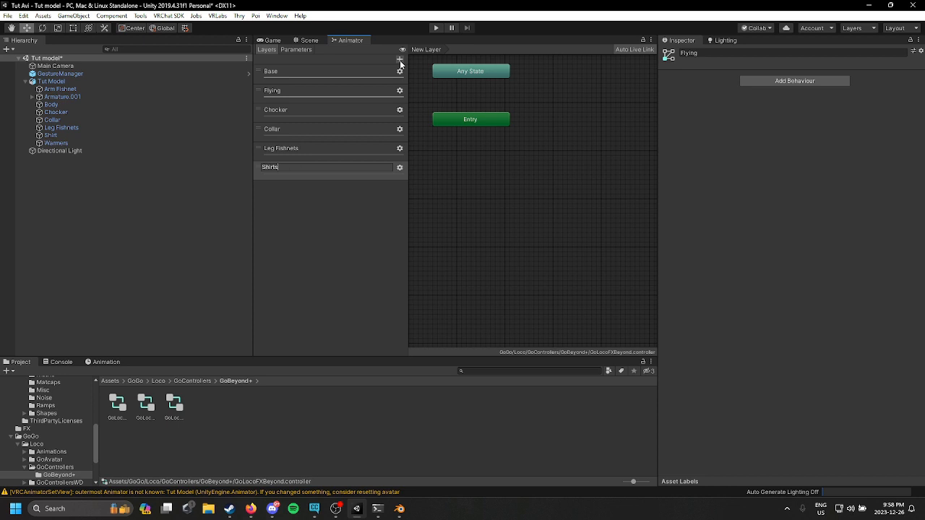
{"action": "type", "text": "Shirts"}
{"action": "key", "text": "BackSpace"}
{"action": "key", "text": "Return"}
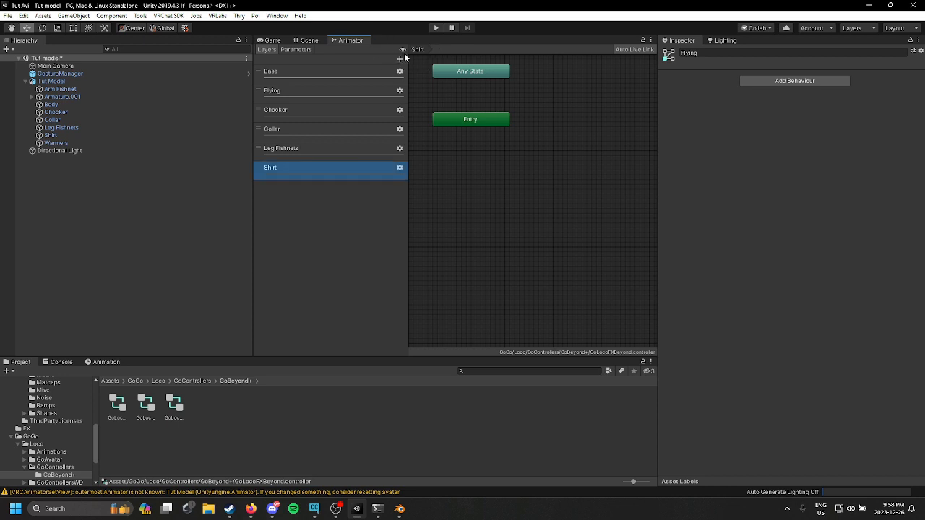
Step: Add a new animator layer named Warmer
{"action": "left_click", "coordinate": [399, 59]}
{"action": "type", "text": "W"}
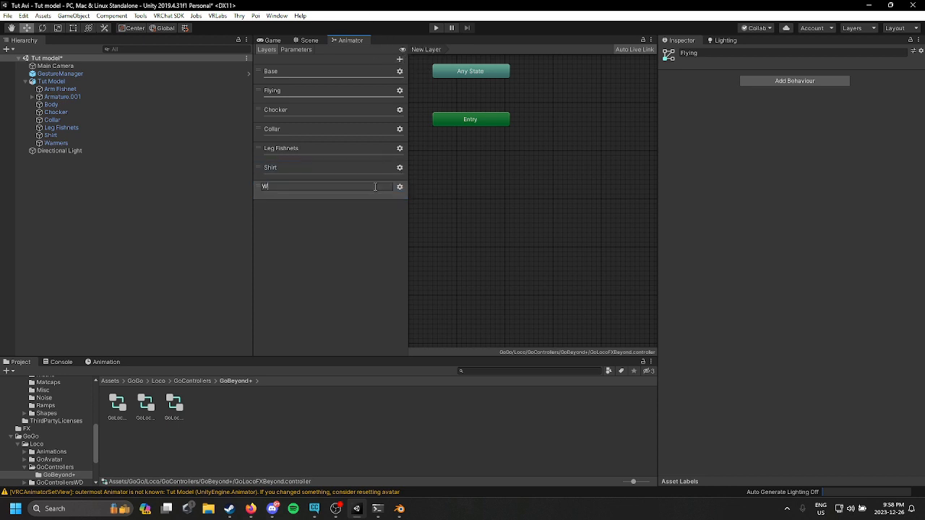
{"action": "type", "text": "armer"}
{"action": "key", "text": "Return"}
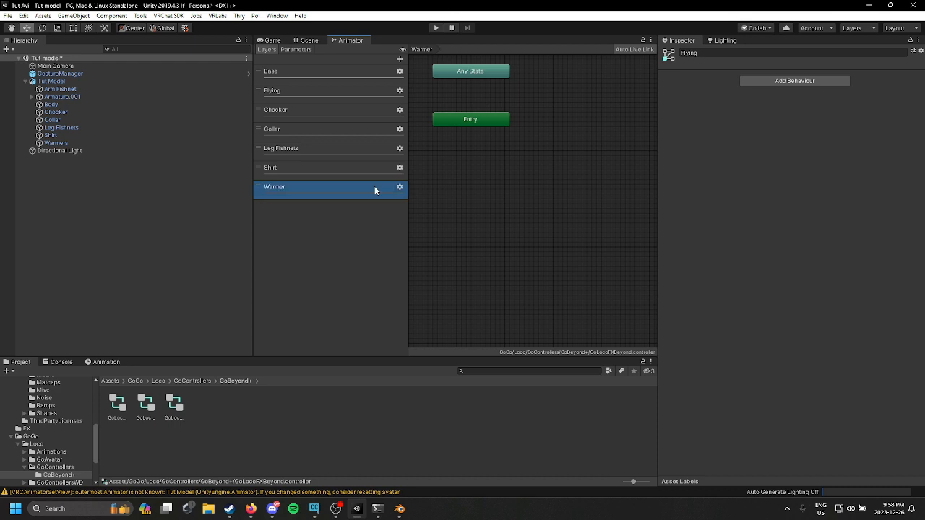
Step: Set the weight of the new clothing layers, including Shirt and Warmer, to 1
{"action": "left_click", "coordinate": [400, 109]}
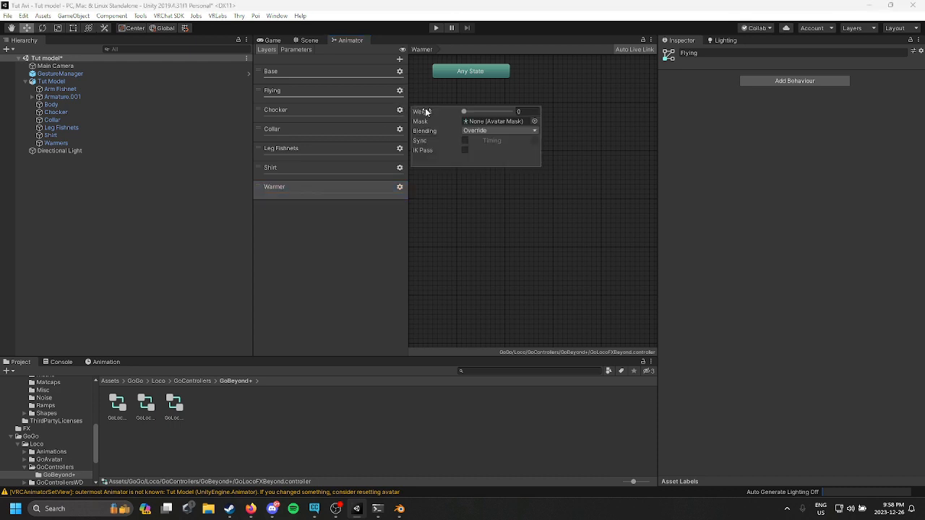
{"action": "left_click", "coordinate": [401, 150]}
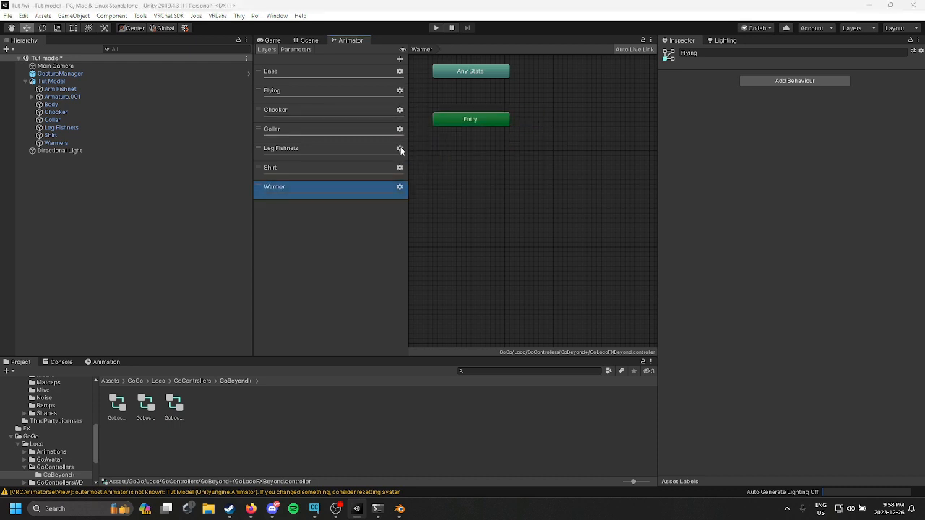
{"action": "left_click", "coordinate": [401, 149]}
{"action": "left_click", "coordinate": [399, 167]}
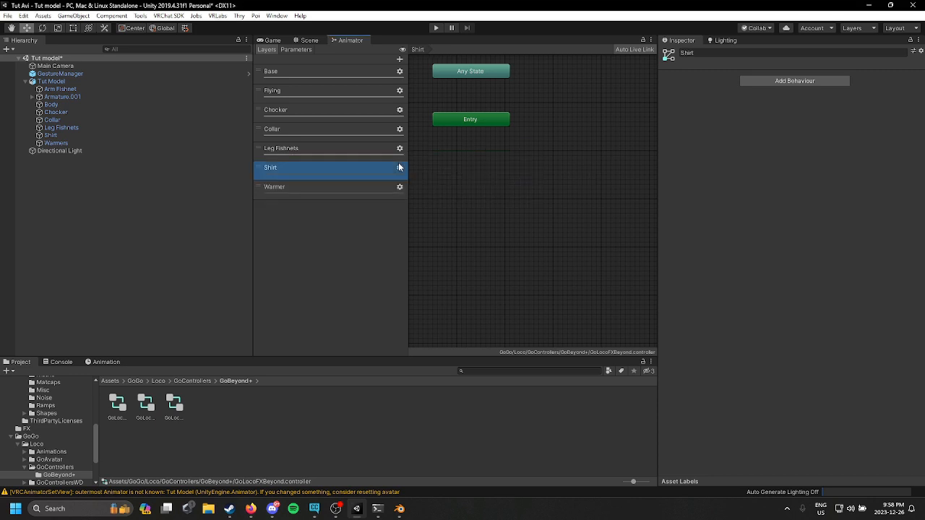
{"action": "left_click", "coordinate": [401, 168]}
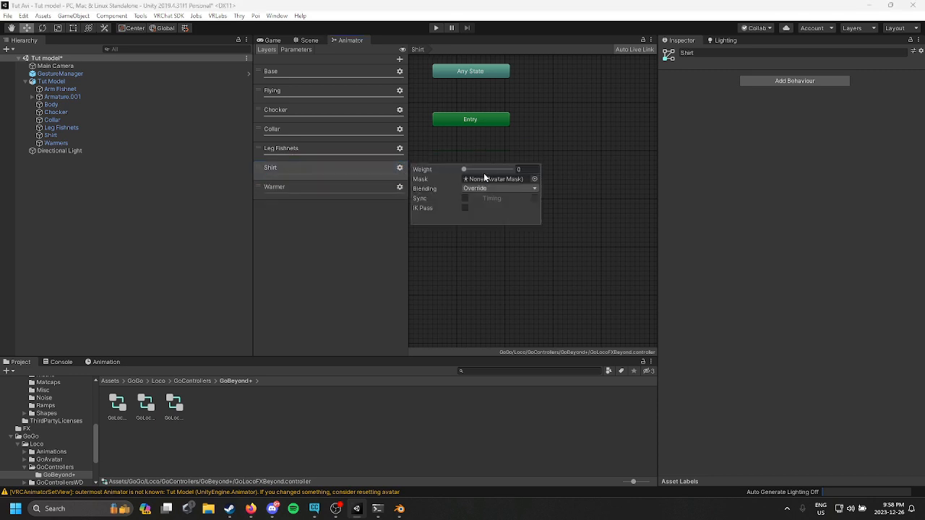
{"action": "left_click_drag", "start_coordinate": [490, 169], "coordinate": [589, 197]}
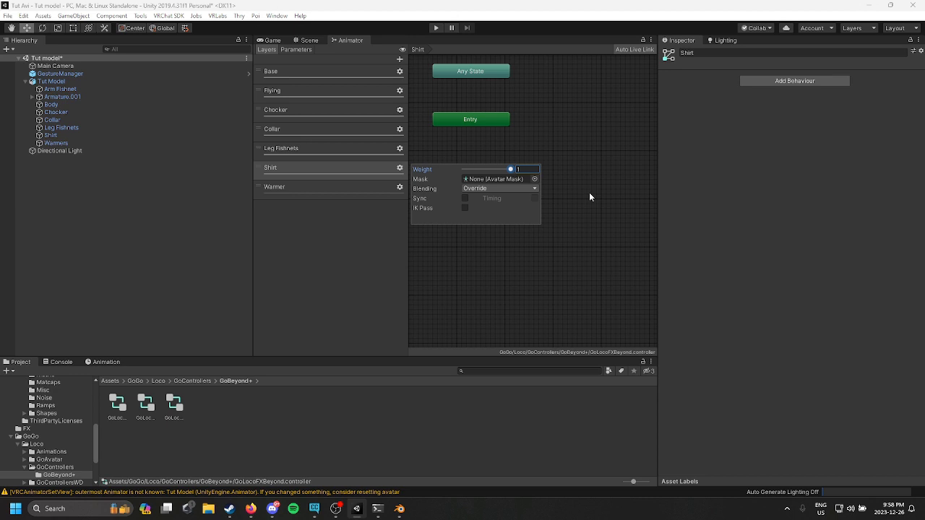
{"action": "left_click", "coordinate": [399, 187]}
{"action": "left_click_drag", "start_coordinate": [474, 188], "coordinate": [561, 192]}
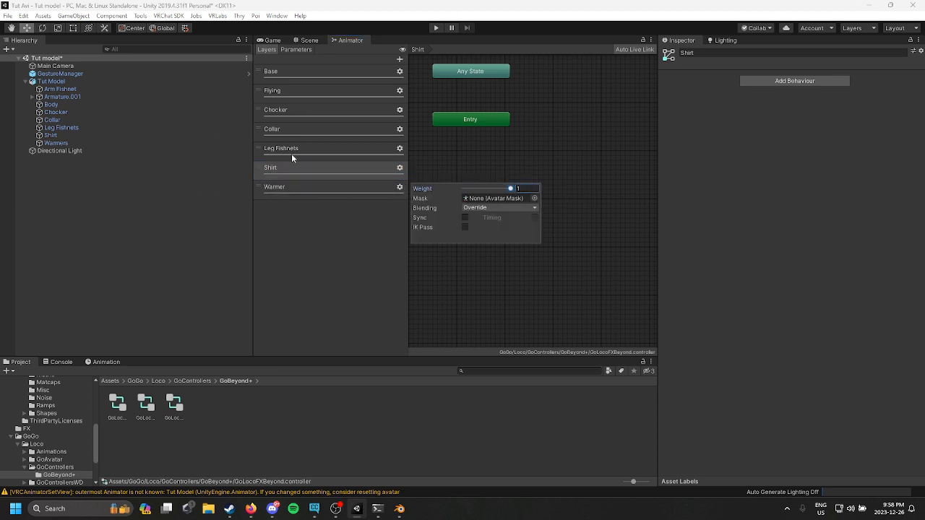
Step: Add a new animator layer named Arm Fishnets and set its weight to 1
{"action": "left_click", "coordinate": [400, 59]}
{"action": "type", "text": "A"}
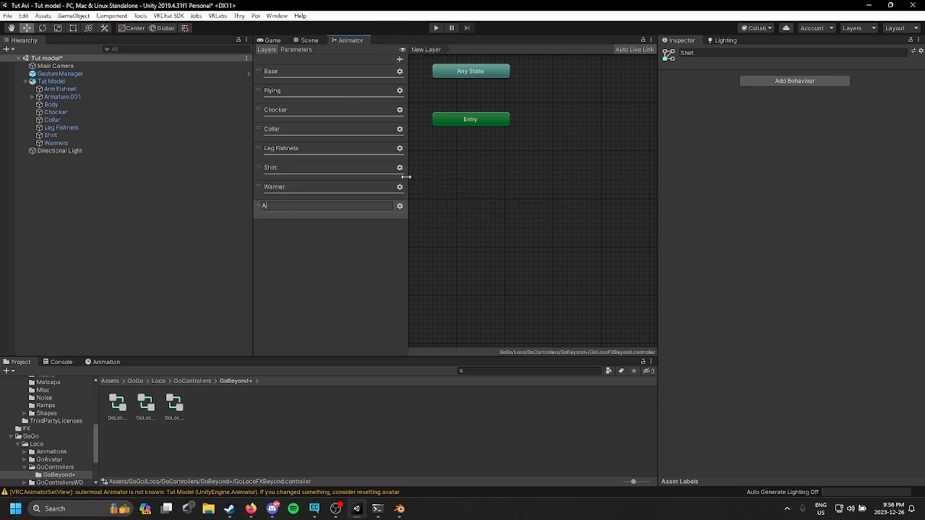
{"action": "type", "text": "rm Fishnets"}
{"action": "key", "text": "Return"}
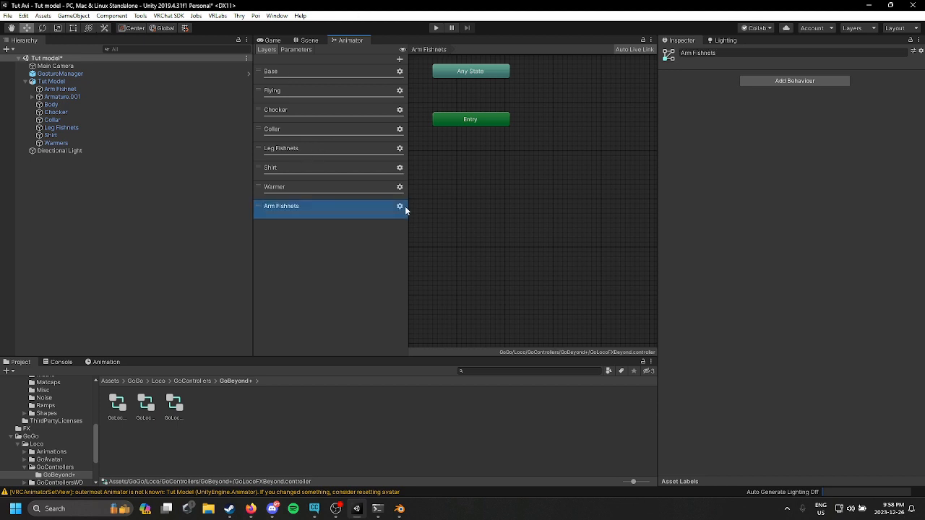
{"action": "left_click", "coordinate": [399, 207]}
{"action": "left_click_drag", "start_coordinate": [464, 209], "coordinate": [512, 208]}
Step: Add a new Bool parameter to the FX controller and start renaming it
{"action": "left_click", "coordinate": [340, 128]}
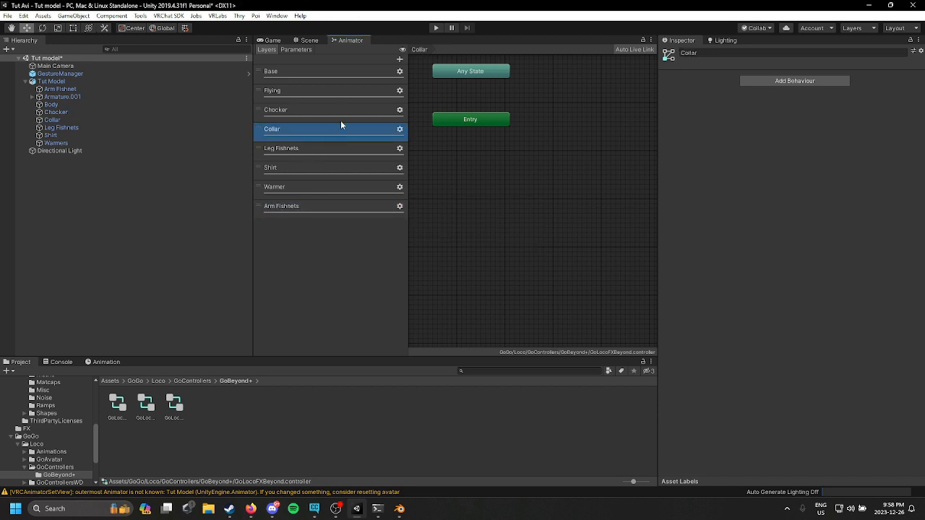
{"action": "left_click", "coordinate": [332, 109]}
{"action": "left_click", "coordinate": [297, 49]}
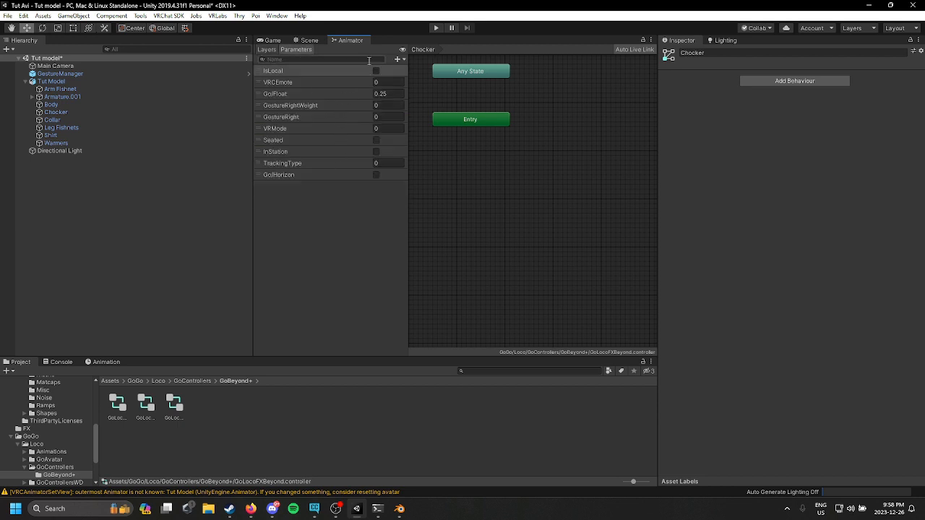
{"action": "left_click", "coordinate": [399, 59]}
{"action": "left_click", "coordinate": [410, 92]}
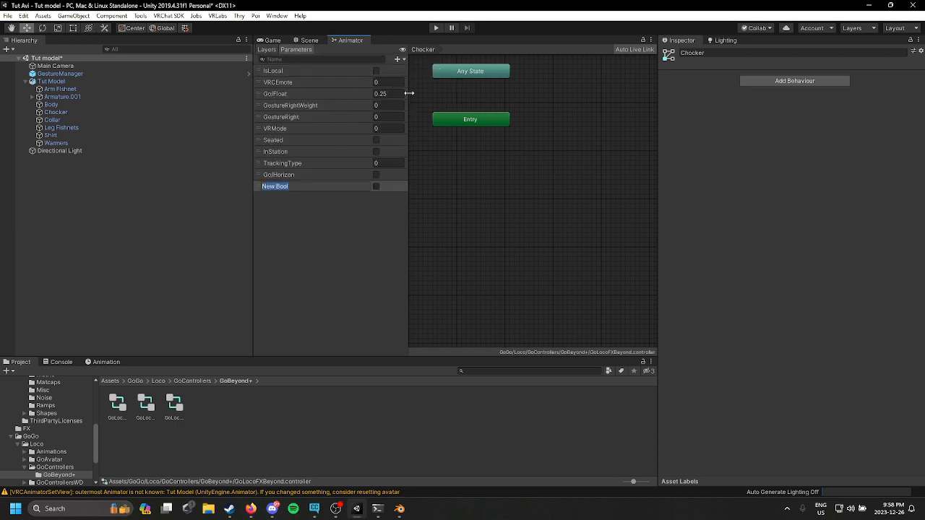
{"action": "key", "text": "BackSpace"}
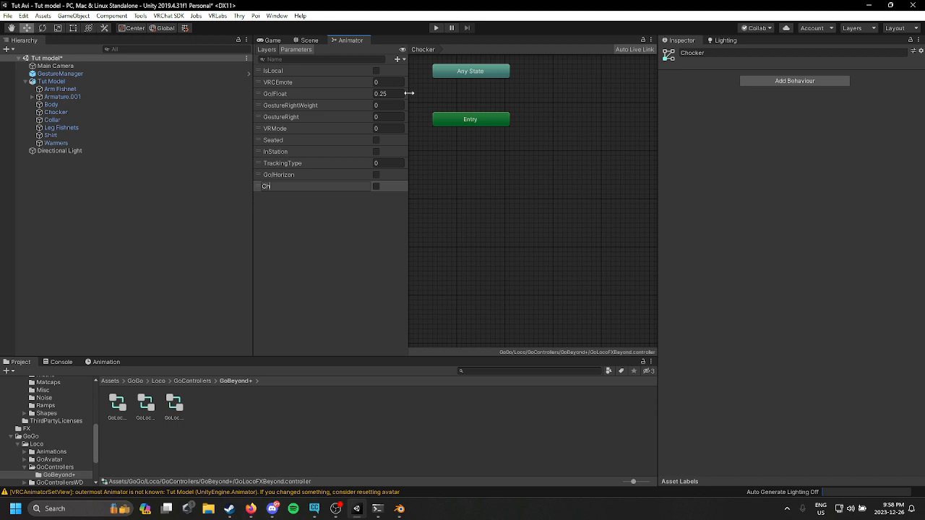
Step: Finish naming the parameter Chocker and add another Bool parameter named Collar
{"action": "type", "text": "ocker"}
{"action": "key", "text": "Return"}
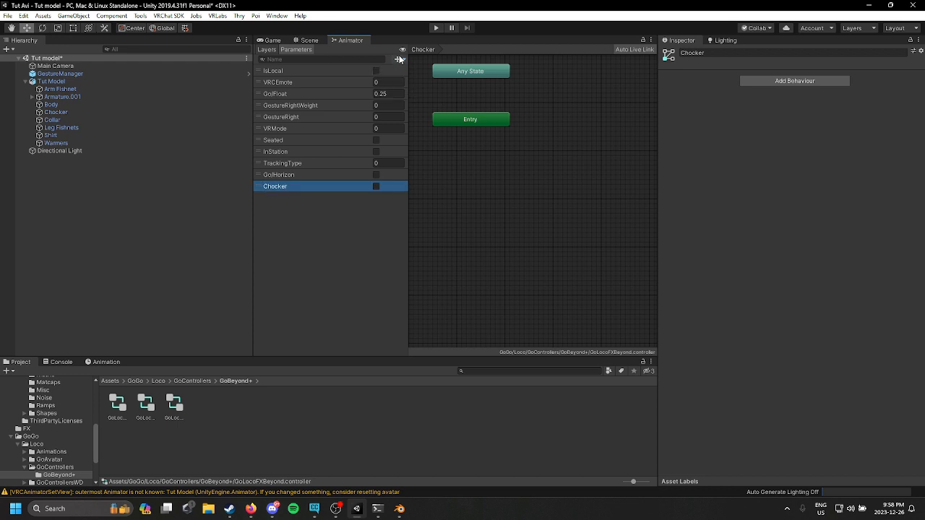
{"action": "left_click", "coordinate": [398, 57]}
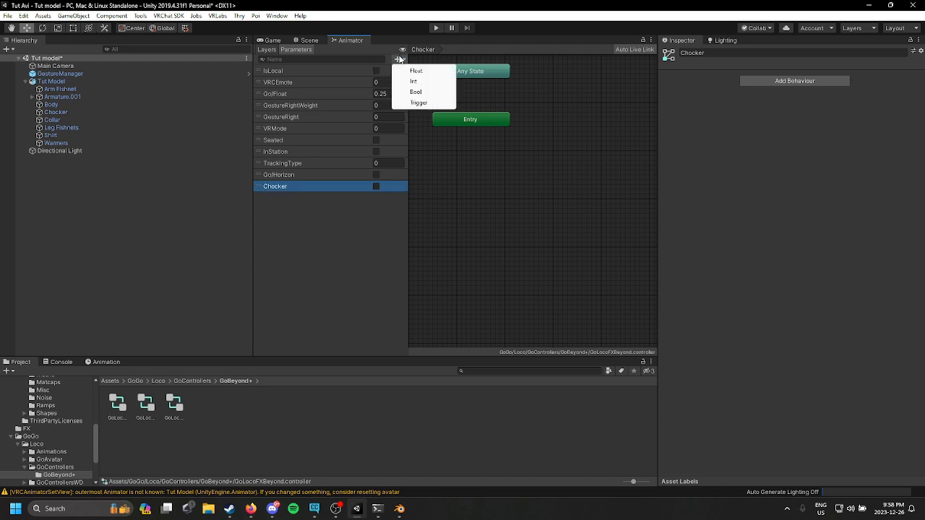
{"action": "left_click", "coordinate": [431, 92]}
{"action": "key", "text": "BackSpace"}
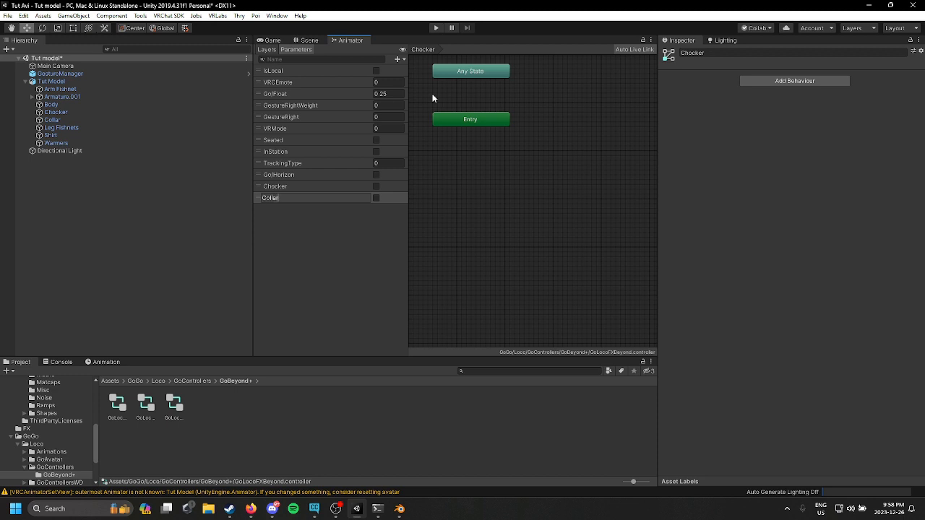
{"action": "key", "text": "Return"}
Step: Add a Bool parameter named Leg Fishnets
{"action": "left_click", "coordinate": [397, 59]}
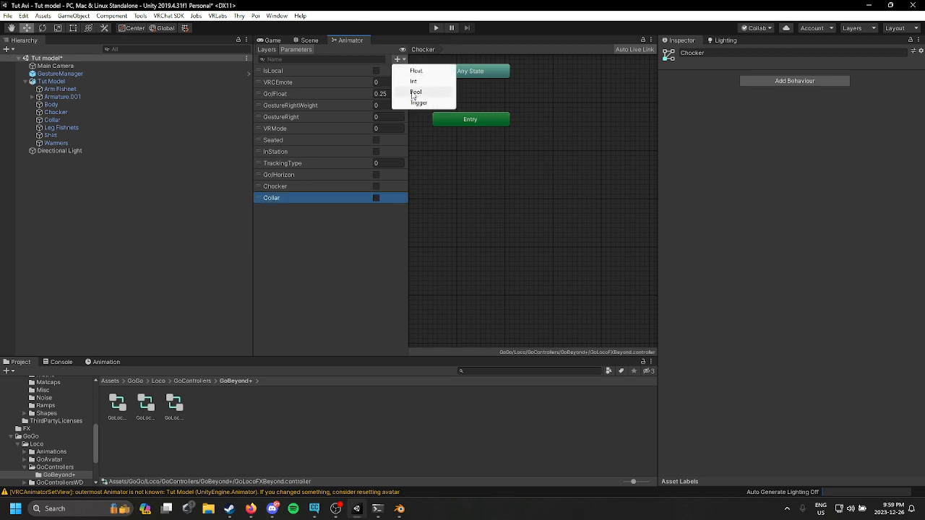
{"action": "left_click", "coordinate": [415, 92]}
{"action": "key", "text": "BackSpace"}
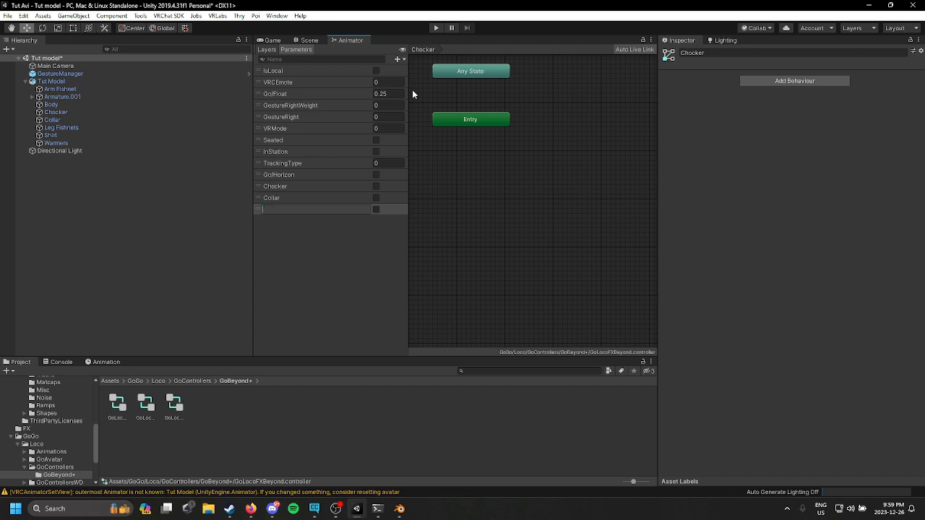
{"action": "type", "text": "Leg Fishnets"}
{"action": "key", "text": "Return"}
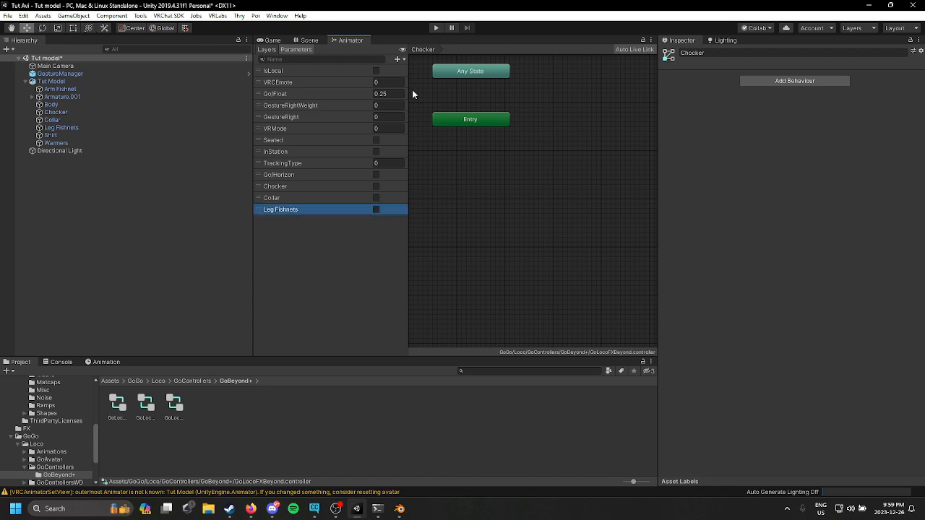
Step: Add a Bool parameter named Arm Fishnets
{"action": "left_click", "coordinate": [396, 59]}
{"action": "left_click", "coordinate": [412, 89]}
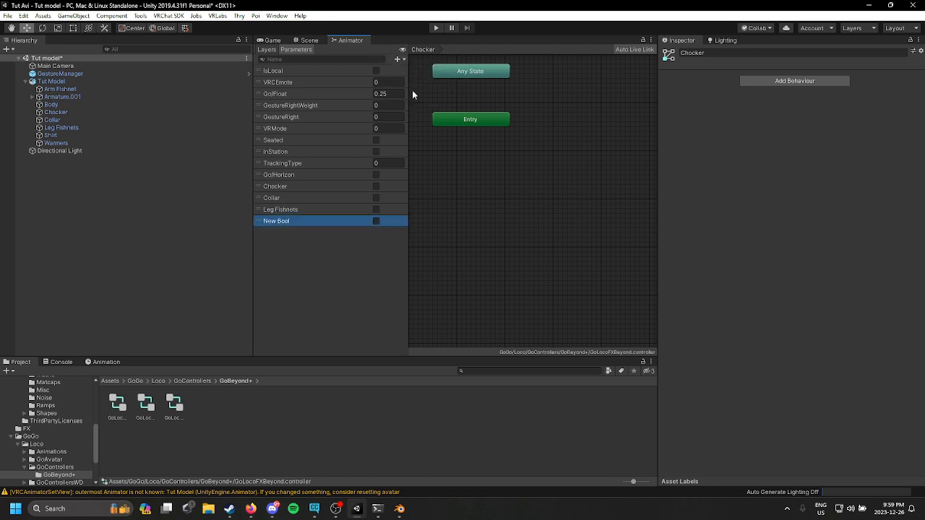
{"action": "key", "text": "BackSpace"}
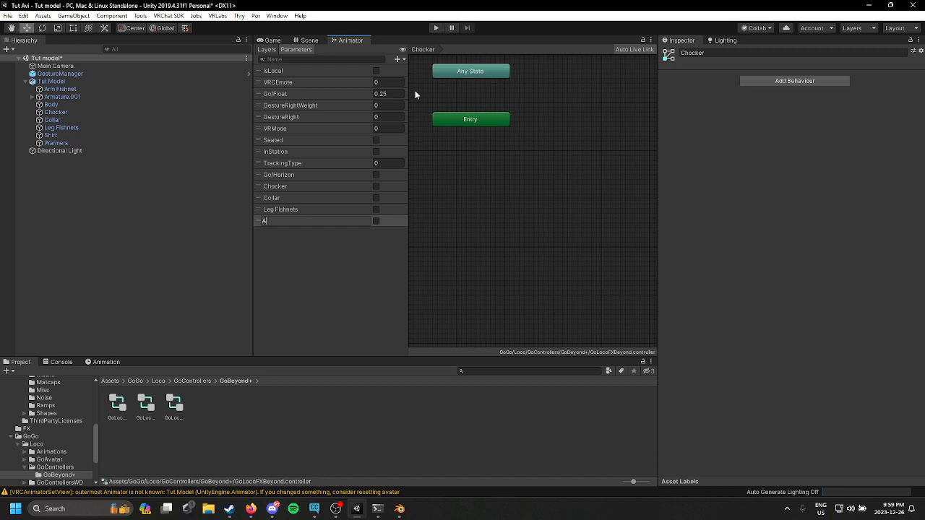
{"action": "type", "text": "Arm Fishnets"}
{"action": "key", "text": "Return"}
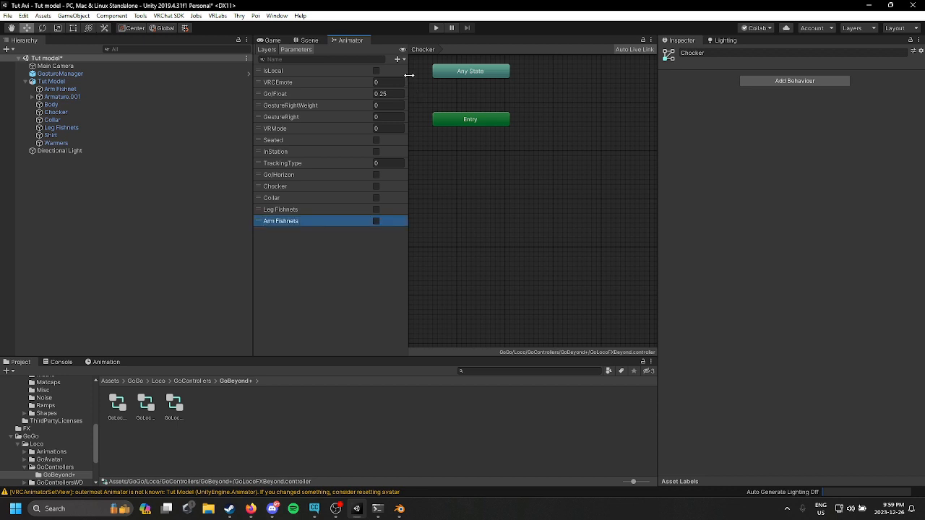
Step: Add a Bool parameter named Shirt
{"action": "left_click", "coordinate": [376, 82]}
{"action": "left_click", "coordinate": [397, 59]}
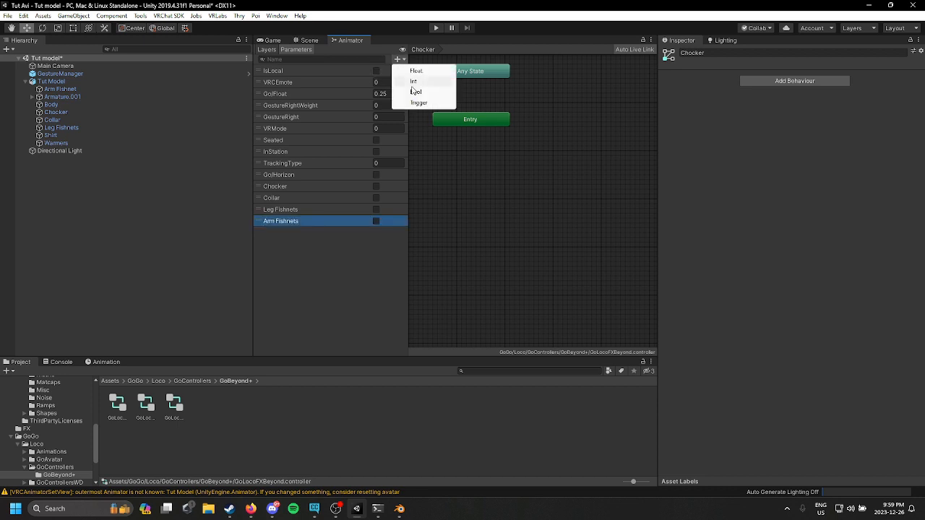
{"action": "left_click", "coordinate": [425, 92]}
{"action": "key", "text": "BackSpace"}
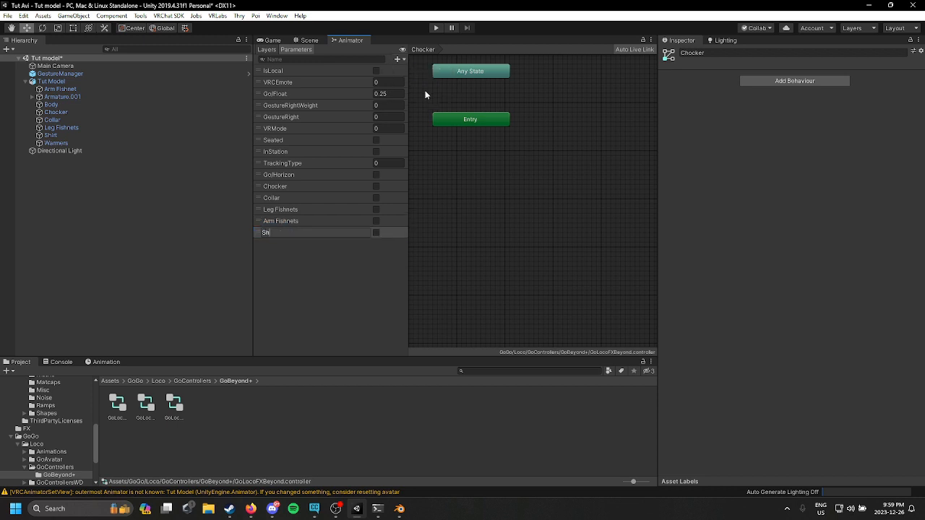
{"action": "type", "text": "Shirt"}
{"action": "key", "text": "Return"}
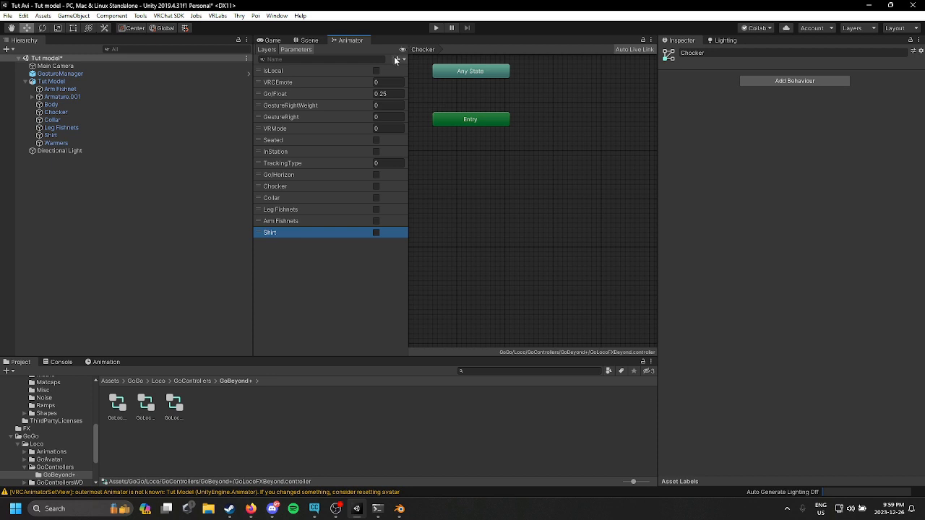
Step: Add a Bool parameter named Warmers
{"action": "left_click", "coordinate": [397, 58]}
{"action": "left_click", "coordinate": [416, 92]}
{"action": "key", "text": "BackSpace"}
{"action": "type", "text": "Wa"}
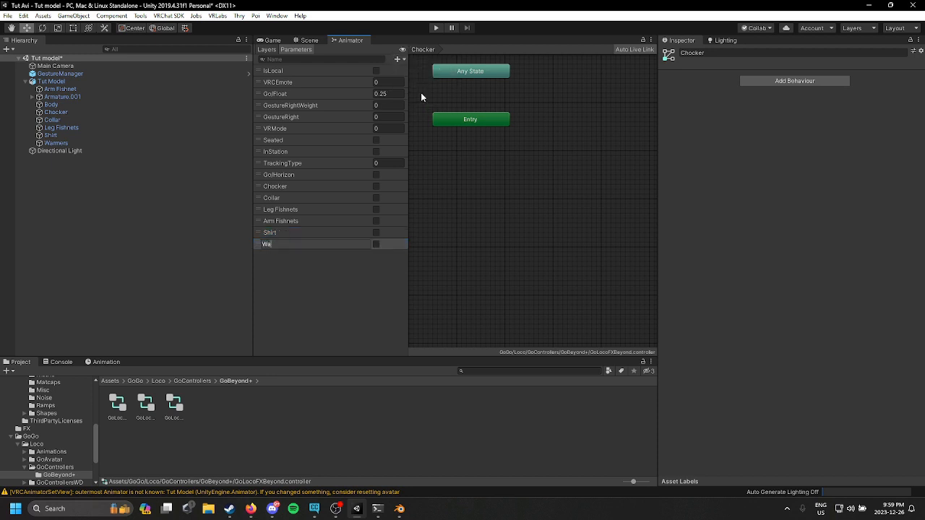
{"action": "type", "text": "rmers"}
{"action": "key", "text": "Return"}
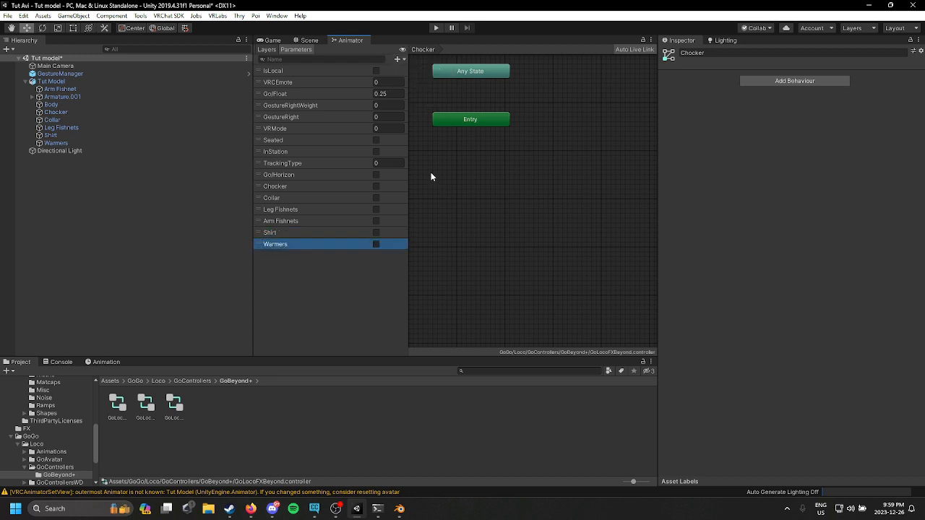
Step: Open the Chocker layer and add the Chocker Off and Chocker On animation clips from the Toggles folder as states
{"action": "left_click", "coordinate": [310, 197]}
{"action": "left_click", "coordinate": [314, 186]}
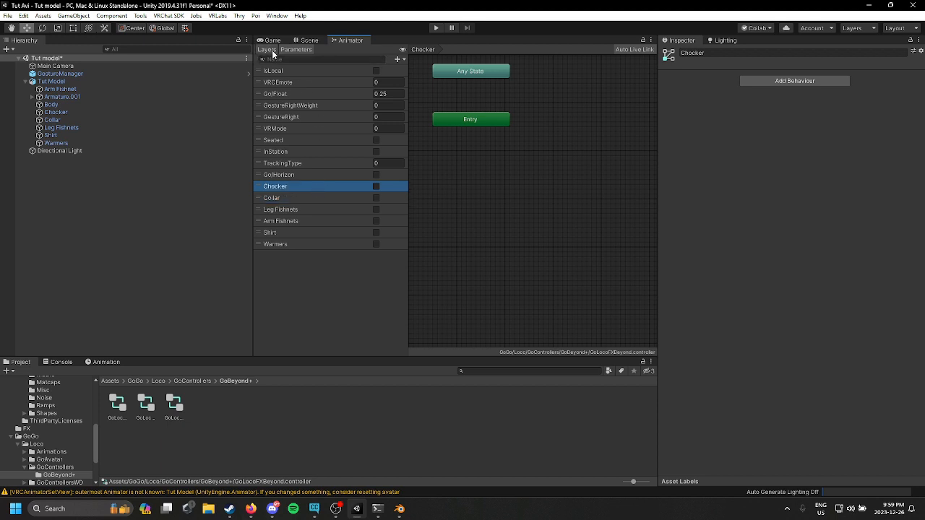
{"action": "left_click", "coordinate": [267, 50]}
{"action": "left_click", "coordinate": [295, 130]}
{"action": "left_click", "coordinate": [296, 110]}
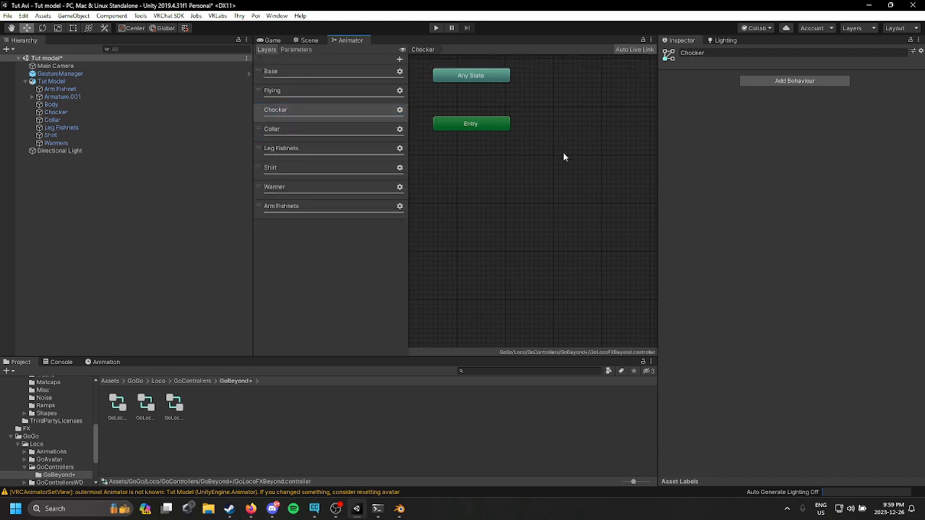
{"action": "middle_click_drag", "start_coordinate": [563, 152], "coordinate": [540, 229]}
{"action": "scroll", "coordinate": [50, 397], "scroll_direction": "up", "scroll_amount": 10}
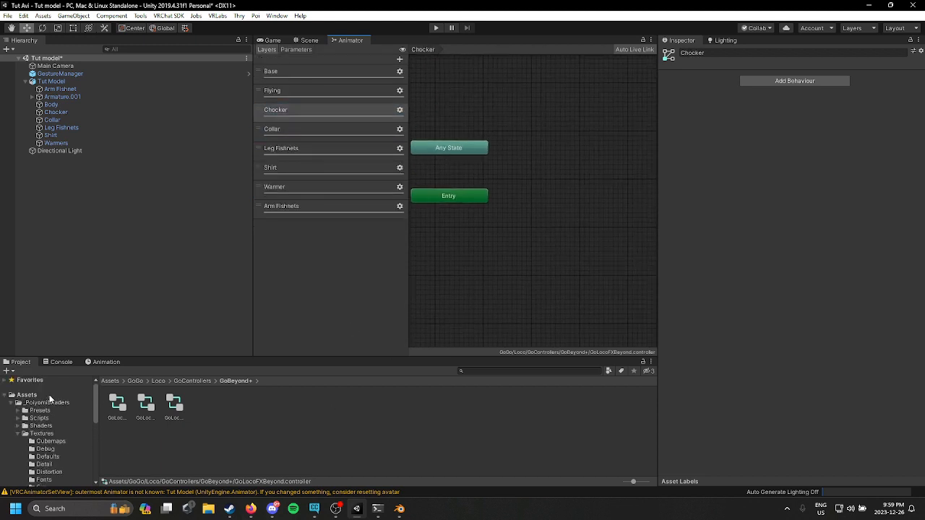
{"action": "left_click", "coordinate": [26, 395]}
{"action": "double_click", "coordinate": [258, 407]}
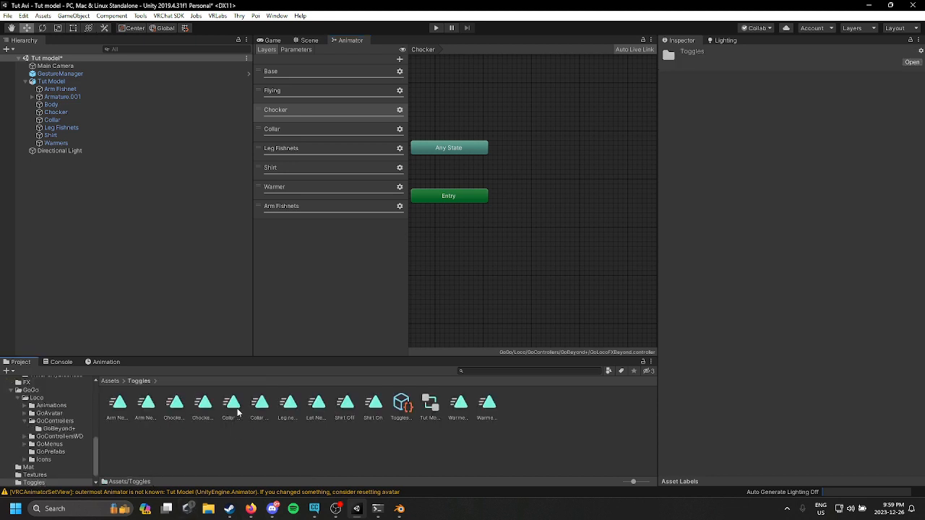
{"action": "left_click", "coordinate": [237, 411]}
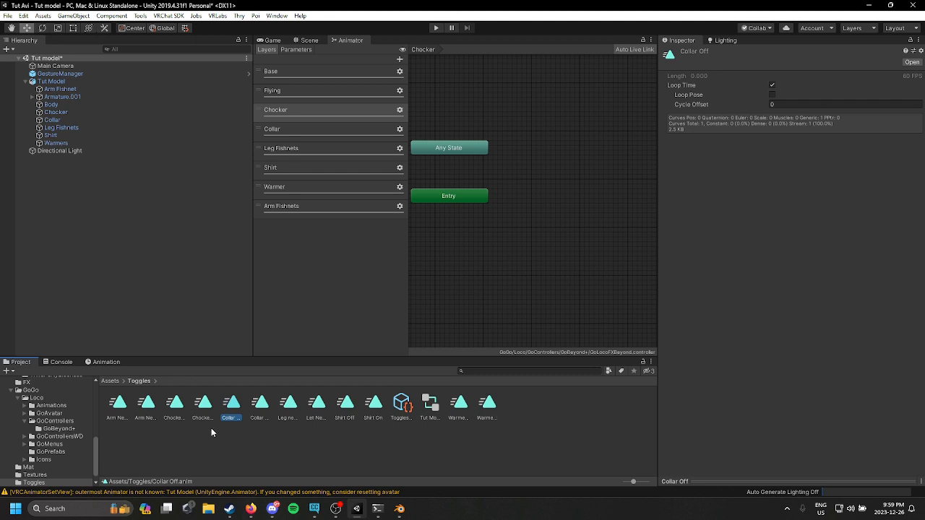
{"action": "left_click", "coordinate": [173, 413]}
{"action": "left_click", "coordinate": [202, 414], "text": "shift"}
{"action": "left_click_drag", "start_coordinate": [201, 414], "coordinate": [533, 209]}
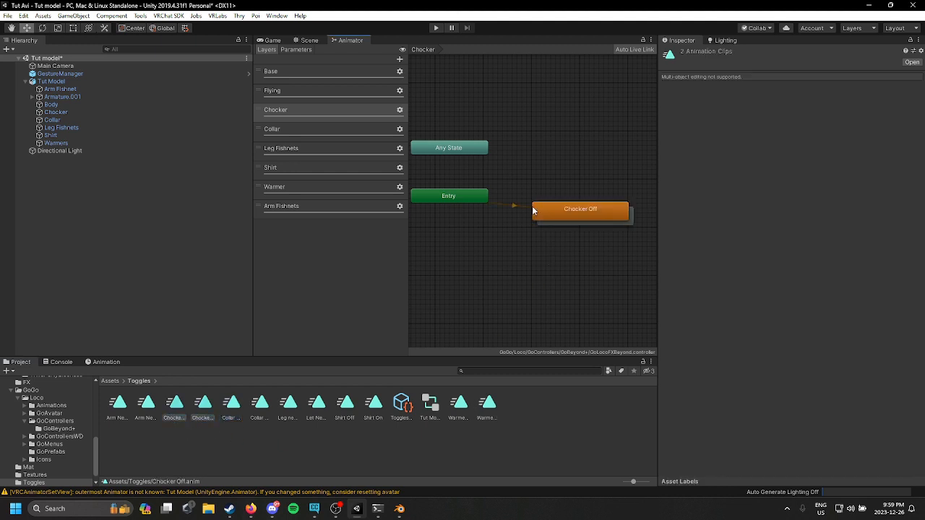
Step: Set the Chocker On state as the layer's default state
{"action": "scroll", "coordinate": [581, 250], "scroll_direction": "up", "scroll_amount": 1}
{"action": "scroll", "coordinate": [571, 265], "scroll_direction": "up", "scroll_amount": 1}
{"action": "middle_click_drag", "start_coordinate": [582, 194], "coordinate": [472, 227]}
{"action": "left_click_drag", "start_coordinate": [473, 227], "coordinate": [476, 141]}
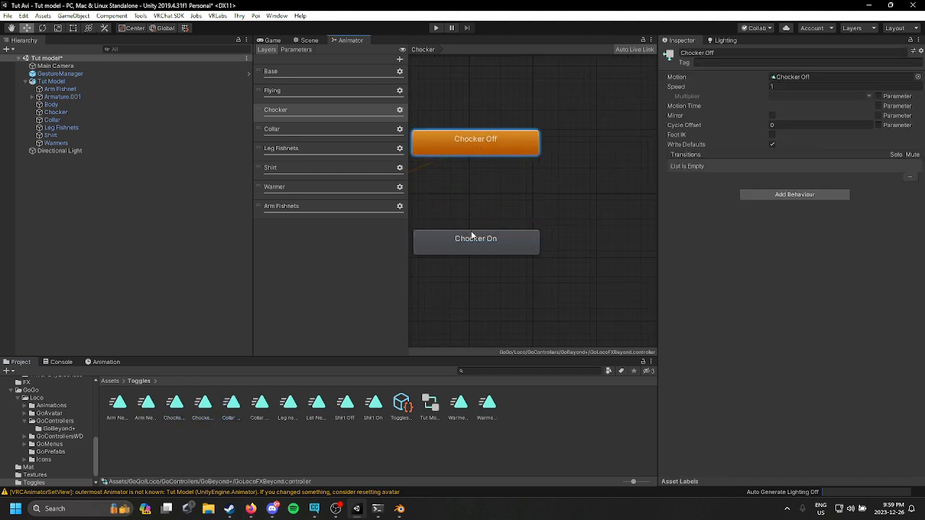
{"action": "left_click", "coordinate": [472, 240]}
{"action": "right_click", "coordinate": [515, 247]}
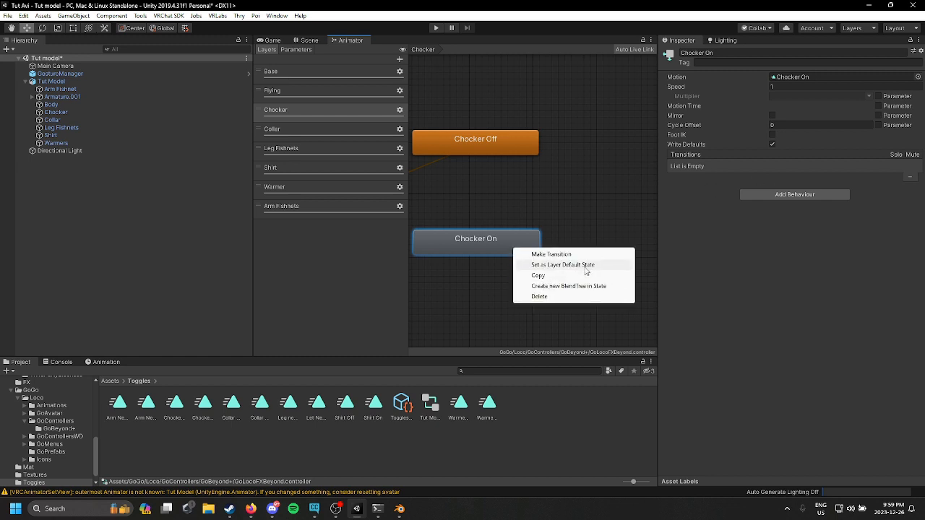
{"action": "left_click", "coordinate": [547, 265]}
Step: Arrange the two Chocker states and turn off Write Defaults on both
{"action": "middle_click_drag", "start_coordinate": [497, 247], "coordinate": [556, 268]}
{"action": "left_click_drag", "start_coordinate": [556, 268], "coordinate": [508, 208]}
{"action": "middle_click_drag", "start_coordinate": [549, 208], "coordinate": [621, 223]}
{"action": "scroll", "coordinate": [620, 221], "scroll_direction": "up", "scroll_amount": 2}
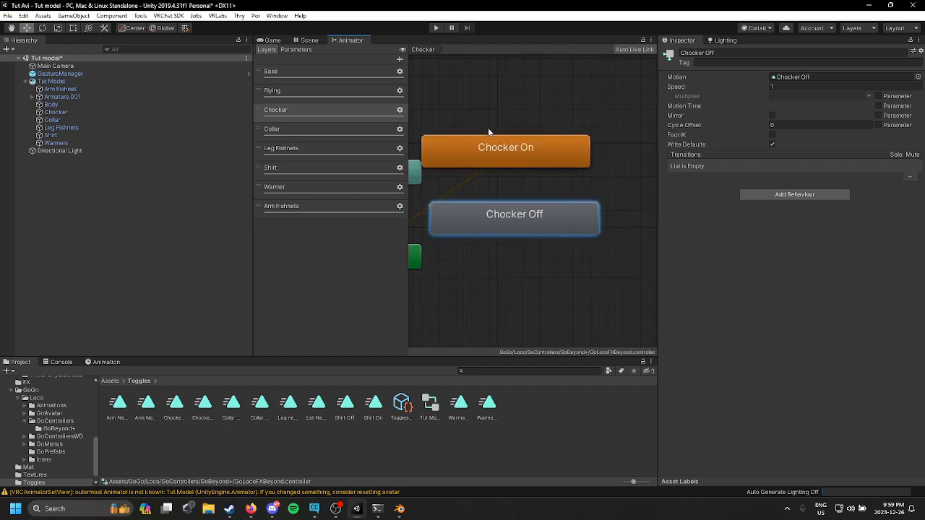
{"action": "left_click_drag", "start_coordinate": [488, 127], "coordinate": [546, 334]}
{"action": "left_click_drag", "start_coordinate": [514, 217], "coordinate": [645, 217]}
{"action": "middle_click_drag", "start_coordinate": [509, 226], "coordinate": [446, 232]}
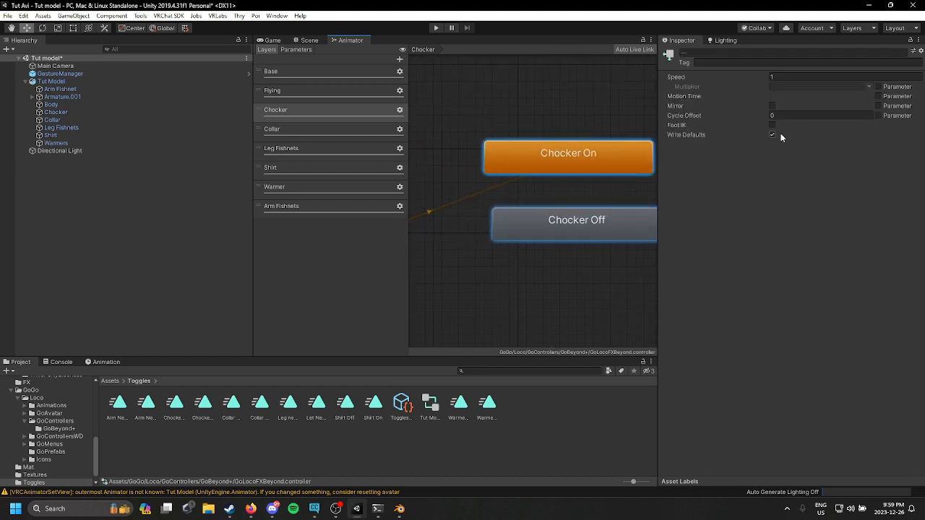
{"action": "left_click", "coordinate": [773, 139]}
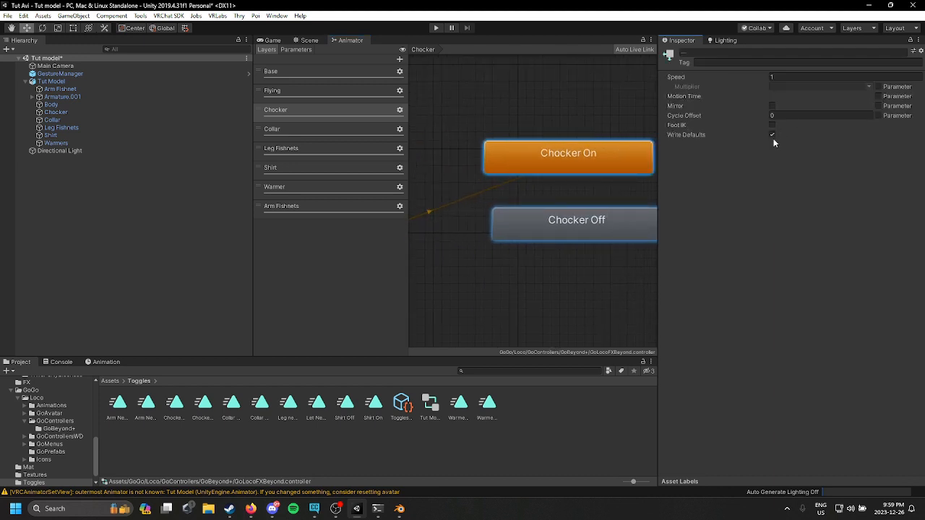
Step: Create a transition from Chocker Off to Chocker On
{"action": "left_click", "coordinate": [599, 222]}
{"action": "left_click", "coordinate": [515, 253]}
{"action": "left_click_drag", "start_coordinate": [570, 227], "coordinate": [562, 227]}
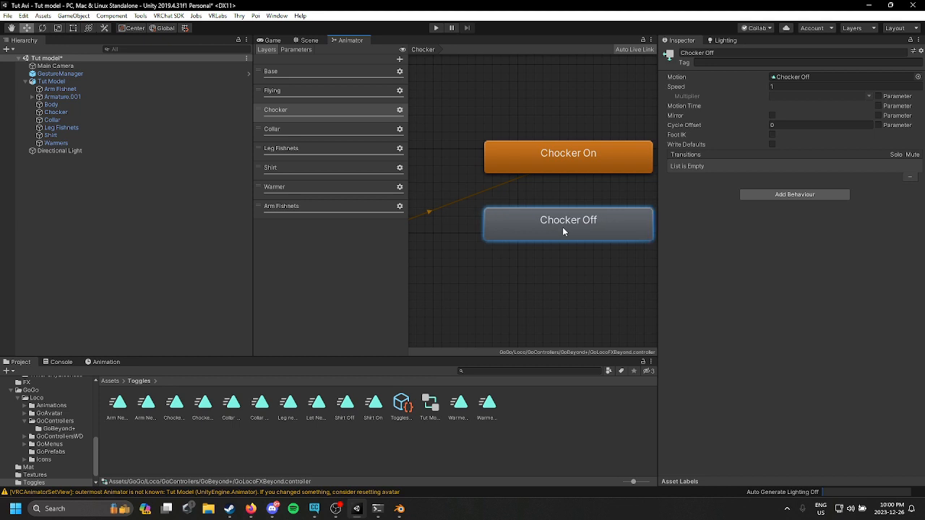
{"action": "right_click", "coordinate": [563, 227]}
{"action": "left_click", "coordinate": [645, 232]}
{"action": "left_click", "coordinate": [568, 163]}
Step: Create a transition from Chocker On to Chocker Off
{"action": "right_click", "coordinate": [569, 169]}
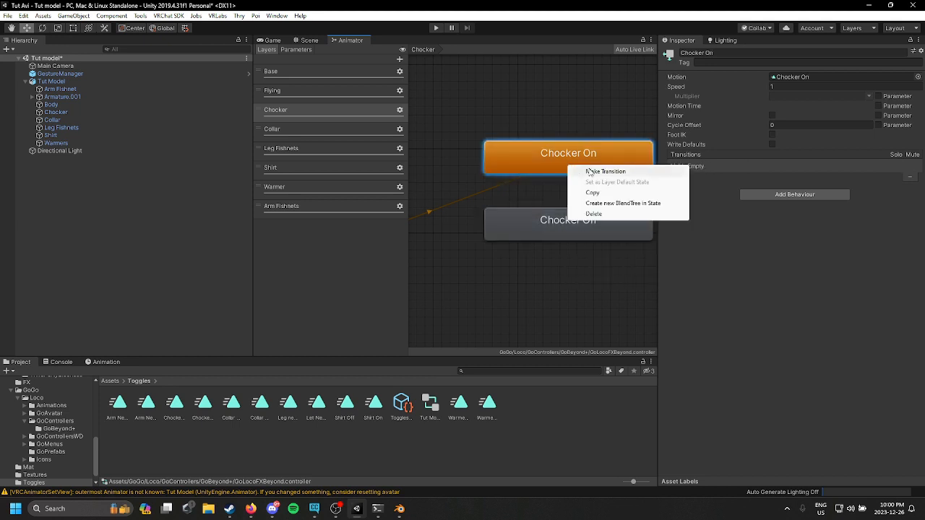
{"action": "left_click", "coordinate": [585, 175]}
{"action": "left_click", "coordinate": [557, 215]}
Step: Set the Chocker On to Chocker Off transition to 0 duration and 0 exit time, disabling Fixed Duration and Has Exit Time
{"action": "left_click", "coordinate": [568, 192]}
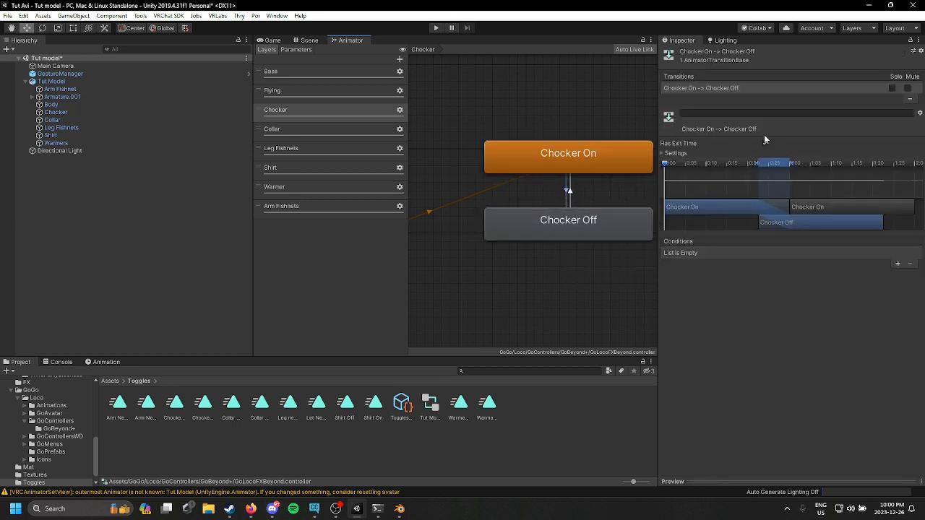
{"action": "left_click", "coordinate": [685, 154]}
{"action": "left_click", "coordinate": [800, 181]}
{"action": "type", "text": "0"}
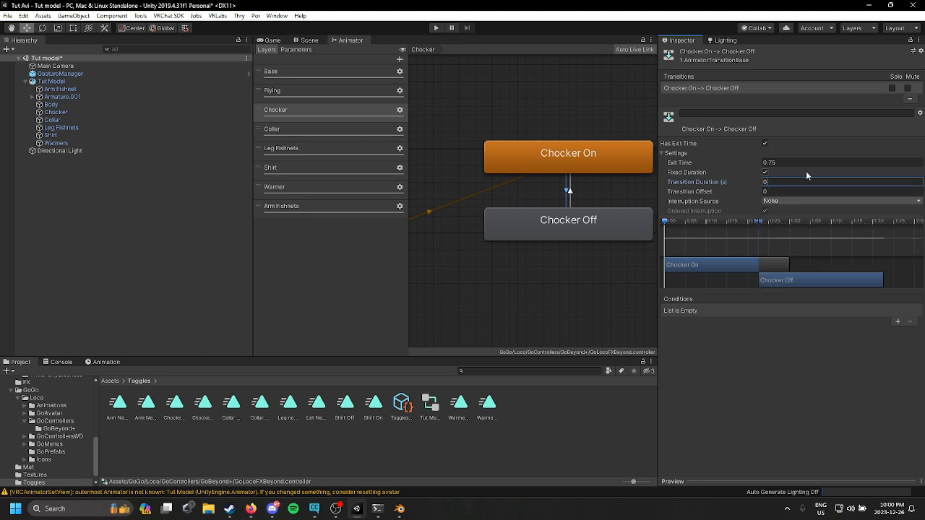
{"action": "left_click", "coordinate": [767, 163]}
{"action": "type", "text": "0"}
{"action": "left_click", "coordinate": [766, 173]}
{"action": "left_click", "coordinate": [766, 144]}
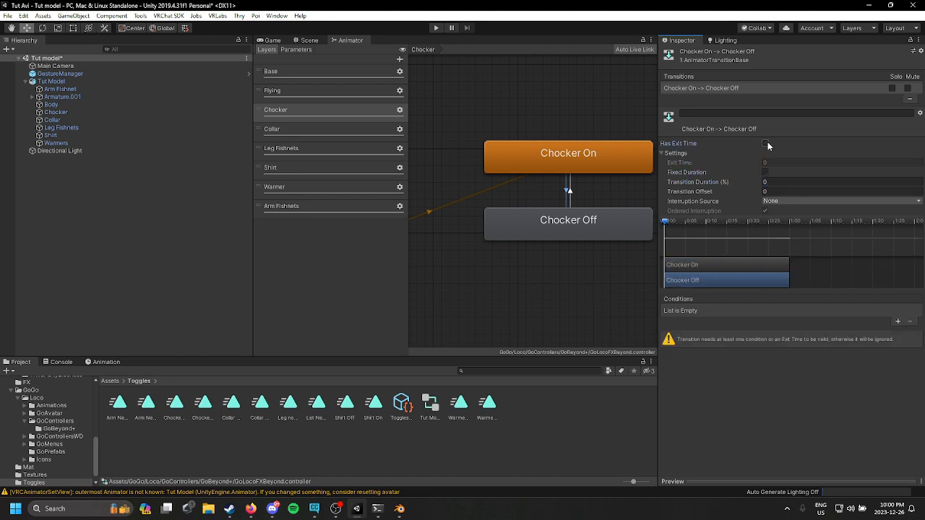
Step: Copy these transition settings onto the Chocker Off to Chocker On transition
{"action": "right_click", "coordinate": [727, 87]}
{"action": "left_click", "coordinate": [751, 315]}
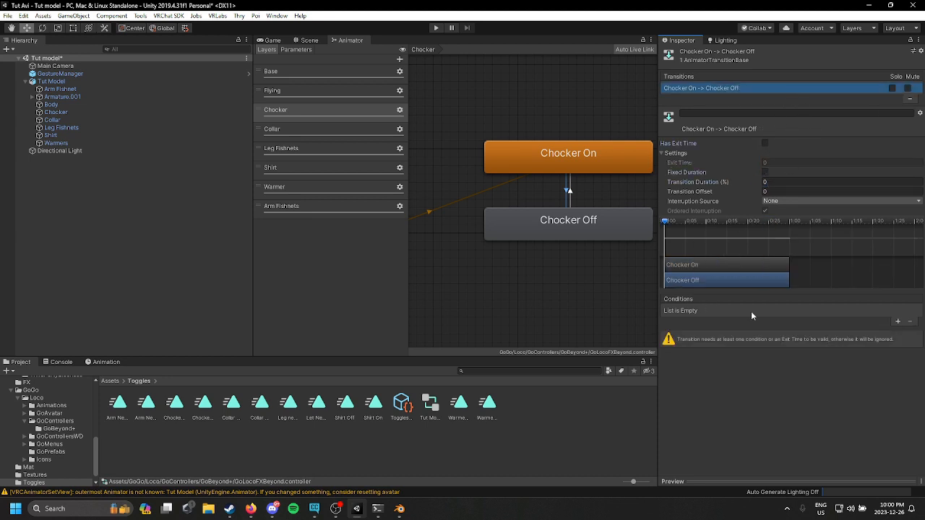
{"action": "left_click", "coordinate": [579, 192]}
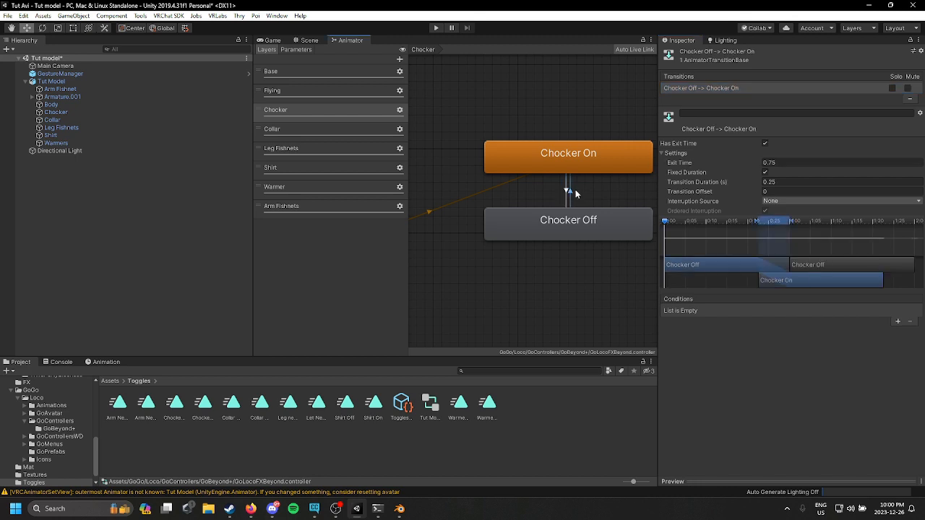
{"action": "right_click", "coordinate": [744, 89]}
{"action": "left_click", "coordinate": [802, 124]}
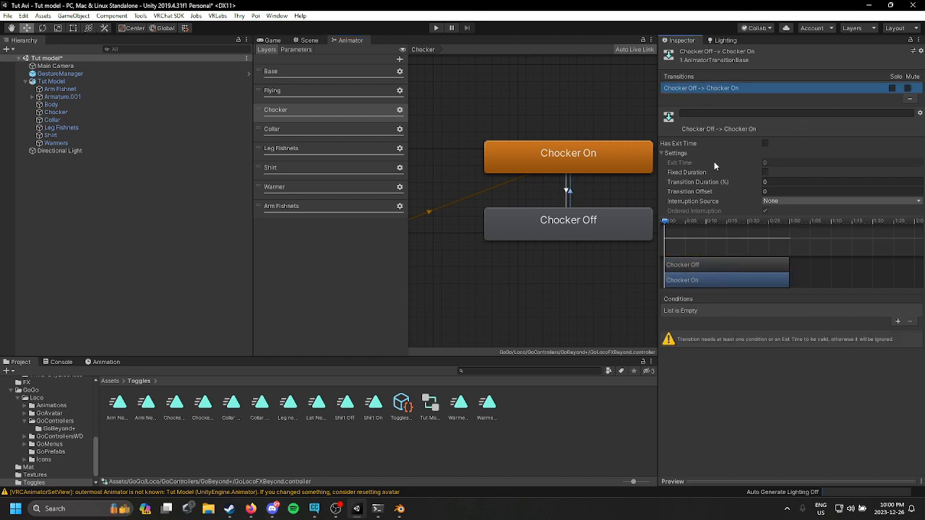
Step: Add a condition to the Chocker On to Chocker Off transition using the Chocker parameter set to false
{"action": "left_click", "coordinate": [566, 192]}
{"action": "left_click", "coordinate": [898, 321]}
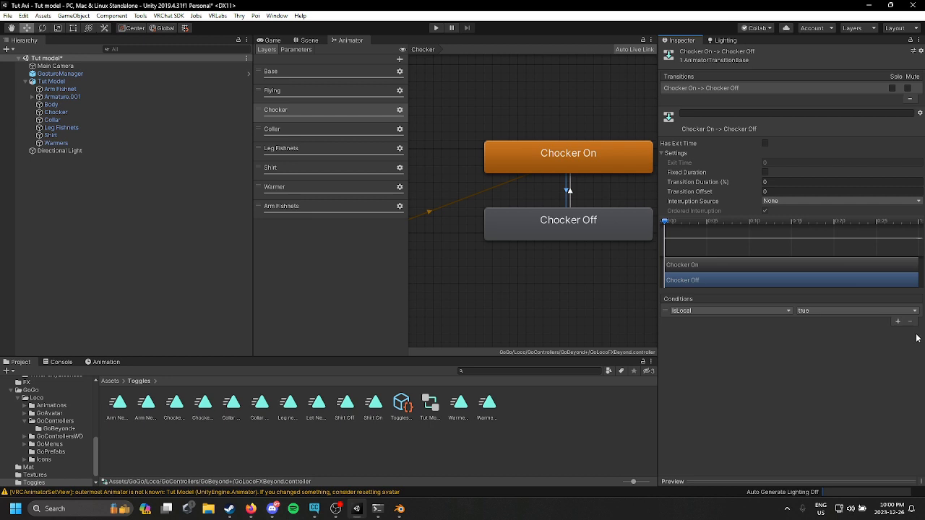
{"action": "left_click", "coordinate": [698, 311]}
{"action": "type", "text": "choc"}
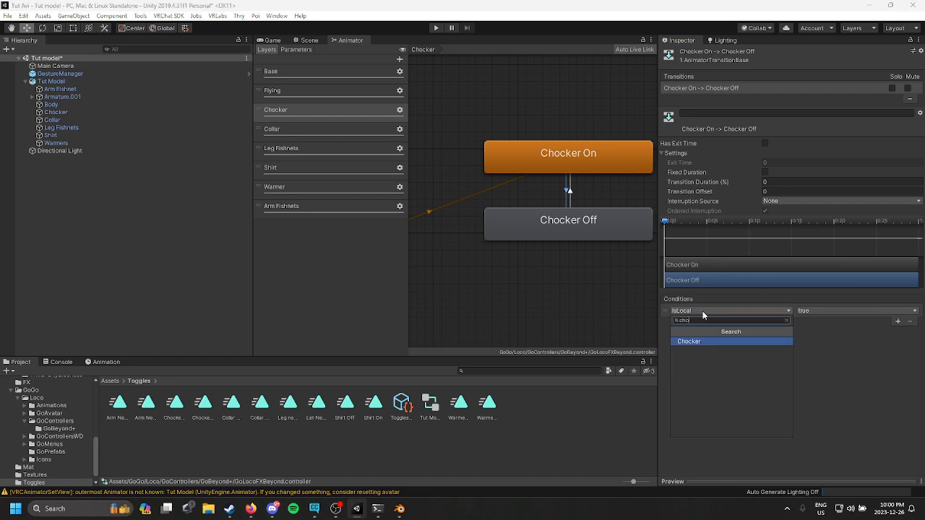
{"action": "left_click", "coordinate": [705, 343]}
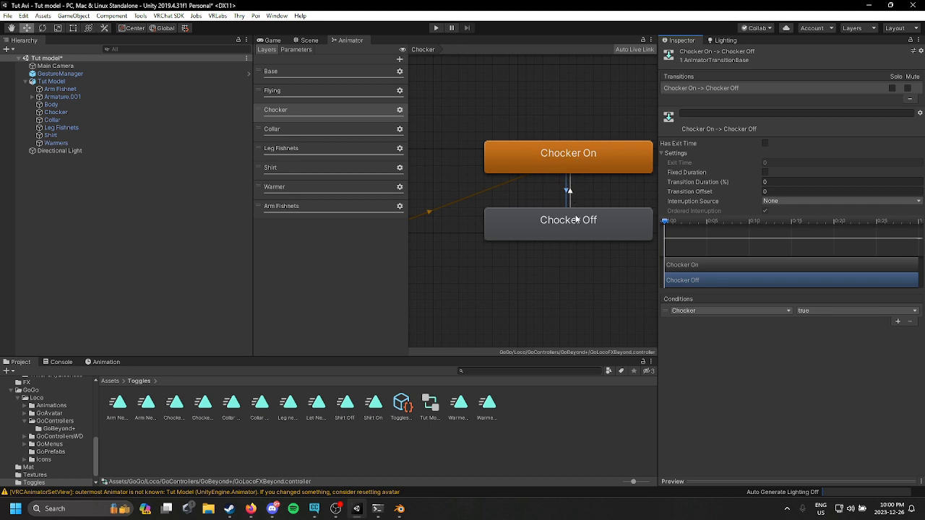
{"action": "left_click", "coordinate": [829, 313]}
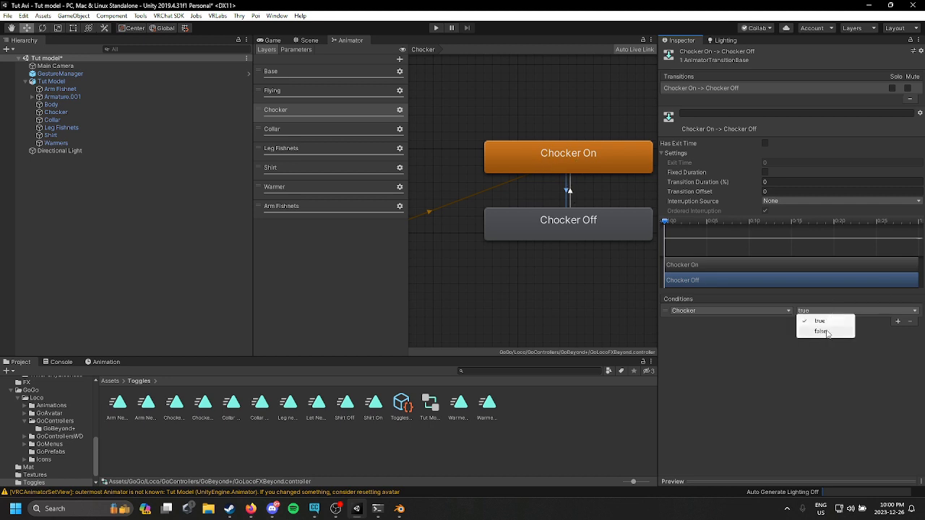
{"action": "left_click", "coordinate": [827, 332]}
Step: Add a condition to the Chocker Off to Chocker On transition using the Chocker parameter set to true
{"action": "left_click", "coordinate": [569, 193]}
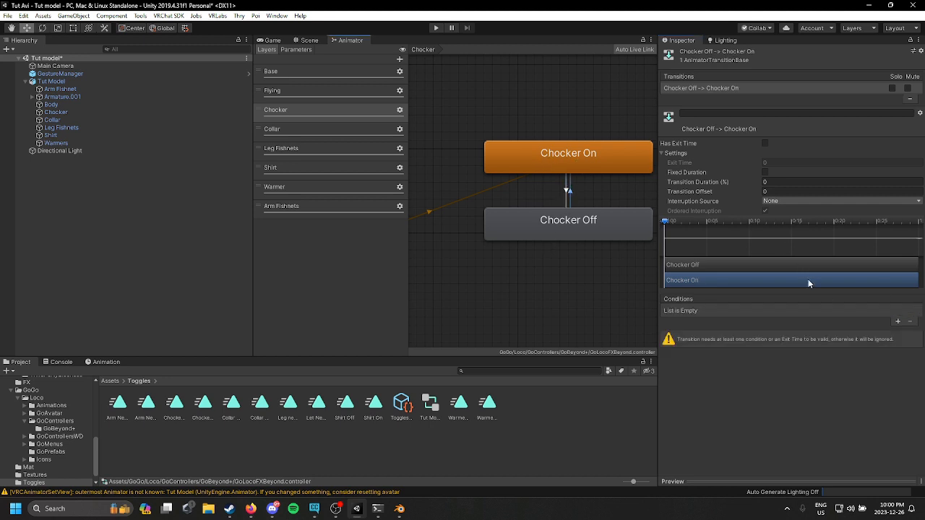
{"action": "left_click", "coordinate": [898, 321]}
{"action": "left_click", "coordinate": [741, 313]}
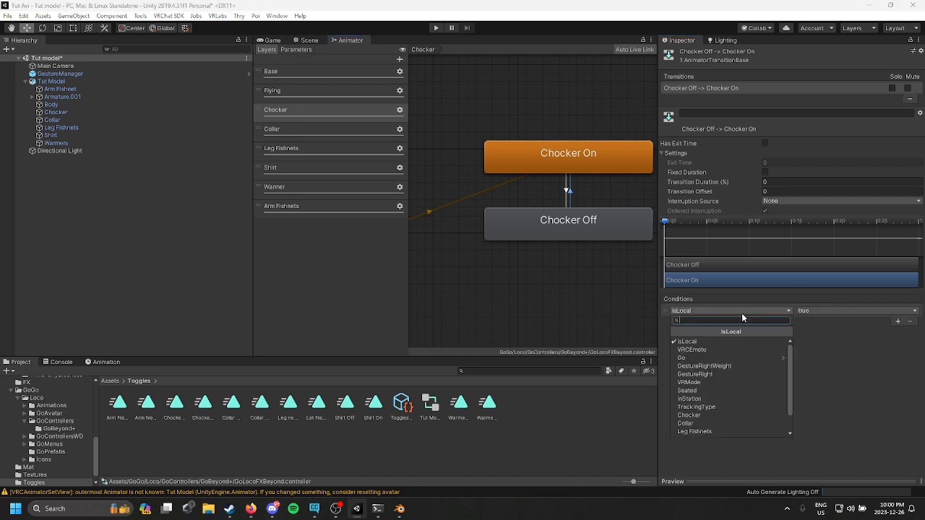
{"action": "type", "text": "cho"}
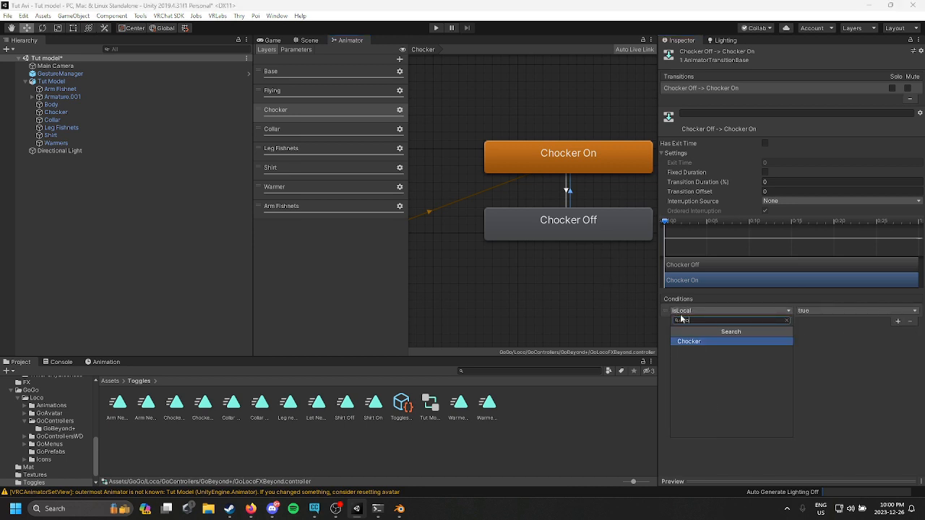
{"action": "left_click", "coordinate": [730, 341]}
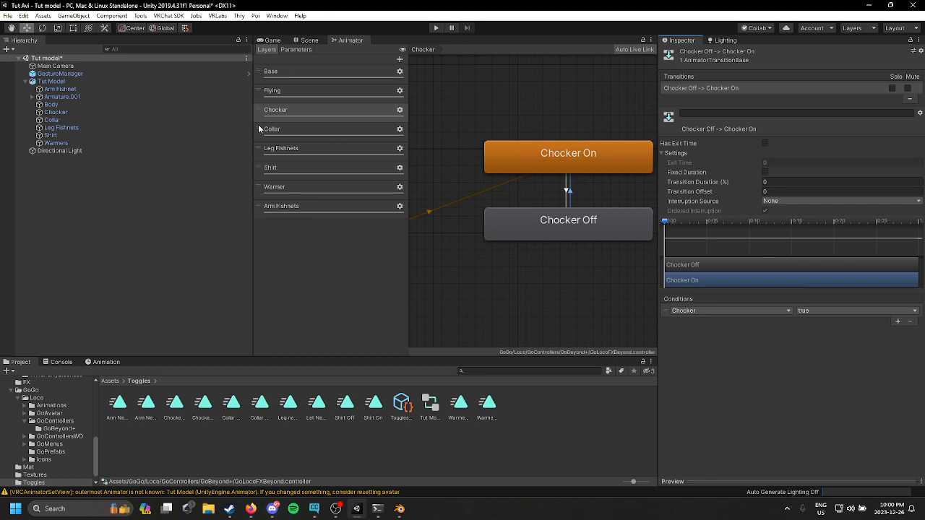
Step: Review the states and transition conditions in the Collar layer
{"action": "left_click", "coordinate": [319, 133]}
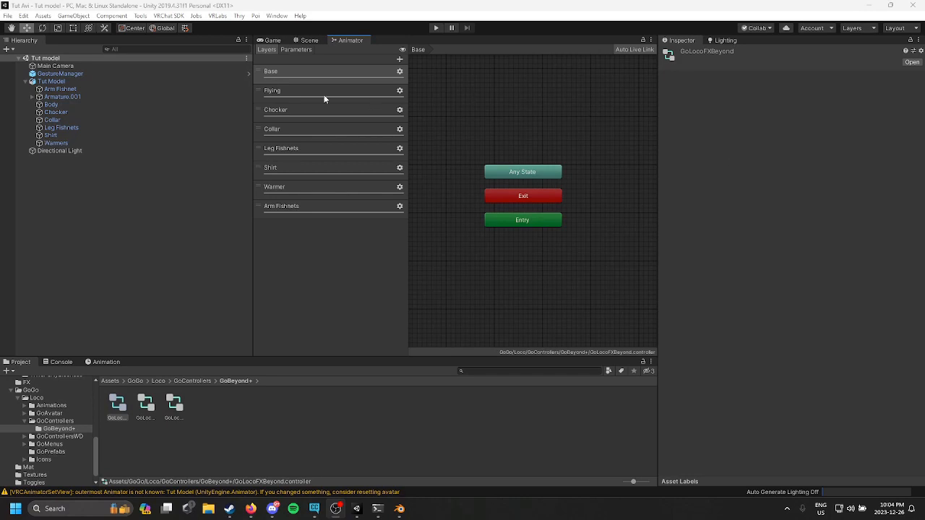
{"action": "left_click", "coordinate": [324, 95]}
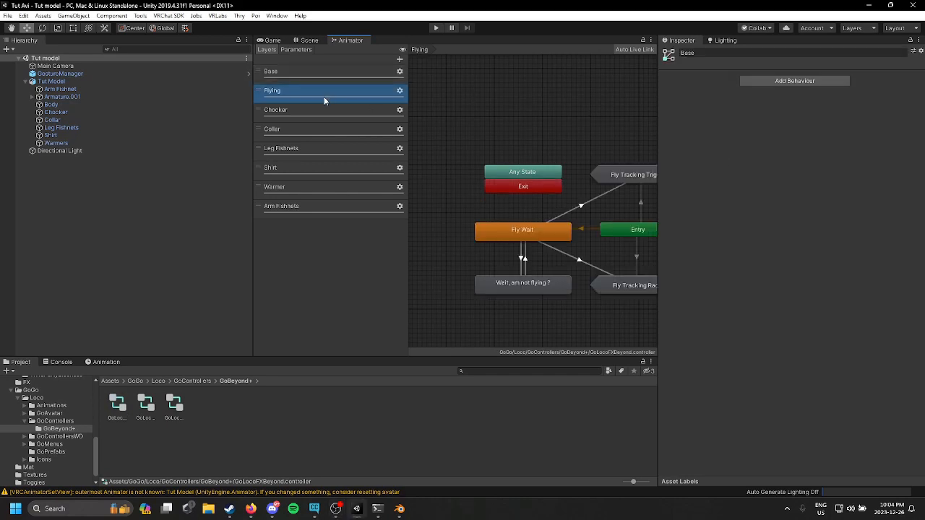
{"action": "left_click", "coordinate": [309, 128]}
{"action": "left_click", "coordinate": [597, 215]}
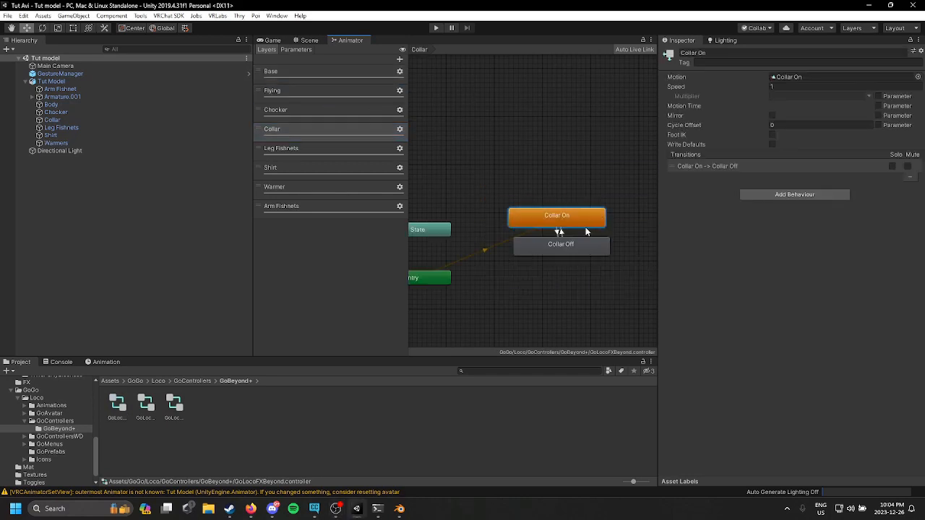
{"action": "scroll", "coordinate": [586, 232], "scroll_direction": "up", "scroll_amount": 3}
{"action": "left_click_drag", "start_coordinate": [563, 252], "coordinate": [547, 283]}
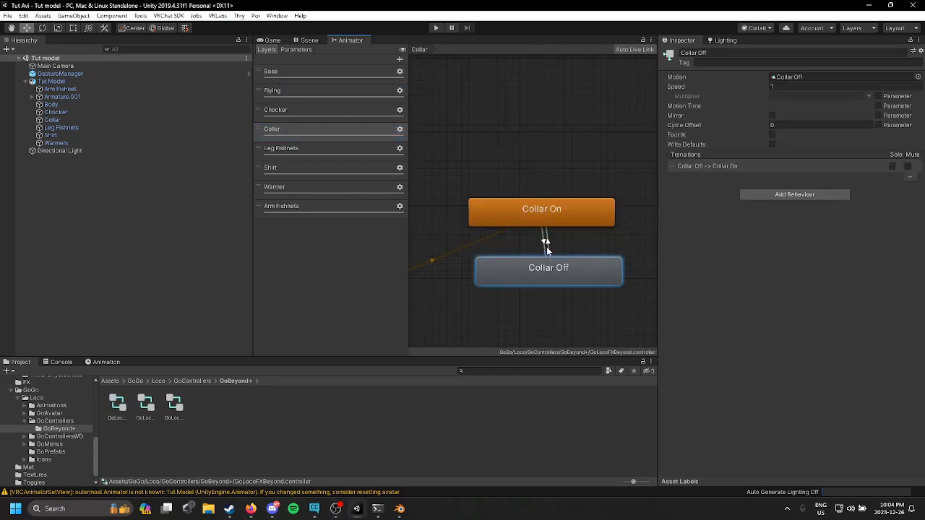
{"action": "left_click", "coordinate": [547, 247]}
{"action": "left_click", "coordinate": [535, 242]}
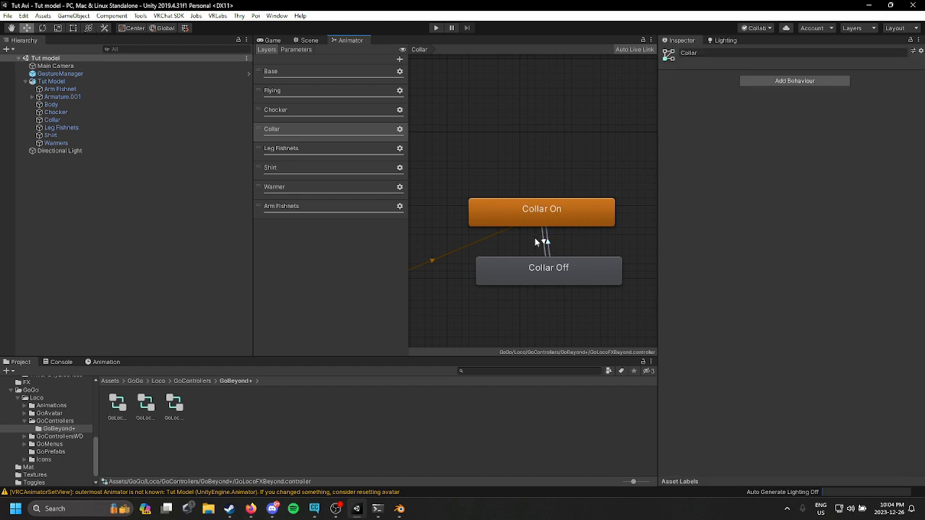
{"action": "left_click", "coordinate": [544, 243]}
{"action": "scroll", "coordinate": [619, 243], "scroll_direction": "up", "scroll_amount": 3}
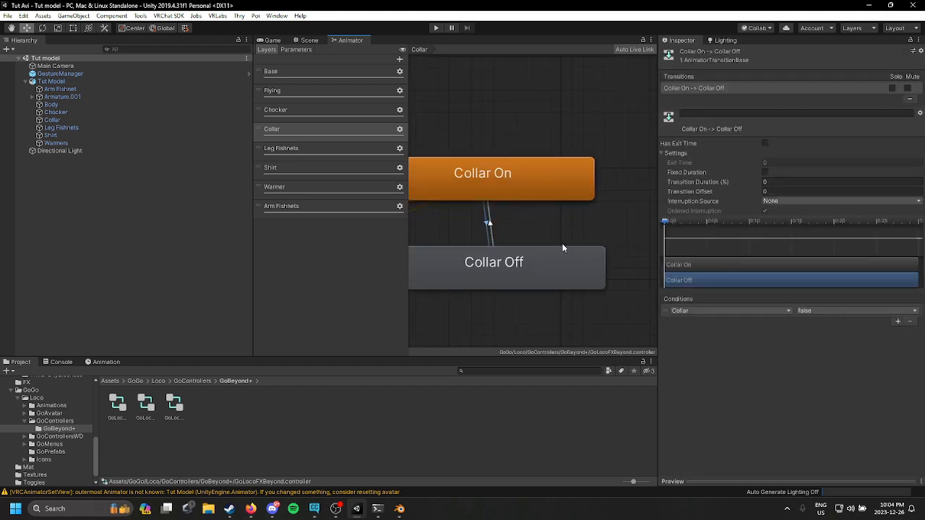
Step: Review the states and transitions in the Leg Fishnets and Warmer layers
{"action": "left_click", "coordinate": [328, 152]}
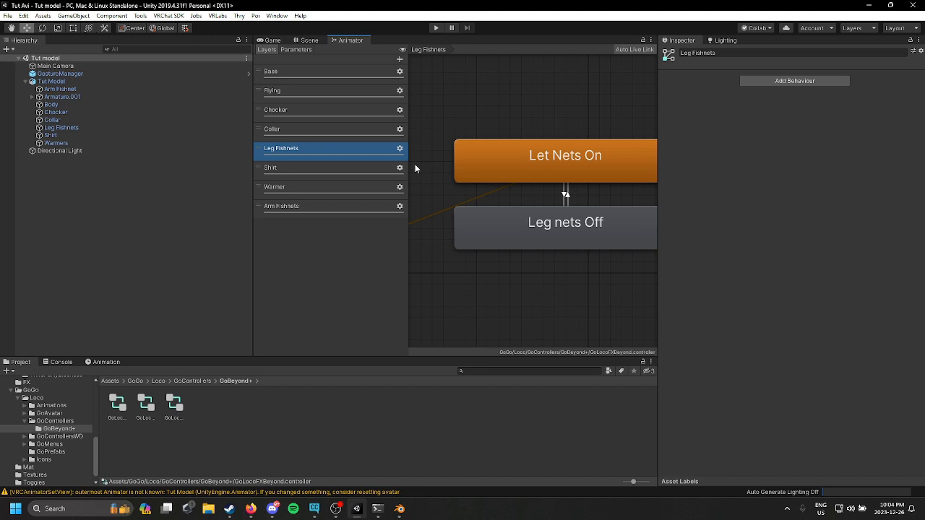
{"action": "left_click", "coordinate": [567, 197]}
{"action": "left_click", "coordinate": [583, 171]}
{"action": "left_click", "coordinate": [580, 232]}
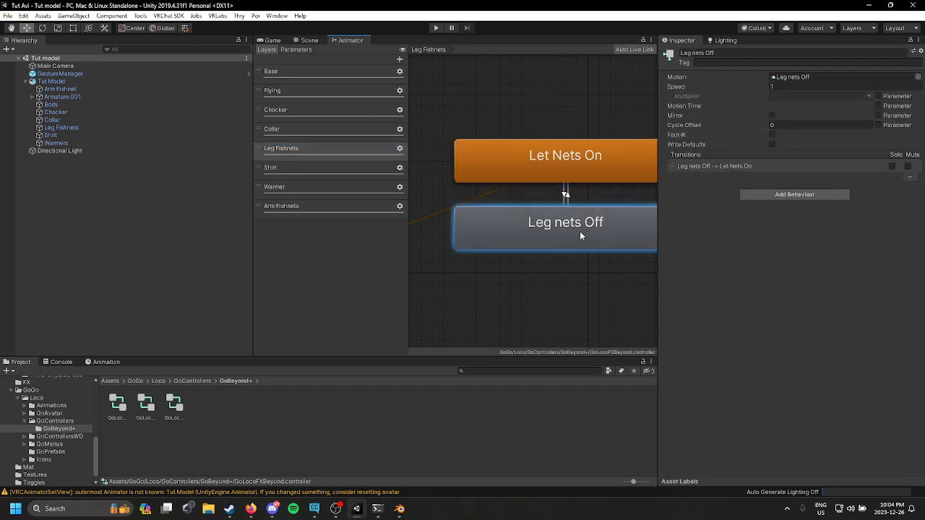
{"action": "left_click", "coordinate": [313, 189]}
{"action": "left_click", "coordinate": [526, 165]}
{"action": "left_click", "coordinate": [507, 205]}
{"action": "middle_click_drag", "start_coordinate": [466, 130], "coordinate": [557, 165]}
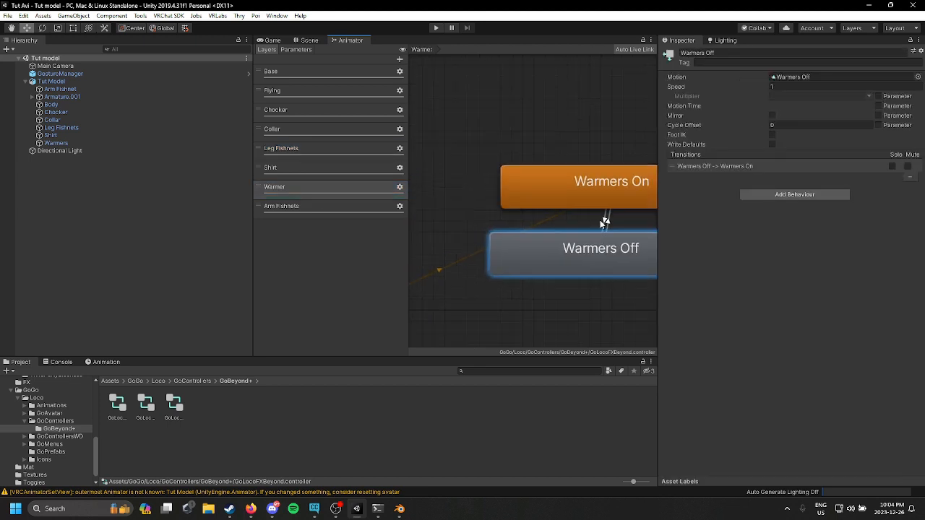
{"action": "scroll", "coordinate": [556, 164], "scroll_direction": "down", "scroll_amount": 1}
{"action": "left_click", "coordinate": [455, 173]}
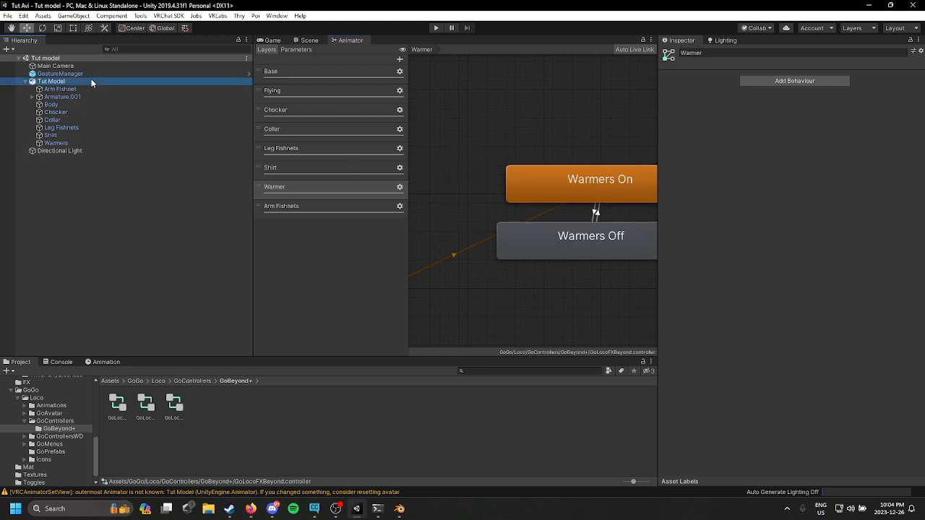
Step: Open the GoLocoGesture controller from the avatar descriptor's Gesture playable layer
{"action": "left_click", "coordinate": [91, 80]}
{"action": "left_click", "coordinate": [272, 40]}
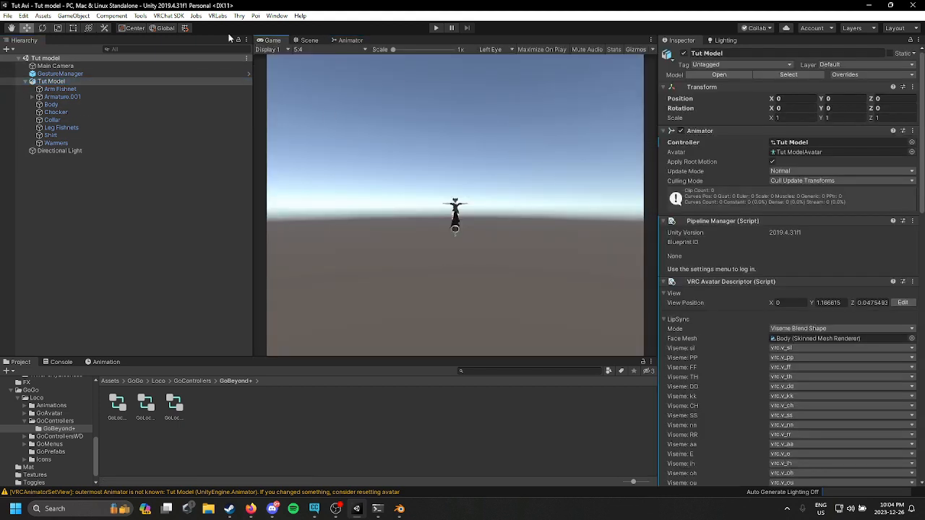
{"action": "left_click", "coordinate": [315, 41]}
{"action": "scroll", "coordinate": [789, 267], "scroll_direction": "down", "scroll_amount": 10}
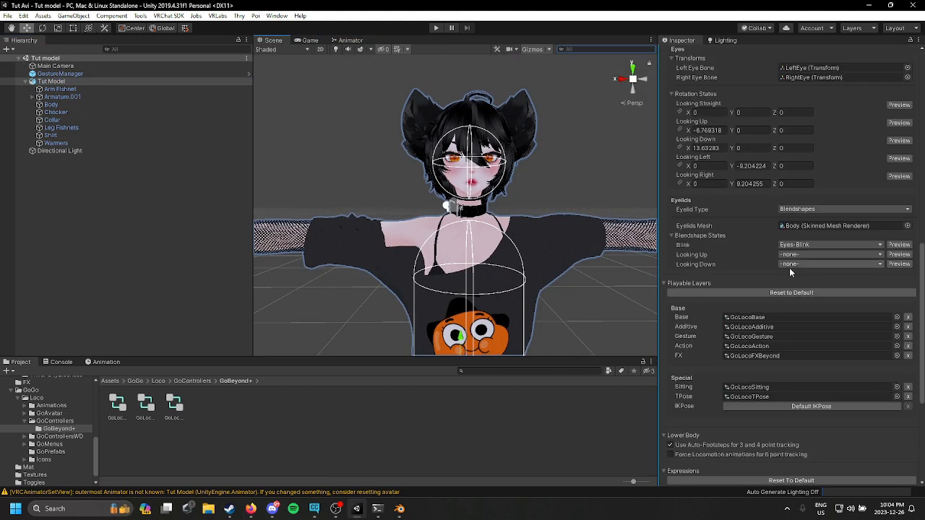
{"action": "scroll", "coordinate": [822, 324], "scroll_direction": "down", "scroll_amount": 6}
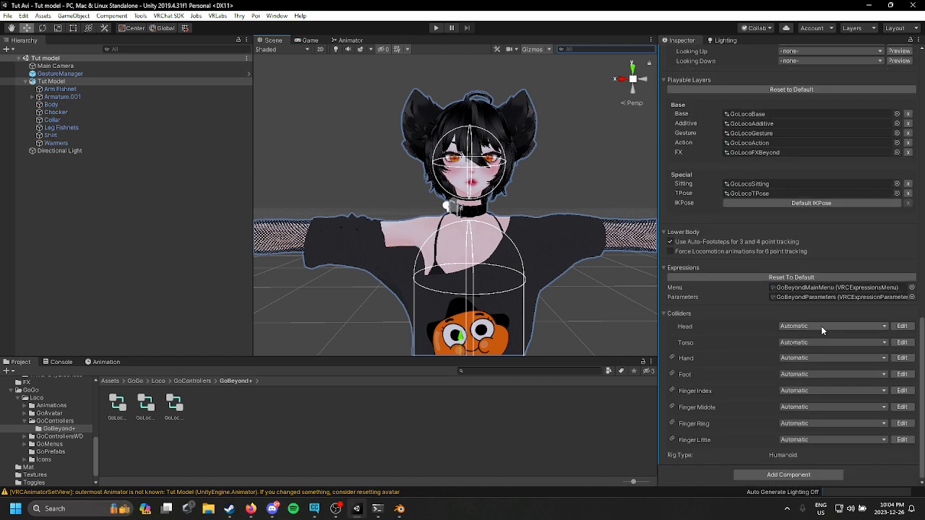
{"action": "scroll", "coordinate": [821, 330], "scroll_direction": "up", "scroll_amount": 3}
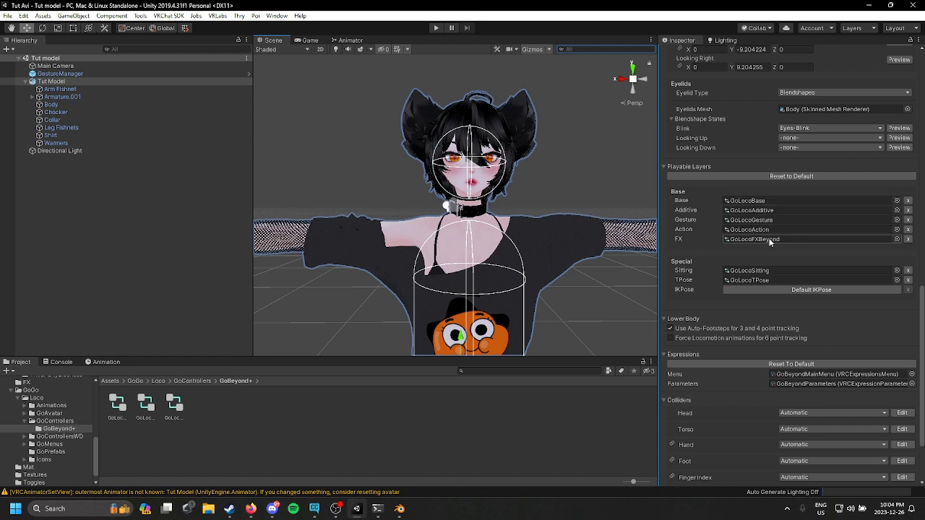
{"action": "double_click", "coordinate": [784, 217]}
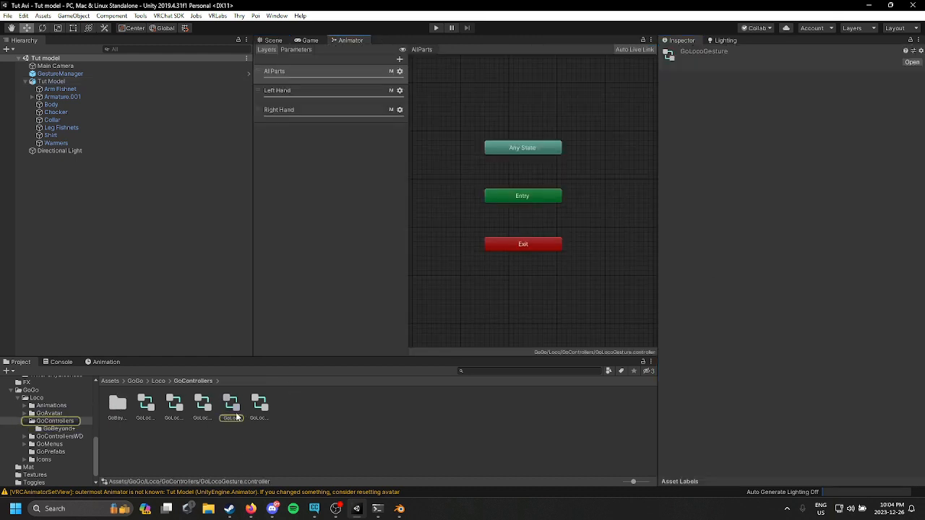
Step: Duplicate the GoLocoGesture controller and move the copy into the Assets folder
{"action": "key", "text": "ctrl+d"}
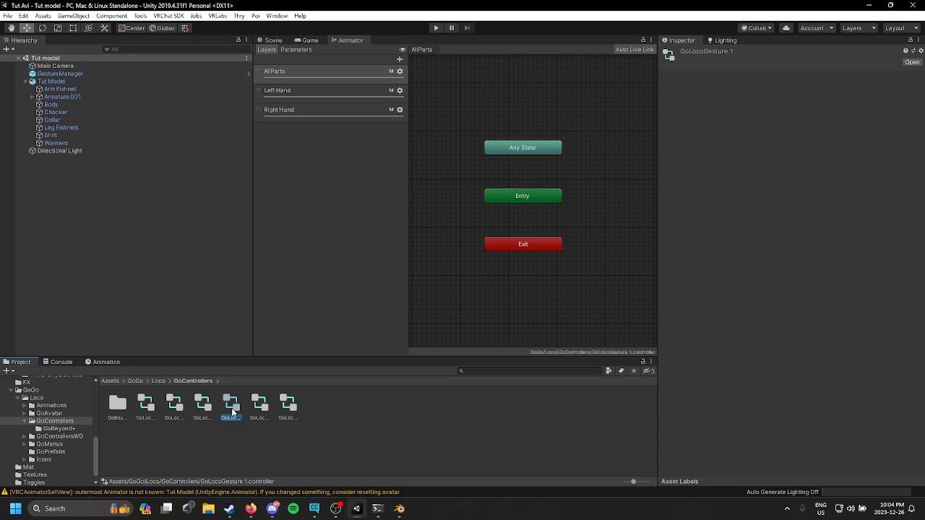
{"action": "scroll", "coordinate": [29, 402], "scroll_direction": "up", "scroll_amount": 10}
{"action": "left_click_drag", "start_coordinate": [229, 399], "coordinate": [46, 396]}
{"action": "scroll", "coordinate": [54, 400], "scroll_direction": "up", "scroll_amount": 10}
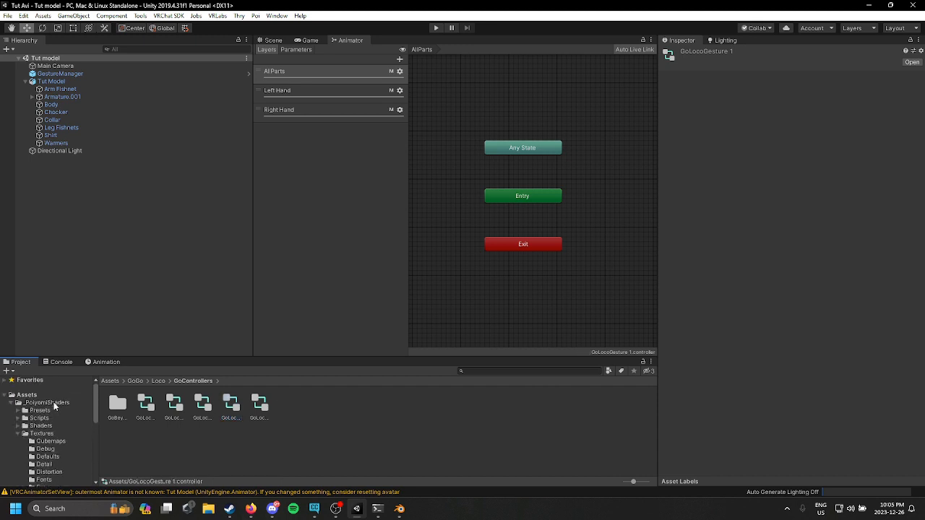
{"action": "left_click", "coordinate": [49, 394]}
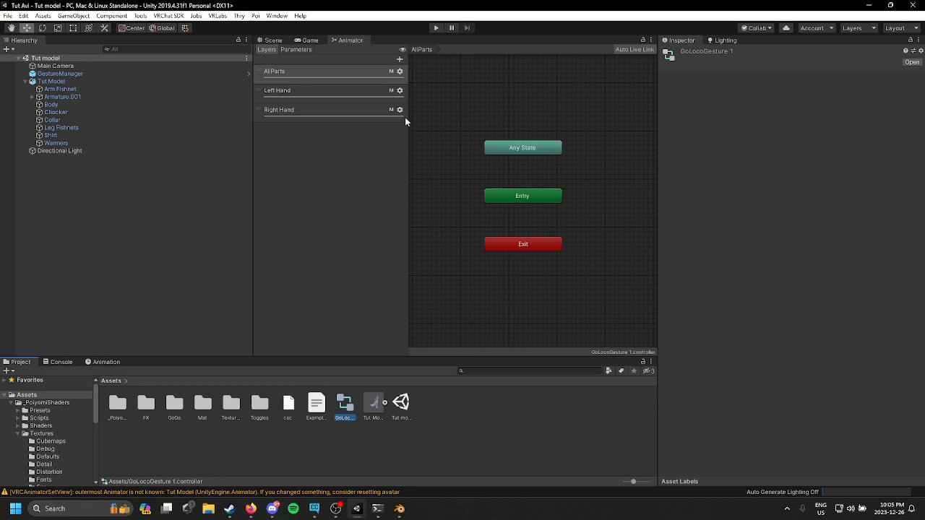
Step: Delete the AllParts layer from the duplicated gesture controller
{"action": "left_click", "coordinate": [400, 90]}
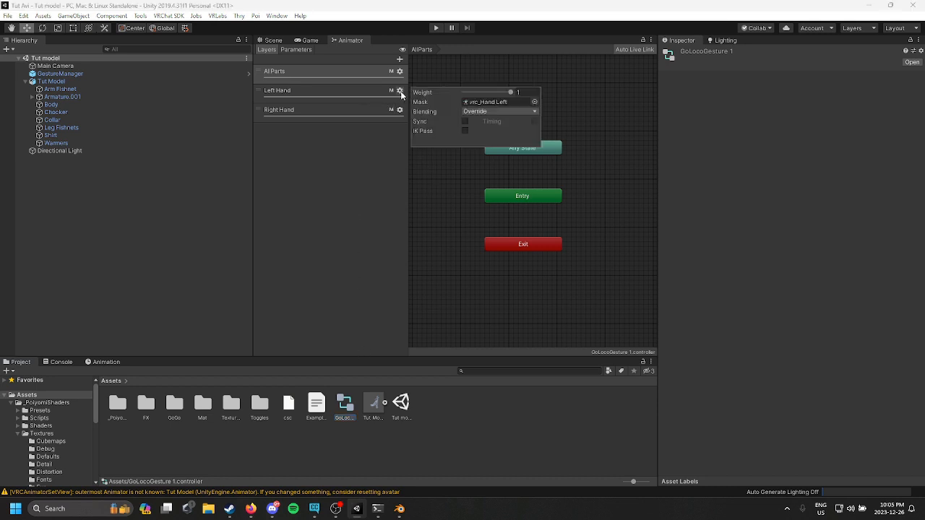
{"action": "left_click", "coordinate": [384, 78]}
{"action": "right_click", "coordinate": [384, 79]}
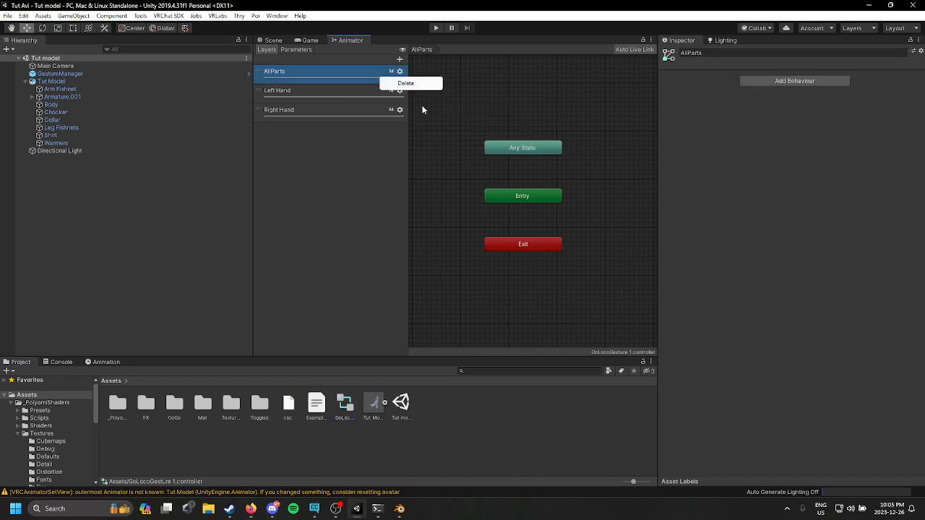
{"action": "left_click", "coordinate": [419, 83]}
{"action": "double_click", "coordinate": [329, 72]}
{"action": "left_click", "coordinate": [359, 79]}
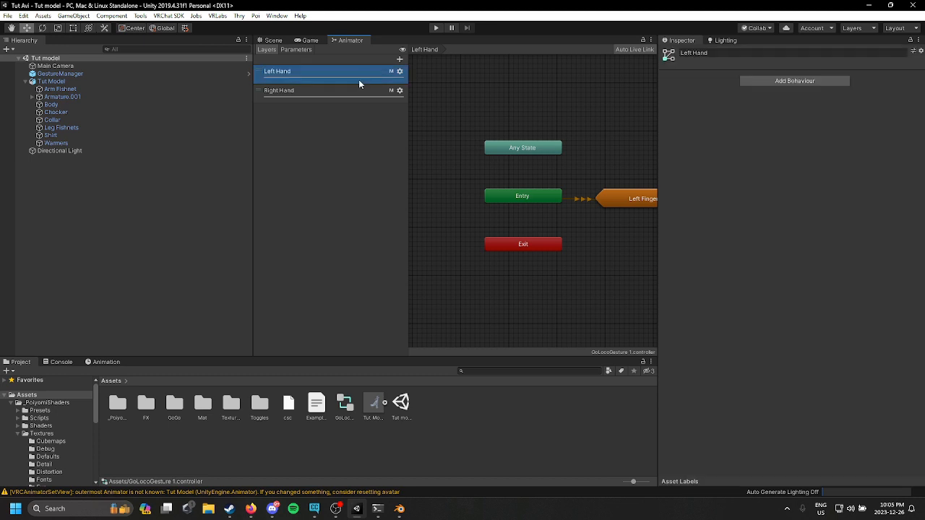
Step: Assign the Default animation from the FX folder as the Idle state's motion inside the Left Hand's Left Finger state machine
{"action": "middle_click_drag", "start_coordinate": [611, 178], "coordinate": [551, 195]}
{"action": "double_click", "coordinate": [556, 198]}
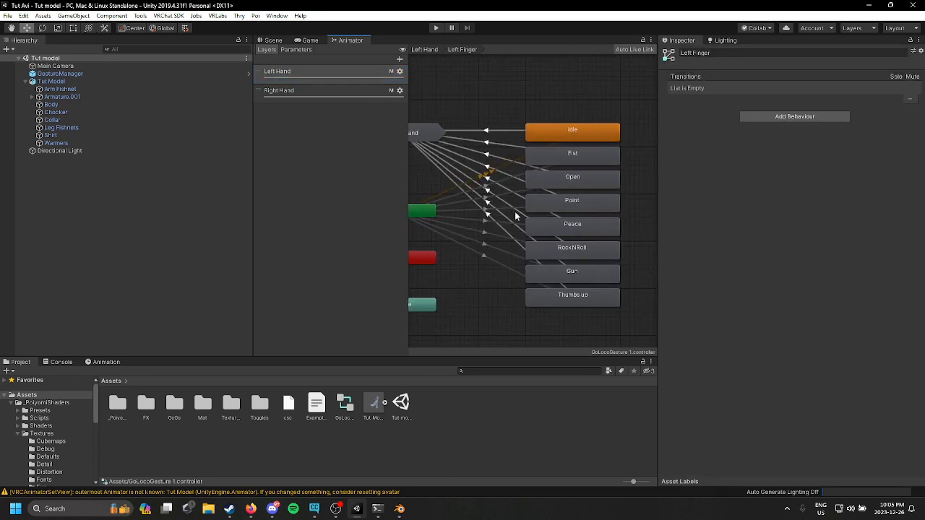
{"action": "double_click", "coordinate": [147, 408]}
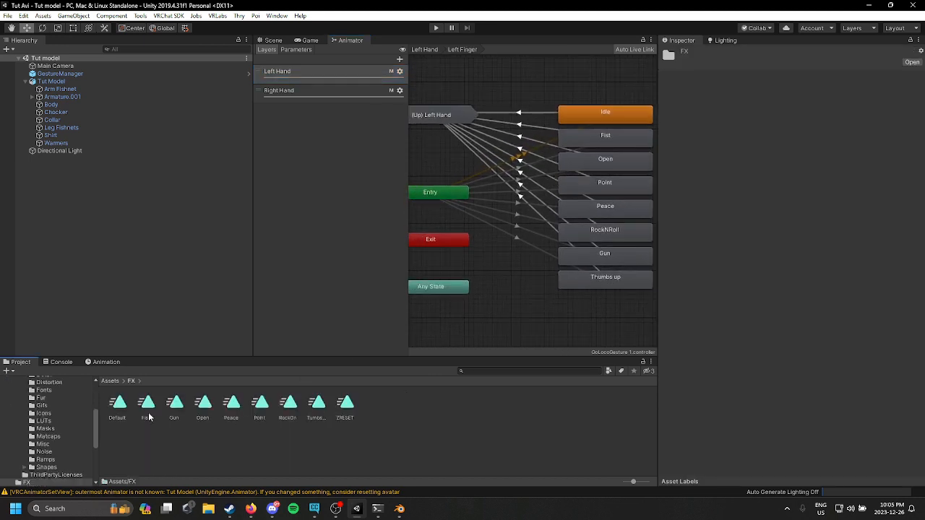
{"action": "left_click", "coordinate": [460, 190]}
{"action": "mouse_move", "coordinate": [551, 147]}
{"action": "middle_mouse_down"}
{"action": "mouse_move", "coordinate": [576, 175]}
{"action": "mouse_move", "coordinate": [570, 181]}
{"action": "mouse_move", "coordinate": [549, 153]}
{"action": "middle_mouse_up"}
{"action": "scroll", "coordinate": [609, 151], "scroll_direction": "up", "scroll_amount": 1}
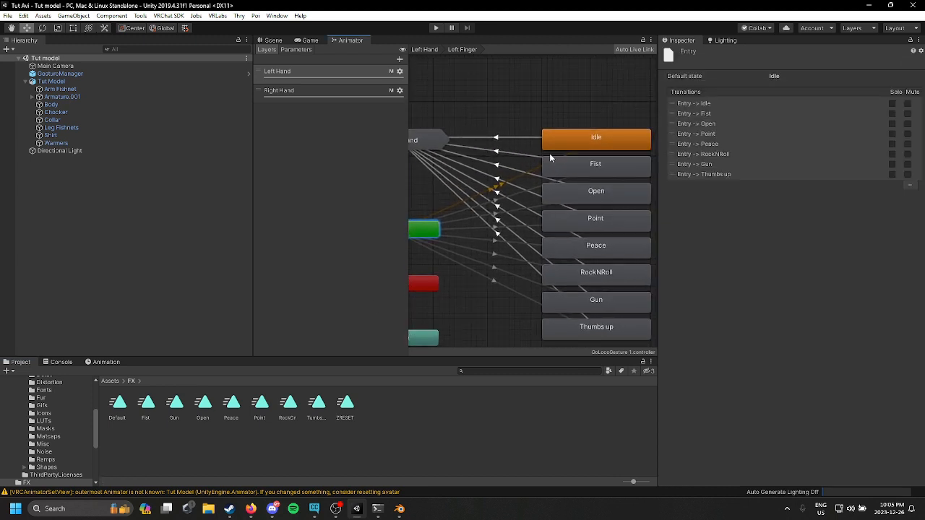
{"action": "left_click", "coordinate": [557, 143]}
{"action": "middle_click_drag", "start_coordinate": [571, 189], "coordinate": [531, 169]}
{"action": "left_click_drag", "start_coordinate": [118, 420], "coordinate": [808, 78]}
Step: Assign the Fist and Open animations as motions of the Fist and Open states
{"action": "left_click", "coordinate": [570, 145]}
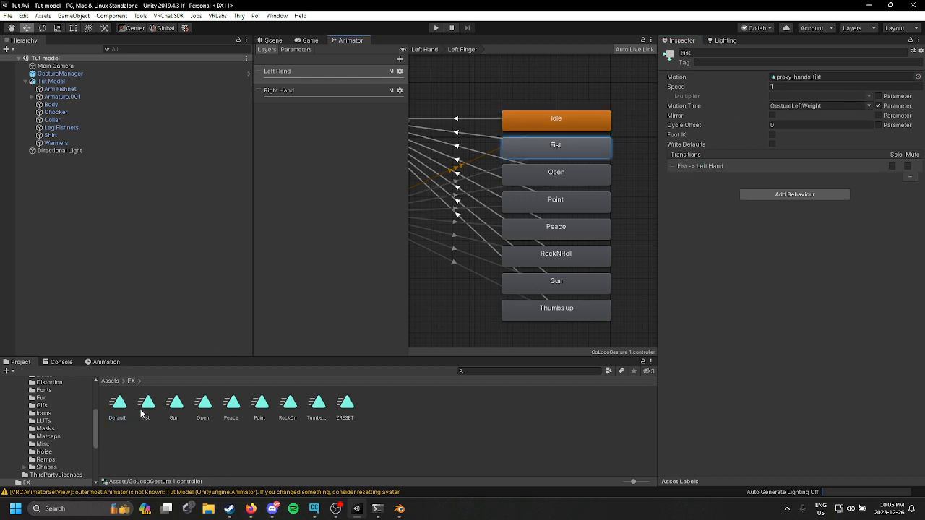
{"action": "left_click_drag", "start_coordinate": [144, 412], "coordinate": [813, 78]}
{"action": "left_click", "coordinate": [557, 172]}
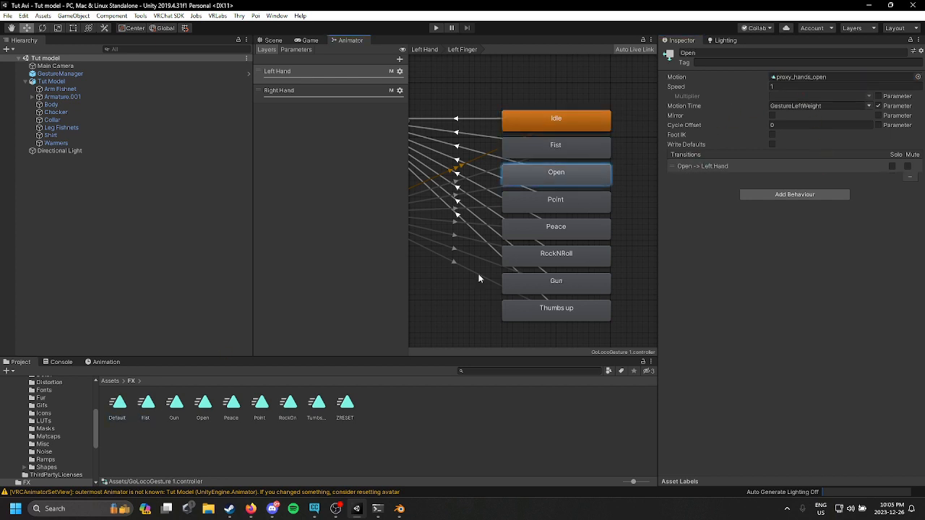
{"action": "left_click_drag", "start_coordinate": [195, 419], "coordinate": [852, 75]}
Step: Assign the Point animation as the Point state's motion and select the Peace state
{"action": "left_click", "coordinate": [588, 203]}
{"action": "left_click_drag", "start_coordinate": [261, 404], "coordinate": [842, 72]}
{"action": "left_click", "coordinate": [572, 237]}
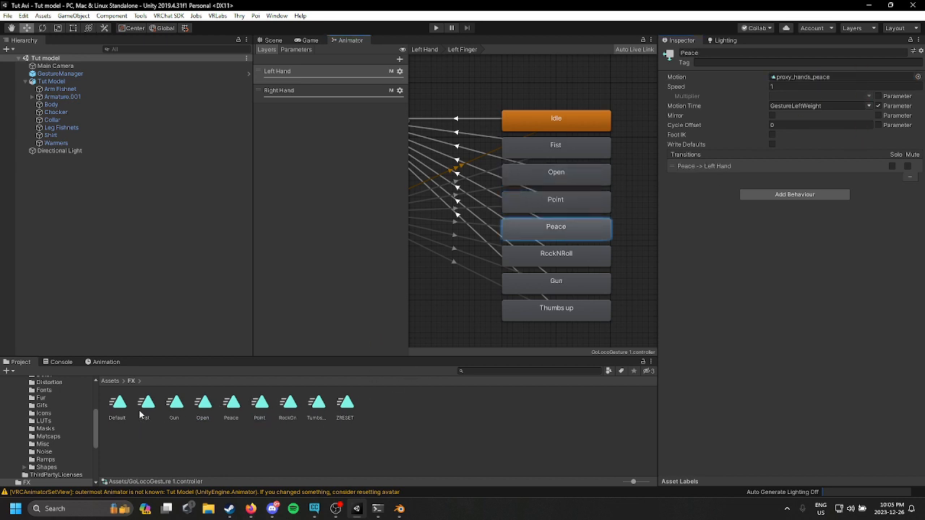
Step: Assign the Peace and RockOn animations as motions of the Peace and RockNRoll states
{"action": "left_click_drag", "start_coordinate": [237, 413], "coordinate": [824, 78]}
{"action": "left_click", "coordinate": [543, 264]}
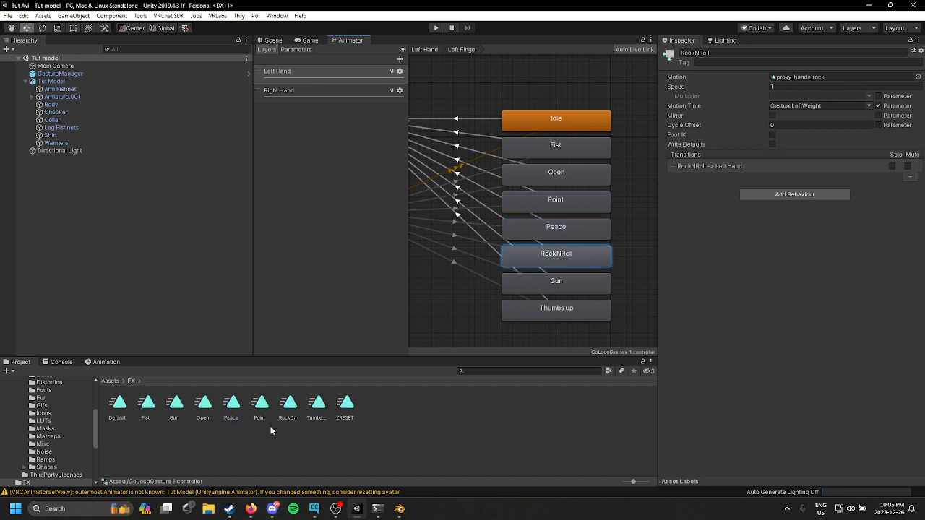
{"action": "left_click_drag", "start_coordinate": [289, 413], "coordinate": [803, 78]}
{"action": "left_click", "coordinate": [546, 287]}
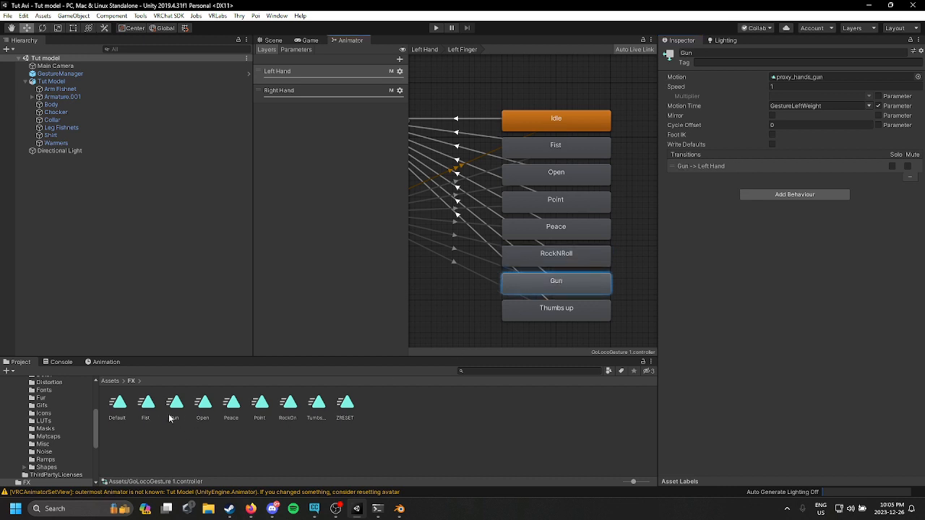
Step: Assign the Gun and Thumbs up animations as motions of the Gun and Thumbs up states
{"action": "left_click_drag", "start_coordinate": [170, 418], "coordinate": [846, 77]}
{"action": "left_click", "coordinate": [591, 308]}
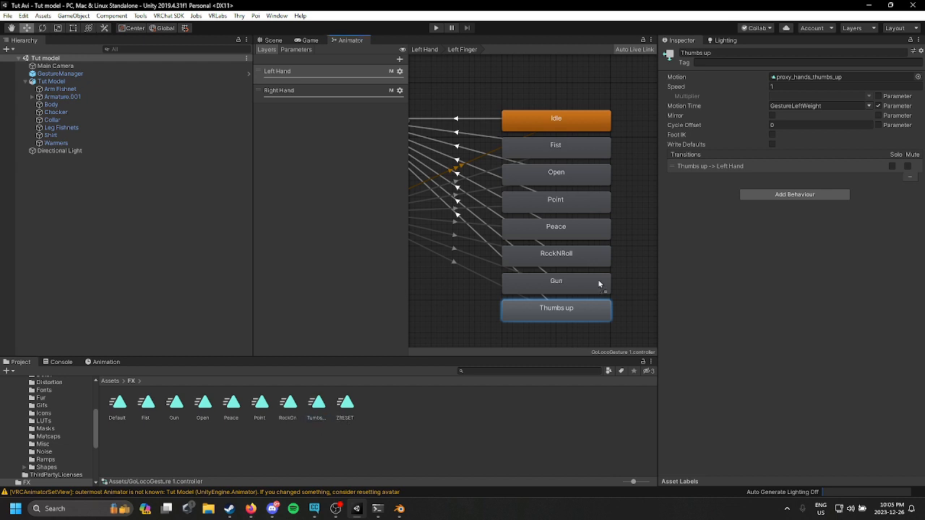
{"action": "left_click_drag", "start_coordinate": [598, 284], "coordinate": [850, 76]}
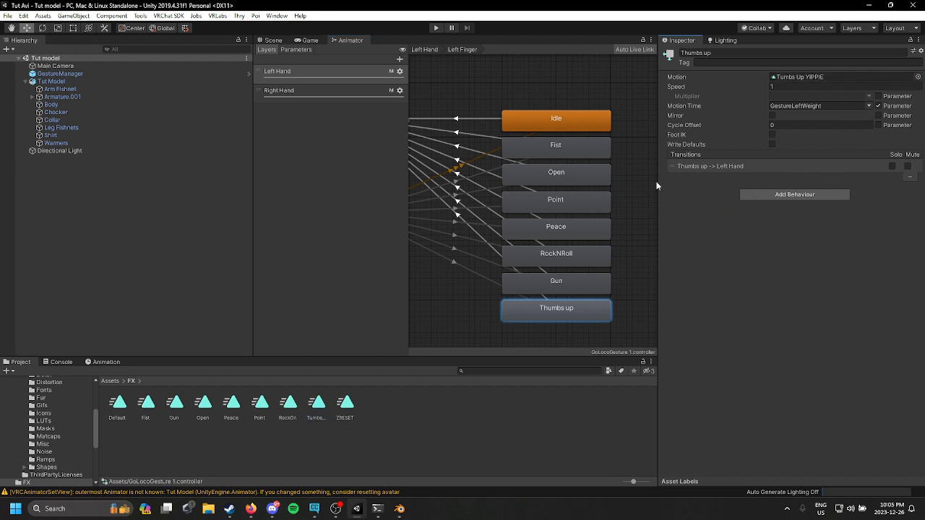
Step: Add a new layer and move it to the top of the gesture controller's layer list
{"action": "left_click", "coordinate": [400, 58]}
{"action": "left_click_drag", "start_coordinate": [324, 97], "coordinate": [354, 69]}
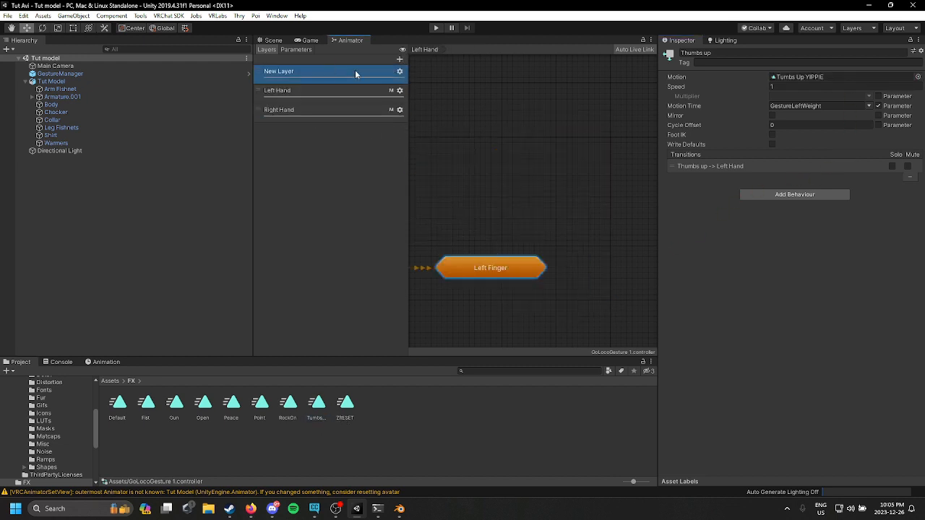
{"action": "left_click", "coordinate": [508, 201]}
{"action": "left_click", "coordinate": [325, 105]}
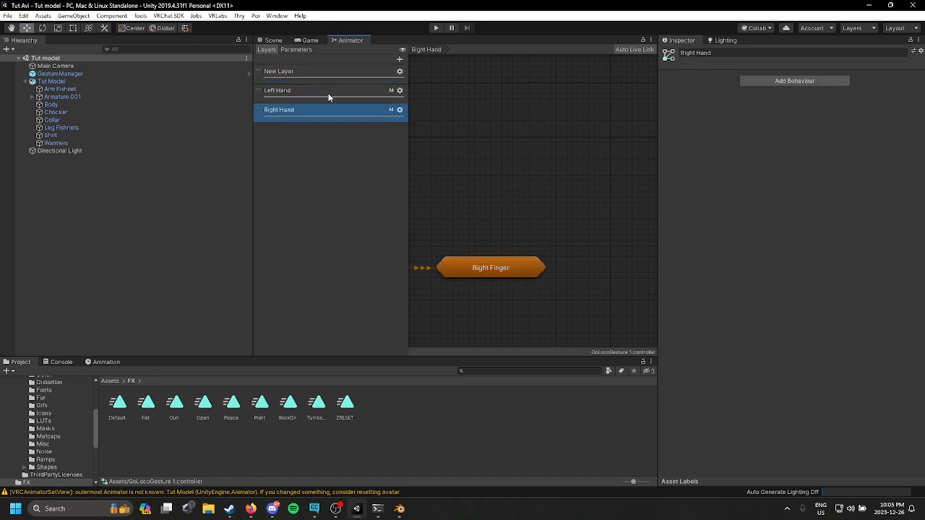
{"action": "left_click", "coordinate": [345, 72]}
Step: Add a ZRESET state from the FX folder's ZRESET animation to the new layer
{"action": "scroll", "coordinate": [632, 215], "scroll_direction": "down", "scroll_amount": 1}
{"action": "middle_click_drag", "start_coordinate": [545, 199], "coordinate": [504, 185]}
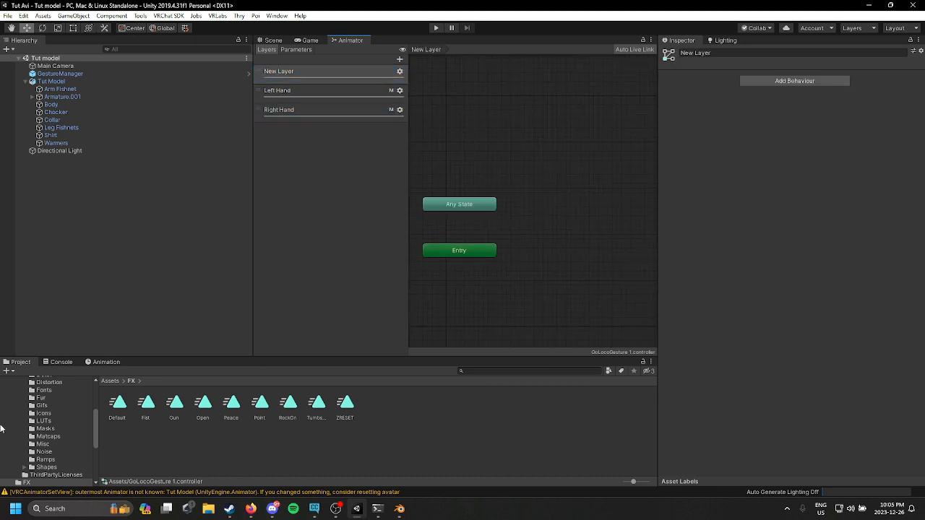
{"action": "scroll", "coordinate": [3, 427], "scroll_direction": "up", "scroll_amount": 2}
{"action": "scroll", "coordinate": [37, 423], "scroll_direction": "up", "scroll_amount": 2}
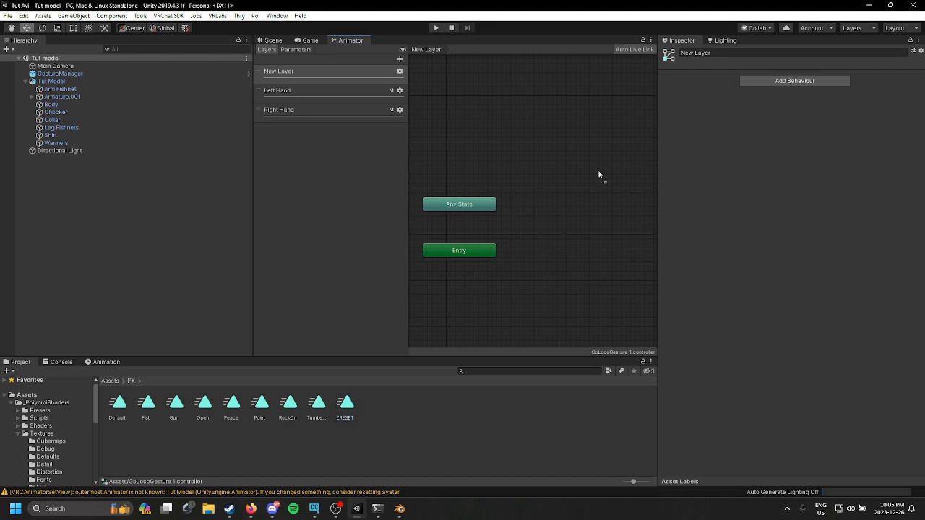
{"action": "left_click_drag", "start_coordinate": [599, 175], "coordinate": [518, 237]}
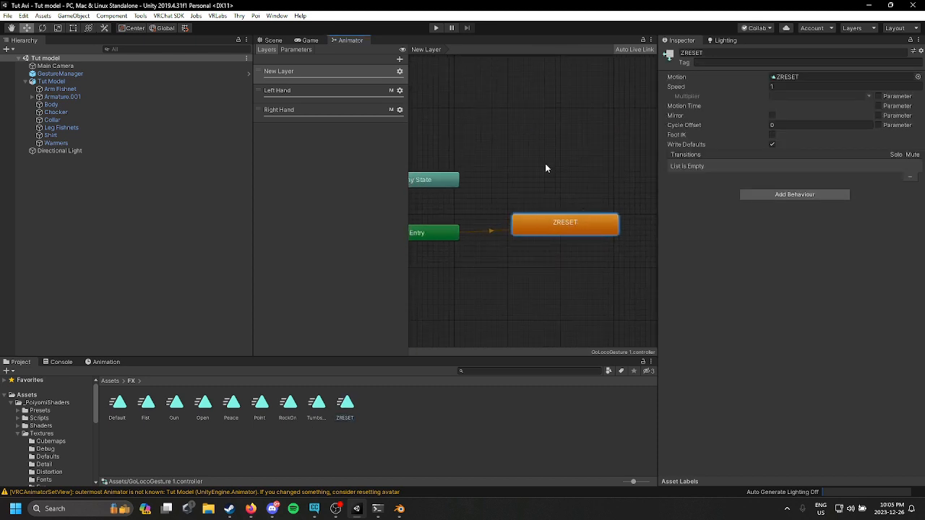
Step: Rename the new layer FX Reset
{"action": "double_click", "coordinate": [310, 68]}
{"action": "key", "text": "BackSpace"}
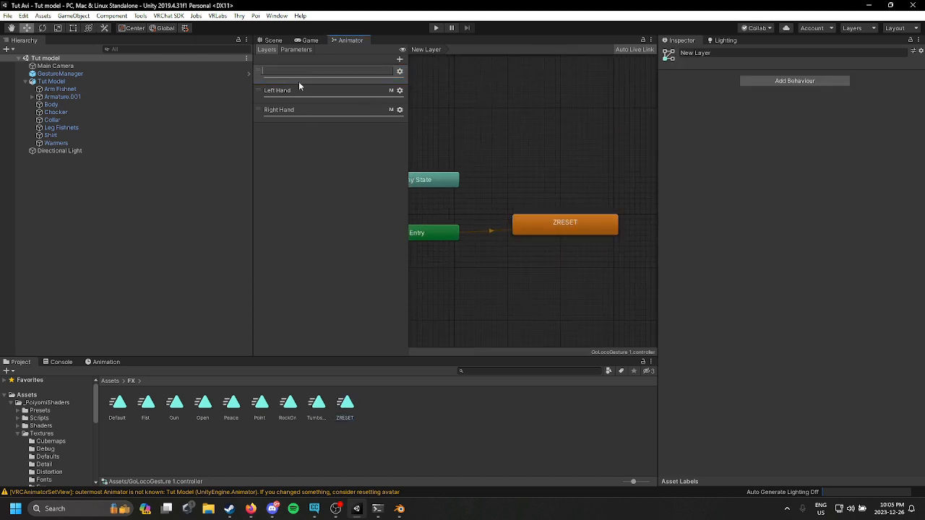
{"action": "type", "text": "FX Reset"}
{"action": "key", "text": "Return"}
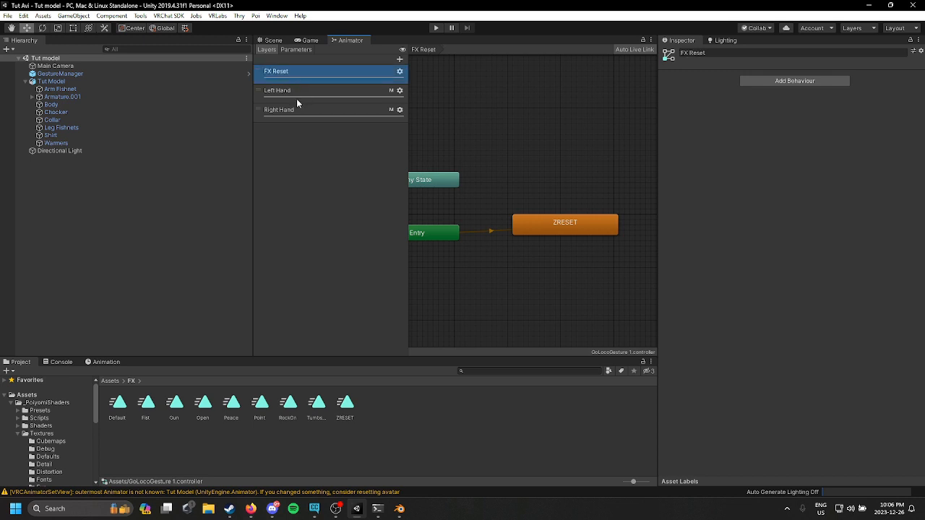
Step: Inspect the Fist state's motion inside the Left Hand layer's Left Finger state machine
{"action": "left_click", "coordinate": [297, 98]}
{"action": "double_click", "coordinate": [578, 236]}
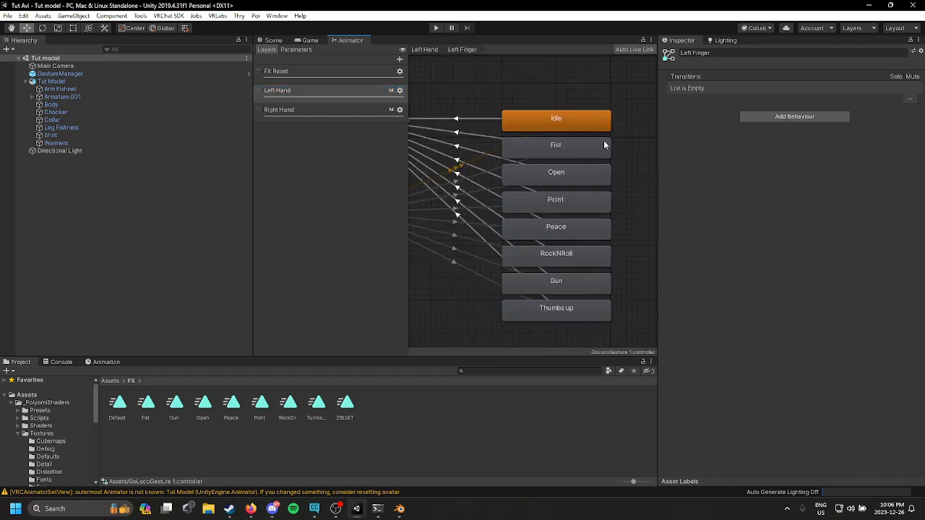
{"action": "left_click", "coordinate": [599, 130]}
{"action": "left_click", "coordinate": [580, 150]}
{"action": "scroll", "coordinate": [611, 186], "scroll_direction": "down", "scroll_amount": 5}
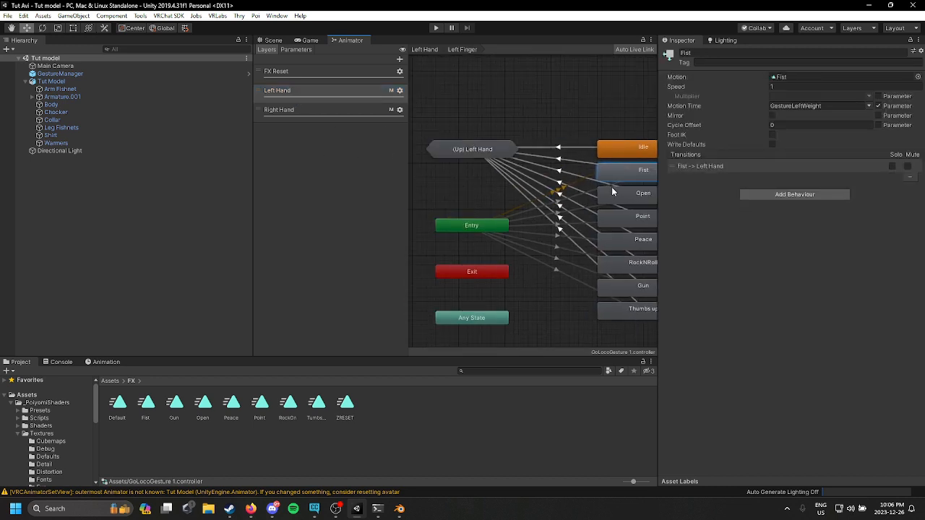
{"action": "left_click", "coordinate": [311, 71]}
{"action": "left_click", "coordinate": [50, 81]}
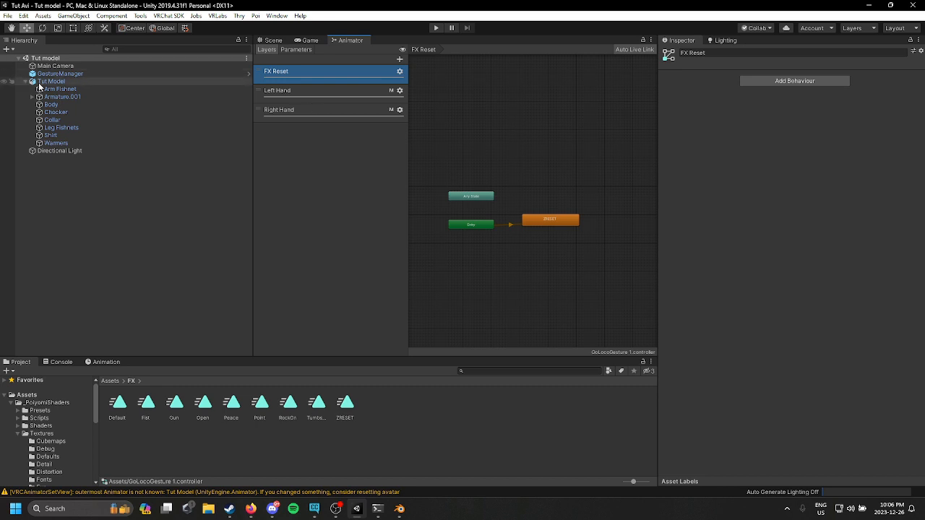
{"action": "left_click", "coordinate": [282, 41]}
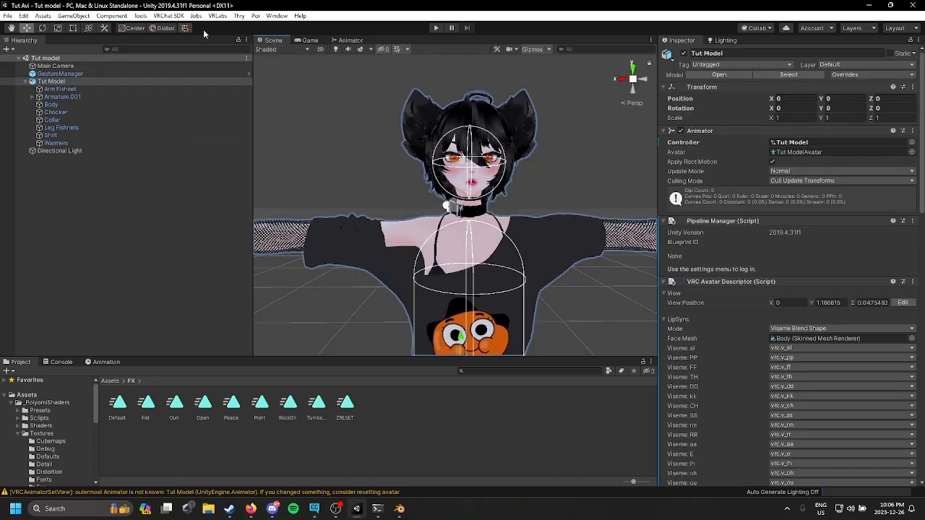
{"action": "left_click", "coordinate": [170, 16]}
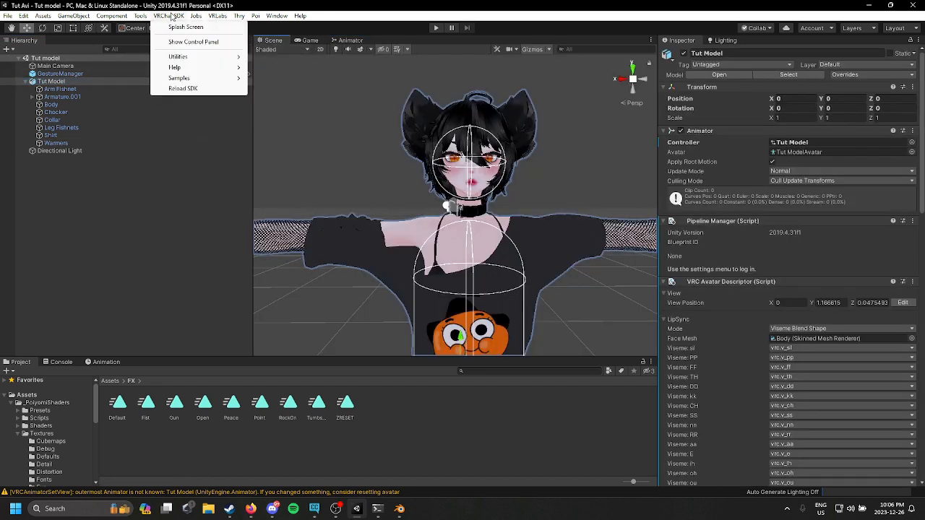
{"action": "mouse_move", "coordinate": [151, 42]}
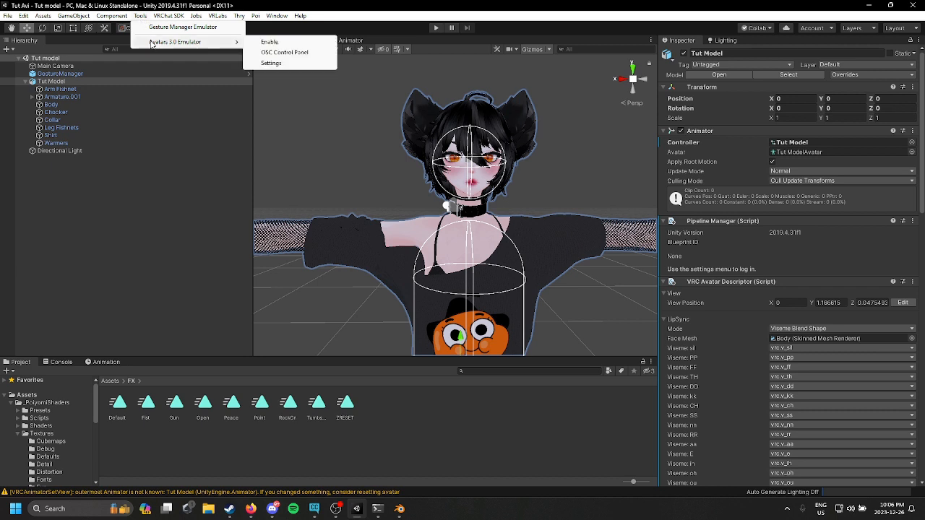
{"action": "mouse_move", "coordinate": [76, 16]}
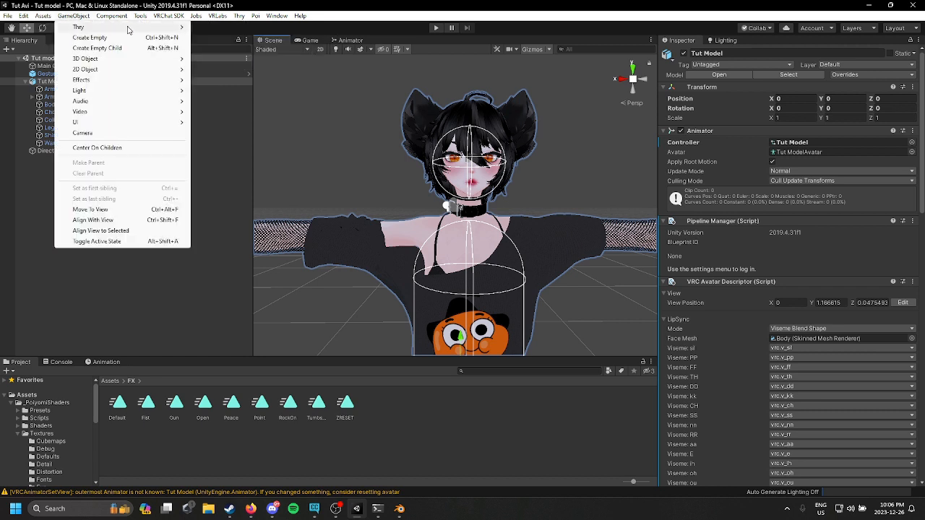
{"action": "mouse_move", "coordinate": [144, 21]}
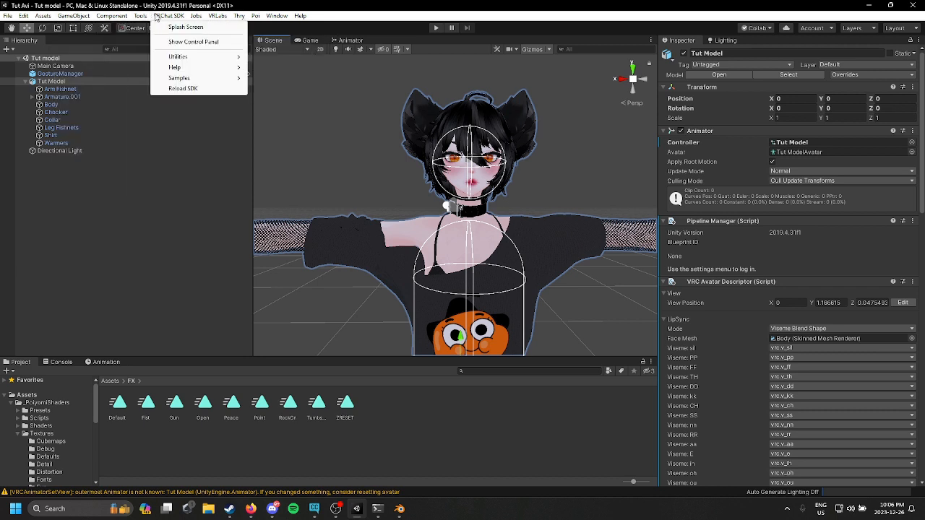
{"action": "mouse_move", "coordinate": [207, 19]}
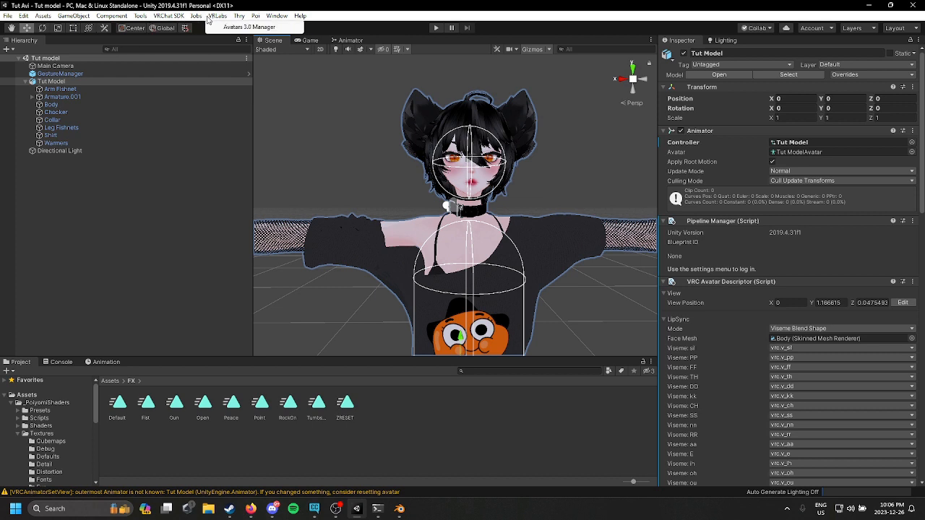
{"action": "left_click", "coordinate": [246, 27]}
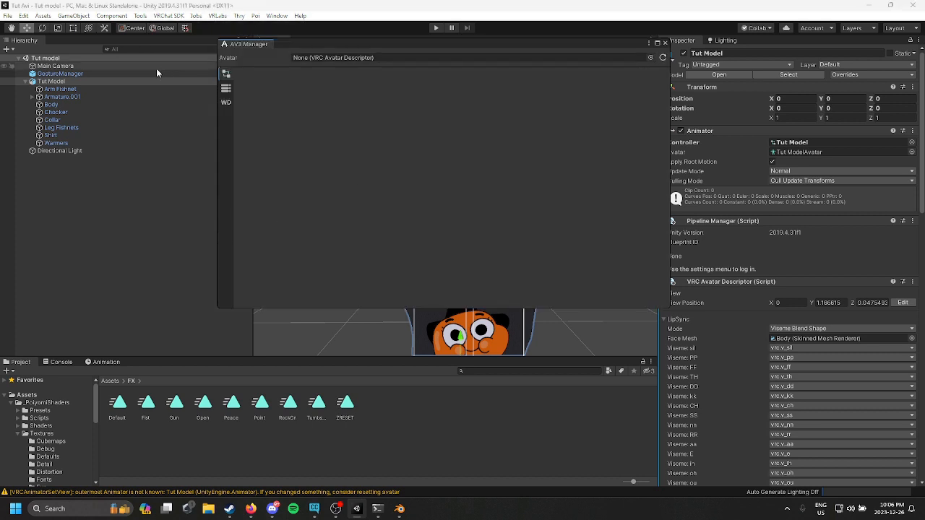
{"action": "left_click_drag", "start_coordinate": [97, 82], "coordinate": [374, 58]}
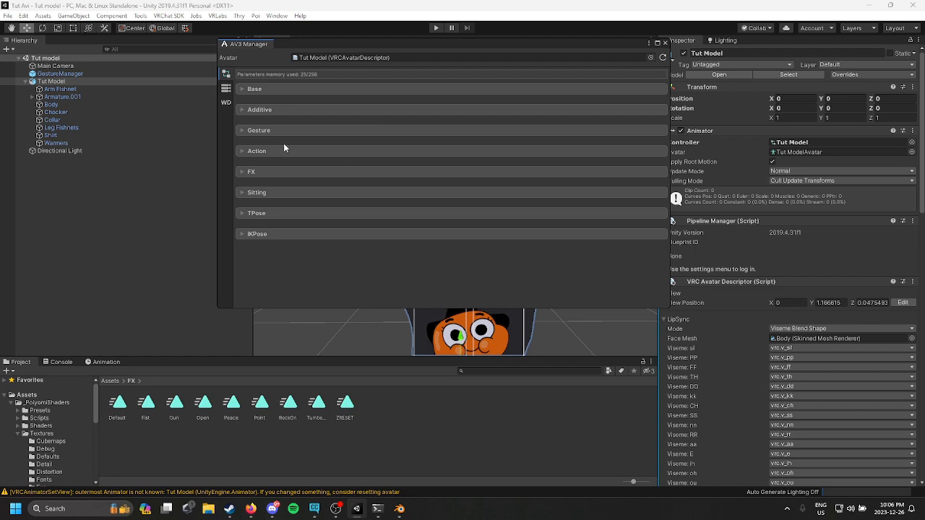
{"action": "left_click", "coordinate": [264, 174]}
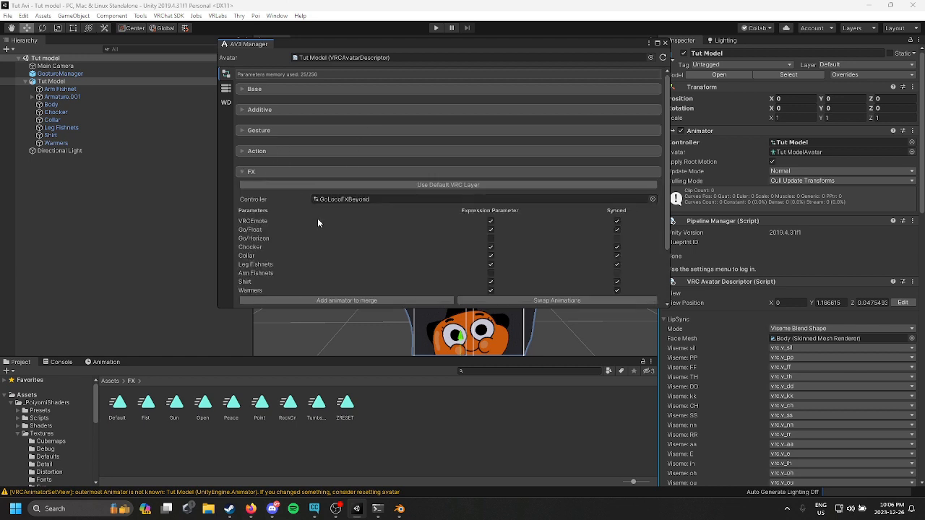
{"action": "scroll", "coordinate": [413, 249], "scroll_direction": "down", "scroll_amount": 1}
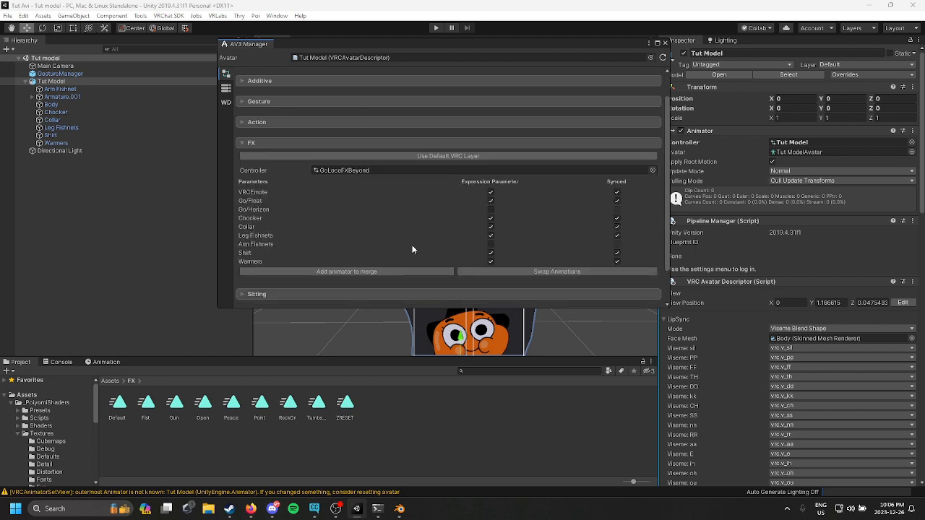
{"action": "left_click", "coordinate": [360, 272]}
{"action": "scroll", "coordinate": [357, 220], "scroll_direction": "down", "scroll_amount": 1}
{"action": "left_click", "coordinate": [652, 257]}
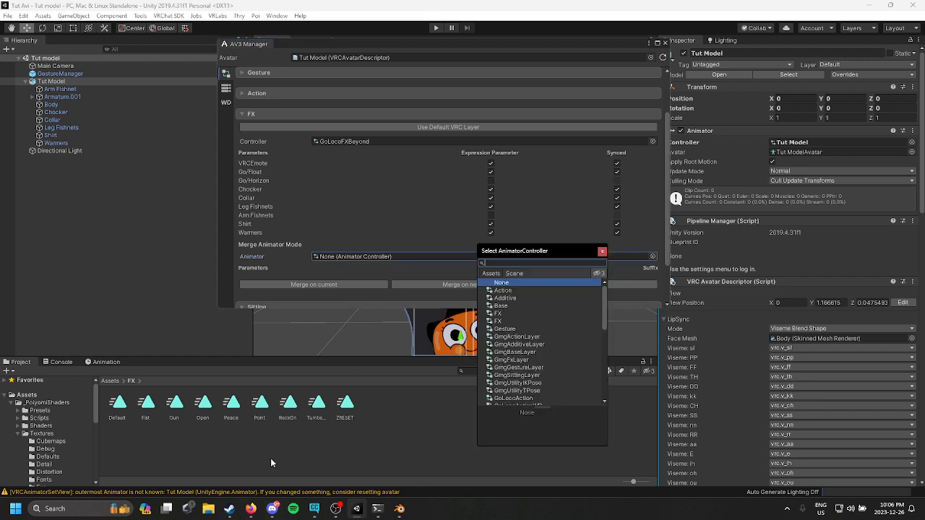
{"action": "left_click", "coordinate": [468, 403]}
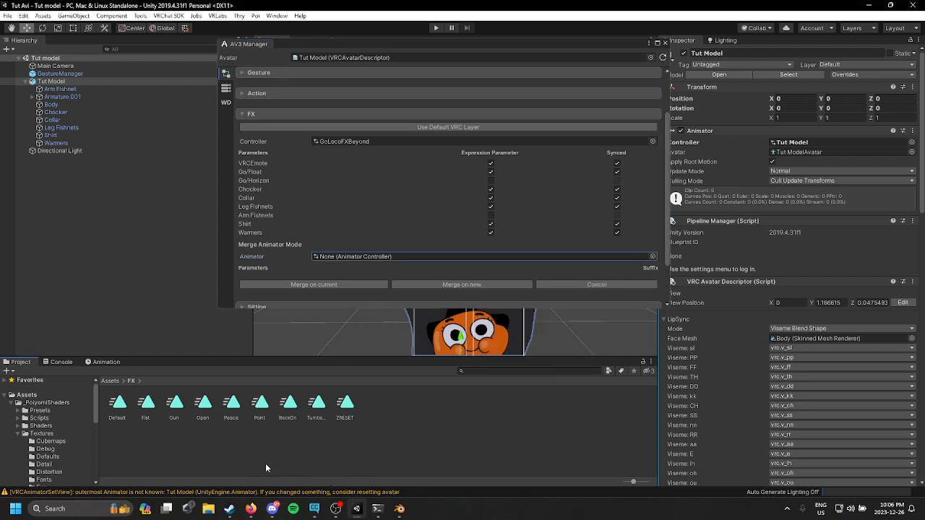
{"action": "left_click", "coordinate": [110, 381]}
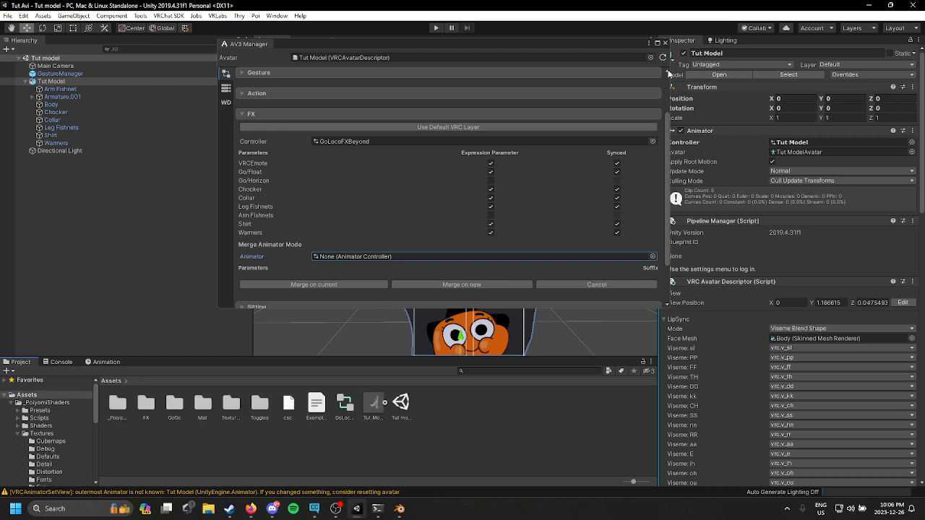
{"action": "left_click", "coordinate": [663, 42]}
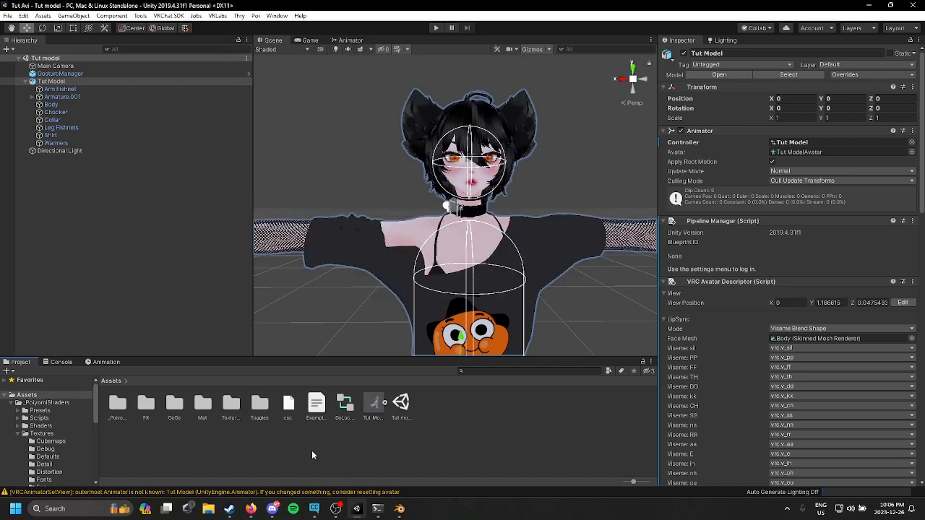
Step: Rename the duplicated gesture controller Face Expressions and move it into the FX folder
{"action": "right_click", "coordinate": [344, 406]}
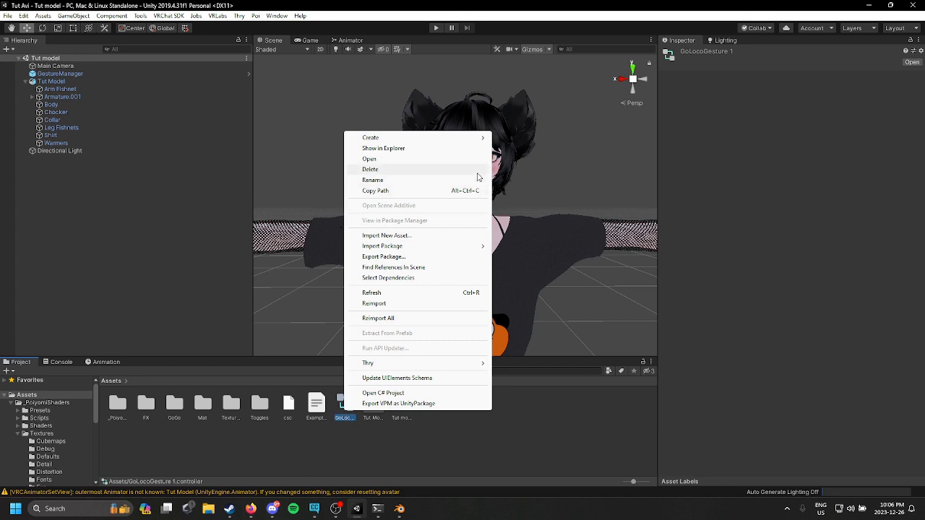
{"action": "left_click", "coordinate": [427, 180]}
{"action": "key", "text": "BackSpace"}
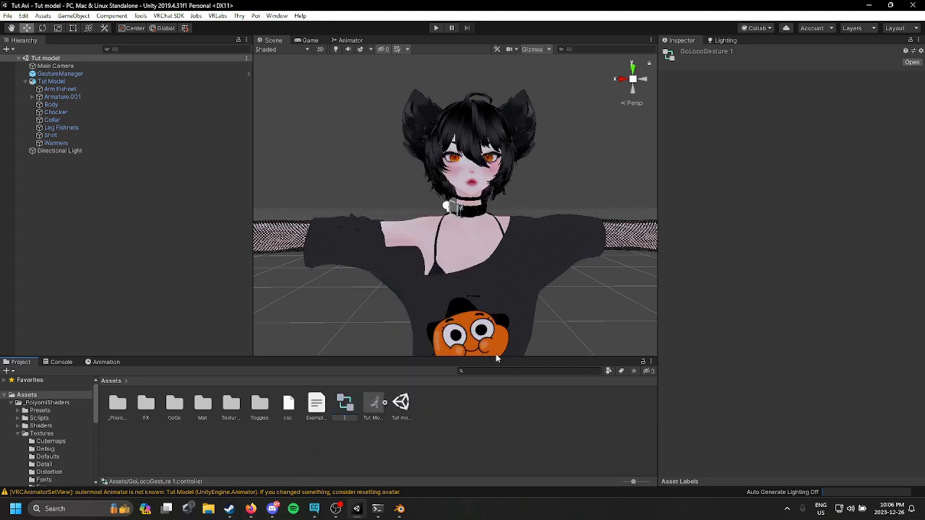
{"action": "type", "text": "Face Expressions"}
{"action": "key", "text": "Return"}
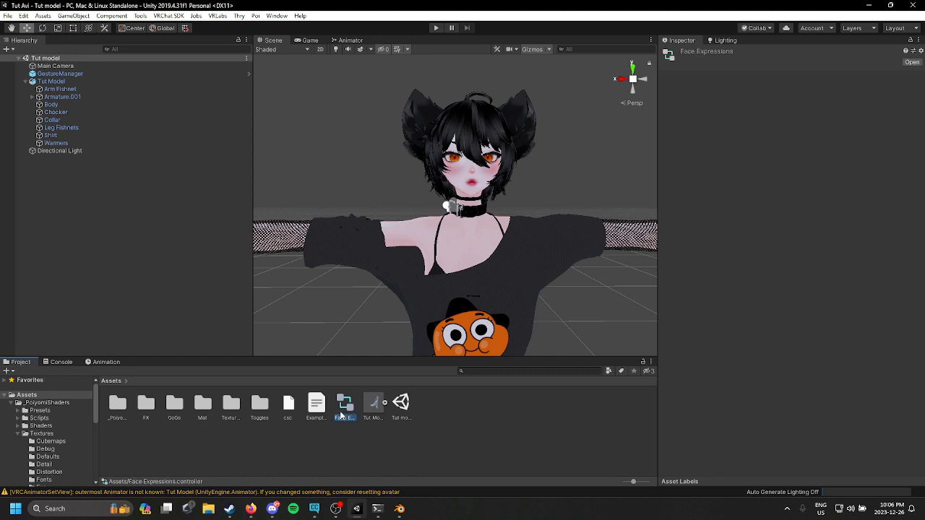
{"action": "left_click_drag", "start_coordinate": [187, 423], "coordinate": [148, 411]}
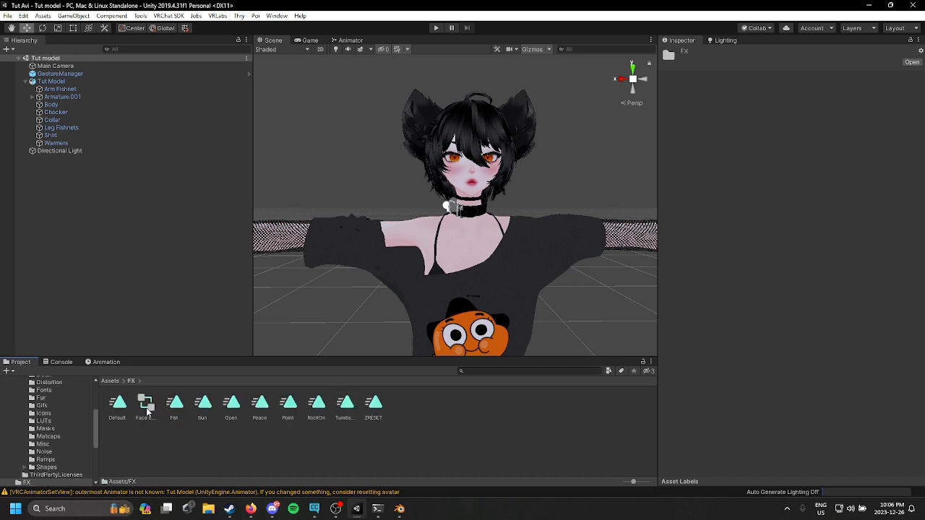
Step: Open the Avatar 3.0 Manager and expand the FX playable layer
{"action": "left_click", "coordinate": [220, 16]}
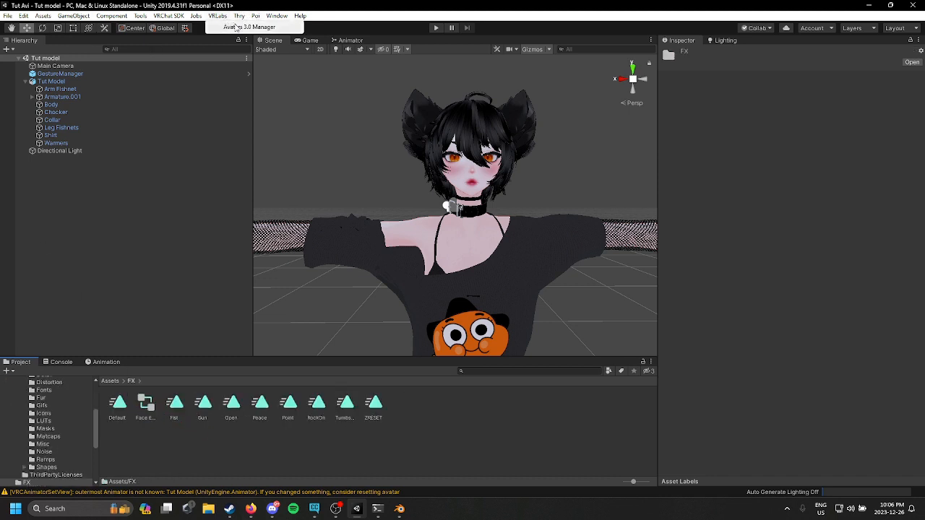
{"action": "left_click", "coordinate": [236, 27]}
{"action": "left_click_drag", "start_coordinate": [78, 81], "coordinate": [446, 58]}
{"action": "left_click", "coordinate": [264, 174]}
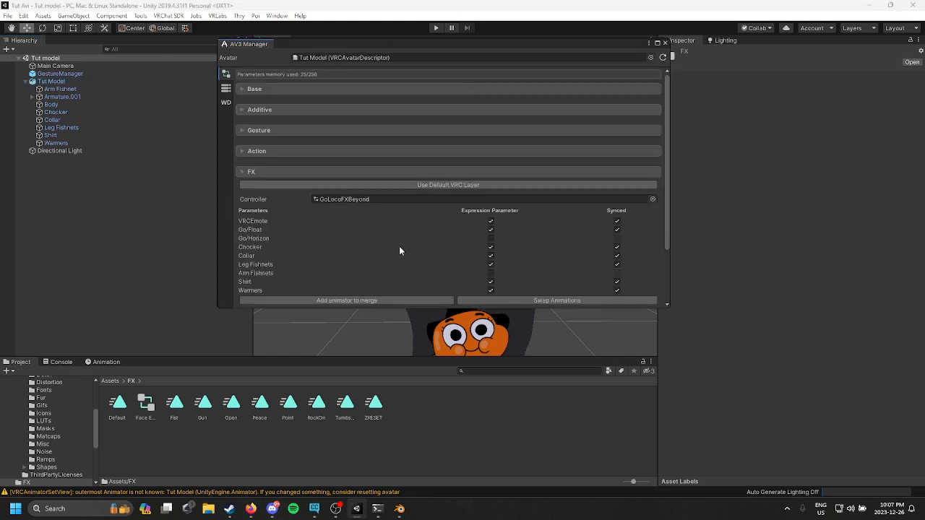
Step: Merge the Face Expressions controller into the current FX controller and close the manager
{"action": "scroll", "coordinate": [390, 257], "scroll_direction": "down", "scroll_amount": 1}
{"action": "left_click", "coordinate": [370, 270]}
{"action": "scroll", "coordinate": [371, 253], "scroll_direction": "down", "scroll_amount": 2}
{"action": "left_click", "coordinate": [653, 228]}
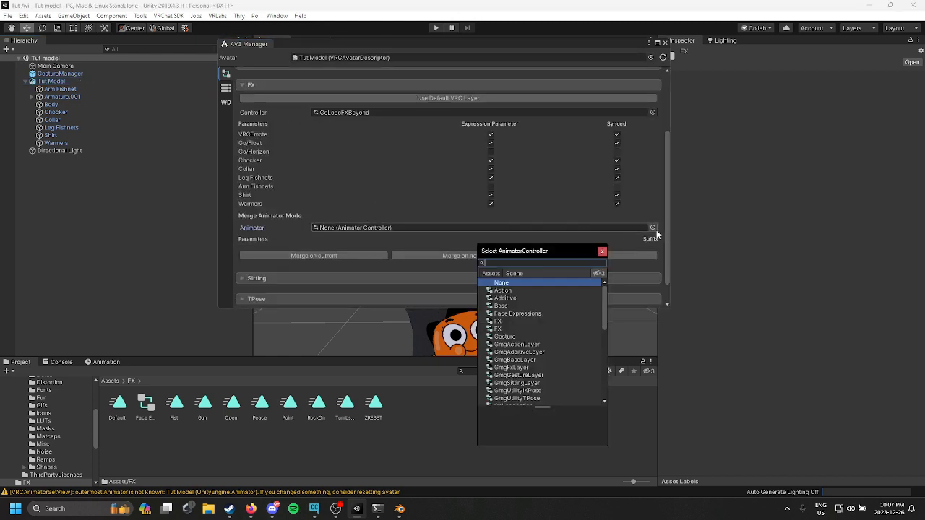
{"action": "left_click", "coordinate": [554, 313]}
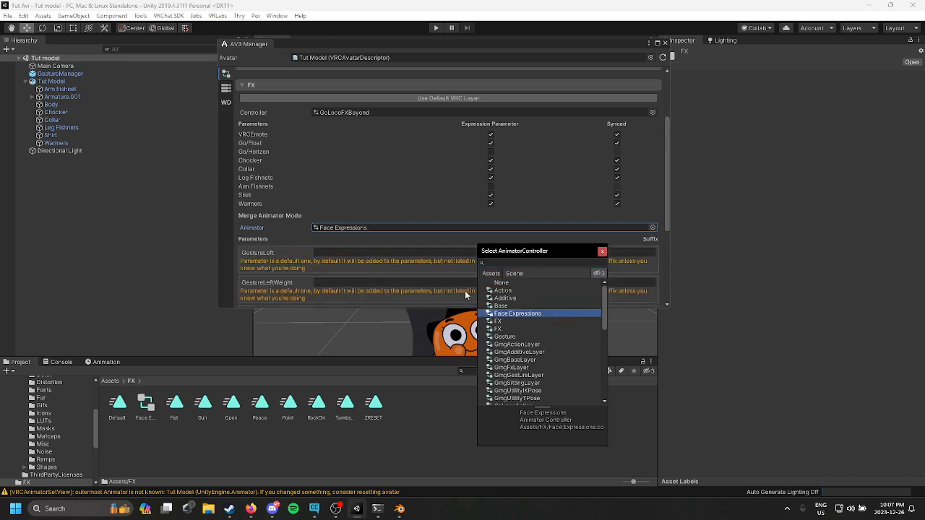
{"action": "left_click", "coordinate": [330, 252]}
{"action": "scroll", "coordinate": [332, 254], "scroll_direction": "down", "scroll_amount": 3}
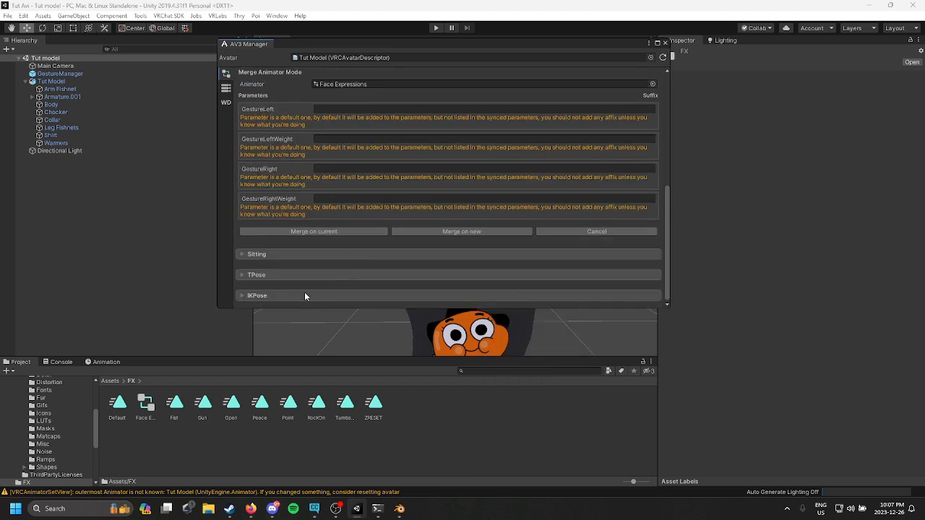
{"action": "left_click", "coordinate": [330, 231]}
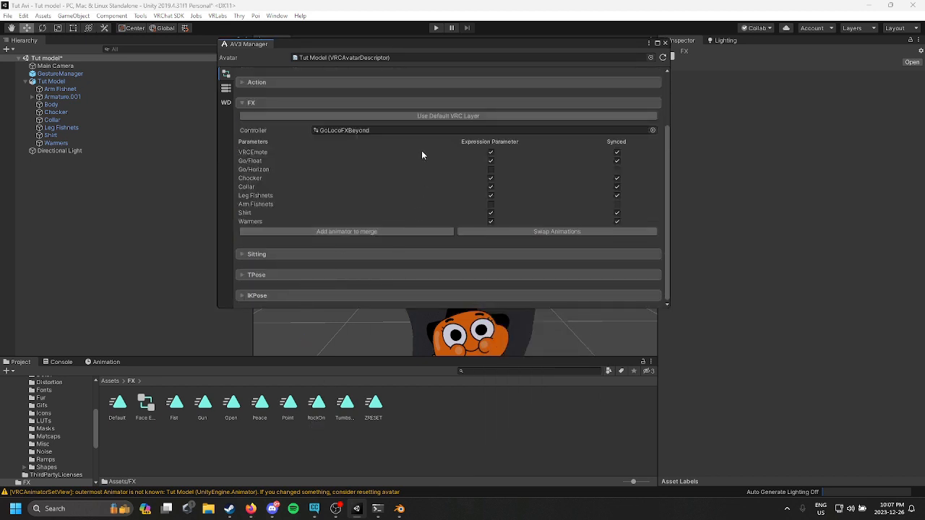
{"action": "left_click", "coordinate": [665, 43]}
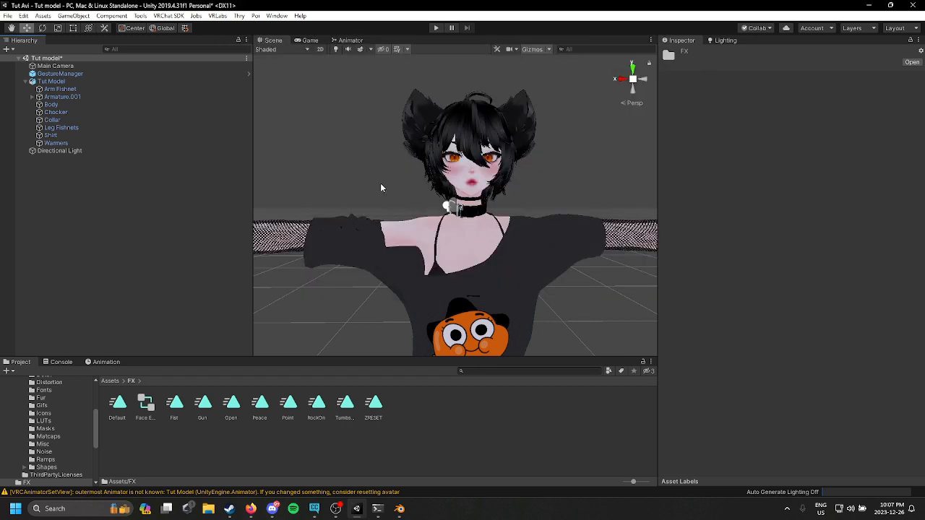
Step: Select the Gesture Manager and enter play mode to preview the avatar
{"action": "left_click", "coordinate": [122, 88]}
{"action": "left_click", "coordinate": [105, 73]}
{"action": "left_click", "coordinate": [781, 184]}
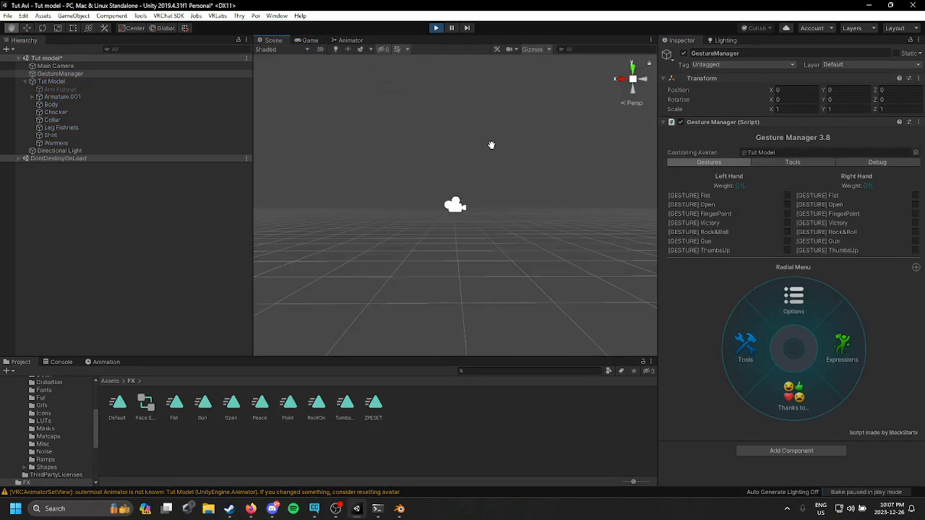
{"action": "scroll", "coordinate": [471, 148], "scroll_direction": "down", "scroll_amount": 5}
{"action": "middle_click_drag", "start_coordinate": [492, 145], "coordinate": [452, 144]}
{"action": "scroll", "coordinate": [451, 144], "scroll_direction": "up", "scroll_amount": 5}
{"action": "scroll", "coordinate": [452, 144], "scroll_direction": "down", "scroll_amount": 4}
Step: Test the left-hand gestures in the Gesture Manager, then exit play mode
{"action": "left_click", "coordinate": [788, 196]}
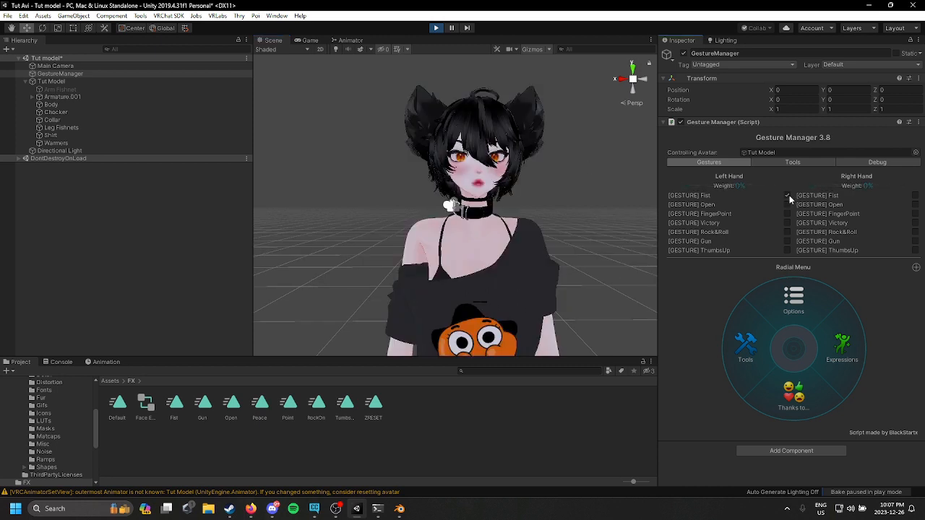
{"action": "left_click", "coordinate": [788, 214]}
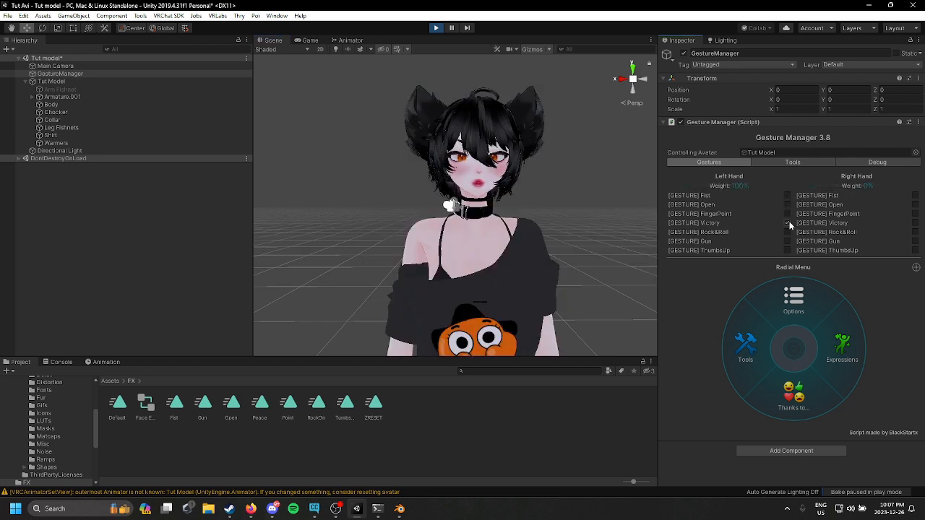
{"action": "left_click", "coordinate": [788, 241]}
{"action": "left_click", "coordinate": [788, 251]}
{"action": "left_click", "coordinate": [788, 232]}
{"action": "left_click", "coordinate": [787, 204]}
{"action": "left_click", "coordinate": [788, 251]}
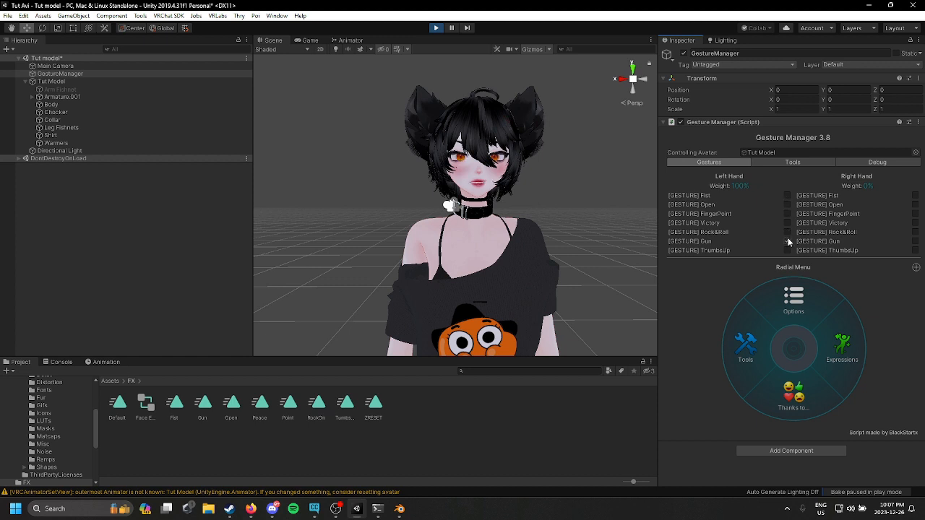
{"action": "left_click", "coordinate": [788, 196]}
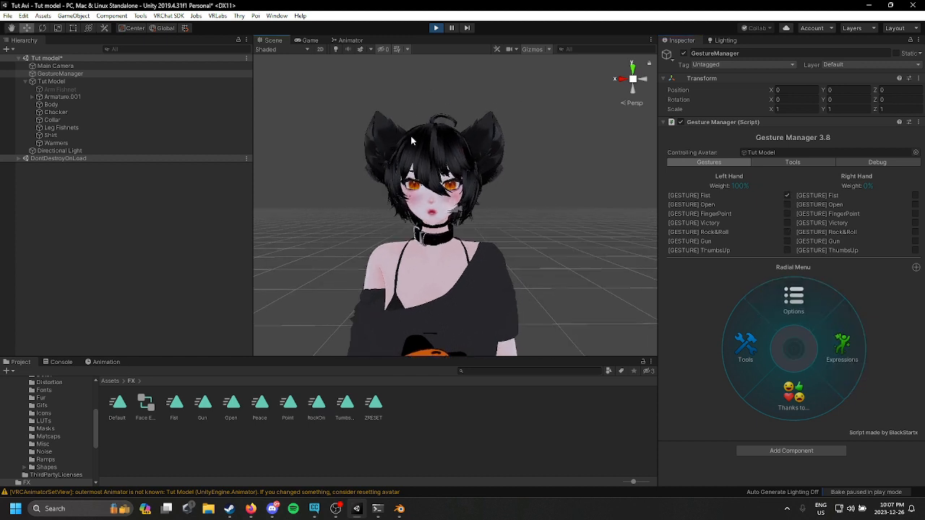
{"action": "left_click", "coordinate": [436, 28]}
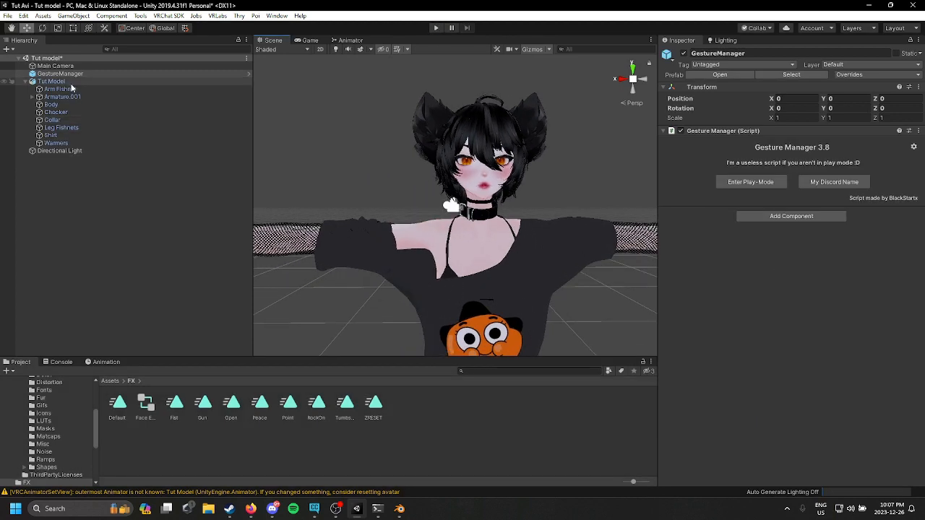
Step: Open the Toggles submenu from the avatar's main expressions menu
{"action": "left_click", "coordinate": [70, 83]}
{"action": "scroll", "coordinate": [702, 264], "scroll_direction": "down", "scroll_amount": 10}
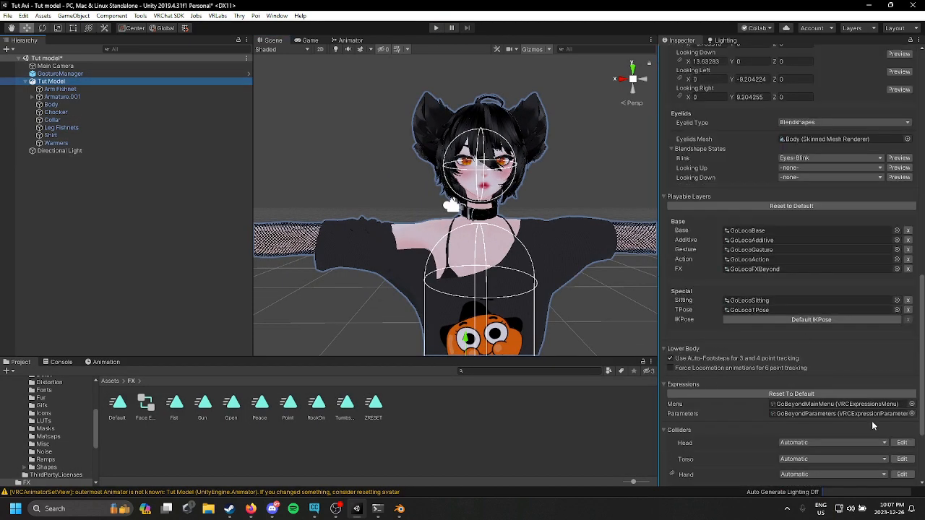
{"action": "double_click", "coordinate": [824, 403]}
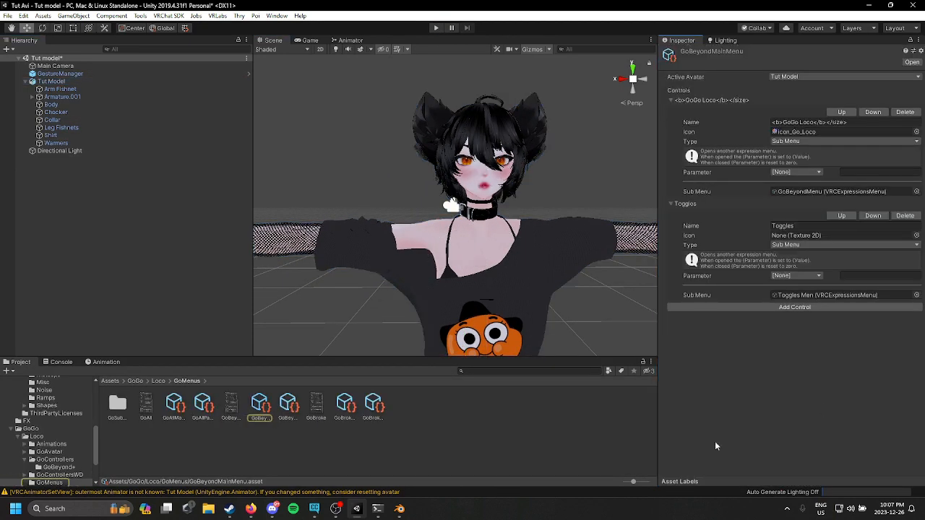
{"action": "double_click", "coordinate": [824, 295]}
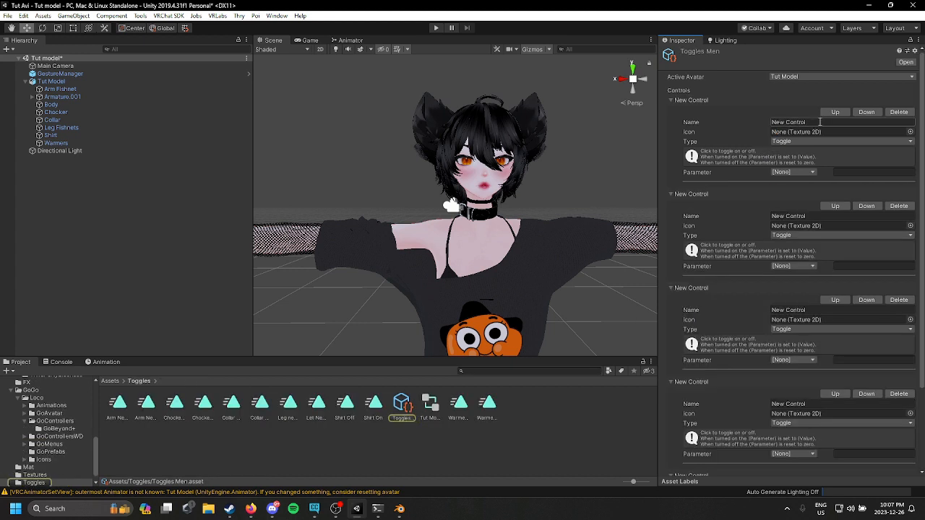
Step: Rename the first control in the Toggles menu Arm Fishnets
{"action": "left_click", "coordinate": [835, 123]}
{"action": "key", "text": "BackSpace"}
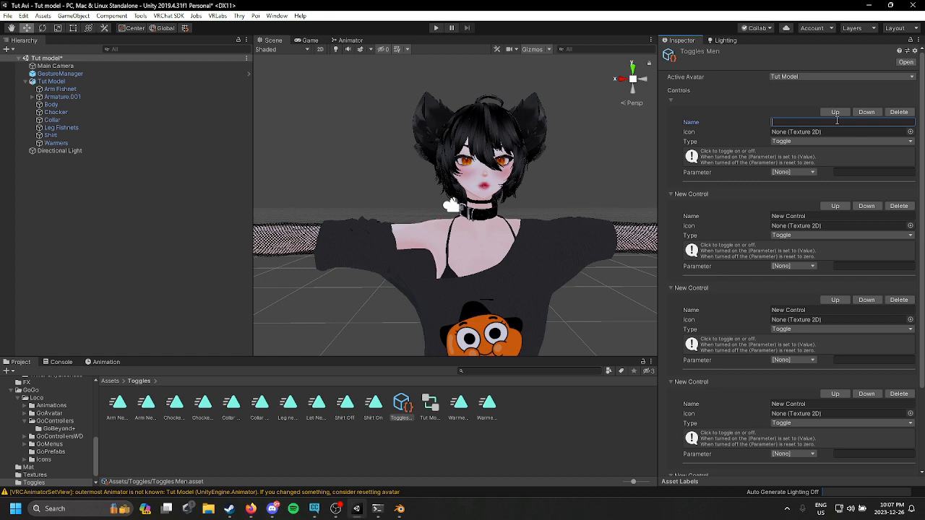
{"action": "type", "text": "Arm Fishnets"}
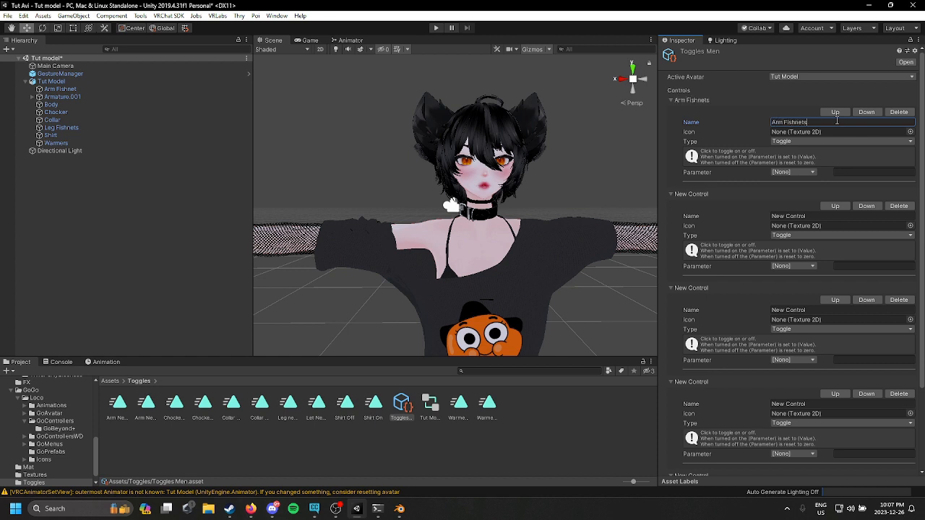
Step: Rename the second and third controls Chocker and Collar
{"action": "left_click", "coordinate": [811, 216]}
{"action": "key", "text": "BackSpace"}
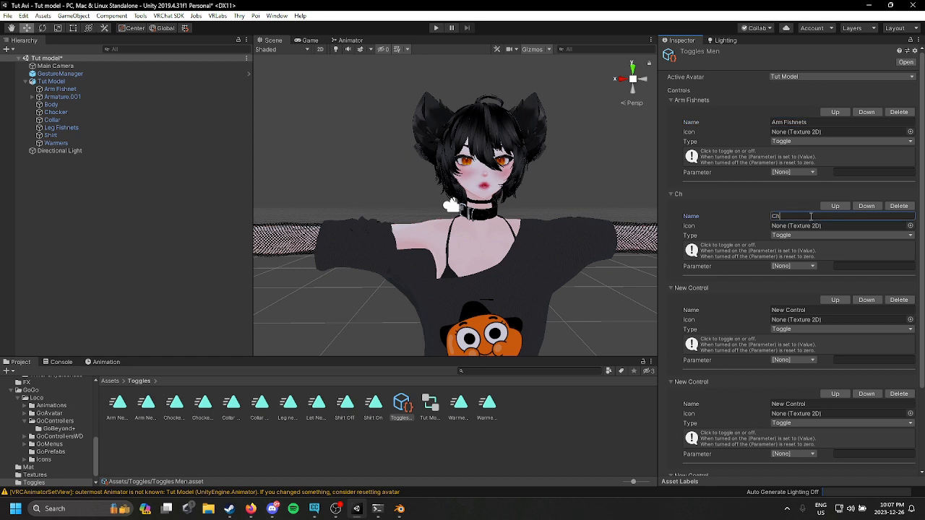
{"action": "left_click", "coordinate": [802, 310]}
{"action": "key", "text": "BackSpace"}
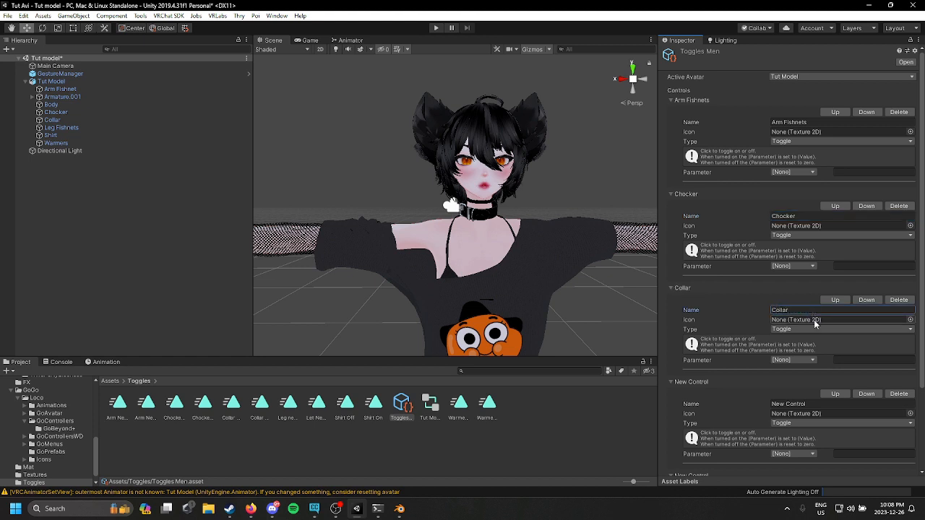
Step: Rename the fourth and fifth controls Leg Fishnets and Shirt
{"action": "left_click", "coordinate": [824, 404]}
{"action": "key", "text": "BackSpace"}
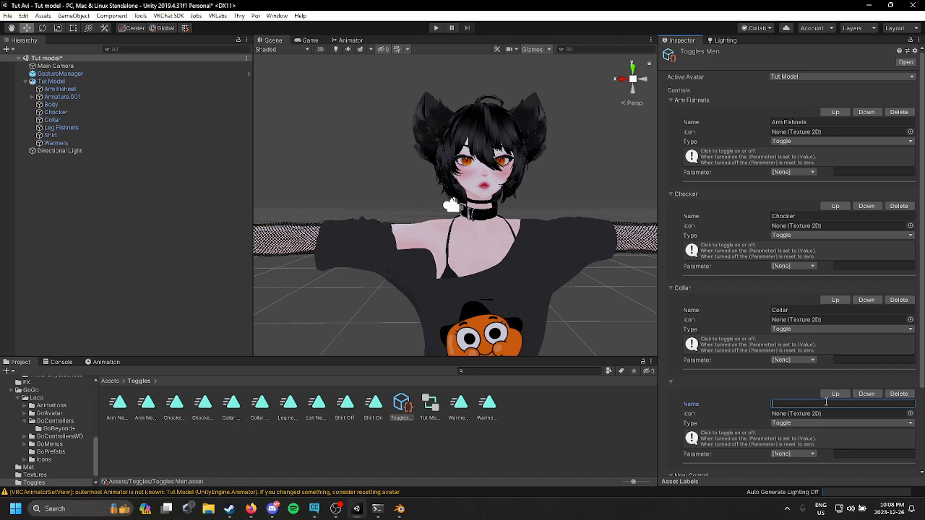
{"action": "type", "text": "Leg Fishnets"}
{"action": "scroll", "coordinate": [807, 380], "scroll_direction": "down", "scroll_amount": 2}
{"action": "scroll", "coordinate": [808, 379], "scroll_direction": "up", "scroll_amount": 2}
{"action": "scroll", "coordinate": [832, 395], "scroll_direction": "down", "scroll_amount": 3}
{"action": "scroll", "coordinate": [833, 393], "scroll_direction": "up", "scroll_amount": 2}
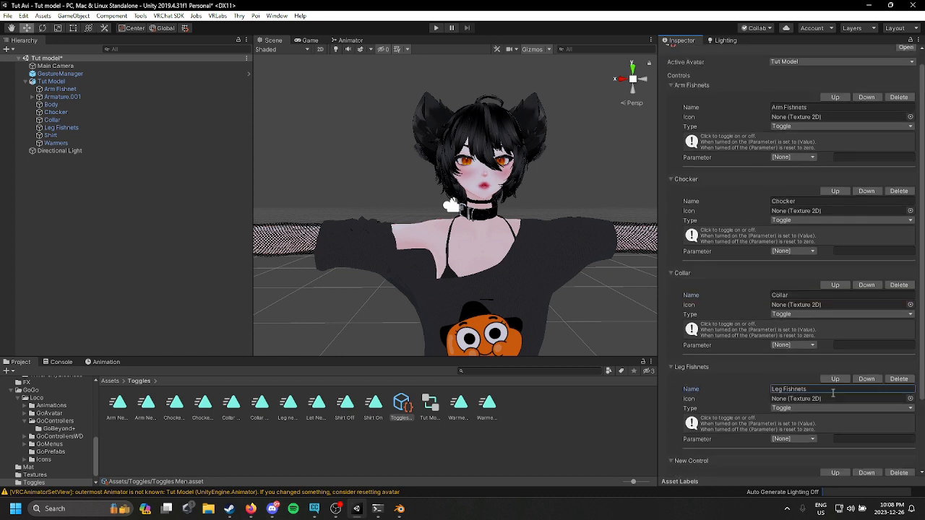
{"action": "scroll", "coordinate": [832, 393], "scroll_direction": "down", "scroll_amount": 3}
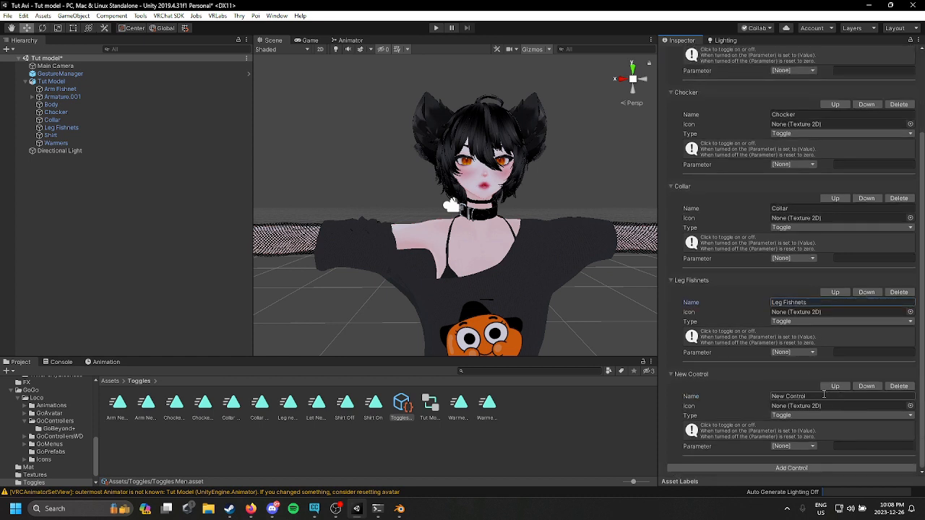
{"action": "left_click", "coordinate": [824, 395]}
{"action": "key", "text": "BackSpace"}
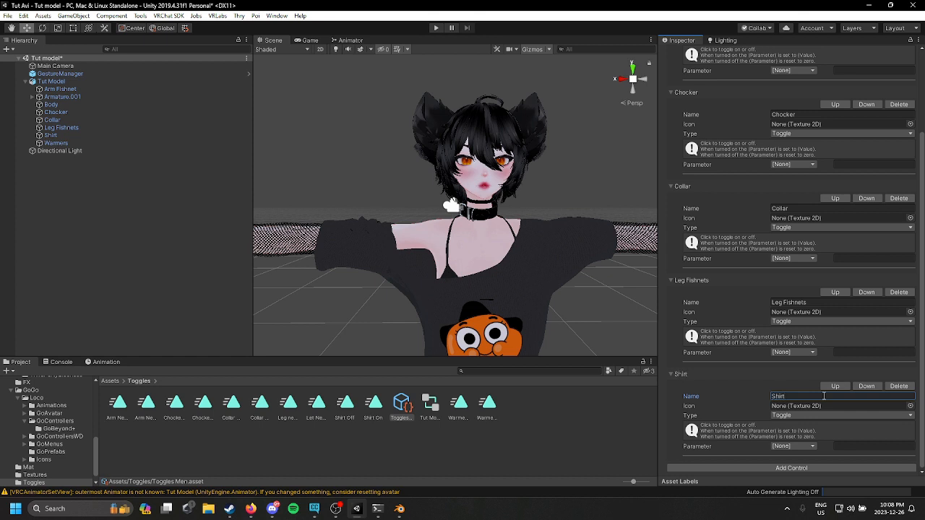
Step: Add a sixth control named Warmers and set its type to Toggle
{"action": "left_click", "coordinate": [826, 469]}
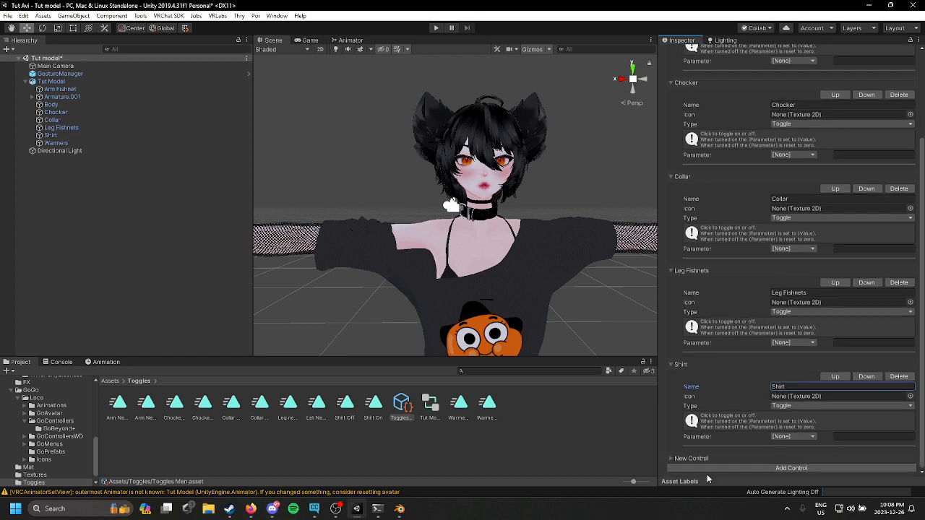
{"action": "left_click", "coordinate": [674, 459]}
{"action": "left_click", "coordinate": [828, 397]}
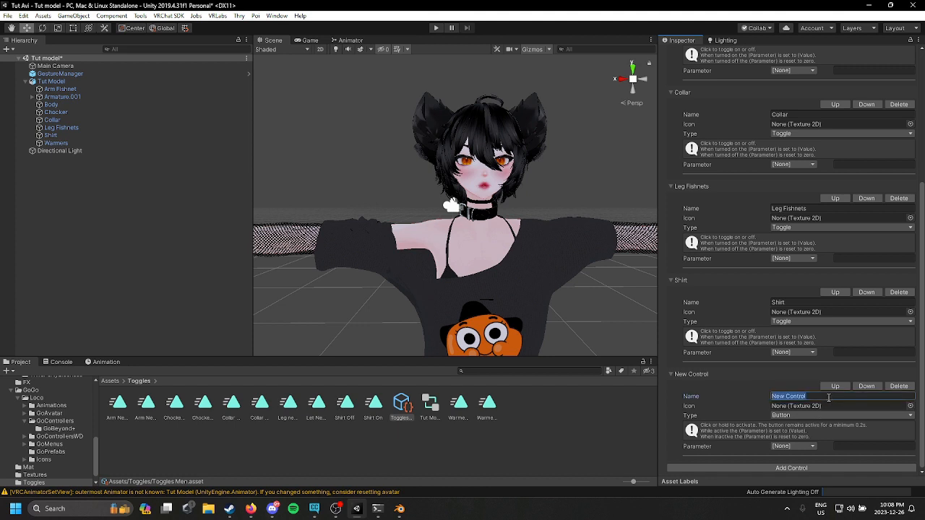
{"action": "type", "text": "Warmers"}
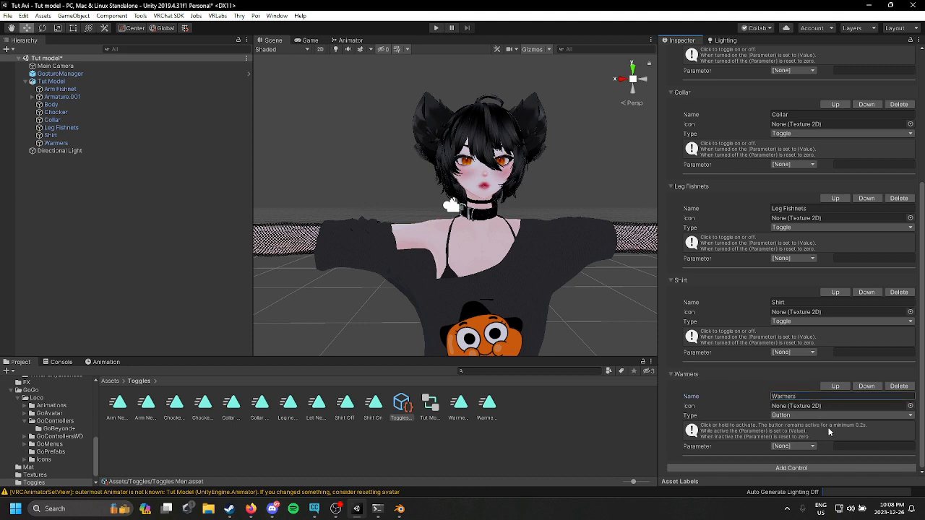
{"action": "left_click", "coordinate": [848, 413]}
{"action": "left_click", "coordinate": [808, 438]}
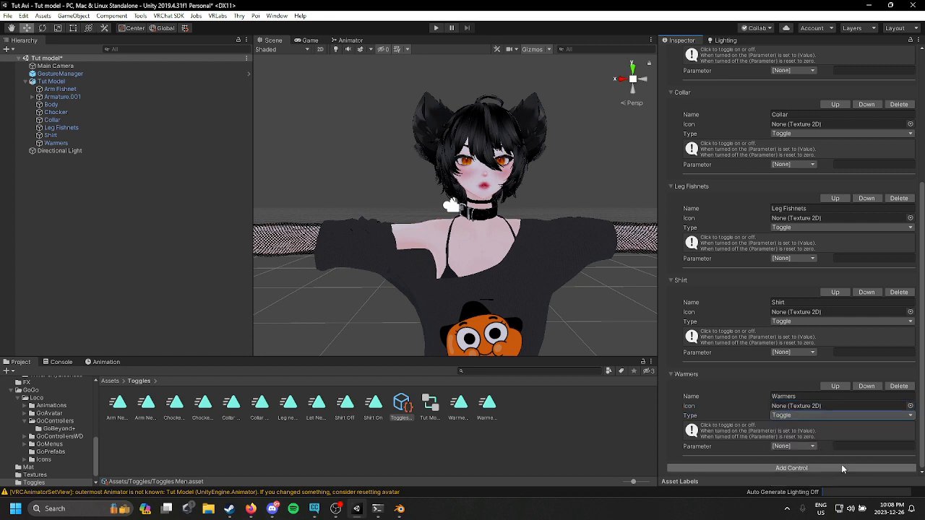
Step: Assign the Warmers and Shirt bool parameters to their matching toggles
{"action": "left_click", "coordinate": [787, 446]}
{"action": "left_click", "coordinate": [789, 447]}
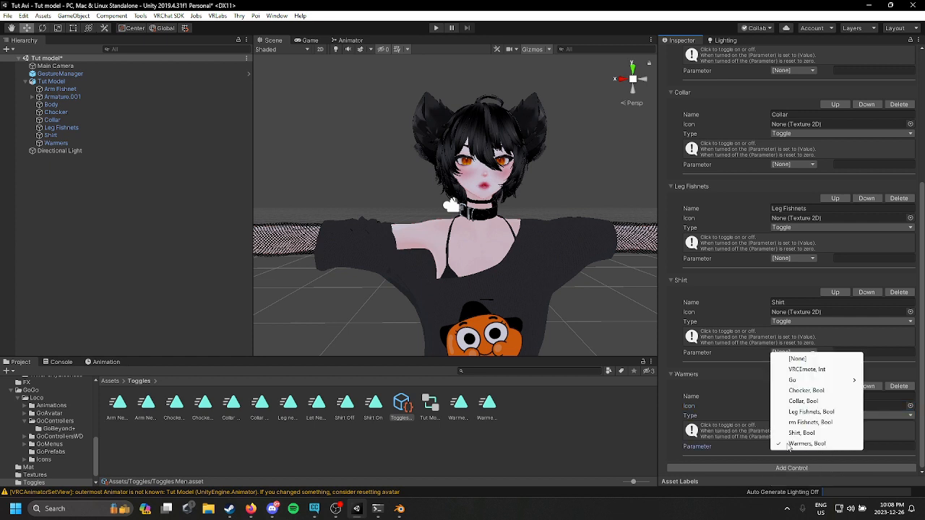
{"action": "left_click", "coordinate": [788, 447]}
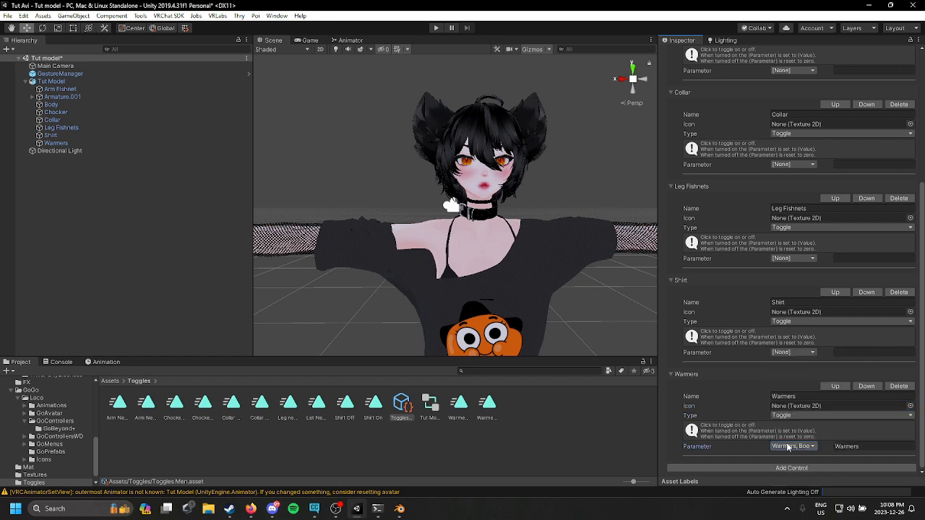
{"action": "left_click", "coordinate": [793, 352]}
{"action": "left_click", "coordinate": [788, 381]}
Step: Assign the Leg Fishnets, Collar and Chocker bool parameters to their matching toggles
{"action": "scroll", "coordinate": [787, 380], "scroll_direction": "up", "scroll_amount": 3}
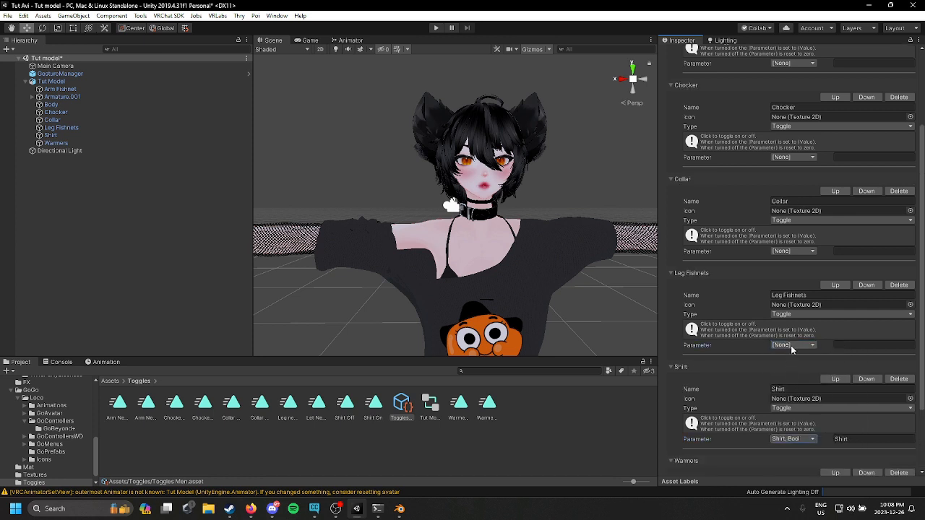
{"action": "left_click", "coordinate": [792, 347]}
{"action": "left_click", "coordinate": [811, 409]}
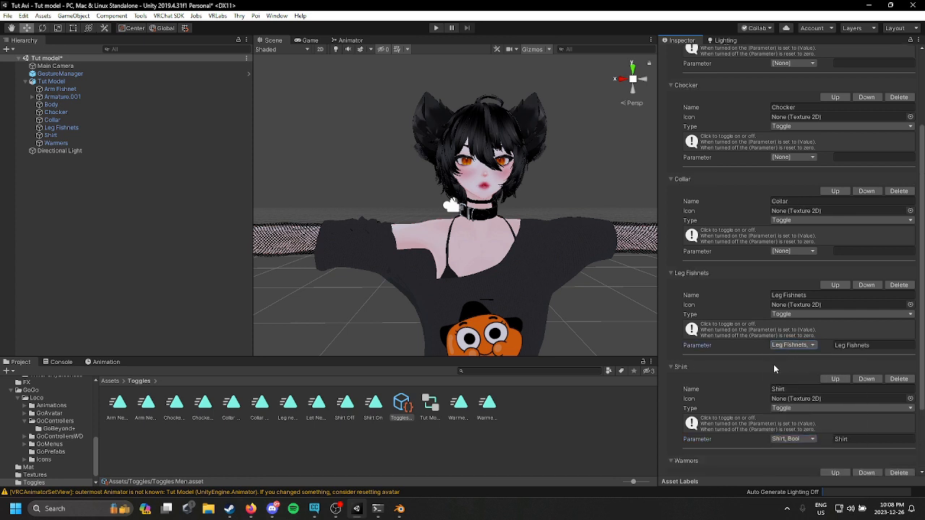
{"action": "left_click", "coordinate": [792, 251]}
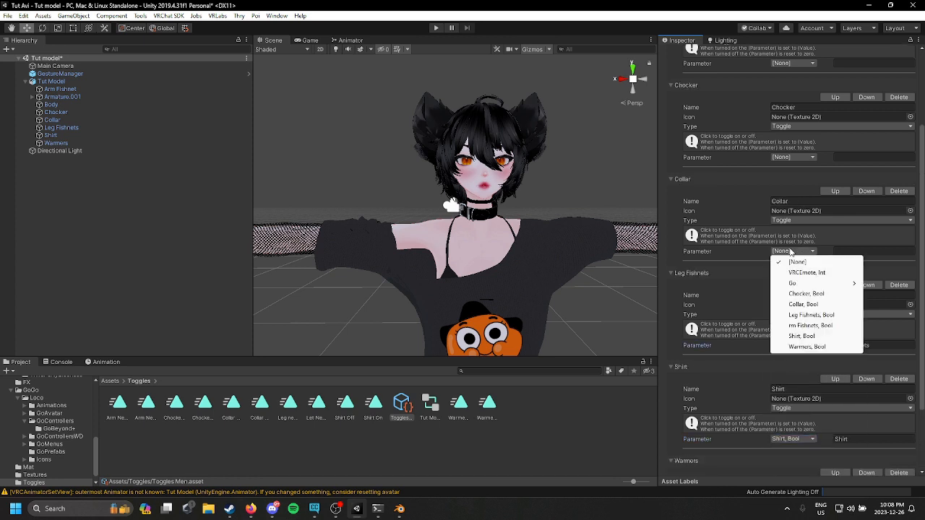
{"action": "left_click", "coordinate": [821, 304]}
{"action": "scroll", "coordinate": [818, 297], "scroll_direction": "up", "scroll_amount": 3}
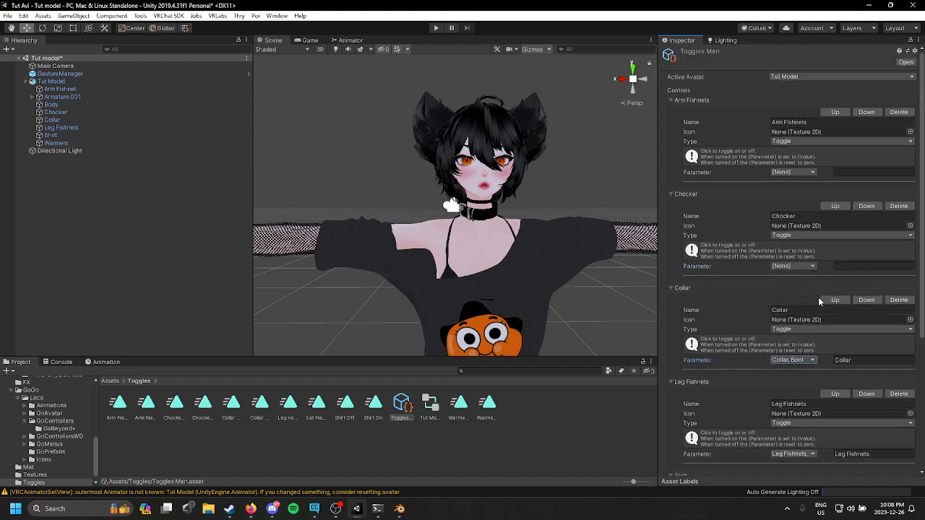
{"action": "left_click", "coordinate": [799, 266]}
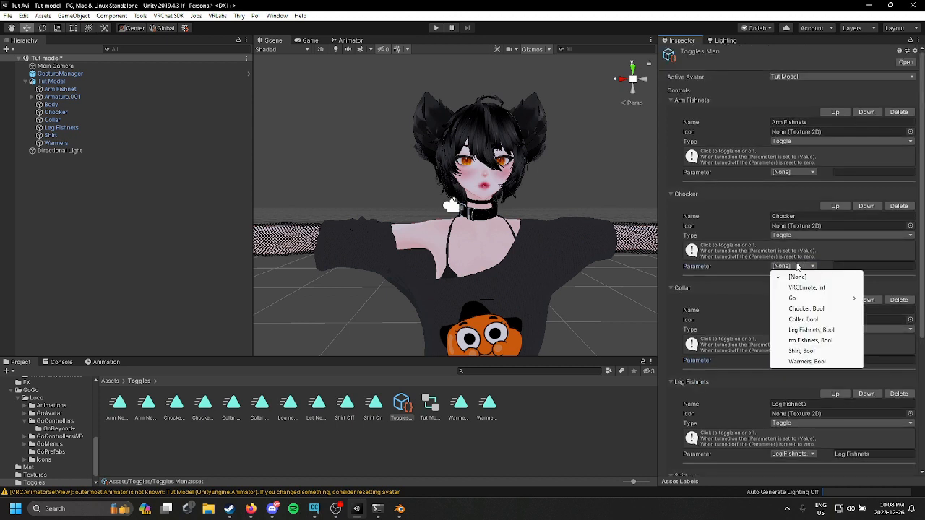
{"action": "left_click", "coordinate": [824, 309]}
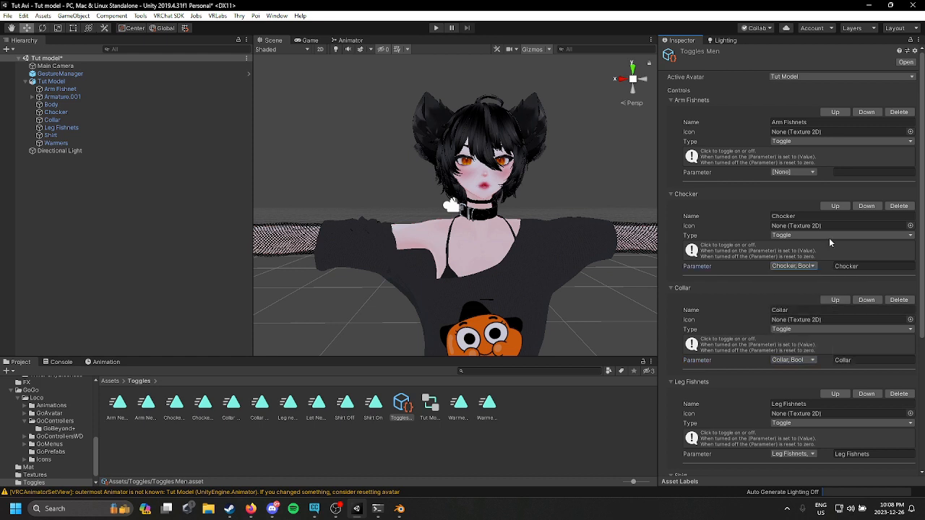
Step: Assign the rm Fishnets bool to the Arm Fishnets toggle and rename that expression parameter to Arm Fishnets
{"action": "left_click", "coordinate": [785, 172]}
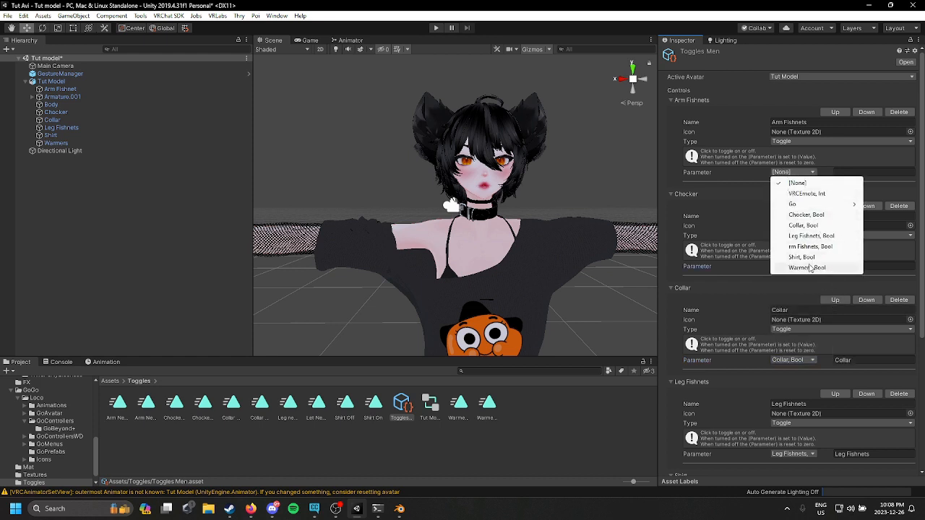
{"action": "left_click", "coordinate": [828, 248]}
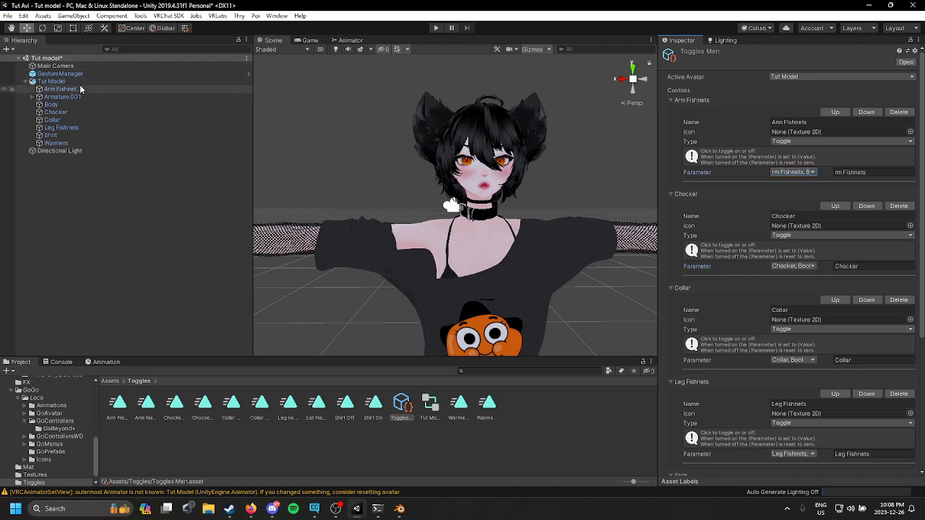
{"action": "left_click", "coordinate": [54, 74]}
{"action": "left_click", "coordinate": [50, 81]}
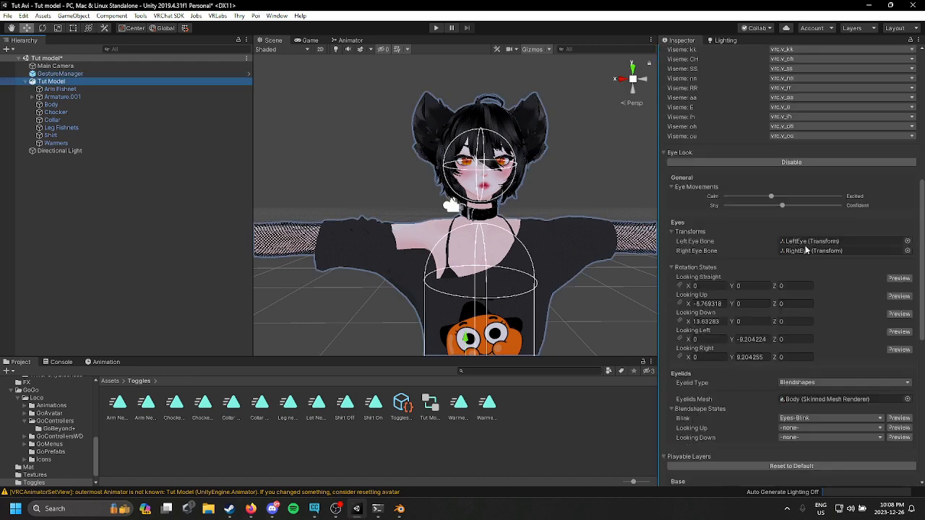
{"action": "scroll", "coordinate": [820, 266], "scroll_direction": "down", "scroll_amount": 10}
{"action": "scroll", "coordinate": [854, 338], "scroll_direction": "down", "scroll_amount": 1}
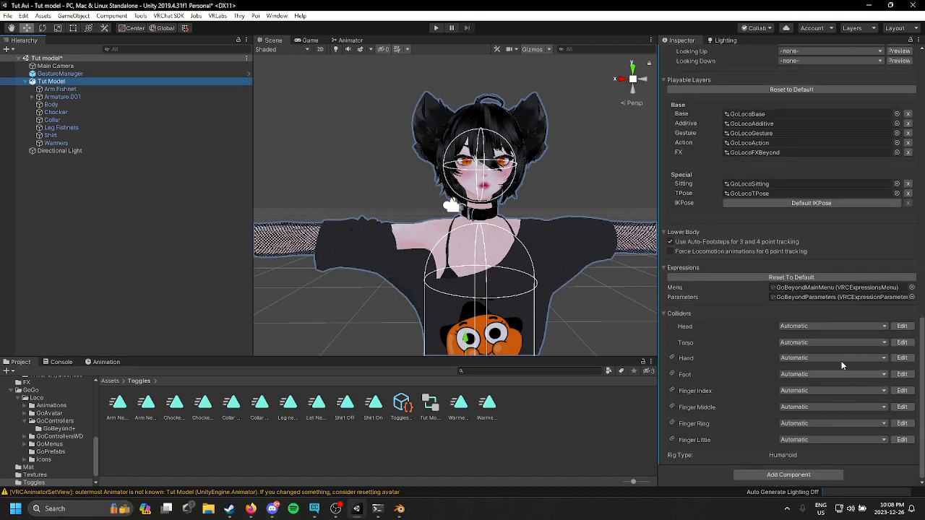
{"action": "double_click", "coordinate": [855, 299]}
{"action": "double_click", "coordinate": [710, 216]}
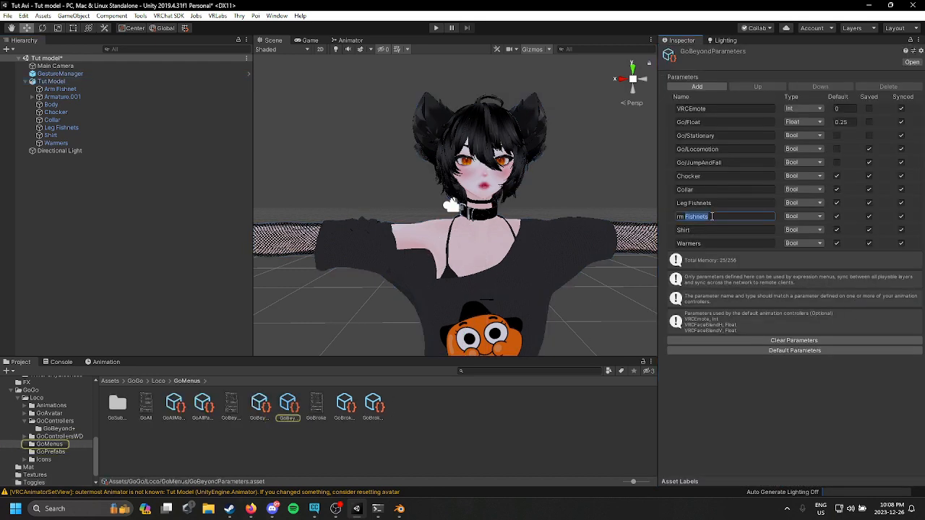
{"action": "key", "text": "Home"}
{"action": "type", "text": "A"}
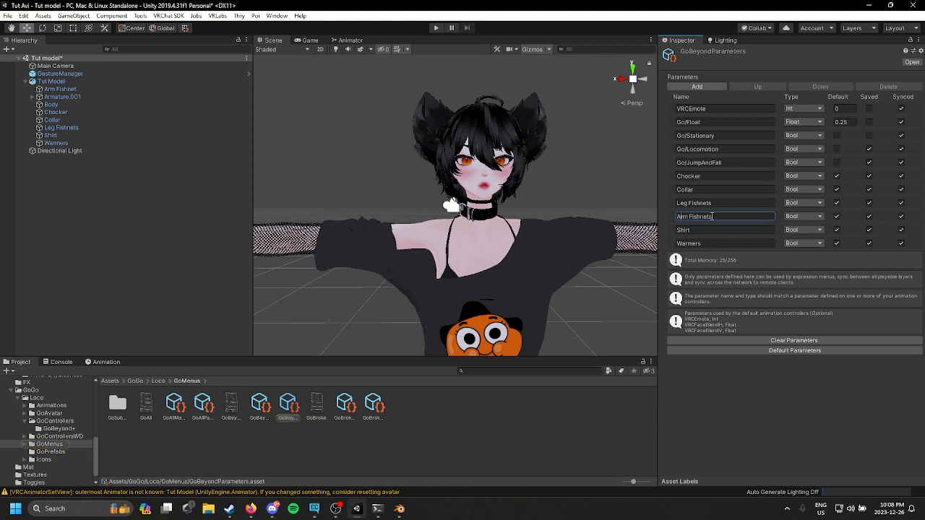
{"action": "key", "text": "Return"}
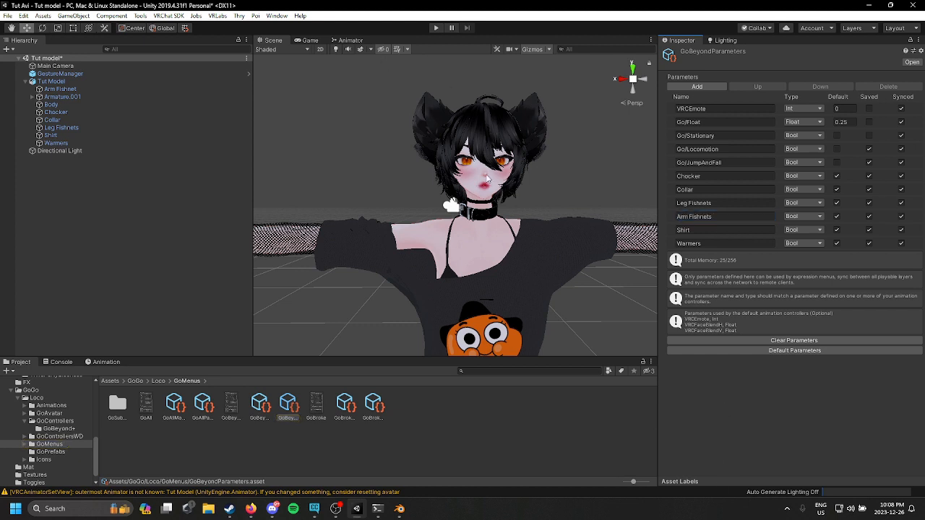
Step: Enter play mode through the Gesture Manager and open the Toggles submenu of the radial menu
{"action": "left_click", "coordinate": [97, 75]}
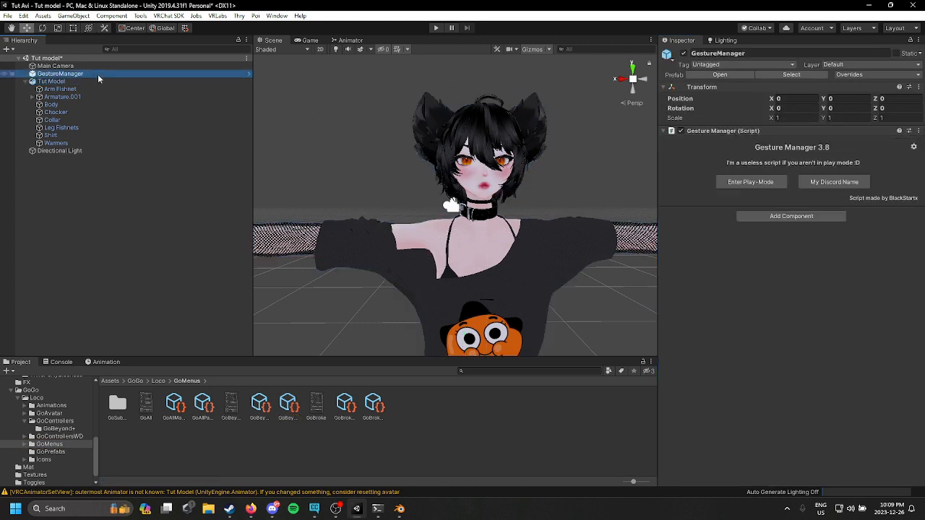
{"action": "left_click", "coordinate": [750, 182]}
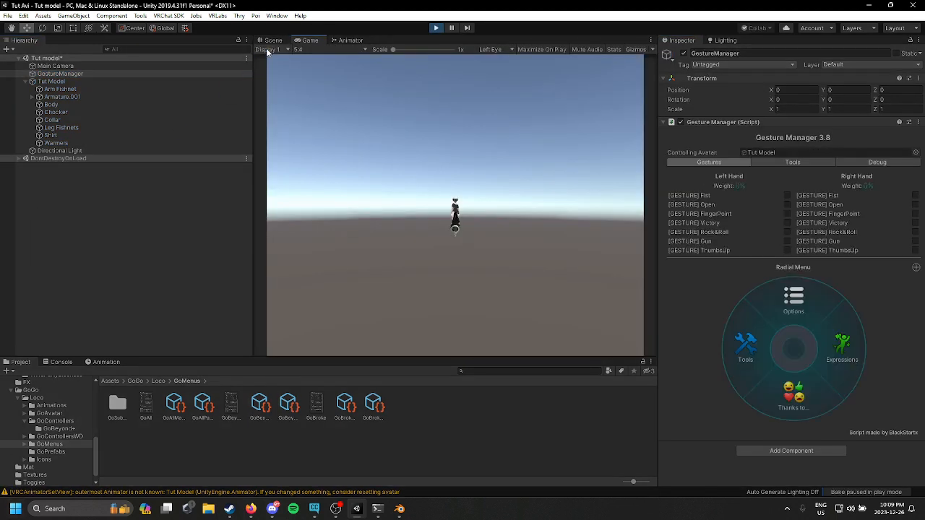
{"action": "left_click", "coordinate": [271, 41]}
{"action": "left_click", "coordinate": [841, 345]}
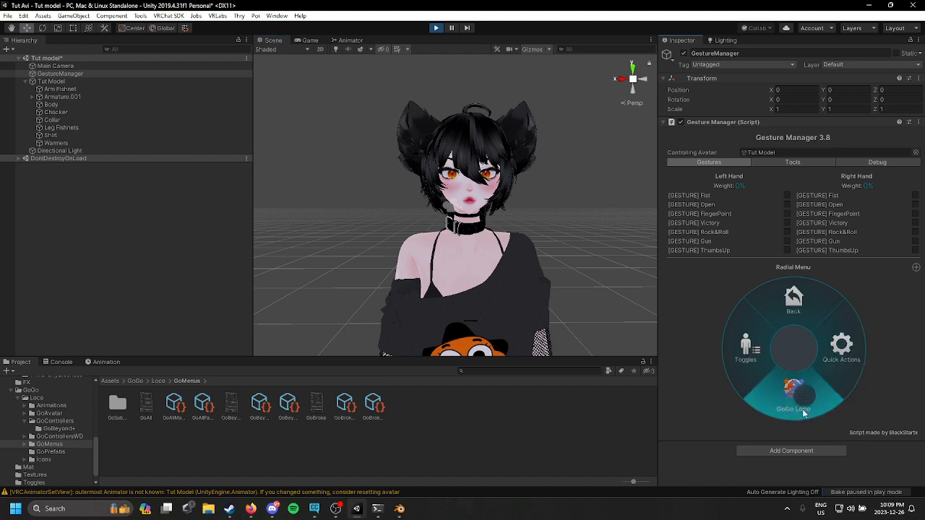
{"action": "left_click", "coordinate": [763, 362]}
{"action": "scroll", "coordinate": [555, 246], "scroll_direction": "down", "scroll_amount": 6}
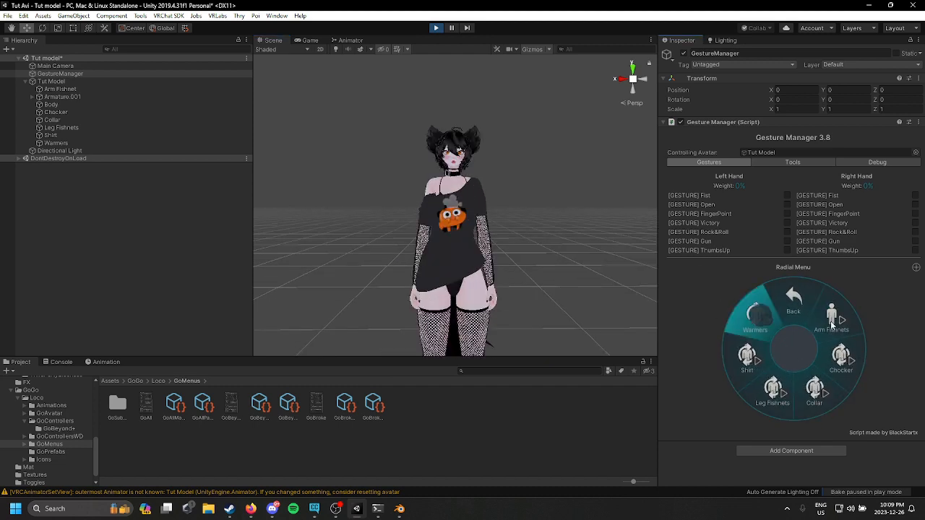
Step: Test the Chocker and Collar toggles in the radial menu
{"action": "left_click", "coordinate": [831, 358]}
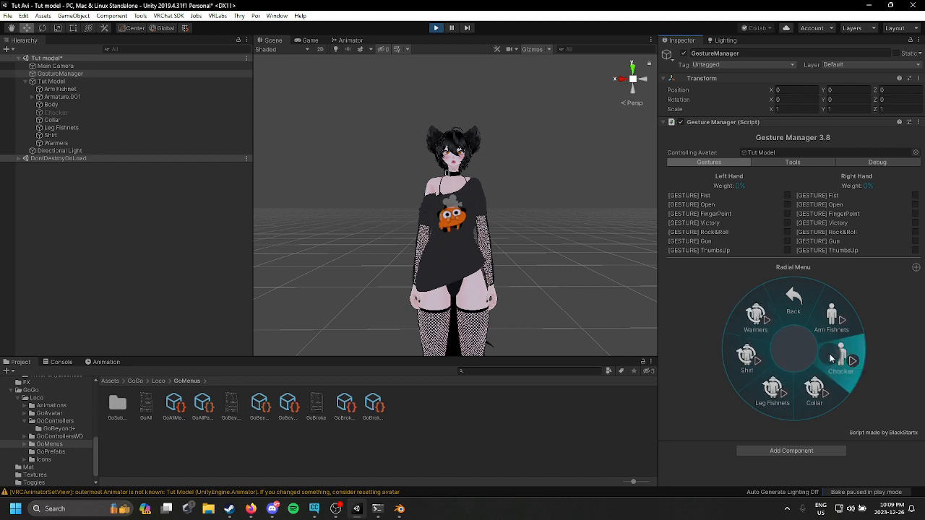
{"action": "left_click", "coordinate": [831, 357]}
{"action": "left_click", "coordinate": [831, 358]}
{"action": "left_click", "coordinate": [834, 359]}
{"action": "left_click", "coordinate": [821, 389]}
{"action": "left_click", "coordinate": [821, 389]}
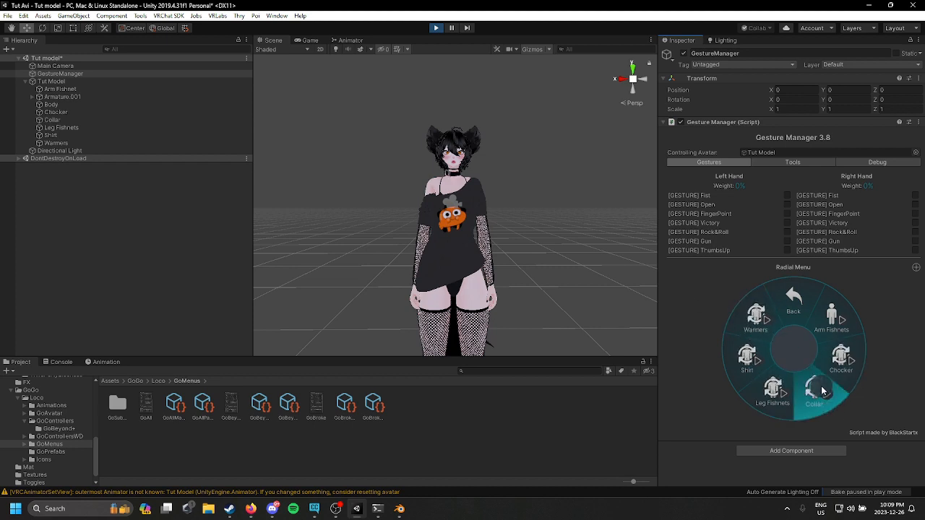
Step: Test the Leg Fishnets, Shirt and Warmers toggles and exit play mode
{"action": "middle_click_drag", "start_coordinate": [532, 305], "coordinate": [530, 272]}
{"action": "left_click", "coordinate": [776, 409]}
{"action": "left_click", "coordinate": [775, 409]}
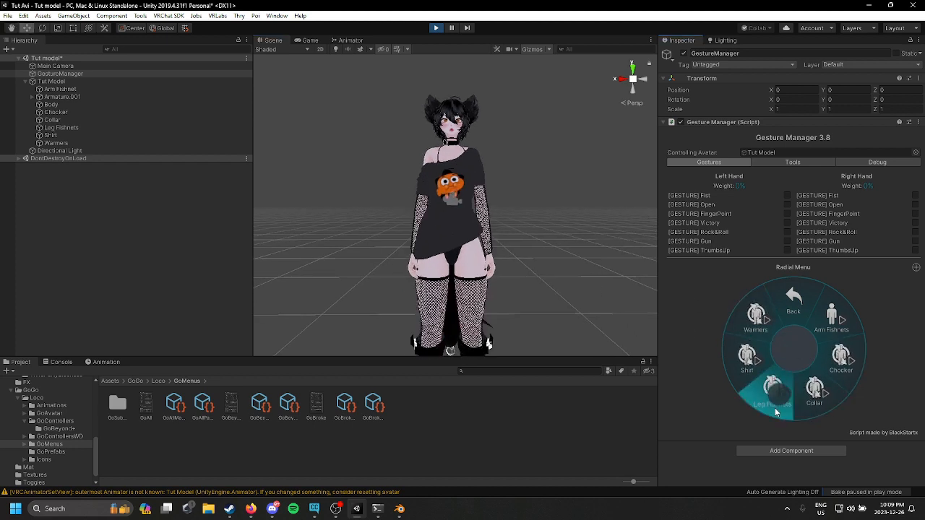
{"action": "middle_click_drag", "start_coordinate": [456, 268], "coordinate": [461, 246]}
{"action": "left_click", "coordinate": [723, 357]}
{"action": "left_click", "coordinate": [722, 357]}
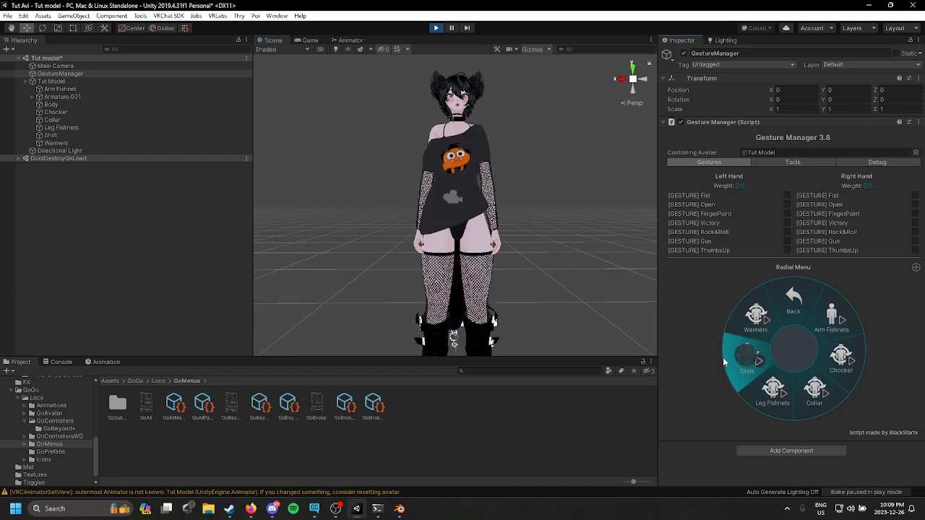
{"action": "left_click", "coordinate": [723, 357]}
{"action": "left_click", "coordinate": [723, 357]}
{"action": "left_click", "coordinate": [742, 331]}
{"action": "left_click", "coordinate": [741, 331]}
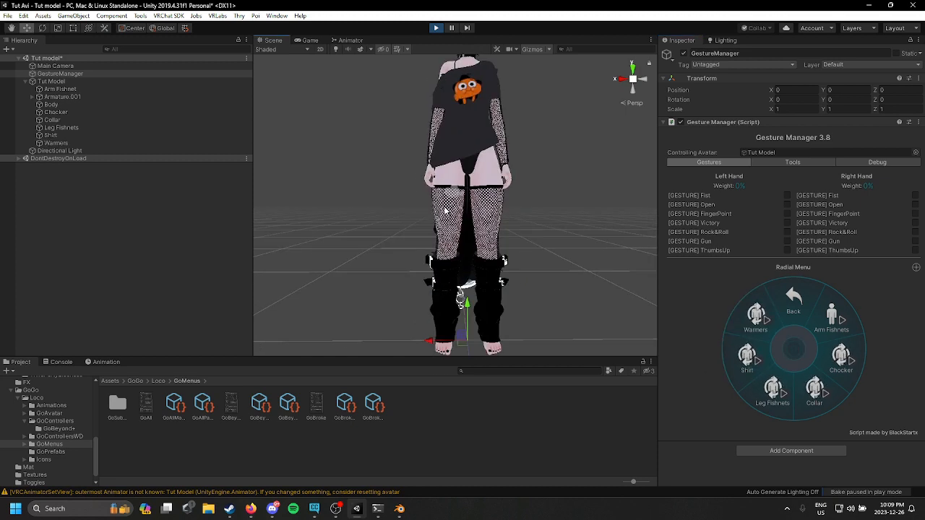
{"action": "left_click", "coordinate": [433, 29]}
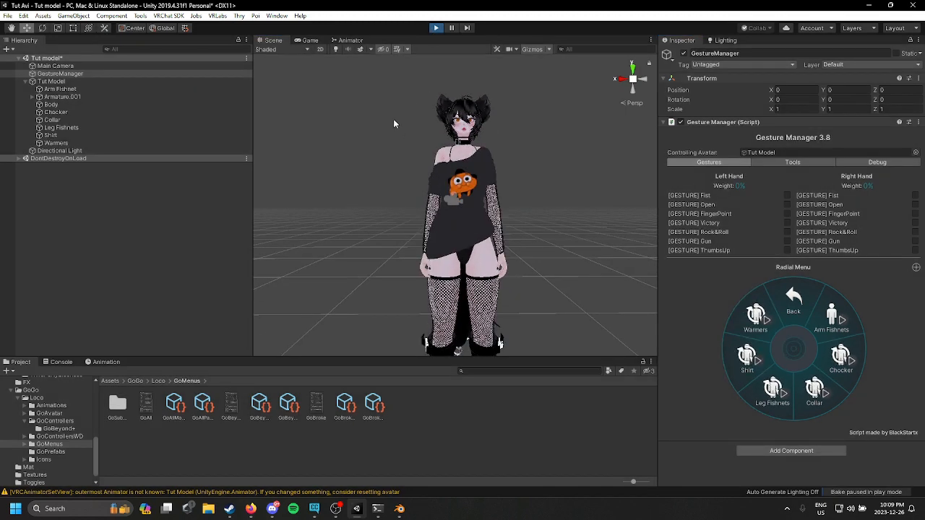
Step: Open the avatar's expression parameters asset to review its parameter list
{"action": "left_click", "coordinate": [101, 82]}
{"action": "scroll", "coordinate": [798, 315], "scroll_direction": "down", "scroll_amount": 8}
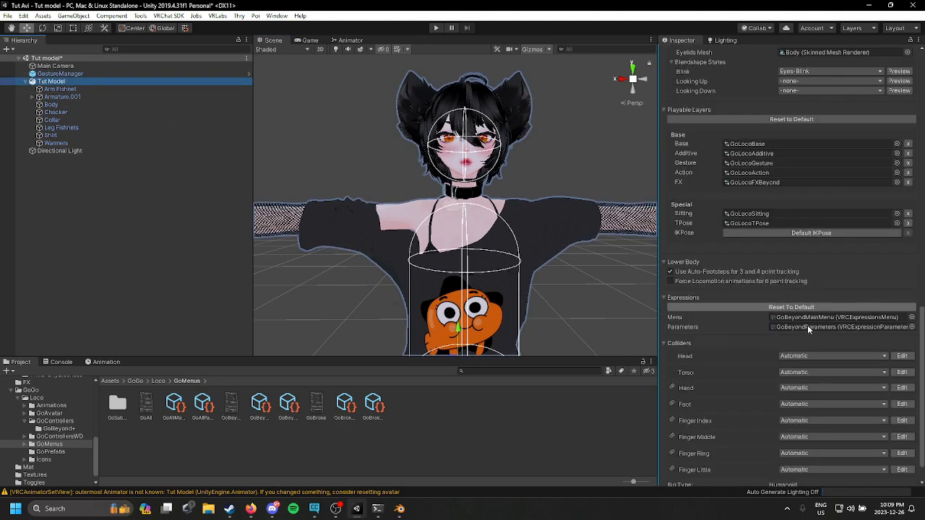
{"action": "double_click", "coordinate": [843, 326]}
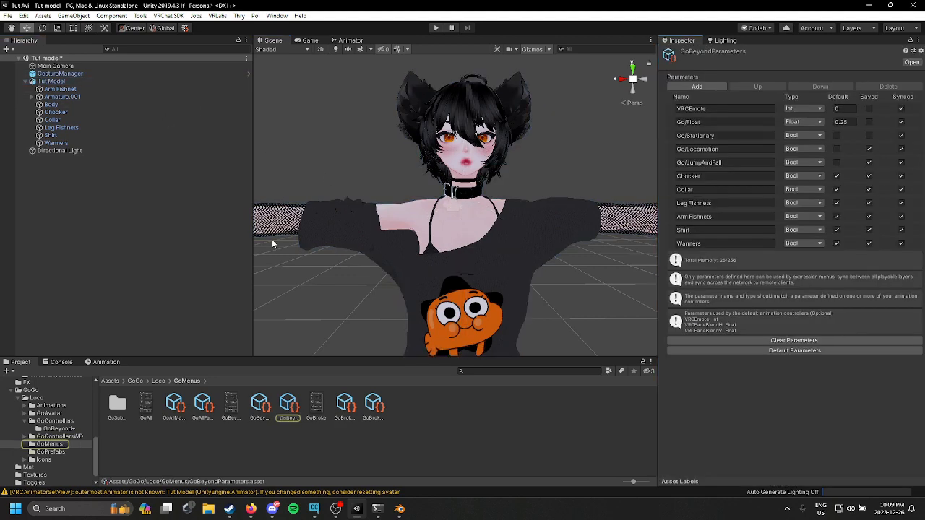
{"action": "key", "text": "Tab"}
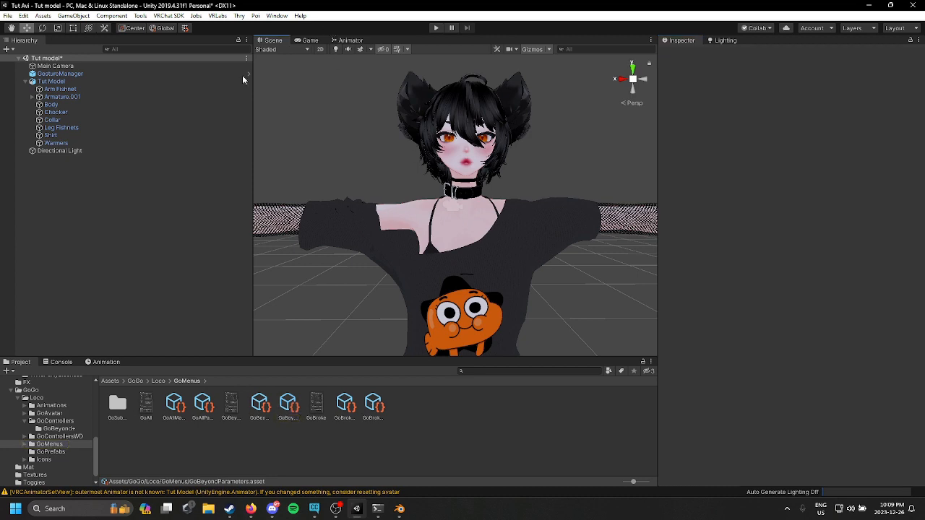
Step: Inspect the Arm Fishnets layer, its parameter and its On-to-Off transition conditions in the avatar's FX controller
{"action": "left_click", "coordinate": [102, 81]}
{"action": "scroll", "coordinate": [844, 275], "scroll_direction": "down", "scroll_amount": 15}
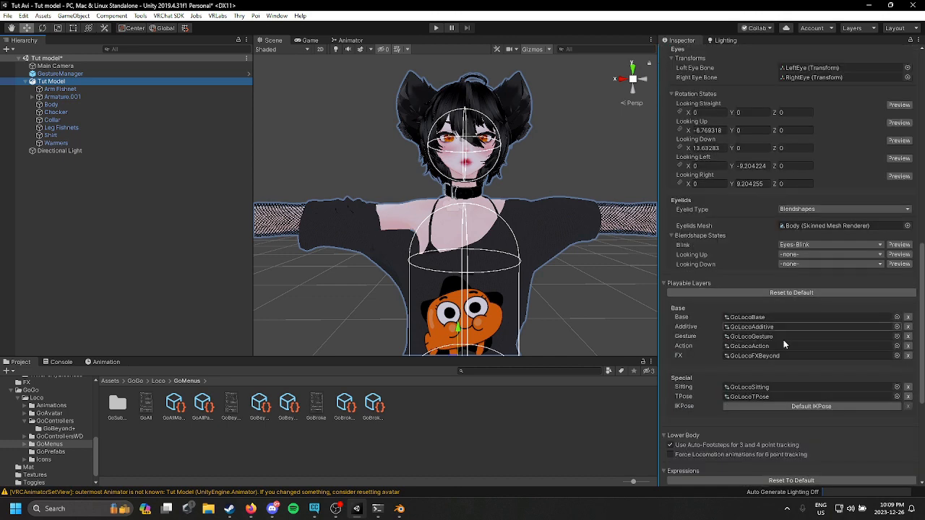
{"action": "double_click", "coordinate": [758, 355]}
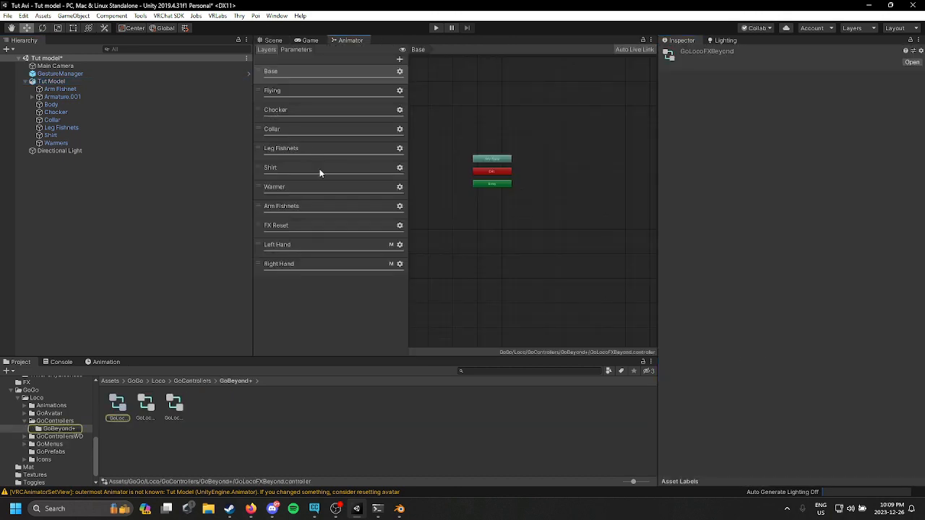
{"action": "left_click", "coordinate": [325, 206]}
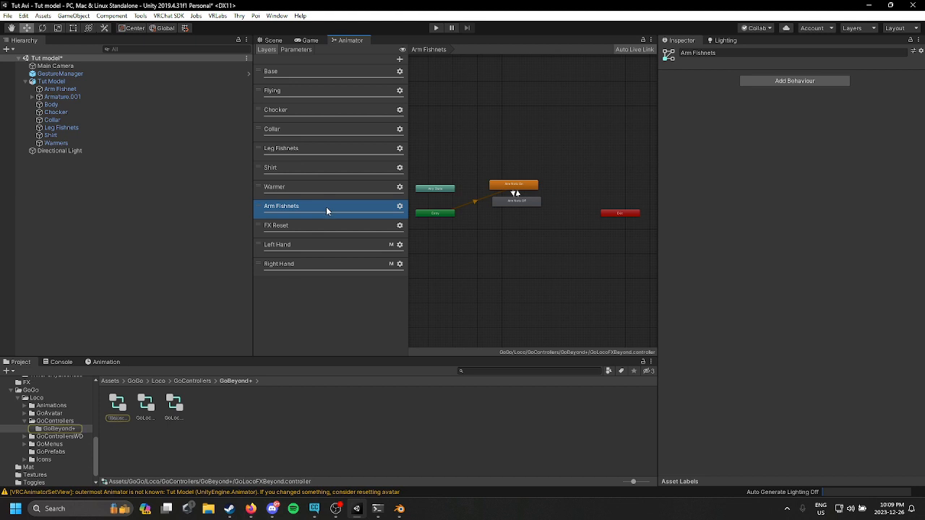
{"action": "left_click", "coordinate": [307, 48]}
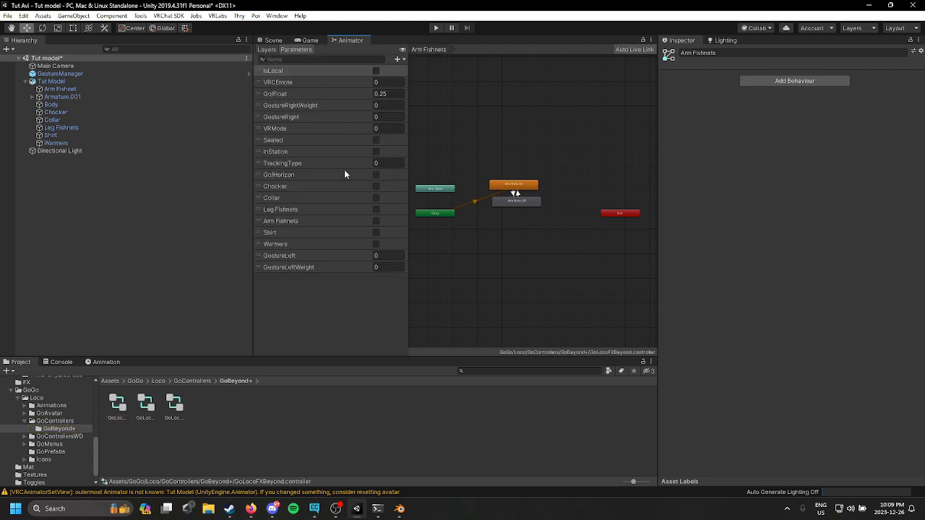
{"action": "left_click", "coordinate": [302, 222]}
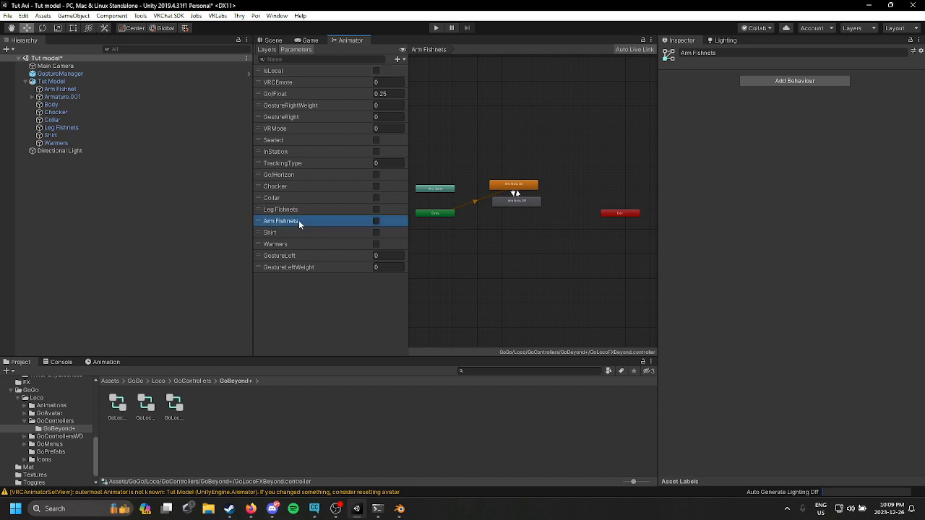
{"action": "left_click", "coordinate": [299, 223]}
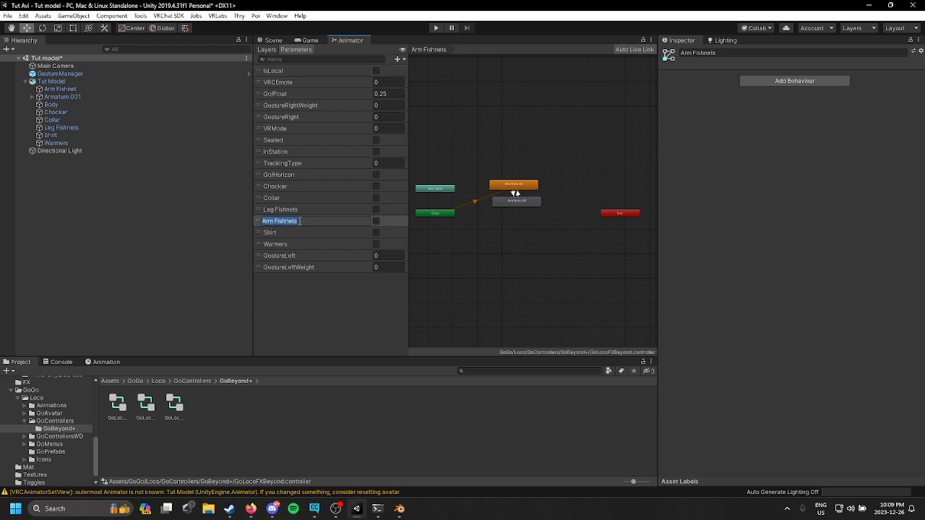
{"action": "left_click", "coordinate": [275, 50]}
{"action": "left_click", "coordinate": [312, 230]}
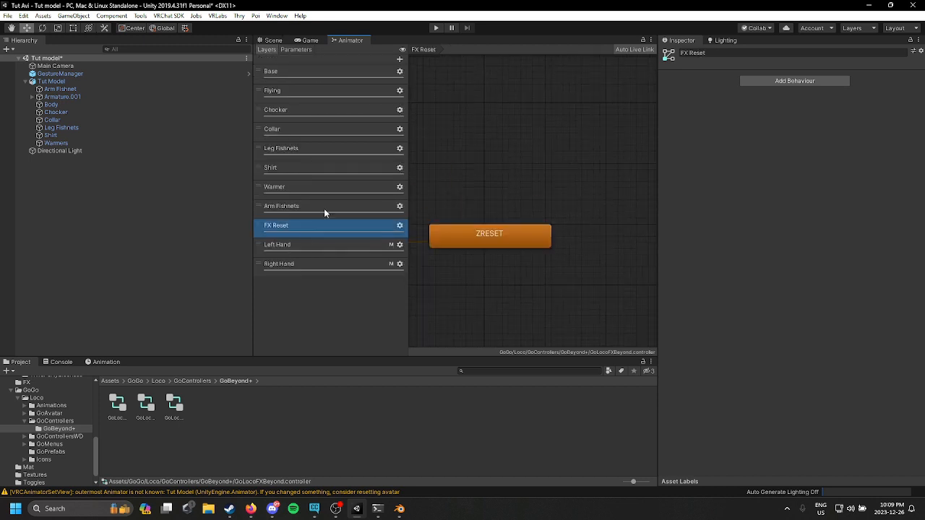
{"action": "left_click", "coordinate": [324, 210]}
{"action": "left_click", "coordinate": [519, 183]}
{"action": "scroll", "coordinate": [544, 217], "scroll_direction": "up", "scroll_amount": 2}
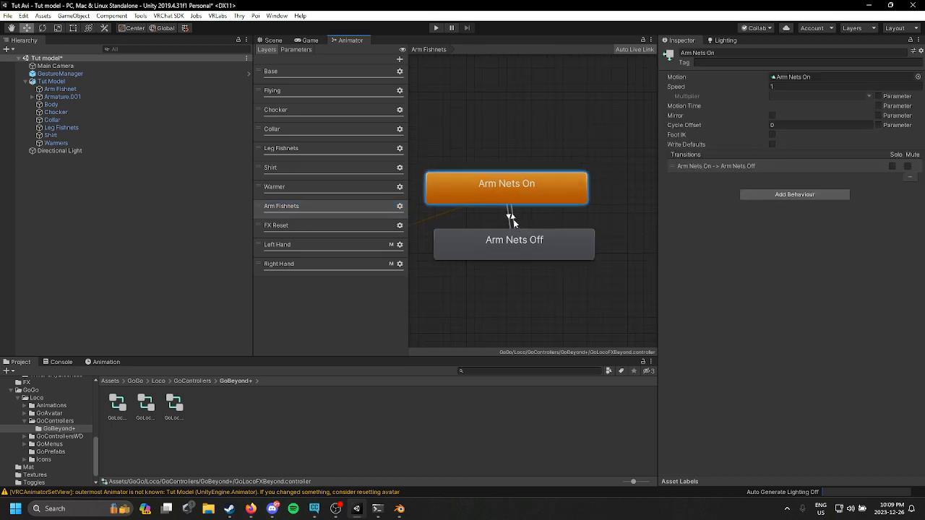
{"action": "left_click", "coordinate": [513, 222]}
{"action": "left_click", "coordinate": [508, 219]}
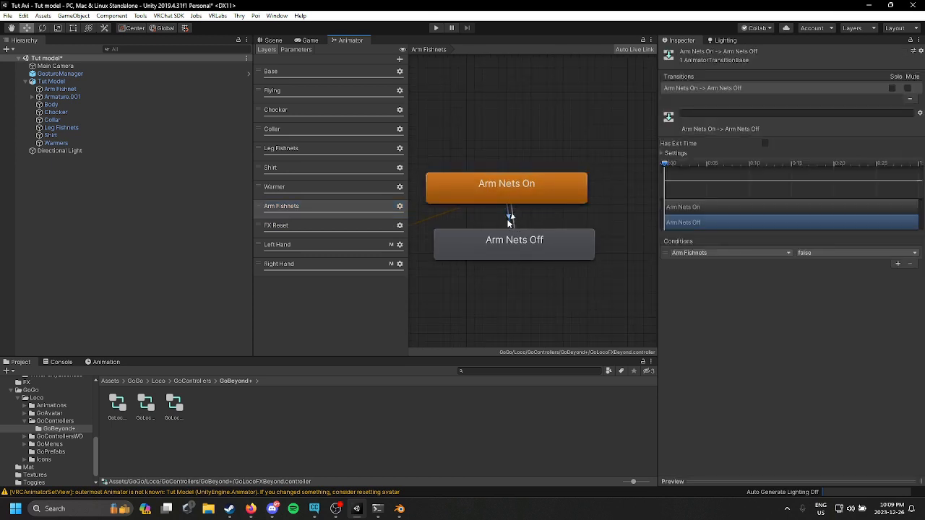
Step: Open the Toggles Men expressions menu and review each toggle's parameter assignment
{"action": "left_click", "coordinate": [272, 40]}
{"action": "left_click", "coordinate": [51, 81]}
{"action": "scroll", "coordinate": [829, 266], "scroll_direction": "down", "scroll_amount": 10}
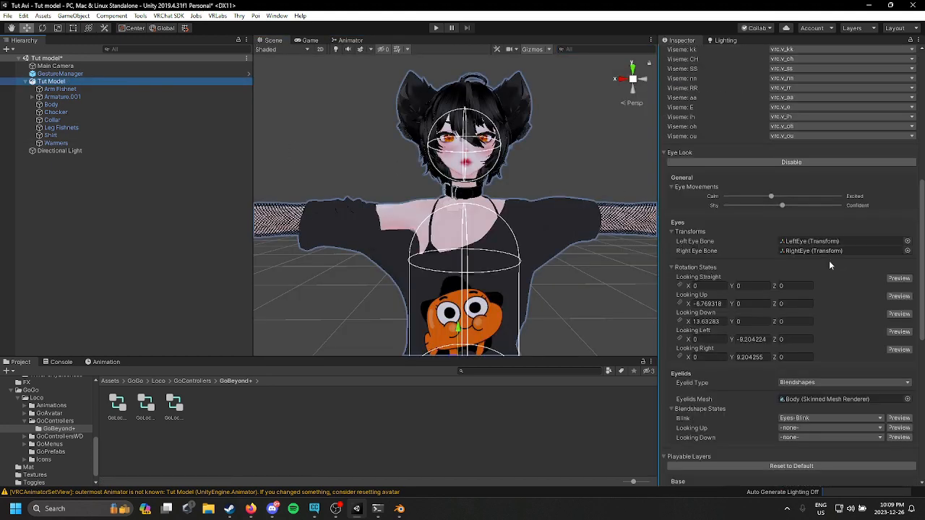
{"action": "scroll", "coordinate": [838, 410], "scroll_direction": "down", "scroll_amount": 10}
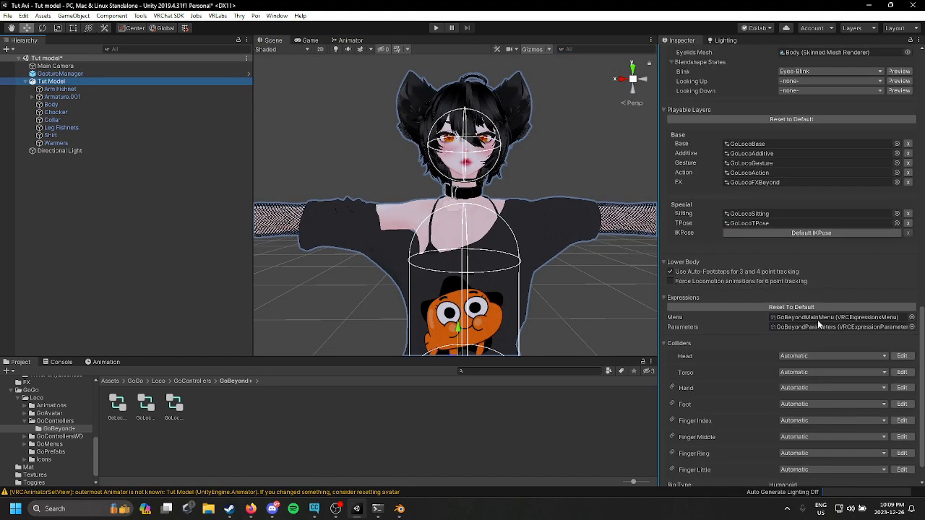
{"action": "double_click", "coordinate": [817, 319]}
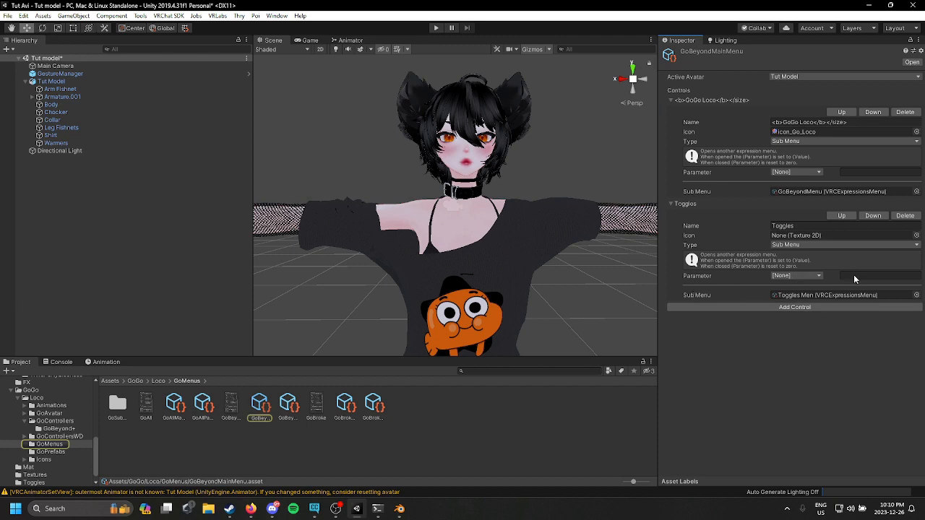
{"action": "double_click", "coordinate": [846, 295]}
{"action": "scroll", "coordinate": [839, 370], "scroll_direction": "down", "scroll_amount": 5}
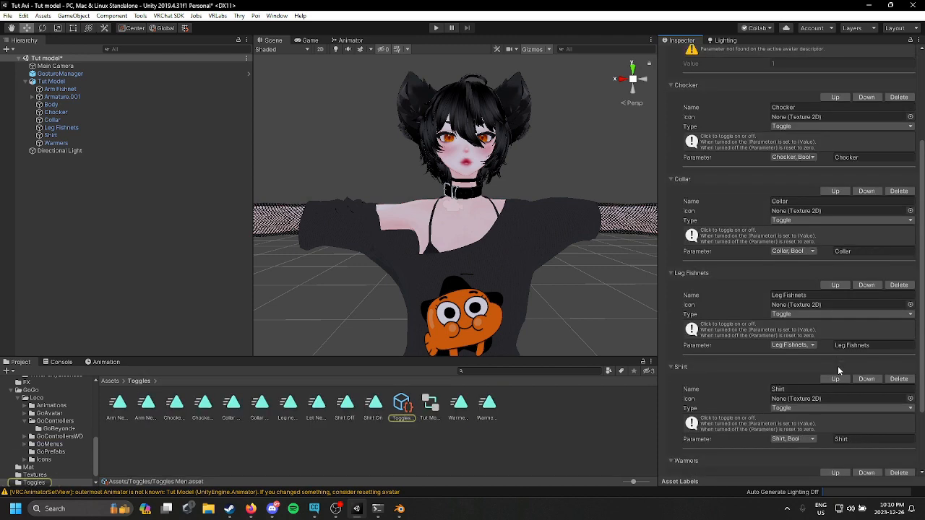
{"action": "scroll", "coordinate": [842, 347], "scroll_direction": "down", "scroll_amount": 3}
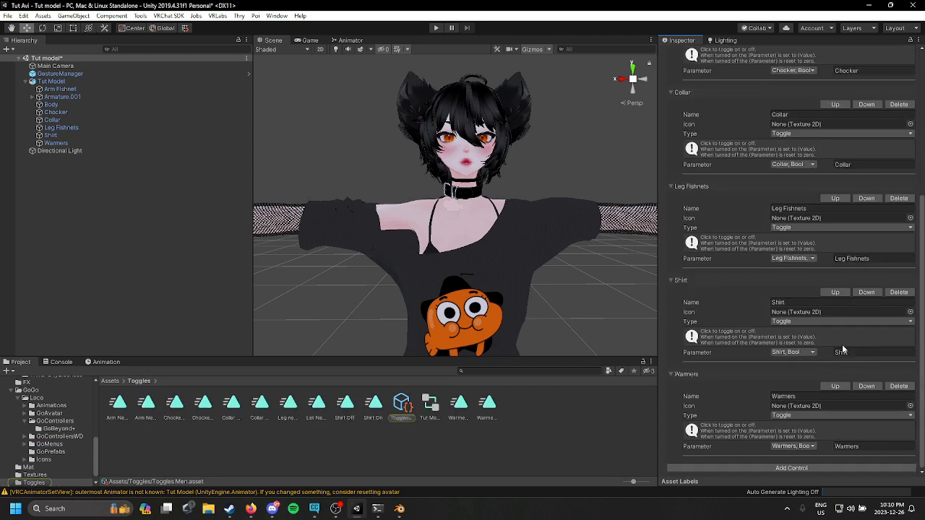
{"action": "scroll", "coordinate": [878, 357], "scroll_direction": "up", "scroll_amount": 8}
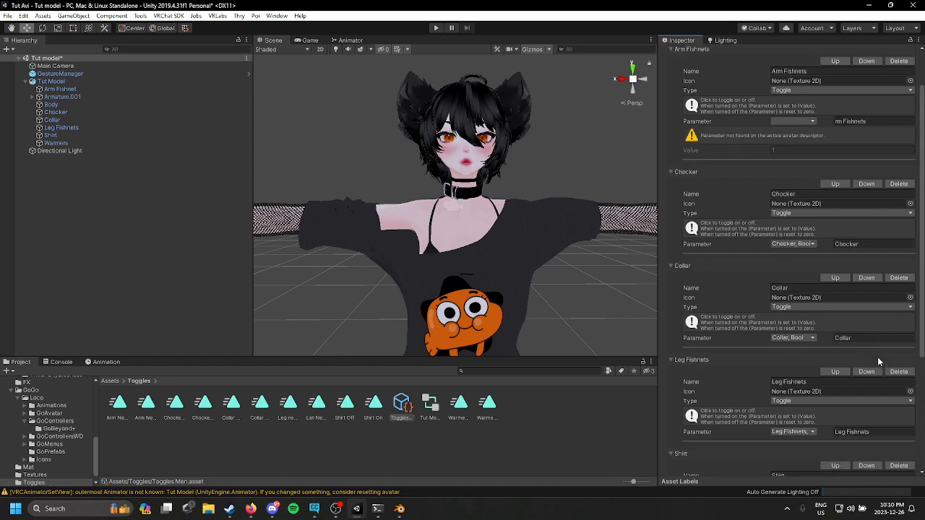
Step: Assign the Arm Fishnets, Bool parameter to the Arm Fishnets control in the Toggles Men menu
{"action": "left_click", "coordinate": [865, 171]}
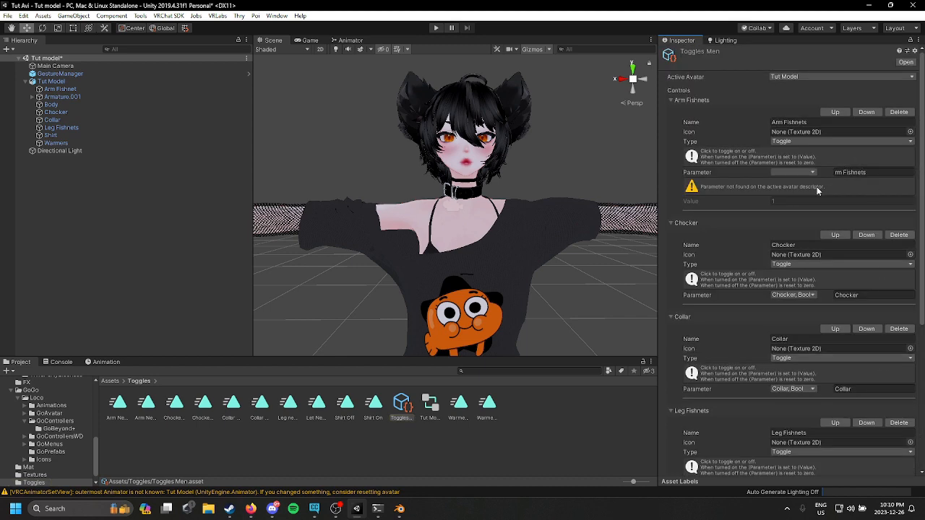
{"action": "left_click", "coordinate": [800, 172]}
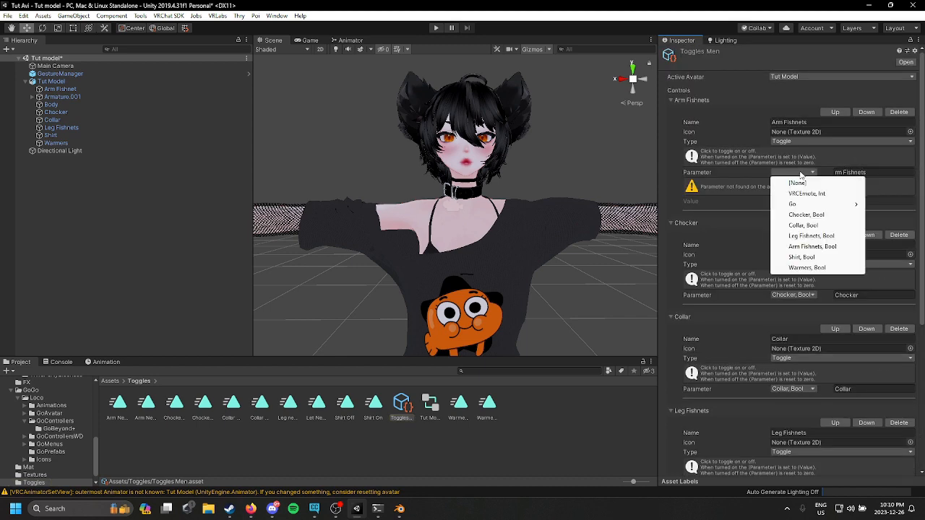
{"action": "left_click", "coordinate": [841, 249]}
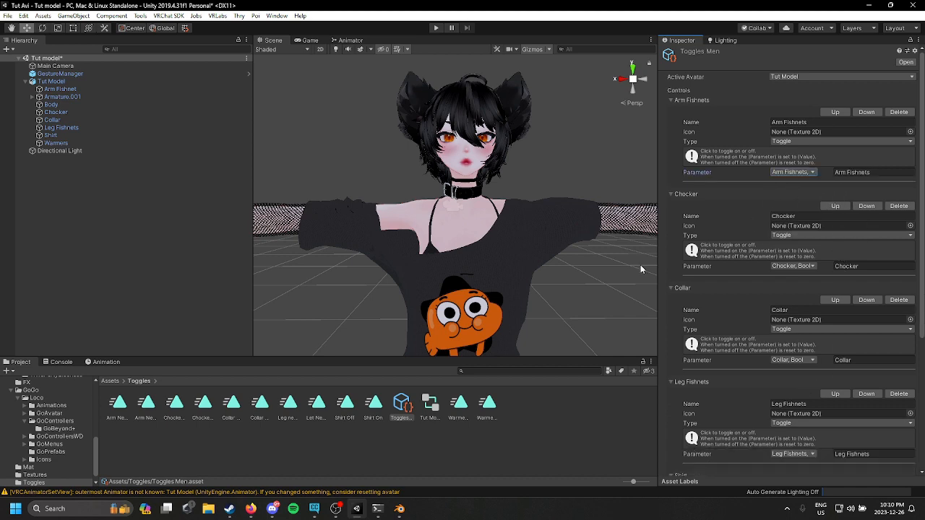
Step: Enter play mode through the Gesture Manager and test the Arm Fishnets toggle from the expressions radial menu
{"action": "left_click", "coordinate": [60, 74]}
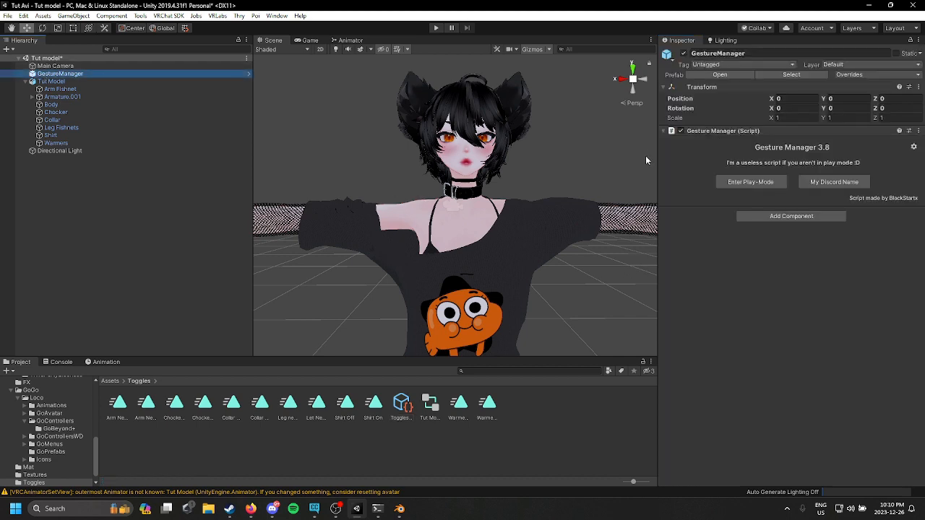
{"action": "left_click", "coordinate": [732, 184]}
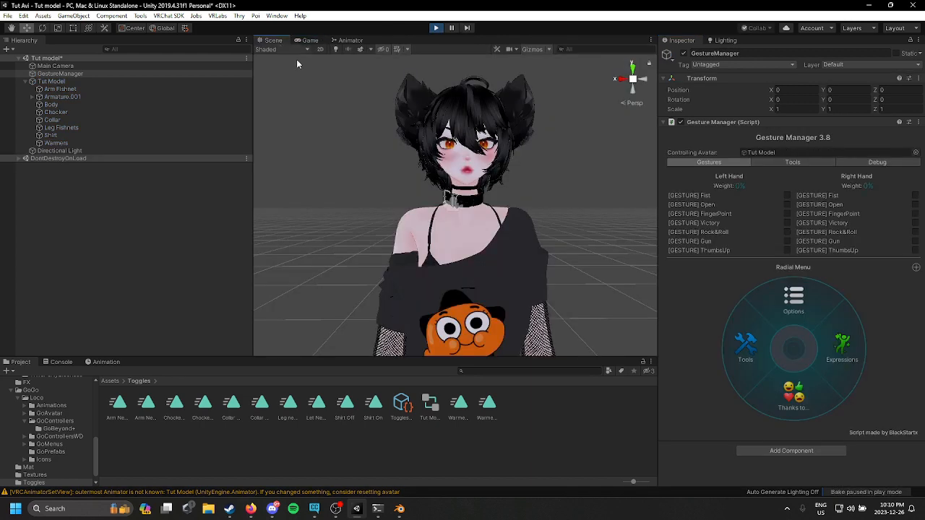
{"action": "scroll", "coordinate": [543, 159], "scroll_direction": "up", "scroll_amount": 5}
{"action": "left_click", "coordinate": [842, 345]}
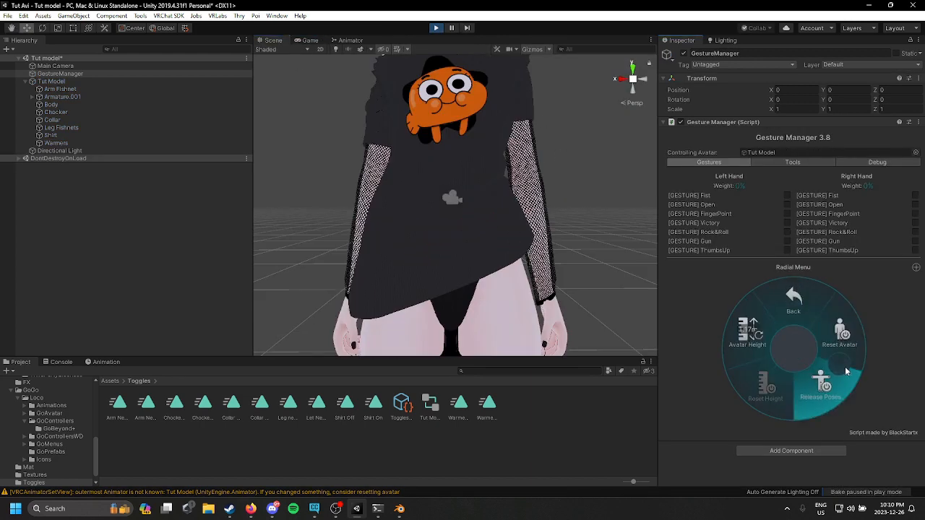
{"action": "left_click", "coordinate": [719, 362]}
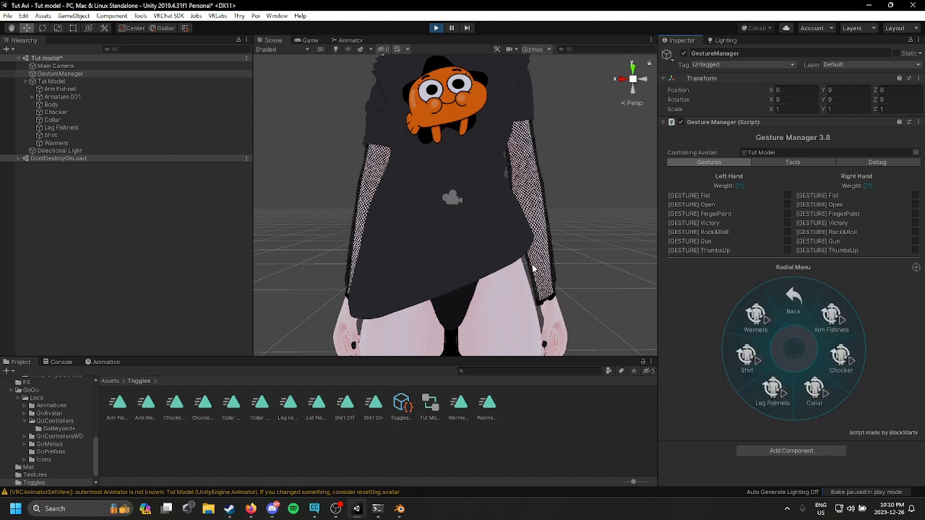
{"action": "left_click", "coordinate": [855, 322]}
{"action": "left_click", "coordinate": [855, 322]}
{"action": "left_click", "coordinate": [855, 323]}
{"action": "left_click", "coordinate": [855, 322]}
{"action": "middle_click_drag", "start_coordinate": [577, 176], "coordinate": [609, 250]}
Step: Switch off Arm Fishnets, Chocker, Collar, Leg Fishnets, Shirt and Warmers in the radial menu
{"action": "left_click", "coordinate": [844, 328]}
{"action": "left_click", "coordinate": [846, 365]}
{"action": "scroll", "coordinate": [597, 281], "scroll_direction": "down", "scroll_amount": 8}
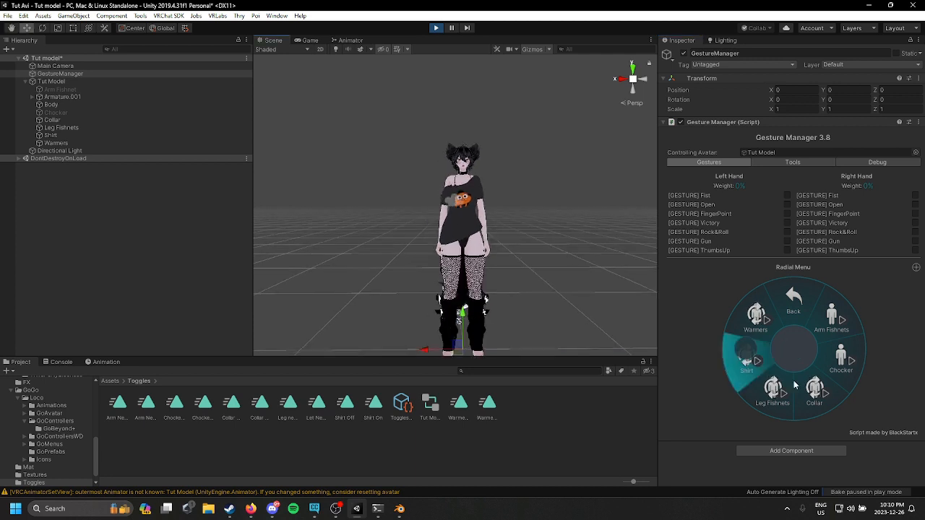
{"action": "left_click", "coordinate": [809, 396]}
{"action": "left_click", "coordinate": [786, 403]}
{"action": "left_click", "coordinate": [756, 374]}
{"action": "left_click", "coordinate": [762, 334]}
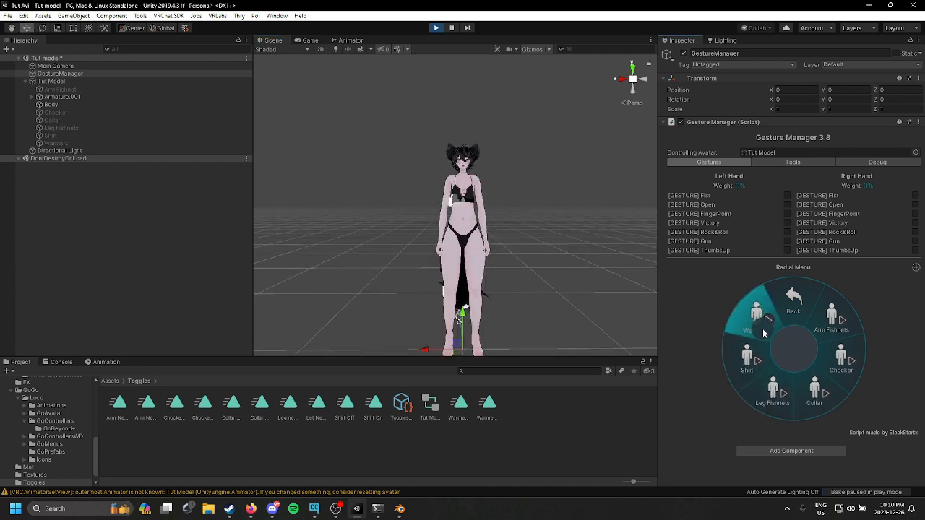
Step: Switch all the clothing toggles back on in the radial menu
{"action": "left_click", "coordinate": [762, 334]}
{"action": "left_click", "coordinate": [762, 335]}
{"action": "left_click", "coordinate": [750, 353]}
{"action": "left_click", "coordinate": [750, 353]}
{"action": "left_click", "coordinate": [772, 390]}
{"action": "left_click", "coordinate": [814, 390]}
{"action": "left_click", "coordinate": [838, 356]}
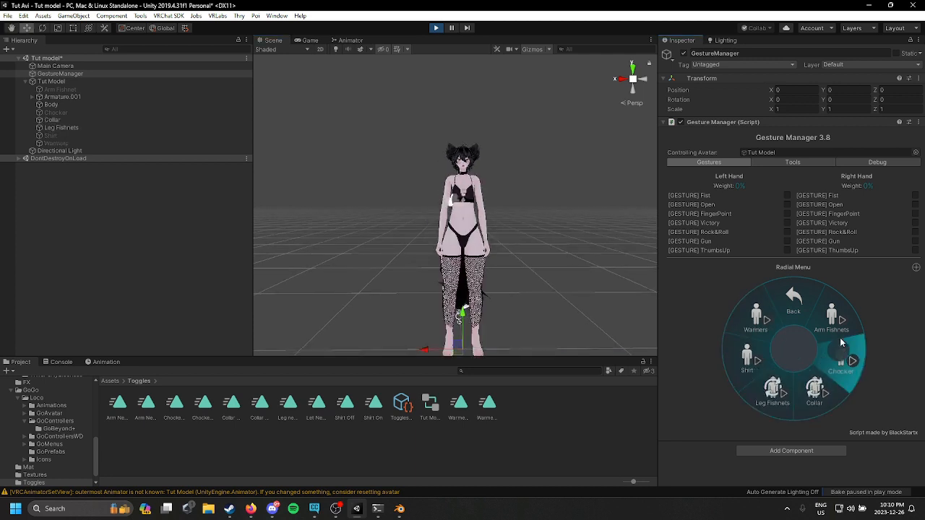
{"action": "left_click", "coordinate": [833, 332]}
{"action": "left_click", "coordinate": [760, 330]}
{"action": "left_click", "coordinate": [754, 367]}
Step: Inspect the dressed avatar and exit play mode
{"action": "scroll", "coordinate": [508, 160], "scroll_direction": "up", "scroll_amount": 10}
{"action": "scroll", "coordinate": [508, 162], "scroll_direction": "down", "scroll_amount": 3}
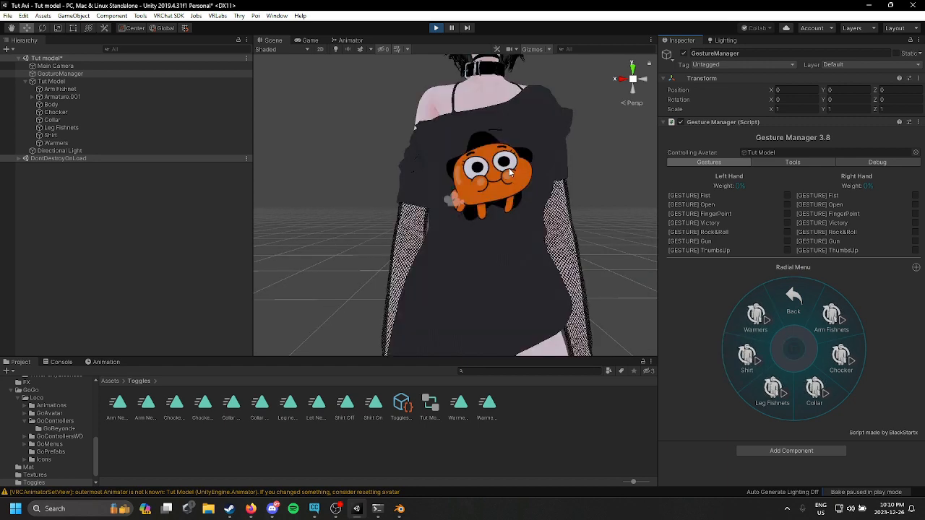
{"action": "middle_click_drag", "start_coordinate": [508, 165], "coordinate": [485, 252]}
{"action": "left_click", "coordinate": [436, 29]}
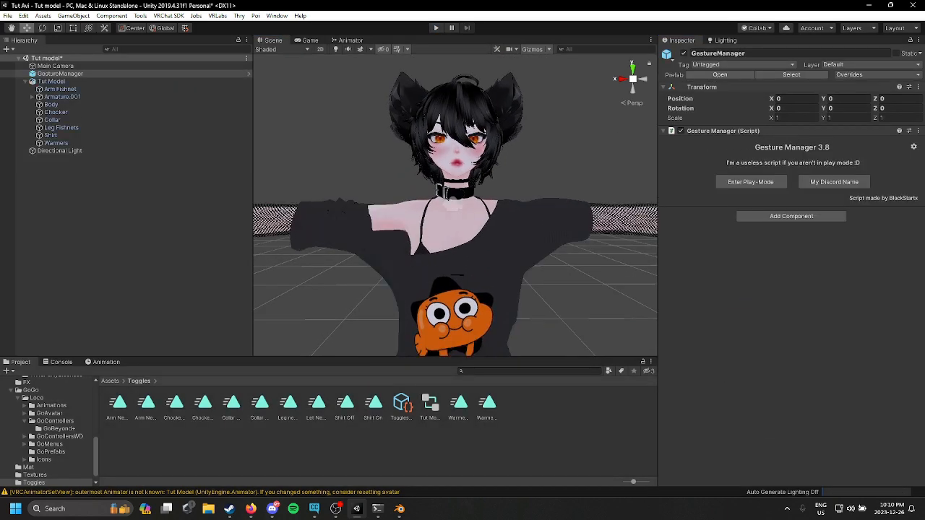
Step: Select the Raeli_Hair_Root bone under the armature's head and add a VRC Phys Bone component to it
{"action": "left_click", "coordinate": [27, 82]}
{"action": "left_click", "coordinate": [26, 82]}
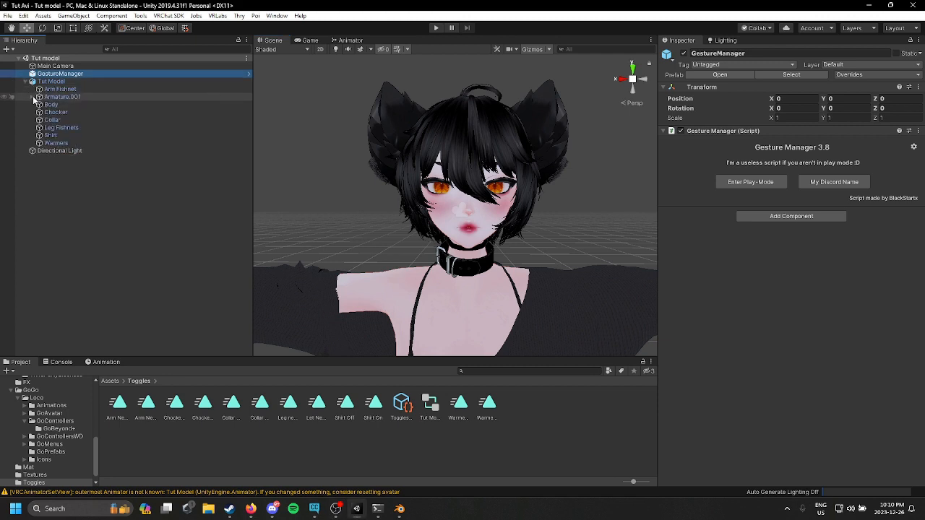
{"action": "left_click", "coordinate": [31, 97]}
{"action": "left_click", "coordinate": [39, 105]}
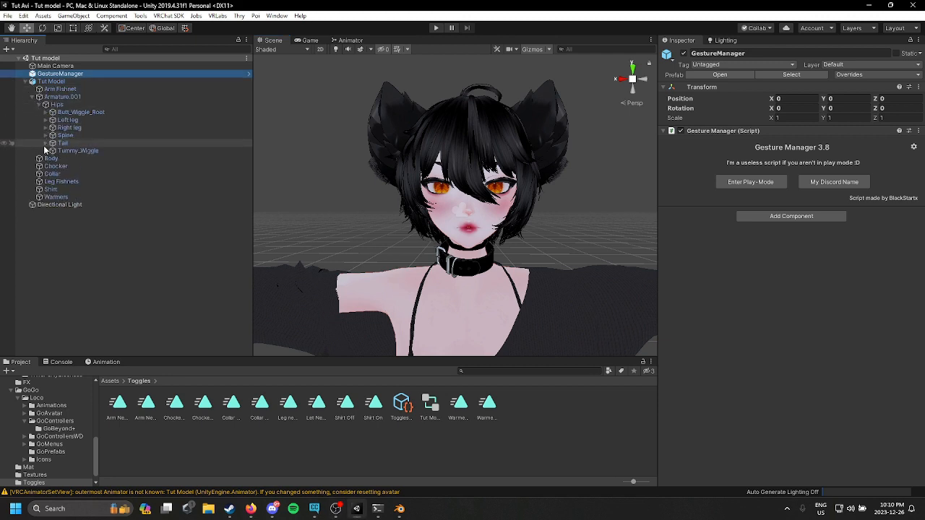
{"action": "left_click", "coordinate": [45, 136]}
{"action": "left_click", "coordinate": [53, 143]}
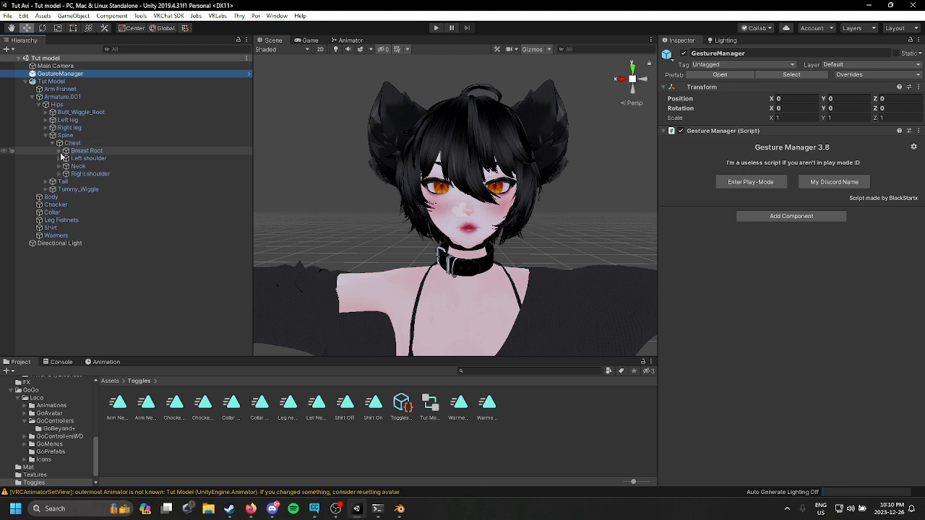
{"action": "left_click", "coordinate": [59, 167]}
{"action": "left_click", "coordinate": [66, 175]}
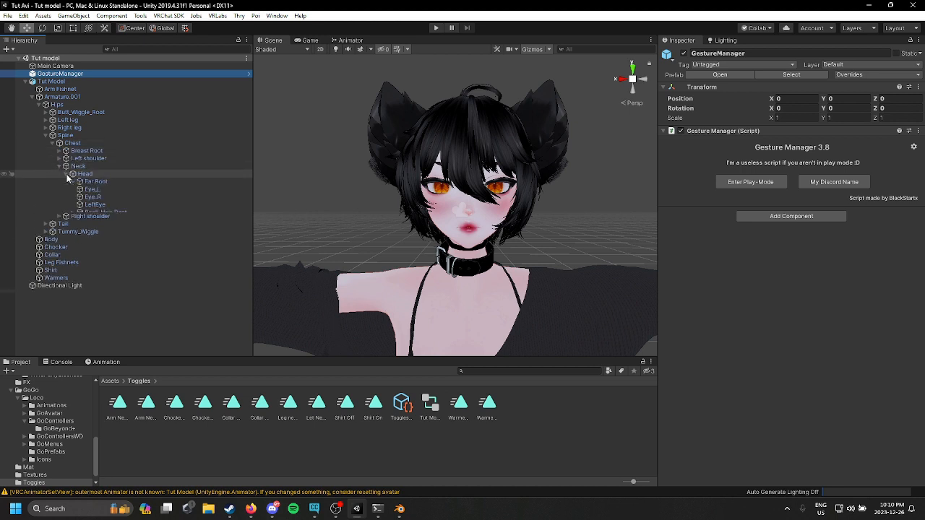
{"action": "left_click", "coordinate": [142, 212]}
{"action": "left_click", "coordinate": [815, 128]}
{"action": "type", "text": "ph"}
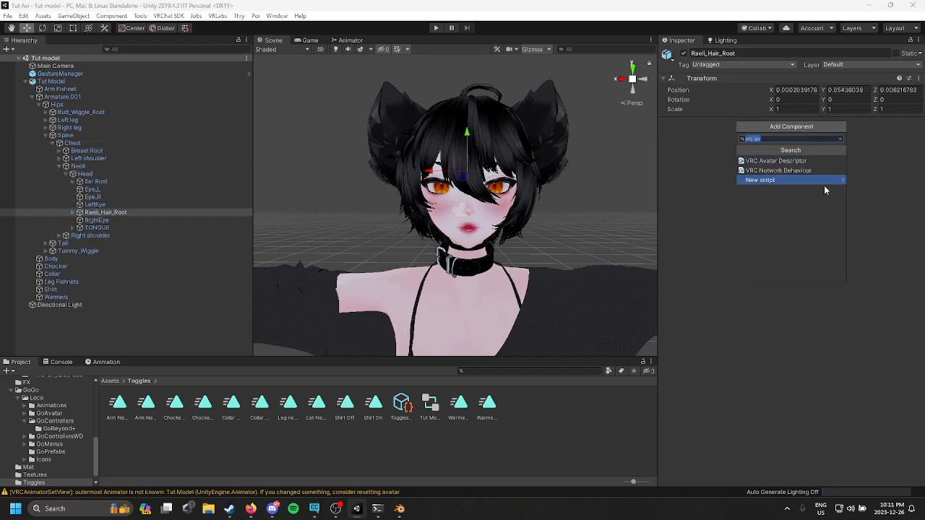
{"action": "type", "text": "y"}
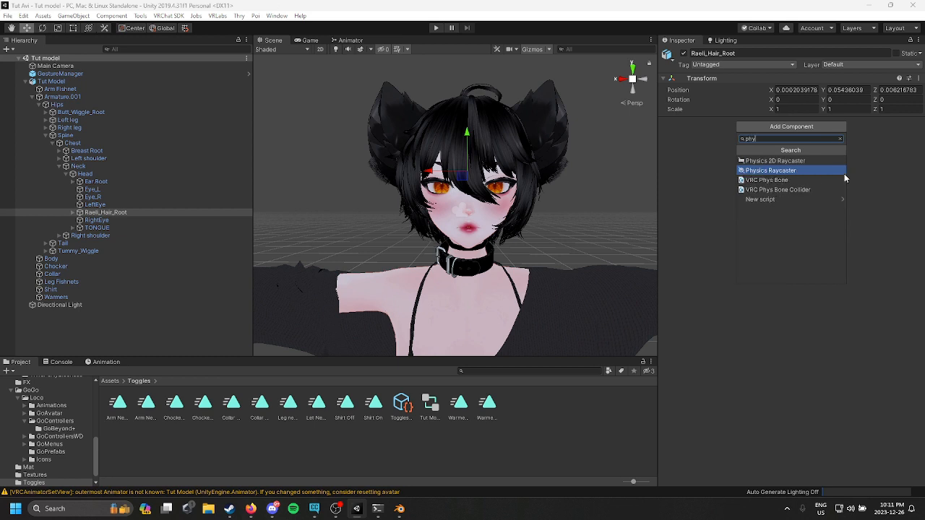
{"action": "left_click", "coordinate": [808, 180]}
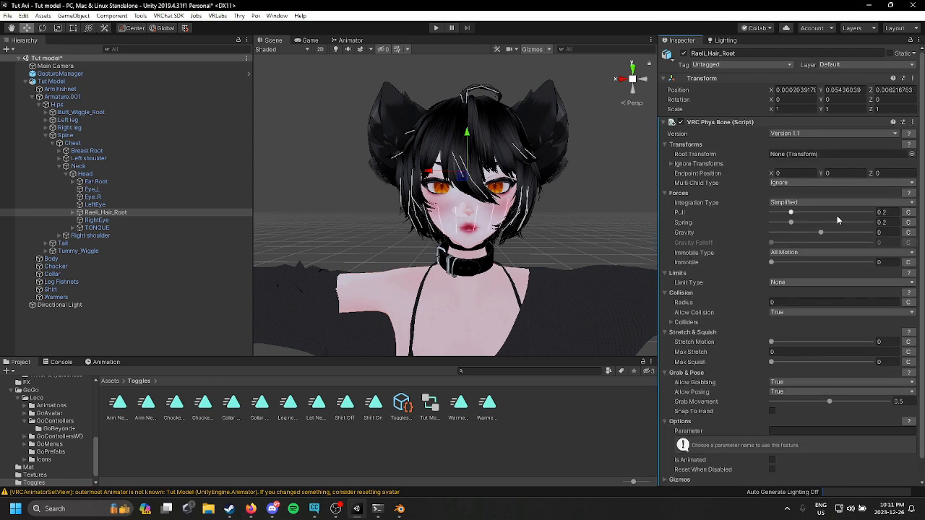
Step: Set the phys bone's Pull to about 0.281, Spring to about 0.103, and an Angle limit of about 17.6
{"action": "mouse_move", "coordinate": [792, 224]}
{"action": "left_mouse_down"}
{"action": "mouse_move", "coordinate": [778, 222]}
{"action": "mouse_move", "coordinate": [799, 214]}
{"action": "left_mouse_up"}
{"action": "left_click", "coordinate": [781, 223]}
{"action": "left_click", "coordinate": [792, 283]}
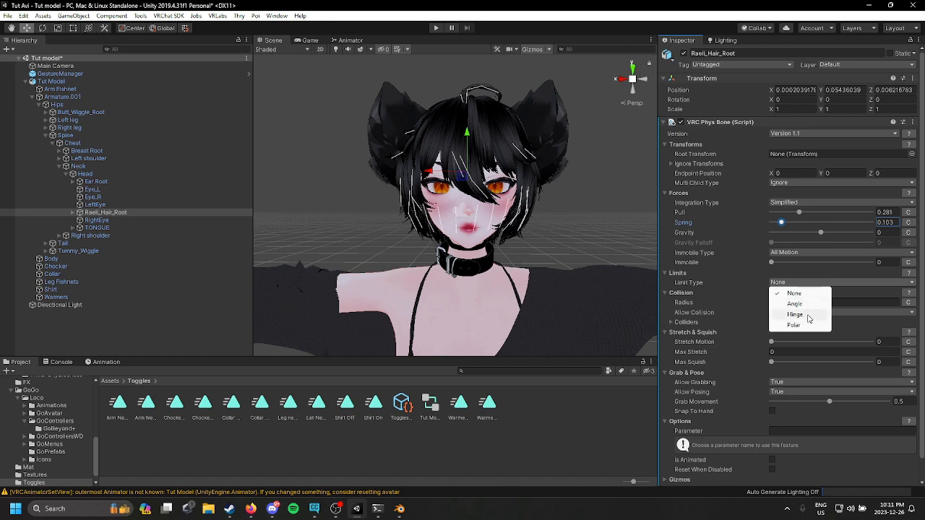
{"action": "left_click", "coordinate": [809, 306]}
{"action": "left_click_drag", "start_coordinate": [796, 292], "coordinate": [780, 293]}
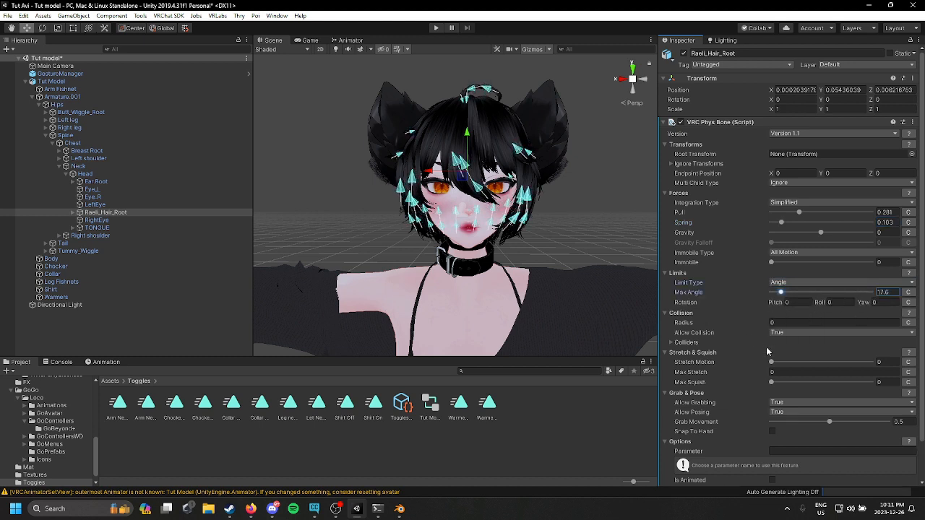
Step: Set the phys bone's collision radius to 0.01
{"action": "left_click", "coordinate": [824, 322]}
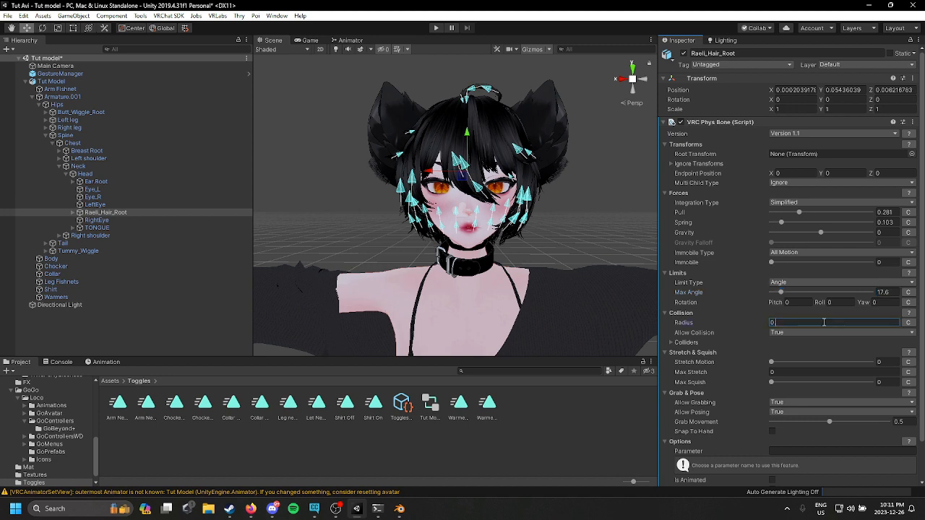
{"action": "type", "text": "0.1"}
{"action": "key", "text": "BackSpace"}
{"action": "type", "text": "01"}
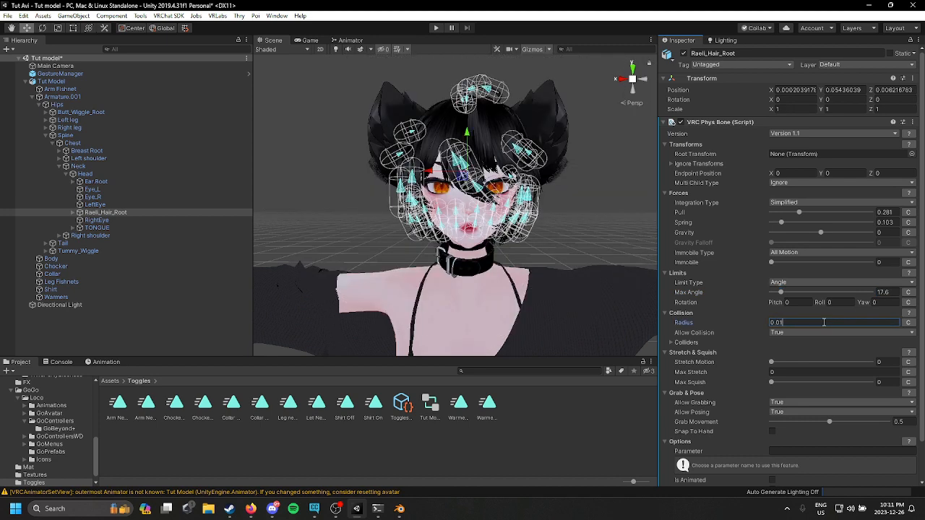
Step: Add a radius curve and lower its end point in the curve editor, then close the editor
{"action": "left_click", "coordinate": [908, 322]}
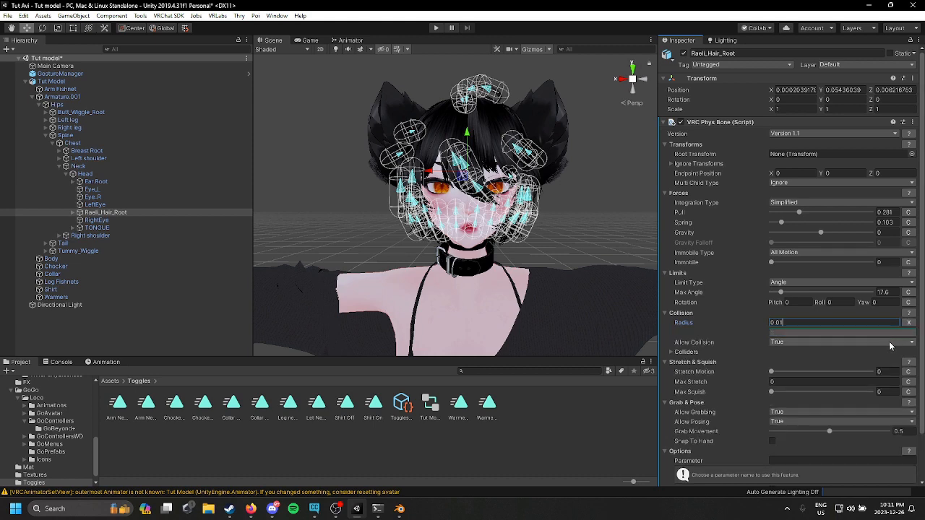
{"action": "left_click", "coordinate": [880, 333]}
{"action": "left_click_drag", "start_coordinate": [723, 101], "coordinate": [722, 235]}
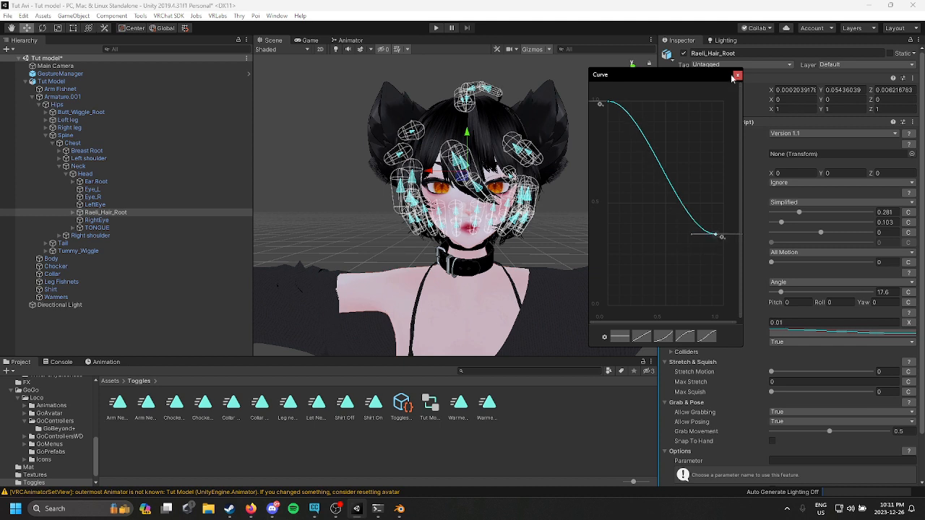
{"action": "left_click", "coordinate": [714, 243]}
{"action": "left_click_drag", "start_coordinate": [717, 236], "coordinate": [724, 253]}
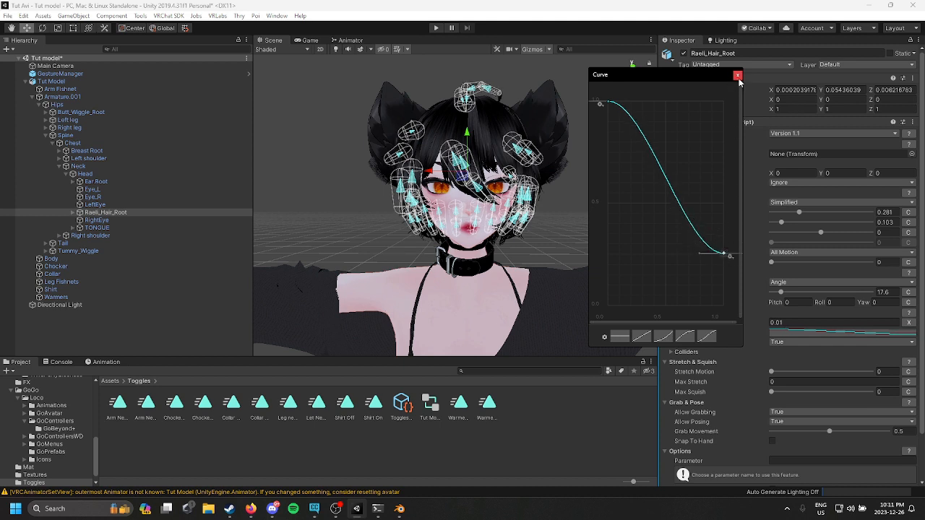
{"action": "left_click", "coordinate": [737, 76]}
{"action": "scroll", "coordinate": [824, 280], "scroll_direction": "down", "scroll_amount": 2}
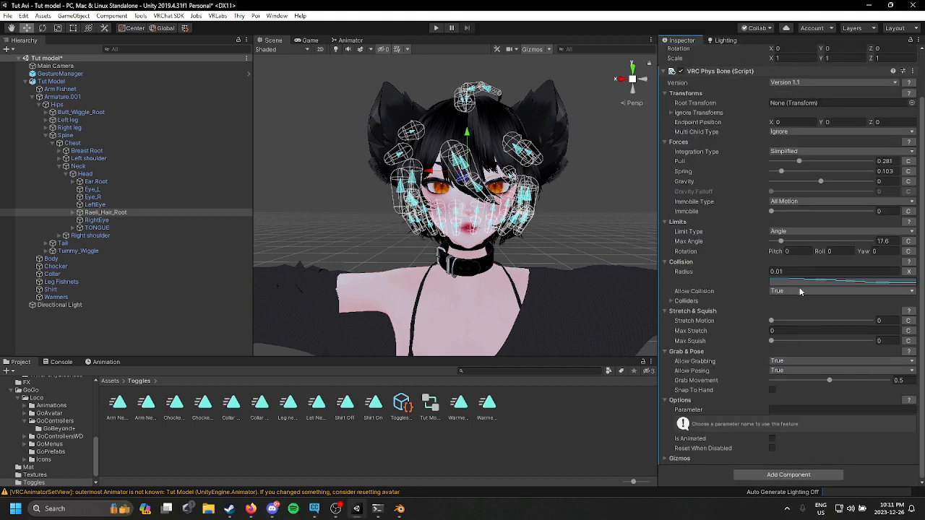
Step: Enter play mode and play the Backflip emote from the GoGo Loco emotes menu
{"action": "left_click", "coordinate": [60, 73]}
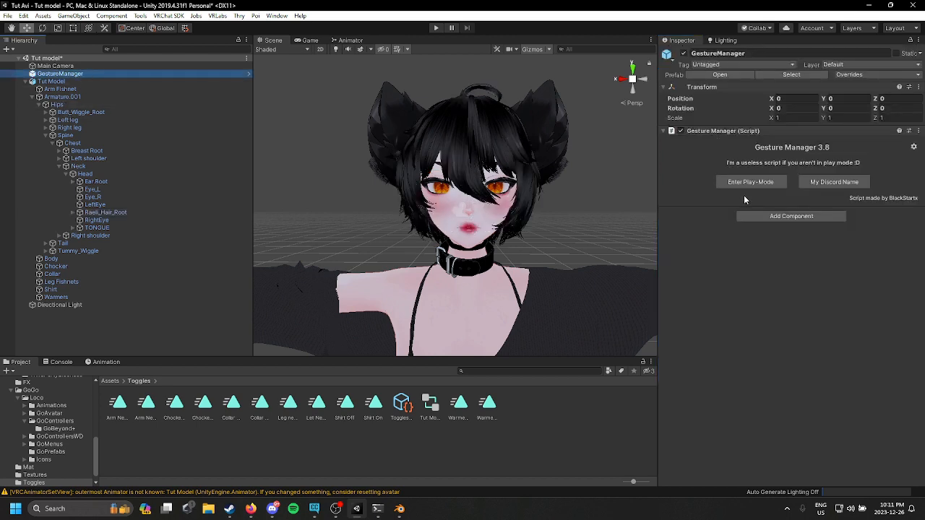
{"action": "left_click", "coordinate": [751, 182]}
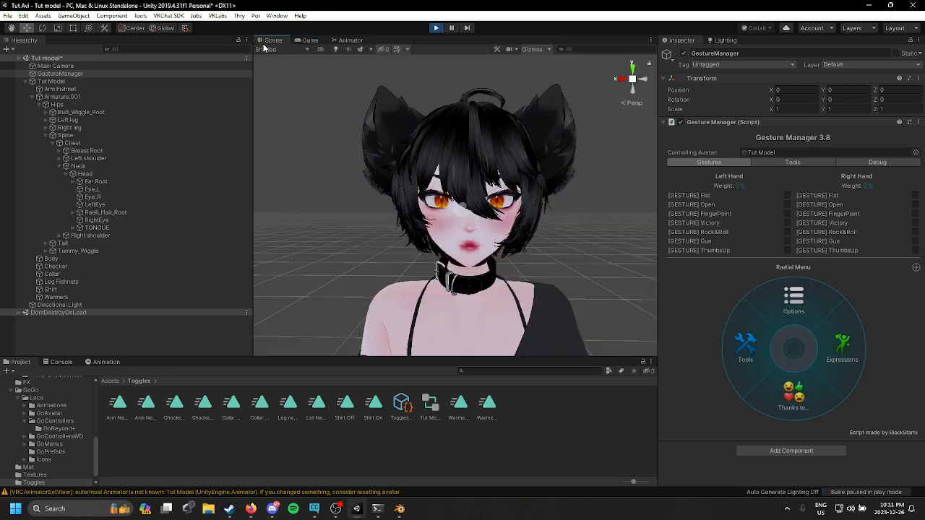
{"action": "left_click", "coordinate": [873, 402]}
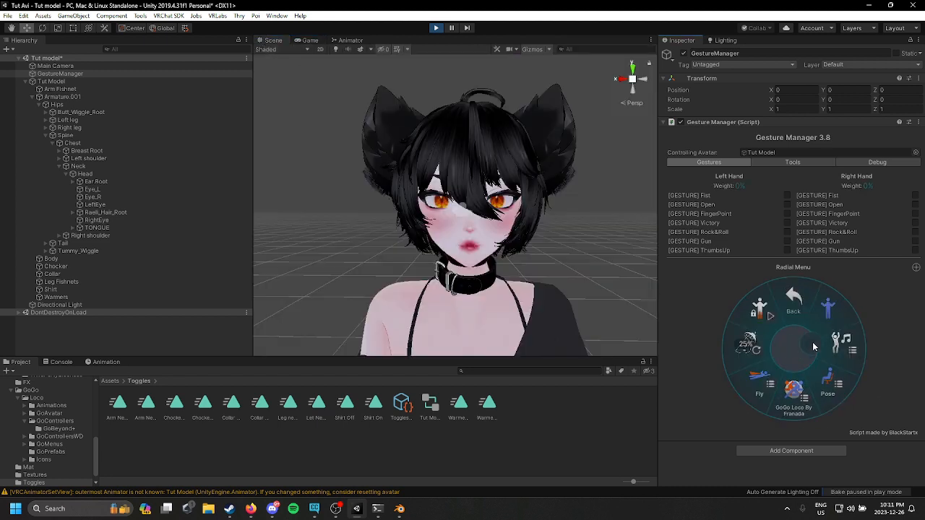
{"action": "left_click", "coordinate": [873, 349]}
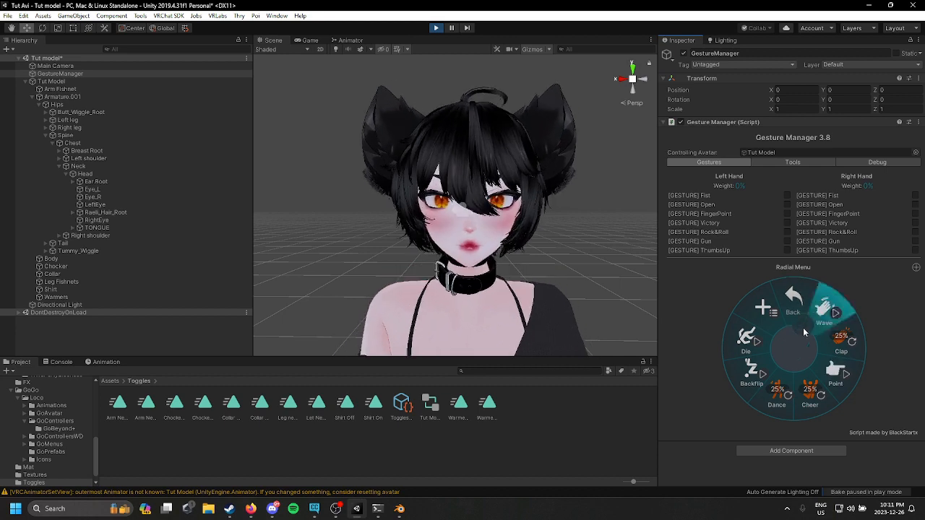
{"action": "left_click", "coordinate": [764, 394]}
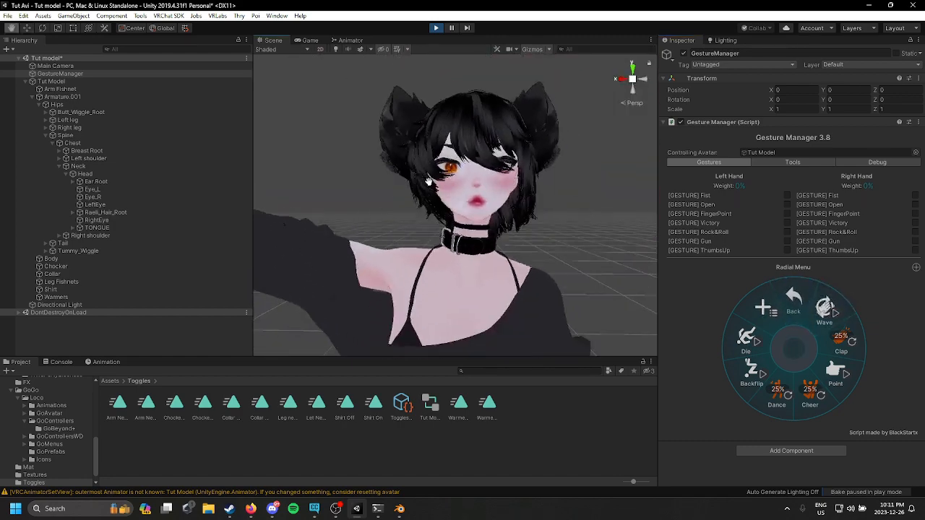
Step: Play the Wave emote and examine the avatar's hair and body movement
{"action": "left_click_drag", "start_coordinate": [479, 209], "coordinate": [271, 218], "text": "alt"}
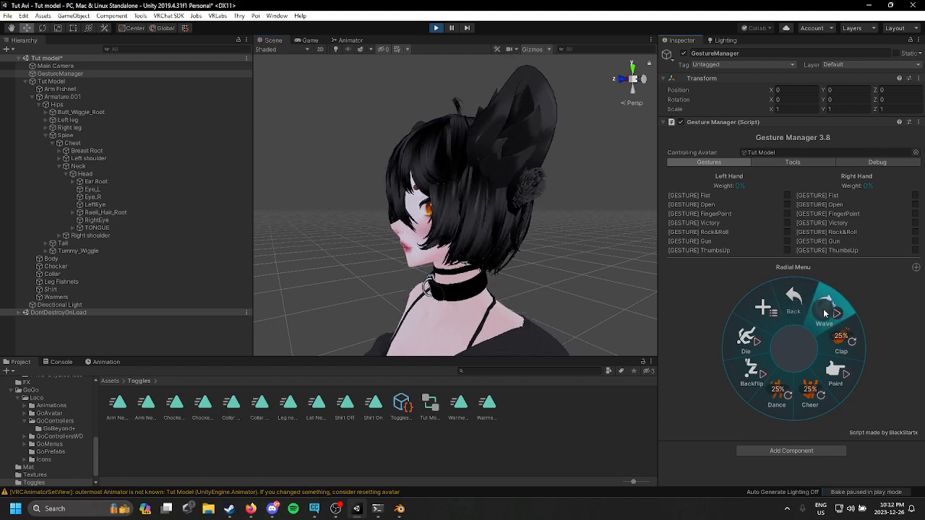
{"action": "left_click", "coordinate": [806, 311]}
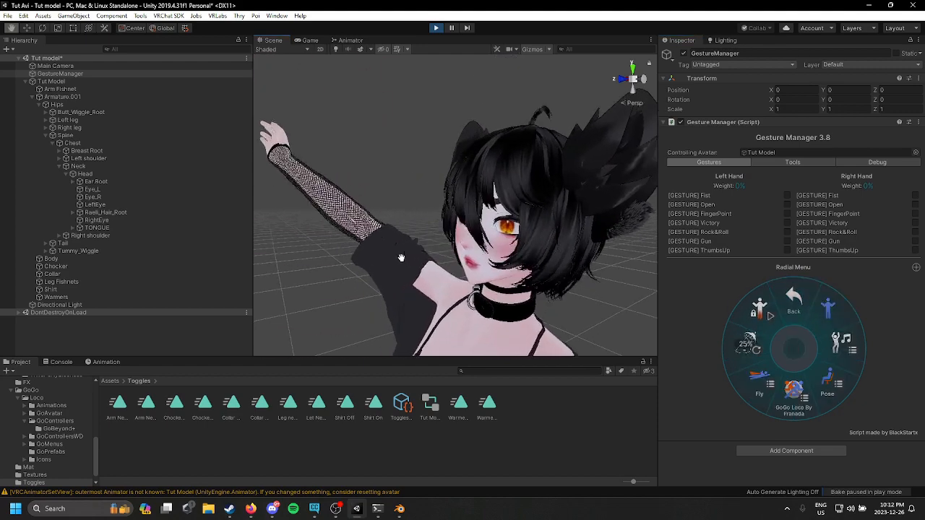
{"action": "scroll", "coordinate": [500, 278], "scroll_direction": "down", "scroll_amount": 6}
{"action": "middle_click_drag", "start_coordinate": [489, 285], "coordinate": [474, 240]}
{"action": "left_click_drag", "start_coordinate": [475, 239], "coordinate": [607, 215], "text": "alt"}
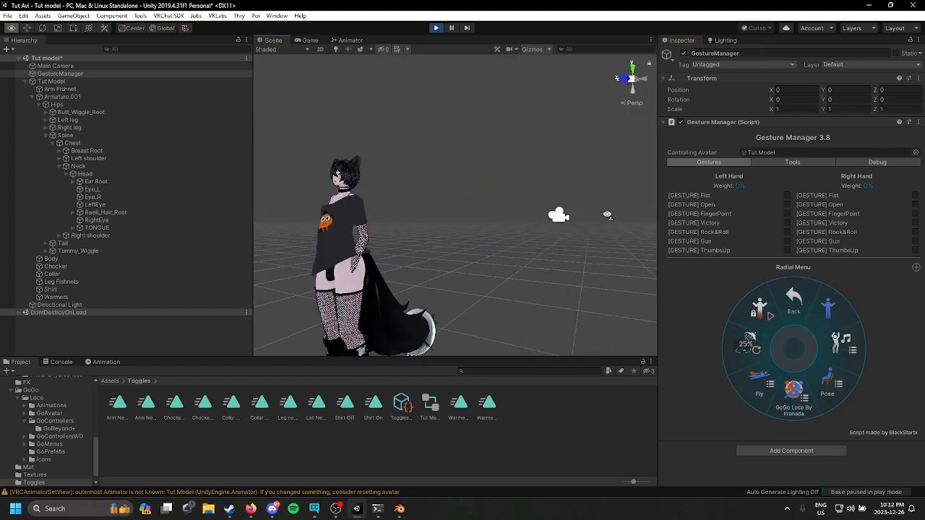
Step: Exit play mode
{"action": "middle_click_drag", "start_coordinate": [412, 206], "coordinate": [513, 204]}
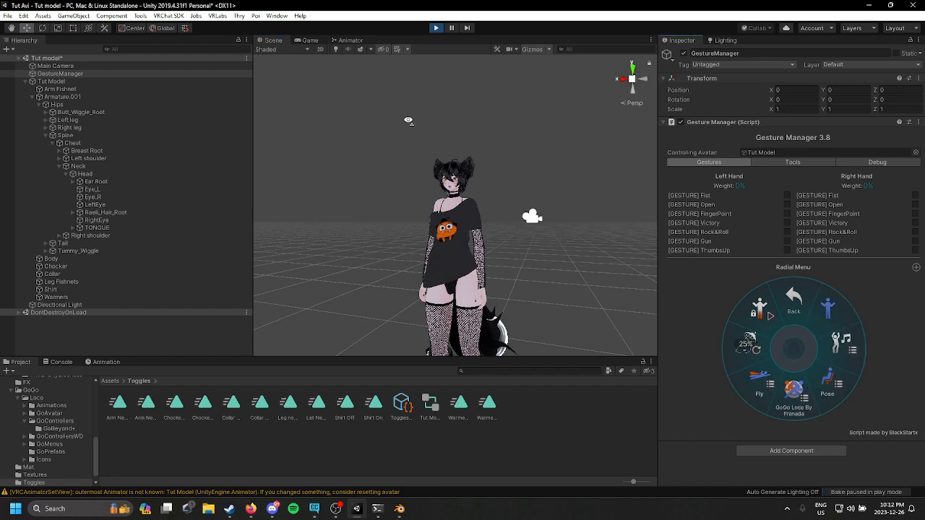
{"action": "left_click_drag", "start_coordinate": [409, 120], "coordinate": [510, 133], "text": "alt"}
{"action": "left_click", "coordinate": [436, 28]}
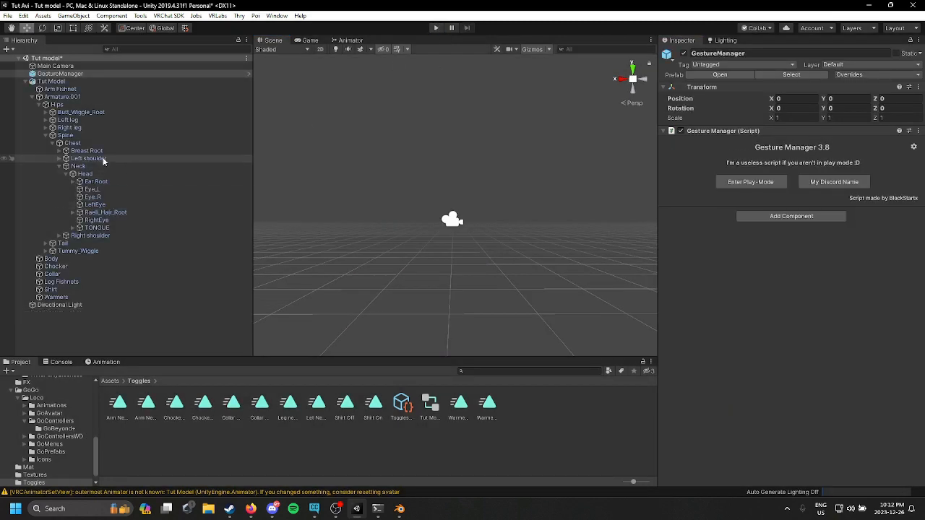
Step: Add a VRC Phys Bone component to the Ear.Root bone
{"action": "left_click", "coordinate": [94, 181]}
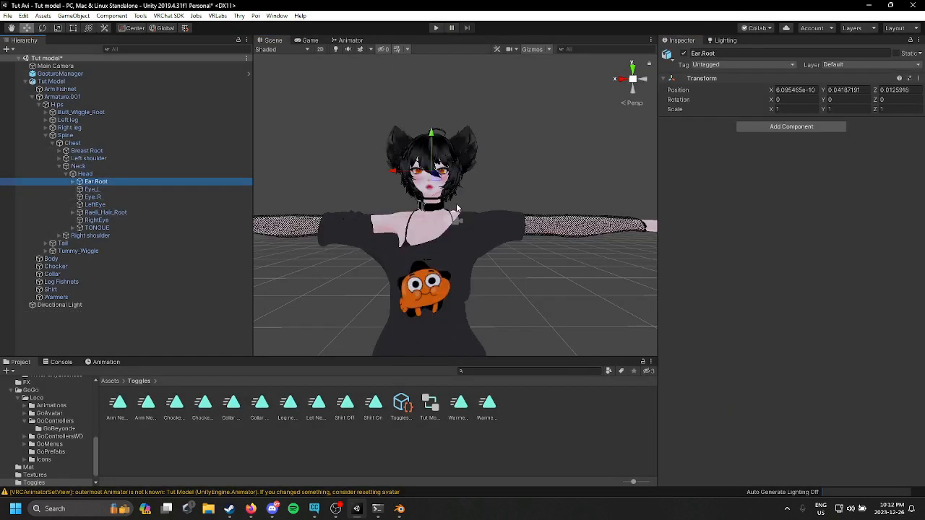
{"action": "left_click", "coordinate": [799, 128]}
{"action": "left_click", "coordinate": [799, 180]}
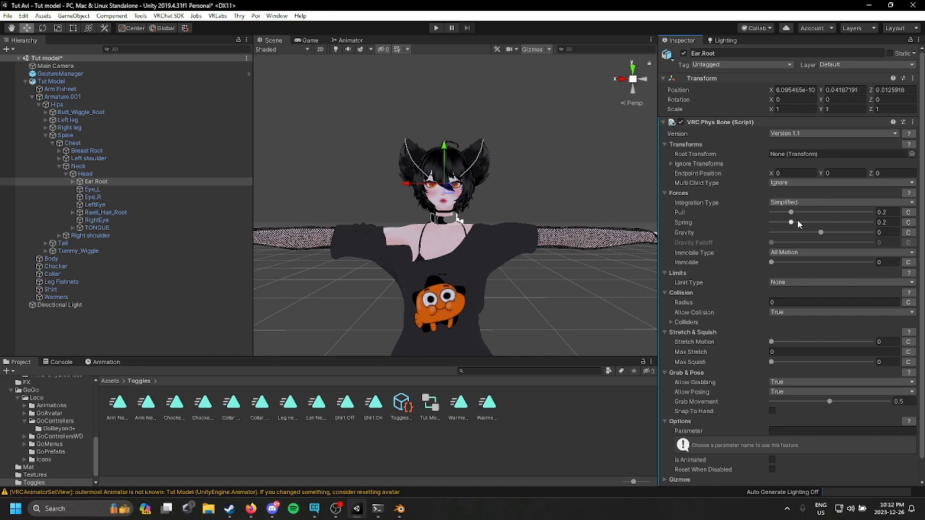
Step: Set the ear phys bone's spring to about 0.262 and pull to about 0.411
{"action": "left_click", "coordinate": [798, 224]}
{"action": "left_click", "coordinate": [812, 213]}
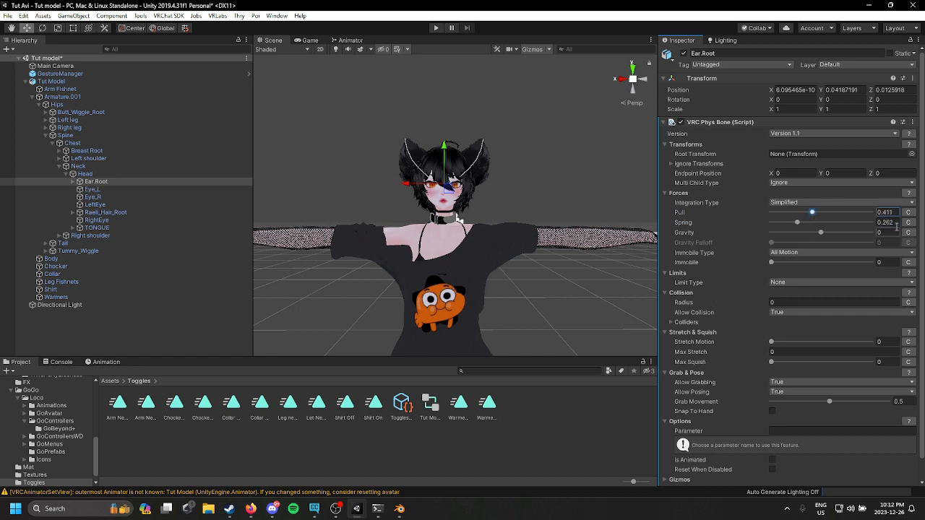
Step: Set the ear phys bone's limit type to Angle with a max angle of about 32.4
{"action": "left_click", "coordinate": [845, 283]}
{"action": "left_click", "coordinate": [795, 305]}
{"action": "mouse_move", "coordinate": [797, 292]}
{"action": "left_mouse_down"}
{"action": "mouse_move", "coordinate": [807, 292]}
{"action": "mouse_move", "coordinate": [790, 295]}
{"action": "left_mouse_up"}
Step: Set the ear phys bone's collision radius to 0.04
{"action": "left_click", "coordinate": [809, 323]}
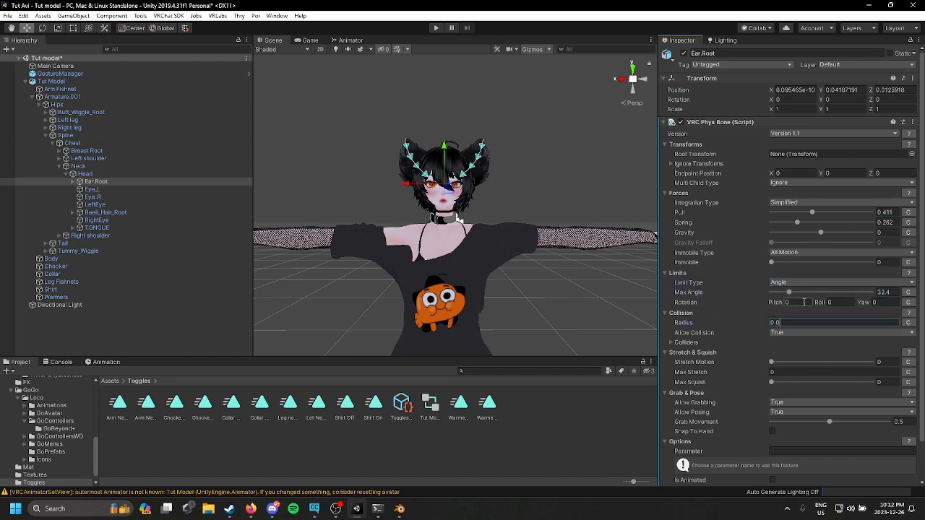
{"action": "key", "text": "BackSpace"}
{"action": "key", "text": "BackSpace"}
{"action": "type", "text": ".05"}
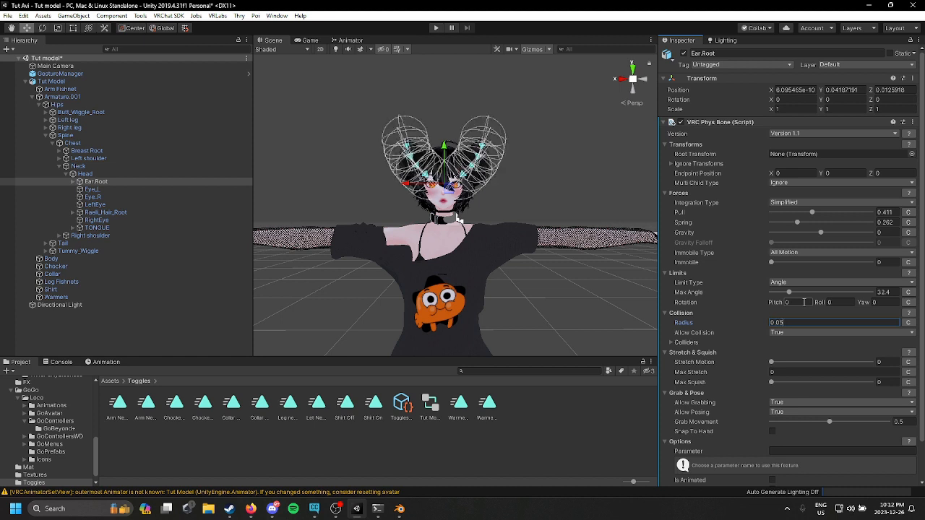
{"action": "key", "text": "BackSpace"}
{"action": "type", "text": "4"}
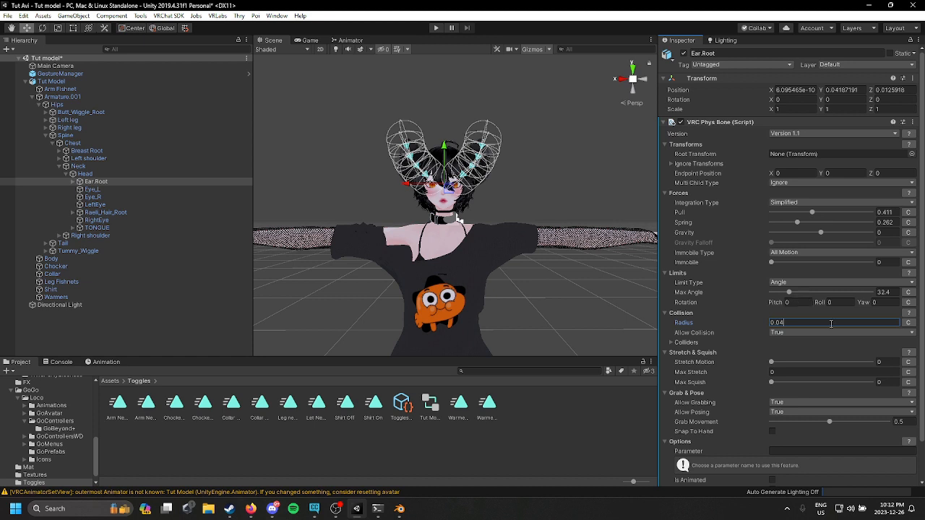
Step: Add a radius curve and reshape it in the curve editor with a raised middle key and lowered start point, then close it
{"action": "left_click", "coordinate": [908, 323]}
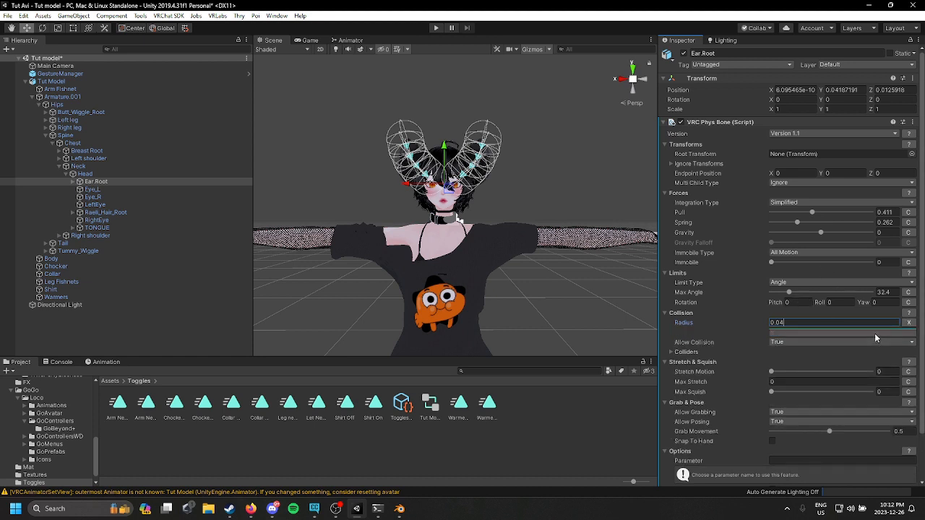
{"action": "left_click", "coordinate": [874, 333]}
{"action": "left_click_drag", "start_coordinate": [728, 114], "coordinate": [734, 233]}
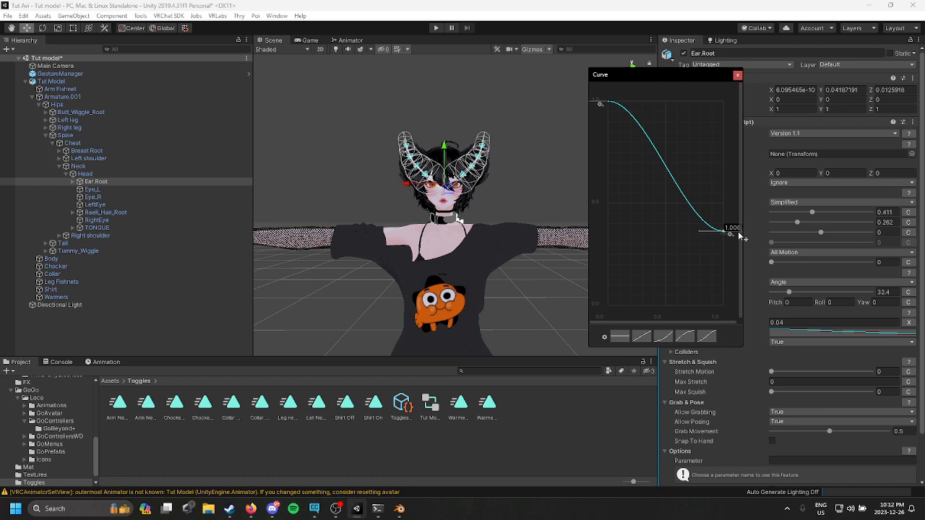
{"action": "right_click", "coordinate": [692, 215]}
{"action": "left_click", "coordinate": [704, 214]}
{"action": "left_click_drag", "start_coordinate": [694, 215], "coordinate": [688, 172]}
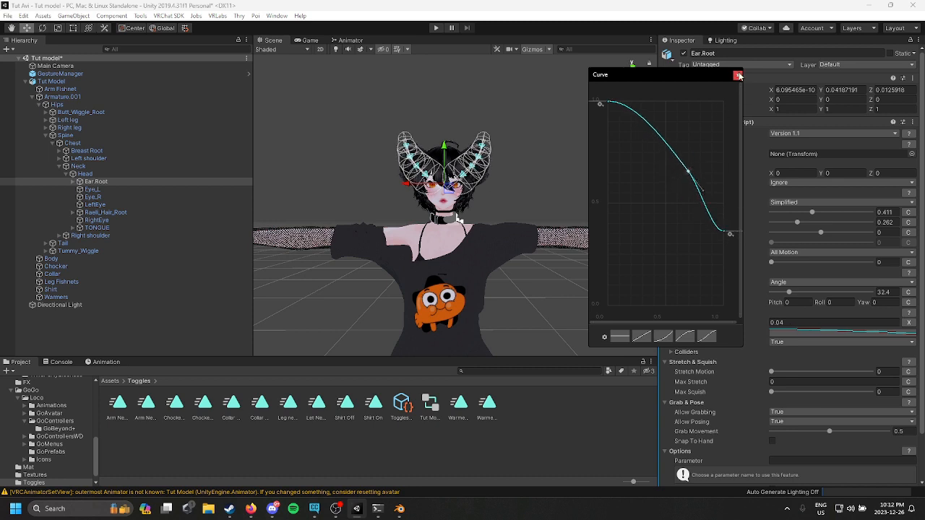
{"action": "left_click_drag", "start_coordinate": [609, 103], "coordinate": [550, 360]}
{"action": "right_click", "coordinate": [626, 106]}
{"action": "left_click", "coordinate": [643, 109]}
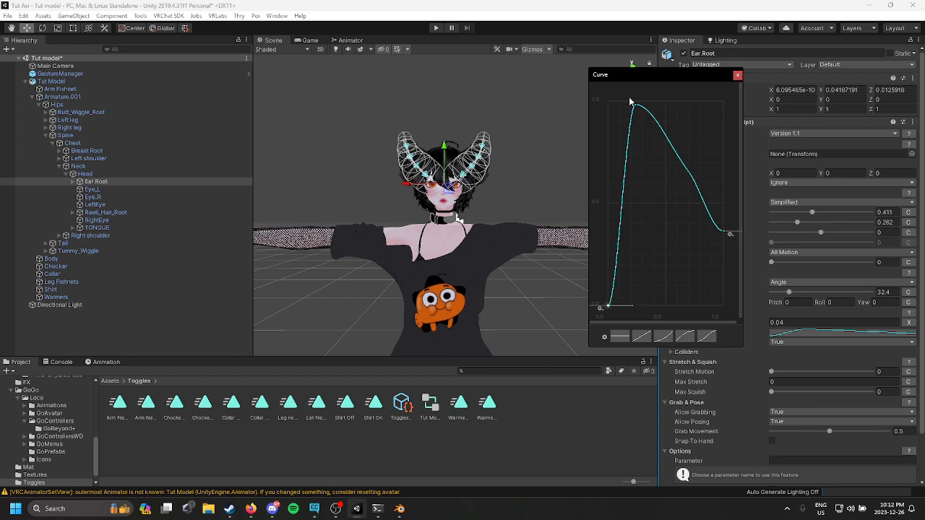
{"action": "left_click_drag", "start_coordinate": [638, 110], "coordinate": [666, 108]}
{"action": "left_click", "coordinate": [738, 76]}
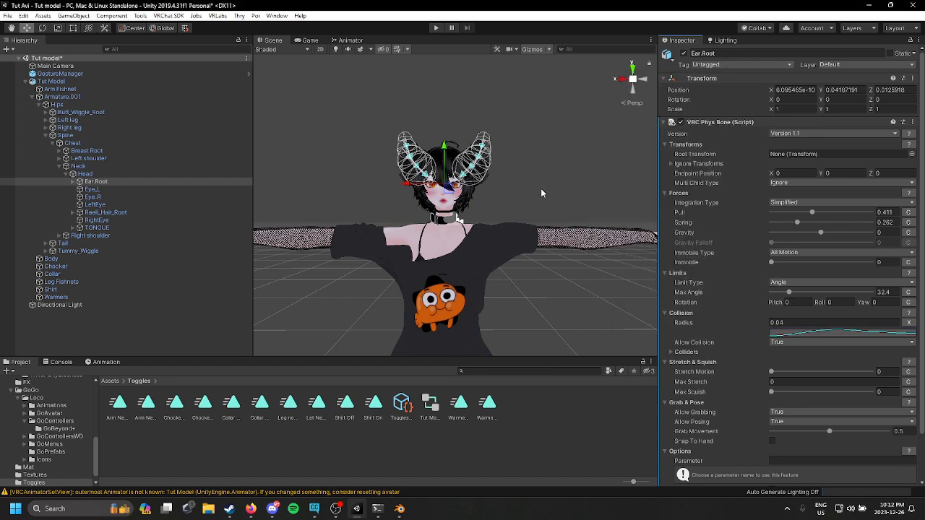
Step: Enter play mode and play the Clap emote from the GoGo Loco emotes menu
{"action": "middle_click_drag", "start_coordinate": [533, 181], "coordinate": [549, 200]}
{"action": "middle_click_drag", "start_coordinate": [533, 242], "coordinate": [543, 219]}
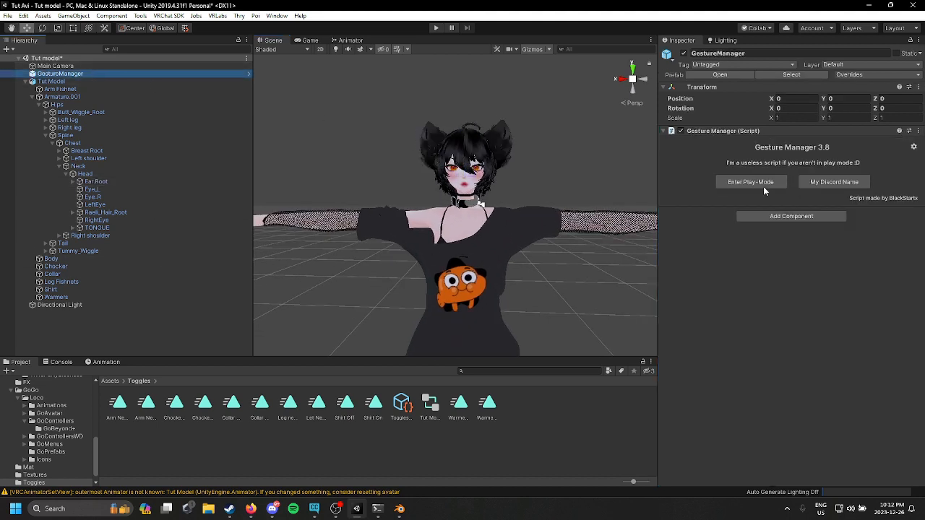
{"action": "left_click", "coordinate": [763, 185]}
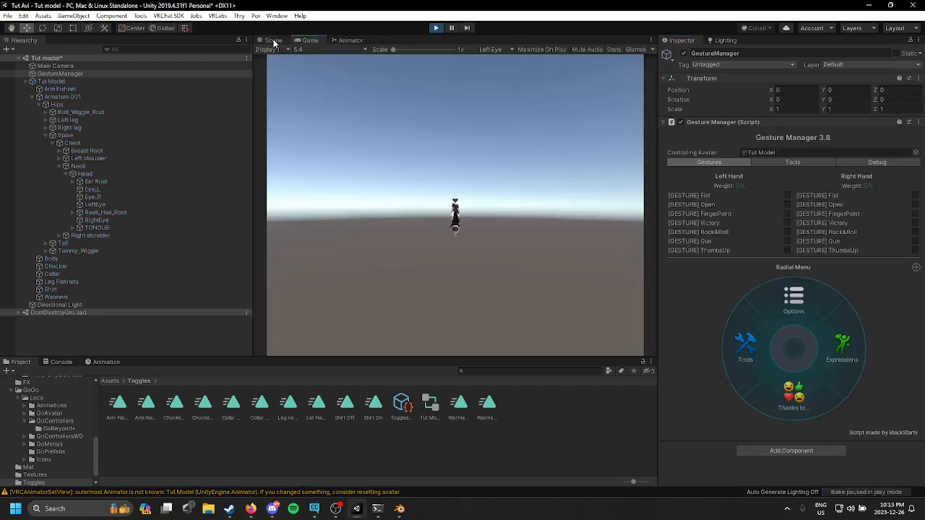
{"action": "left_click", "coordinate": [273, 40]}
{"action": "left_click", "coordinate": [829, 343]}
{"action": "left_click", "coordinate": [833, 369]}
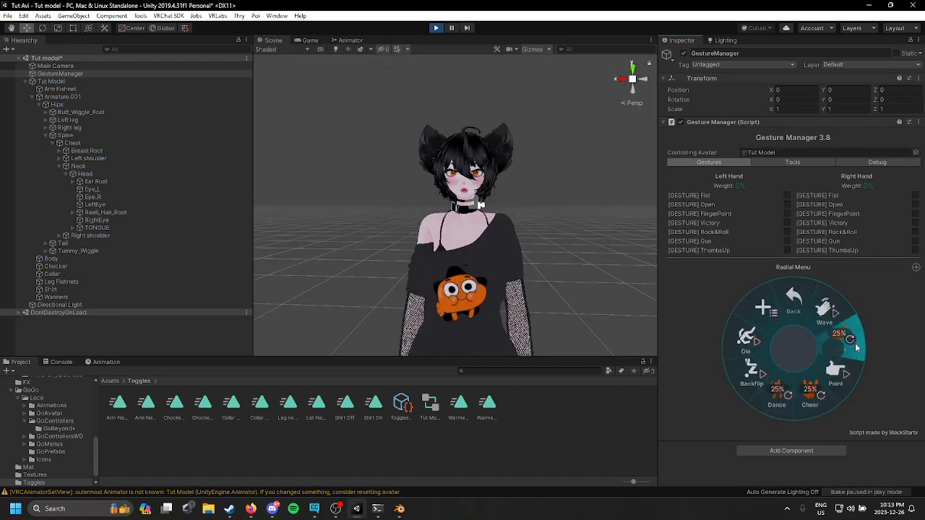
{"action": "left_click", "coordinate": [860, 378]}
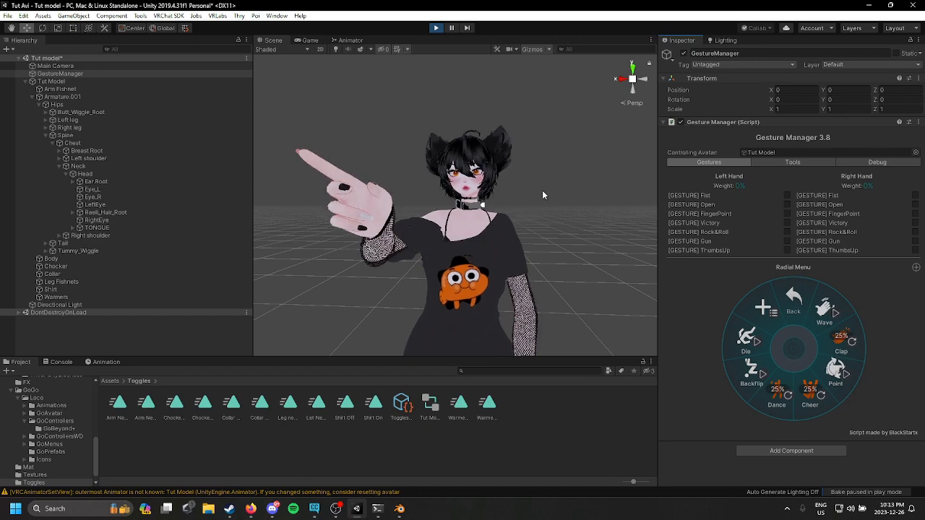
Step: Play the Cheer emote and exit play mode
{"action": "right_click_drag", "start_coordinate": [542, 190], "coordinate": [289, 216]}
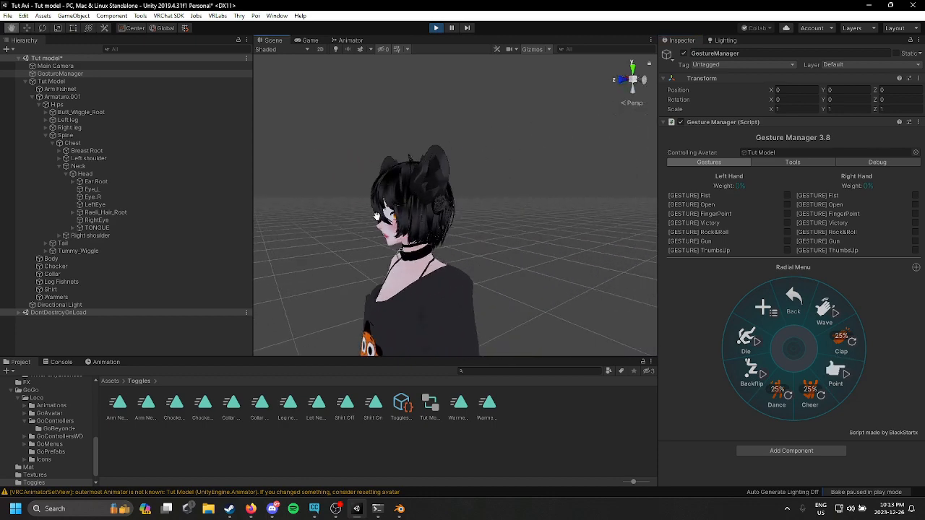
{"action": "left_click", "coordinate": [827, 400]}
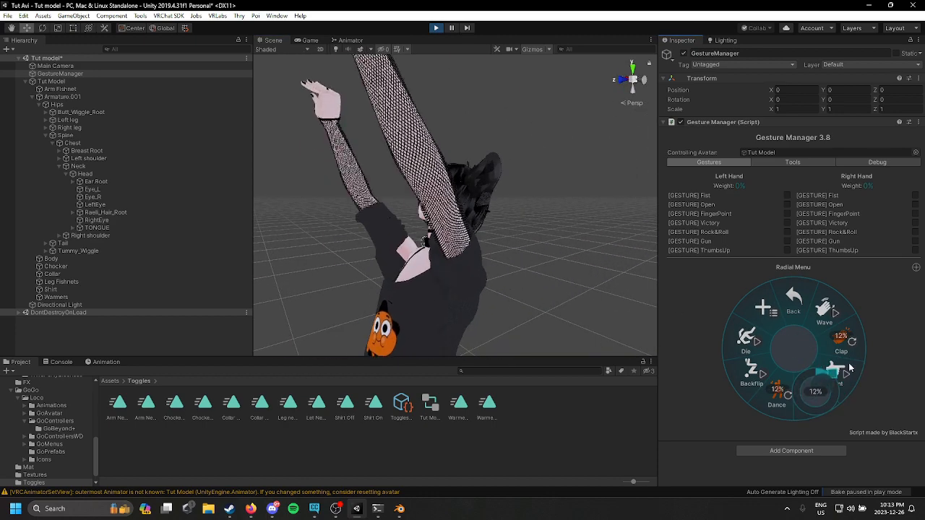
{"action": "right_click_drag", "start_coordinate": [549, 239], "coordinate": [716, 304]}
{"action": "left_click", "coordinate": [437, 28]}
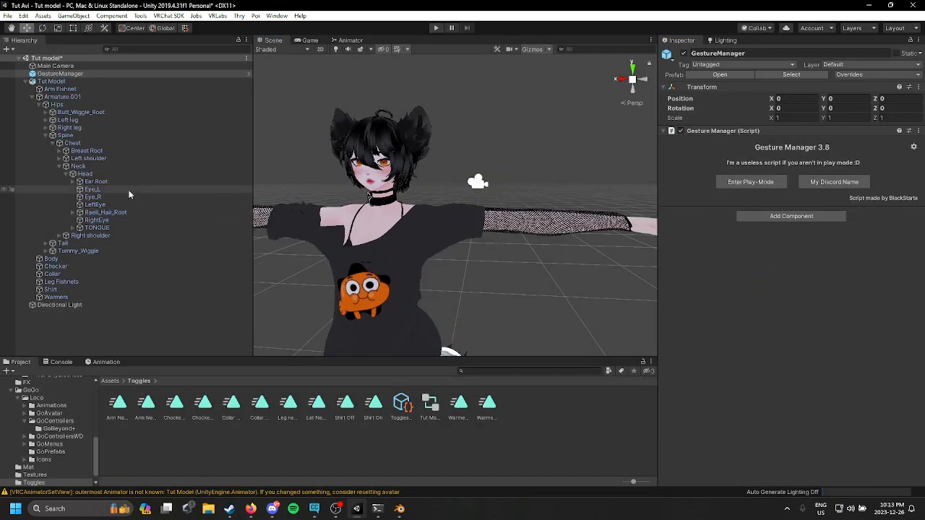
Step: Add a VRC Phys Bone component to the Tail bone
{"action": "double_click", "coordinate": [99, 243]}
{"action": "left_click", "coordinate": [831, 128]}
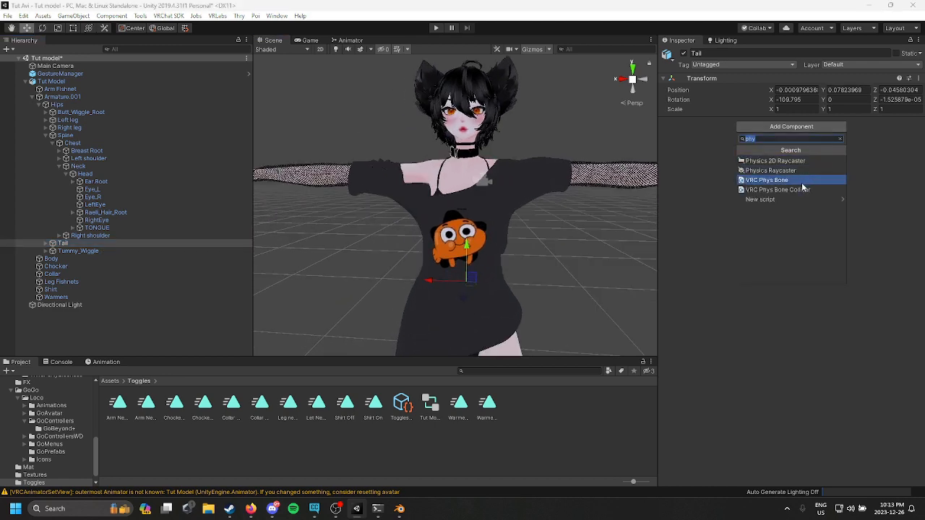
{"action": "left_click", "coordinate": [802, 181]}
Step: Edit the tail phys bone's collision radius value
{"action": "right_click_drag", "start_coordinate": [550, 239], "coordinate": [500, 178]}
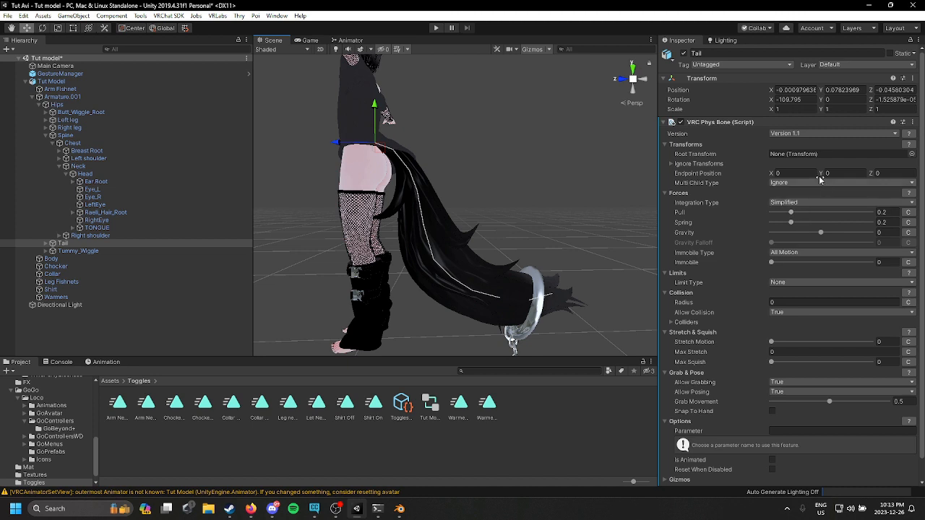
{"action": "left_click", "coordinate": [807, 301]}
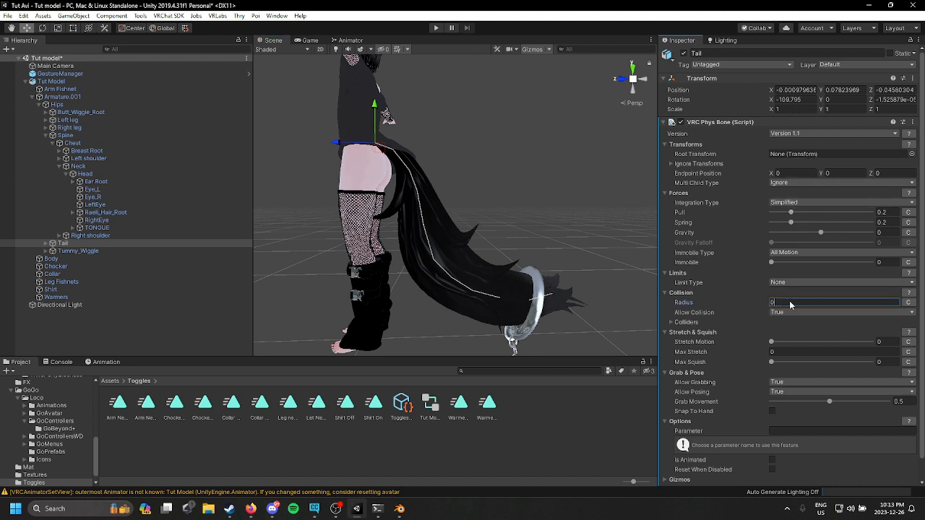
{"action": "type", "text": "0.005"}
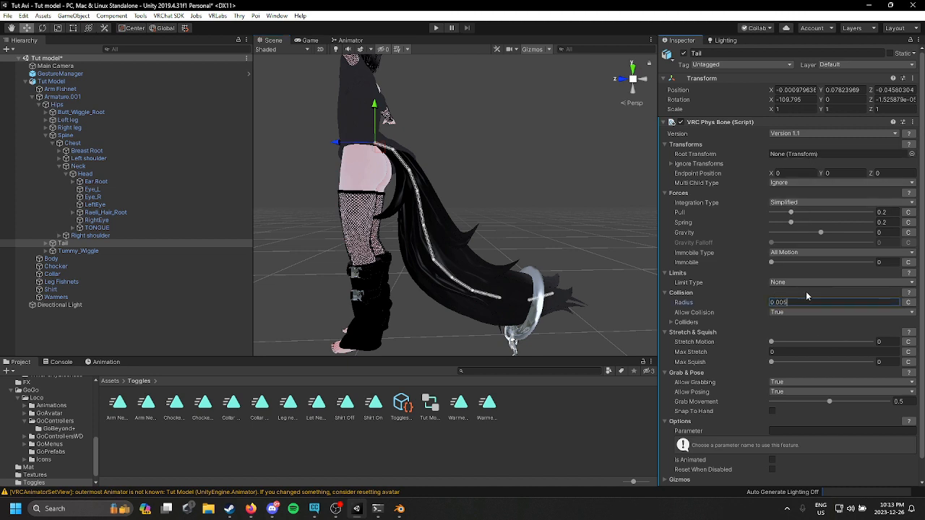
{"action": "key", "text": "BackSpace"}
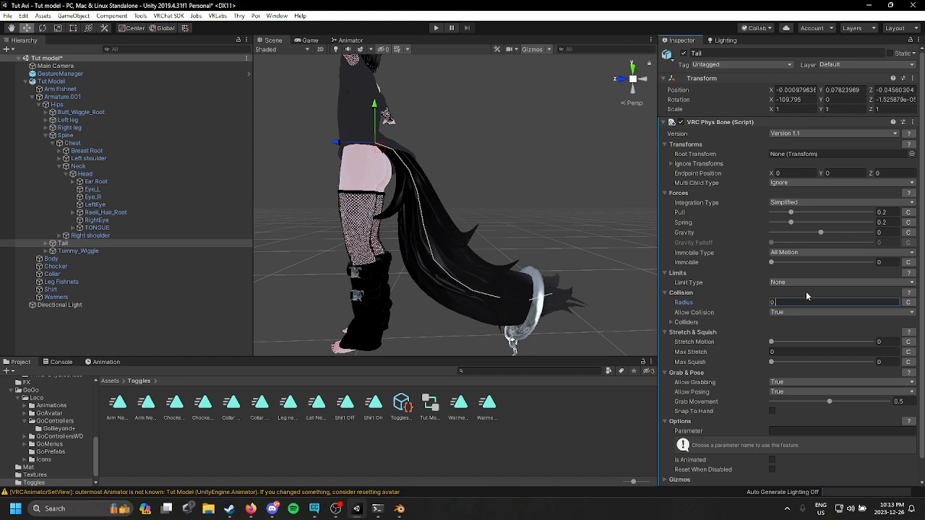
Step: Set the tail phys bone's collision radius to 0.09
{"action": "type", "text": ".08"}
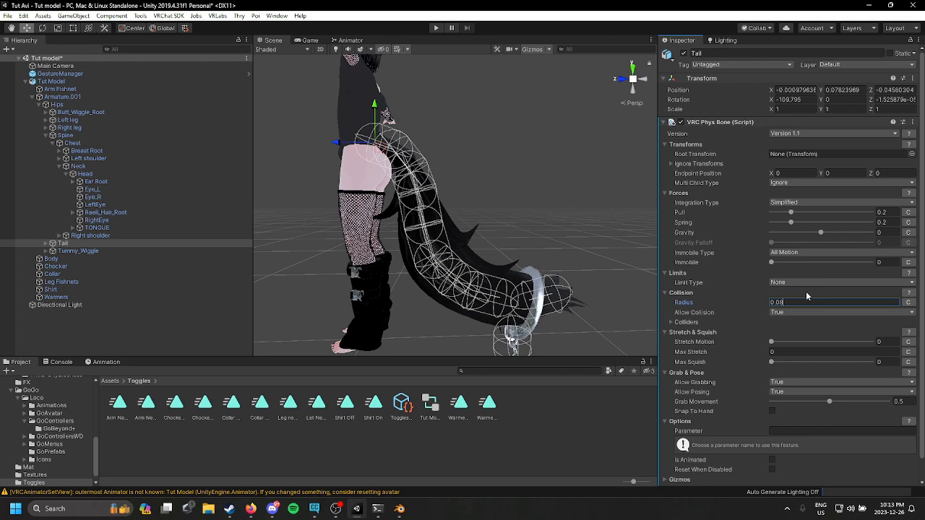
{"action": "key", "text": "BackSpace"}
{"action": "type", "text": "9"}
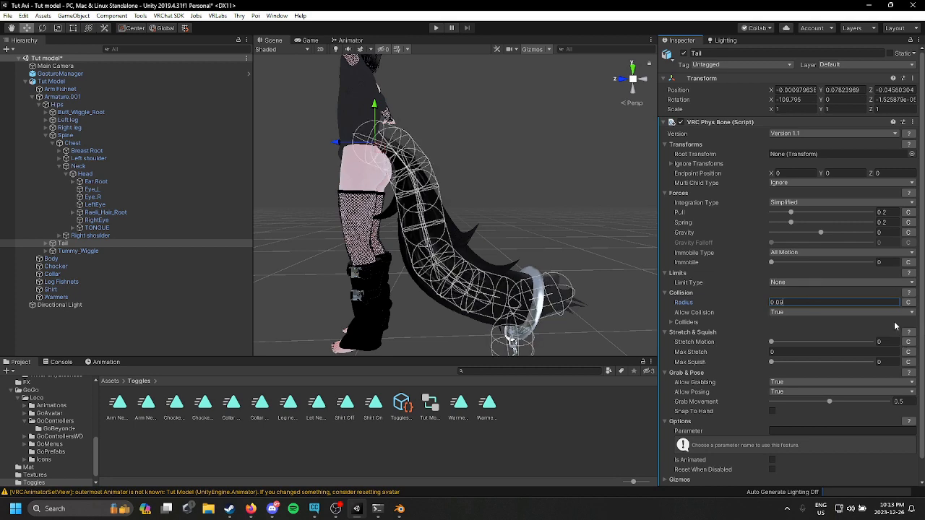
Step: Shape the radius curve so it starts small at the base, rises to full size mid-tail and tapers at the tip
{"action": "left_click", "coordinate": [908, 302]}
{"action": "left_click", "coordinate": [818, 312]}
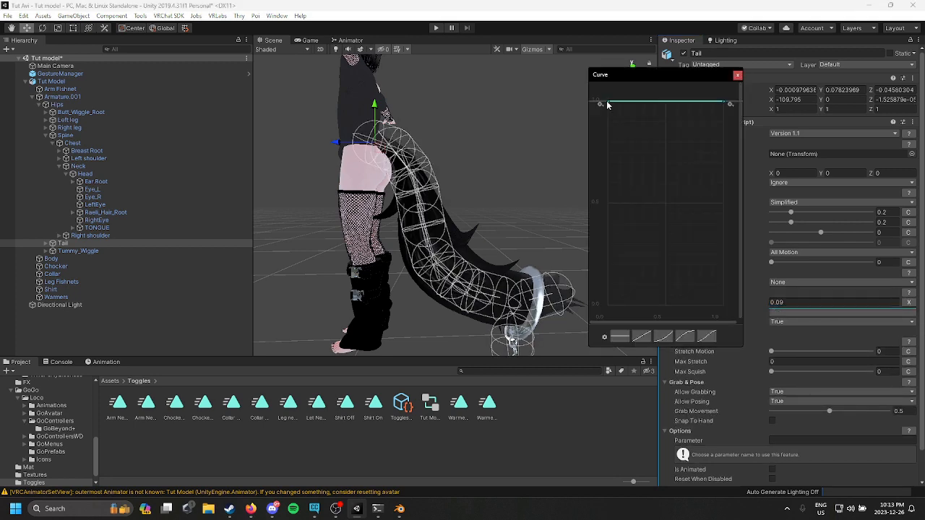
{"action": "left_click_drag", "start_coordinate": [607, 104], "coordinate": [601, 215]}
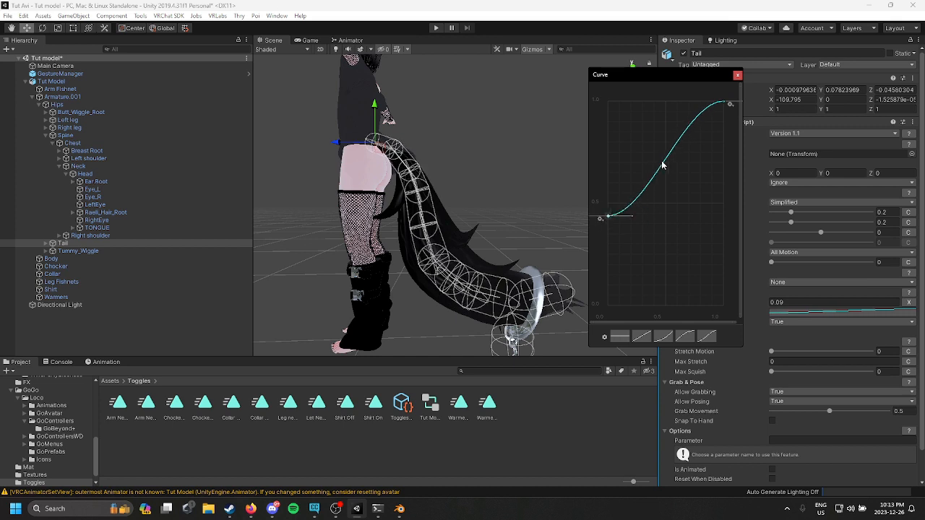
{"action": "right_click", "coordinate": [644, 196]}
{"action": "left_click", "coordinate": [657, 200]}
{"action": "left_click_drag", "start_coordinate": [644, 194], "coordinate": [651, 120]}
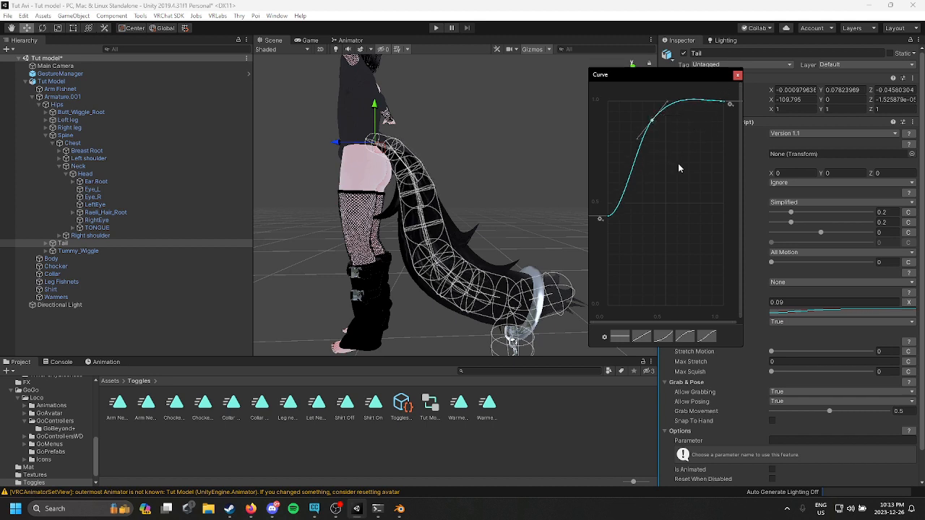
{"action": "right_click", "coordinate": [719, 103]}
{"action": "left_click", "coordinate": [736, 107]}
{"action": "left_click_drag", "start_coordinate": [719, 103], "coordinate": [726, 221]}
{"action": "left_click", "coordinate": [739, 75]}
Step: Set the tail phys bone's Pull to 0.358, Spring to 0.276 and Gravity to 0.083
{"action": "scroll", "coordinate": [586, 216], "scroll_direction": "down", "scroll_amount": 4}
{"action": "middle_click_drag", "start_coordinate": [586, 216], "coordinate": [591, 182]}
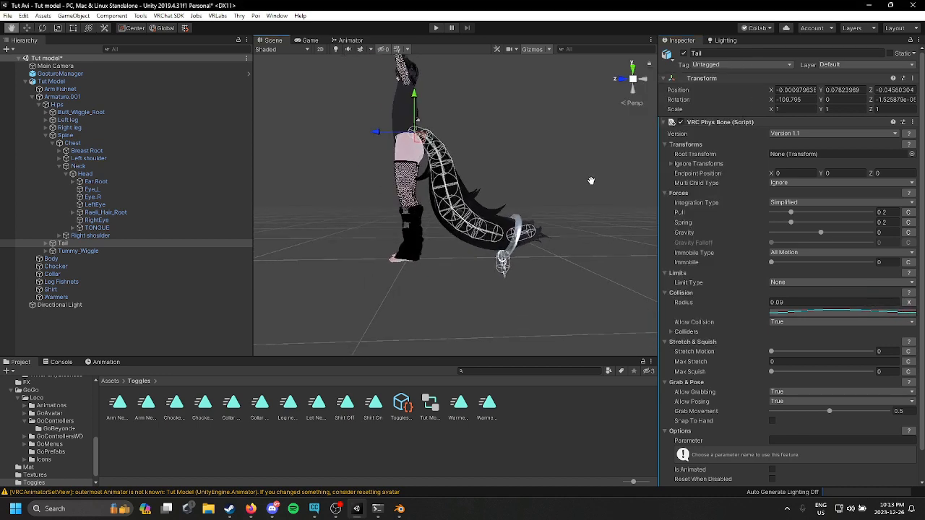
{"action": "scroll", "coordinate": [533, 227], "scroll_direction": "up", "scroll_amount": 4}
{"action": "scroll", "coordinate": [533, 227], "scroll_direction": "down", "scroll_amount": 4}
{"action": "left_click_drag", "start_coordinate": [532, 227], "coordinate": [464, 224], "text": "alt"}
{"action": "scroll", "coordinate": [622, 241], "scroll_direction": "up", "scroll_amount": 5}
{"action": "middle_click_drag", "start_coordinate": [464, 224], "coordinate": [593, 209]}
{"action": "left_click_drag", "start_coordinate": [593, 210], "coordinate": [427, 181], "text": "alt"}
{"action": "middle_click_drag", "start_coordinate": [426, 181], "coordinate": [492, 178]}
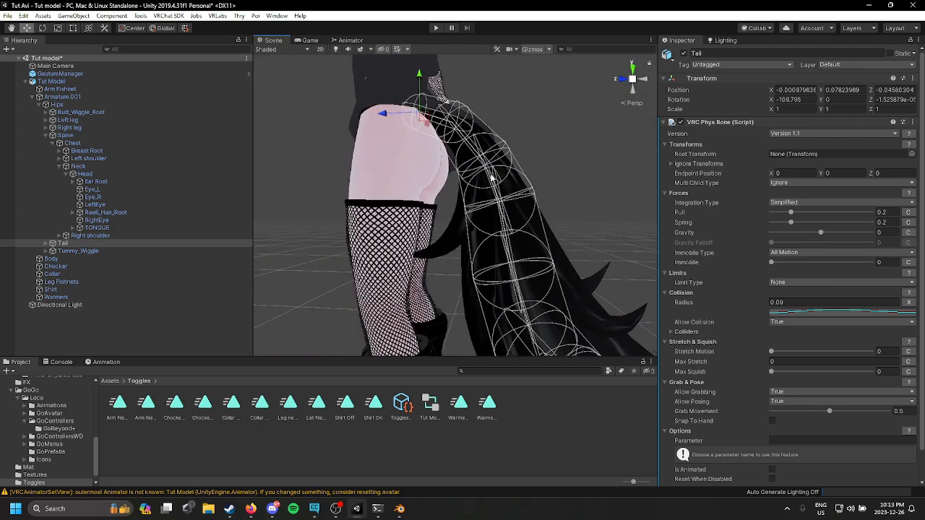
{"action": "left_click", "coordinate": [798, 222]}
{"action": "left_click", "coordinate": [807, 213]}
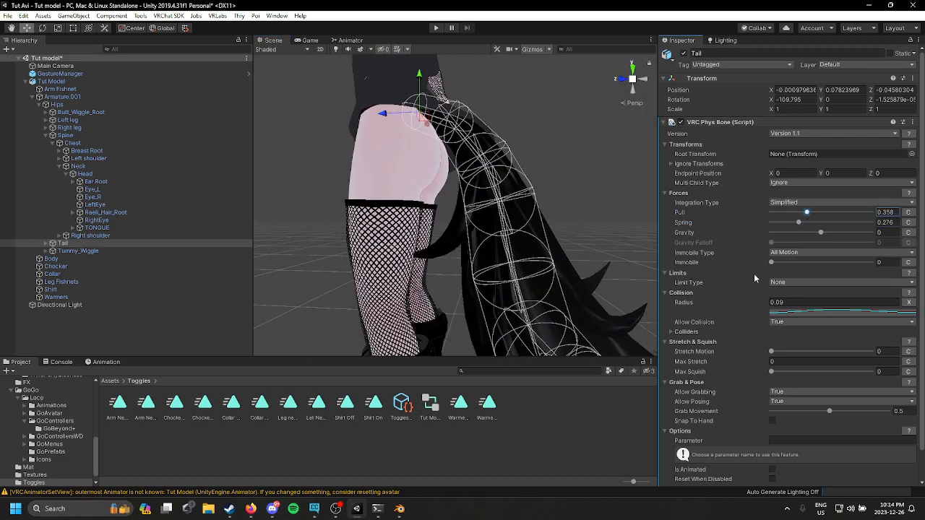
{"action": "left_click", "coordinate": [822, 233]}
{"action": "left_click", "coordinate": [829, 234]}
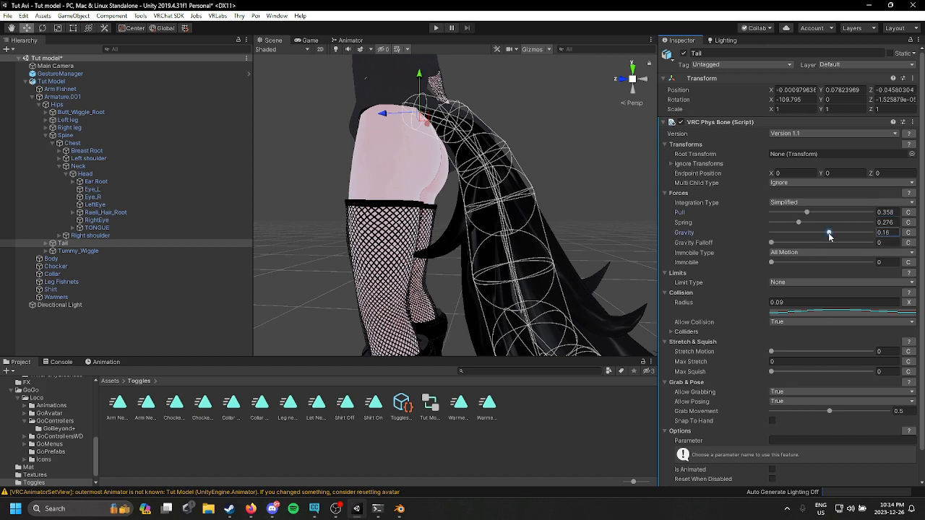
{"action": "left_click_drag", "start_coordinate": [828, 234], "coordinate": [826, 235]}
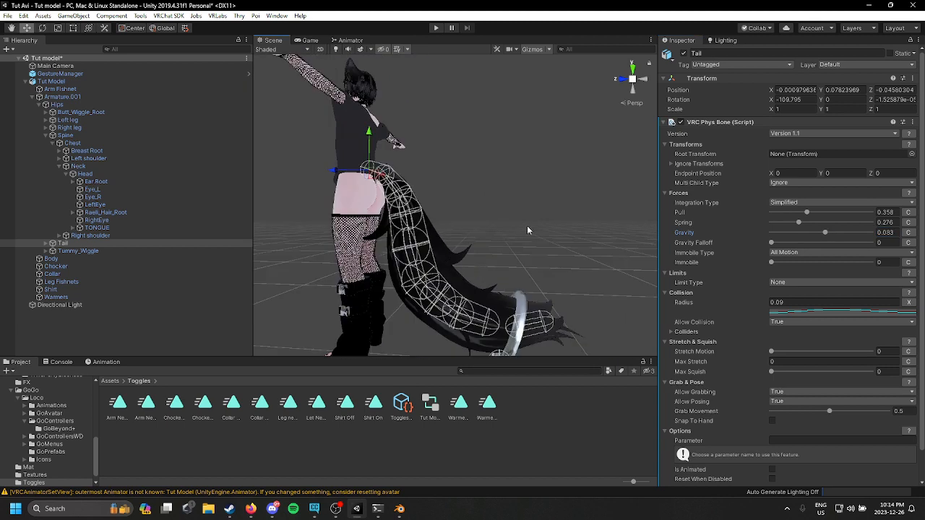
Step: Set the tail's limit type to Angle with a max angle of 31.5
{"action": "left_click", "coordinate": [824, 281]}
{"action": "left_click", "coordinate": [794, 304]}
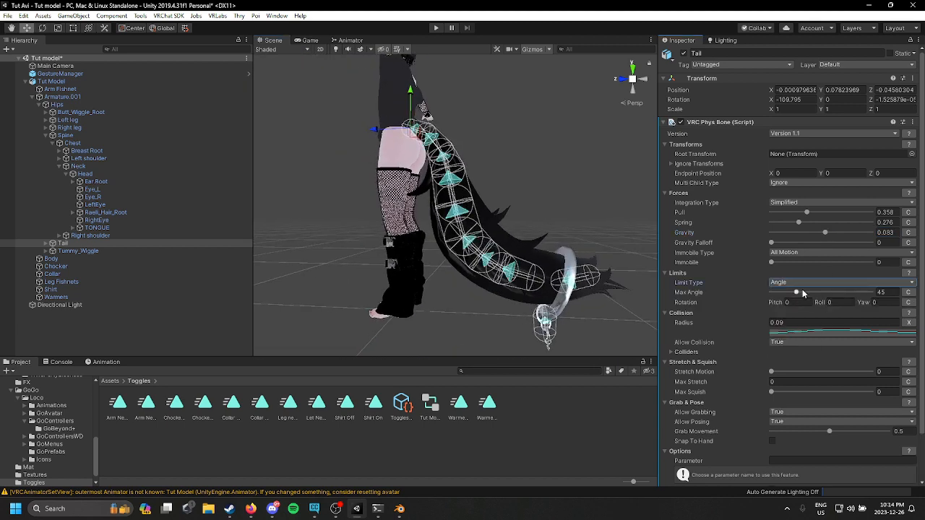
{"action": "left_click_drag", "start_coordinate": [797, 292], "coordinate": [788, 292]}
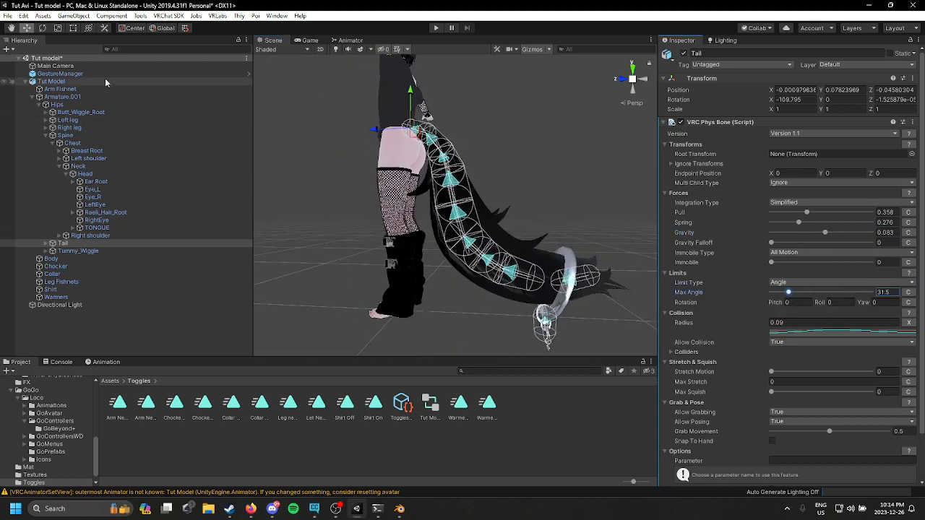
Step: Enter play mode to check the tail's physics in the scene, then exit play mode
{"action": "left_click", "coordinate": [60, 74]}
{"action": "left_click", "coordinate": [727, 179]}
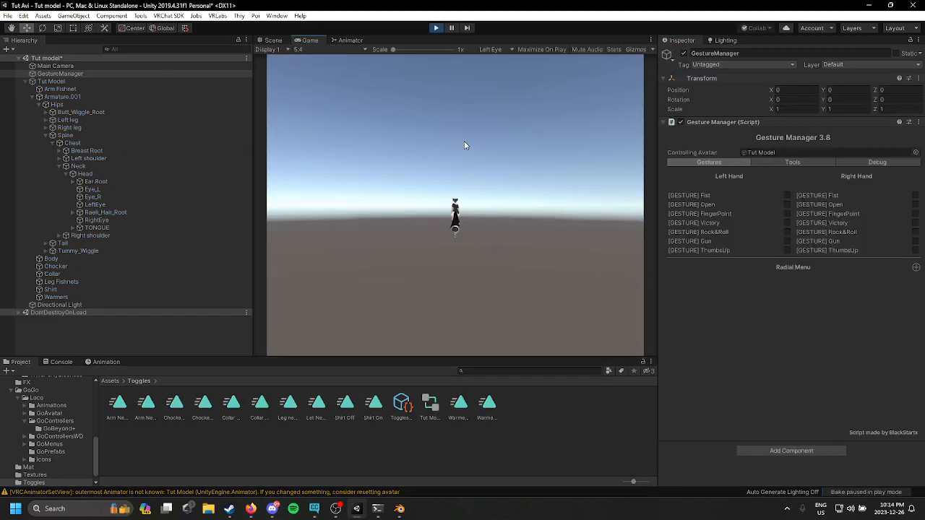
{"action": "left_click", "coordinate": [272, 40]}
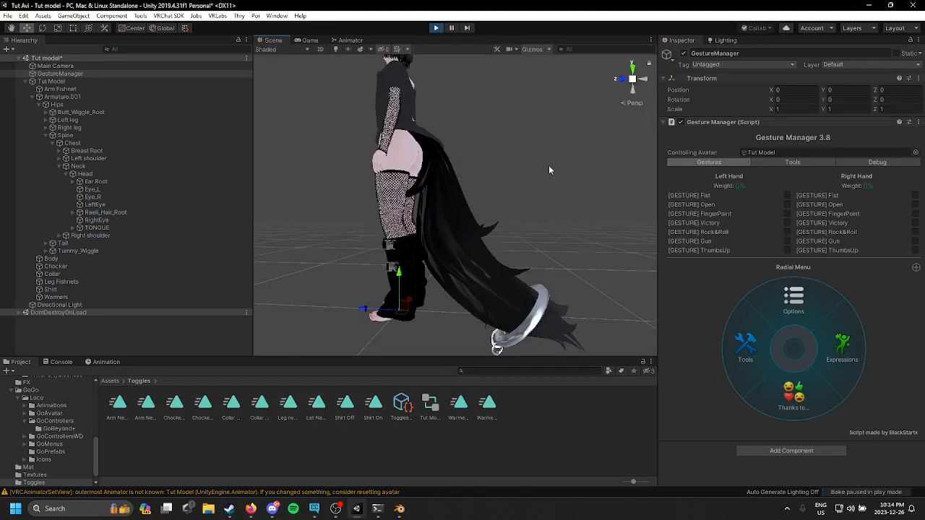
{"action": "left_click", "coordinate": [436, 28]}
Step: Set the tail phys bone's Gravity to 0
{"action": "left_click", "coordinate": [173, 243]}
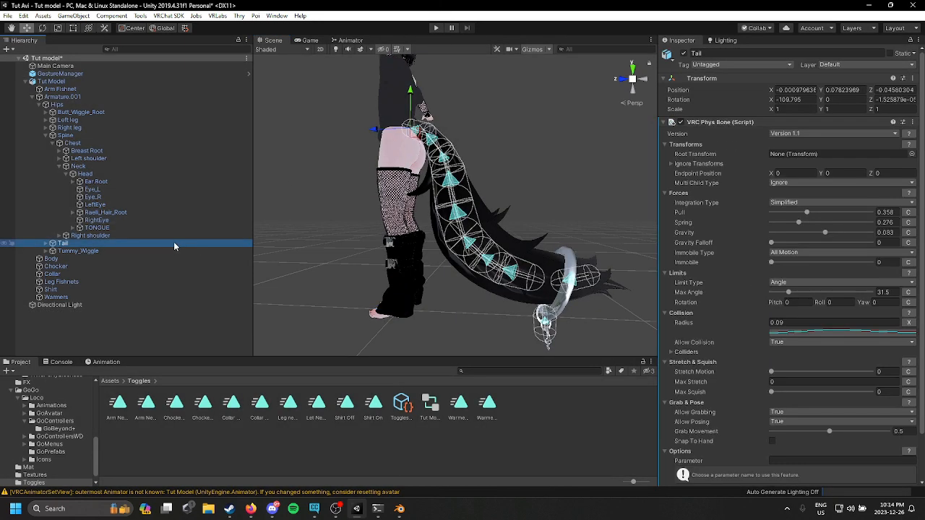
{"action": "left_click", "coordinate": [889, 232]}
{"action": "type", "text": "0"}
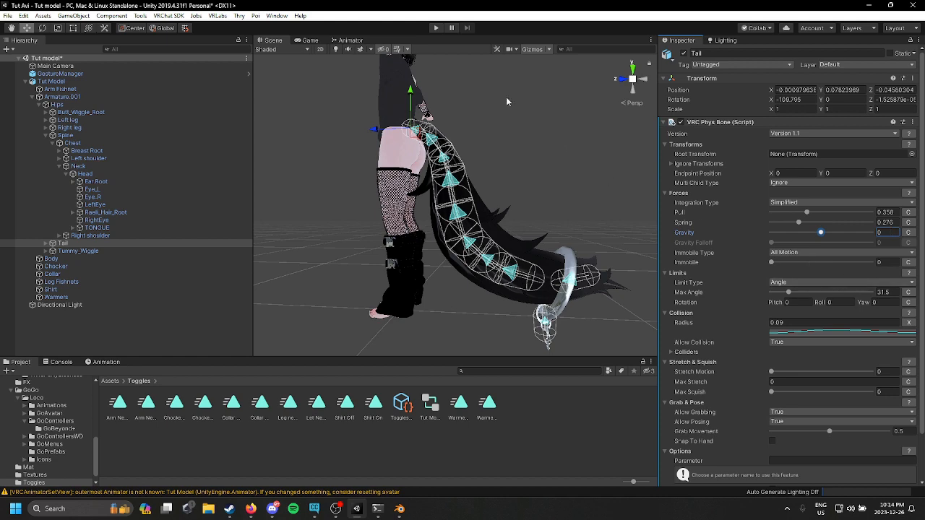
Step: Enter play mode, play the Clap and Backflip emotes from the GoGo Loco menu, and exit play mode
{"action": "left_click", "coordinate": [116, 74]}
{"action": "left_click", "coordinate": [745, 183]}
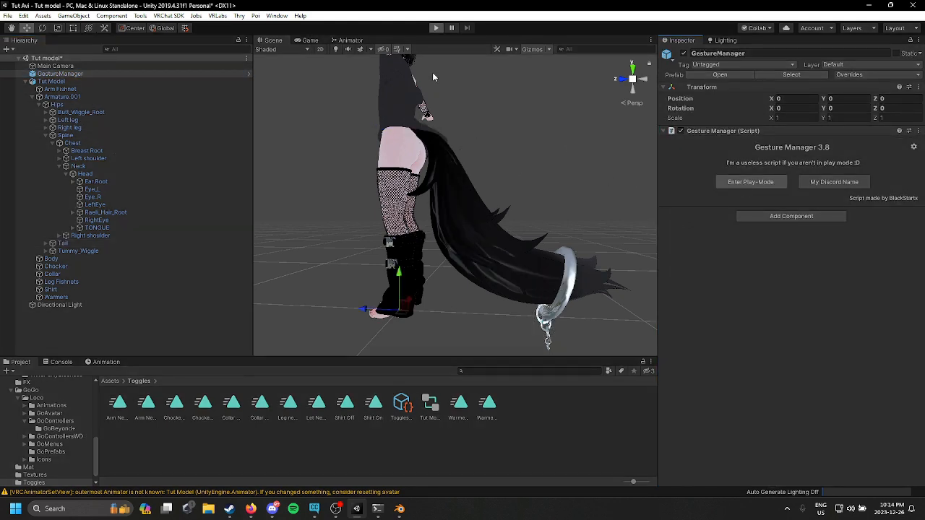
{"action": "left_click", "coordinate": [272, 40]}
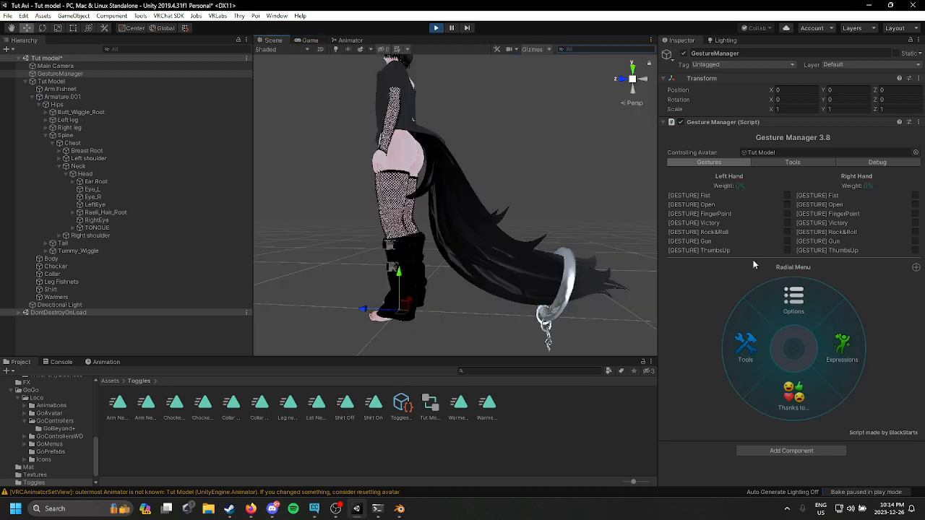
{"action": "left_click", "coordinate": [821, 344]}
{"action": "left_click", "coordinate": [795, 393]}
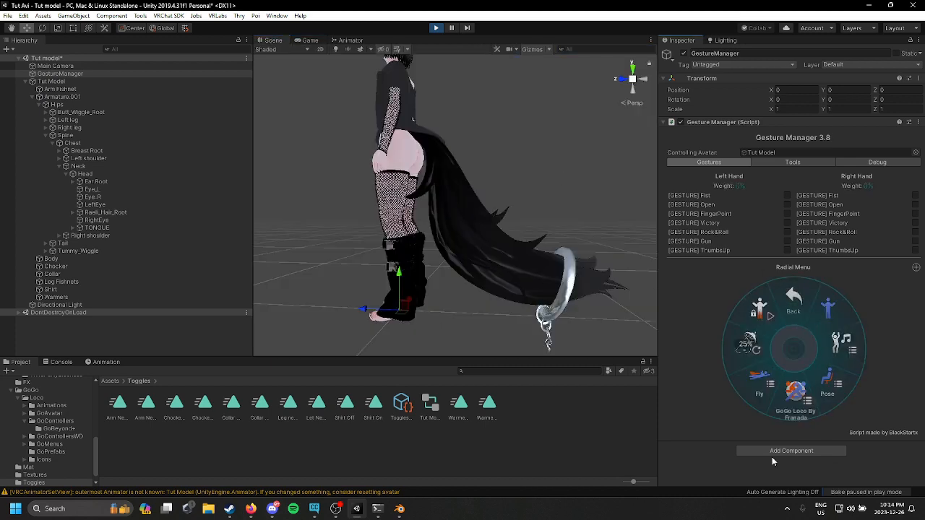
{"action": "left_click", "coordinate": [841, 345]}
{"action": "left_click", "coordinate": [838, 362]}
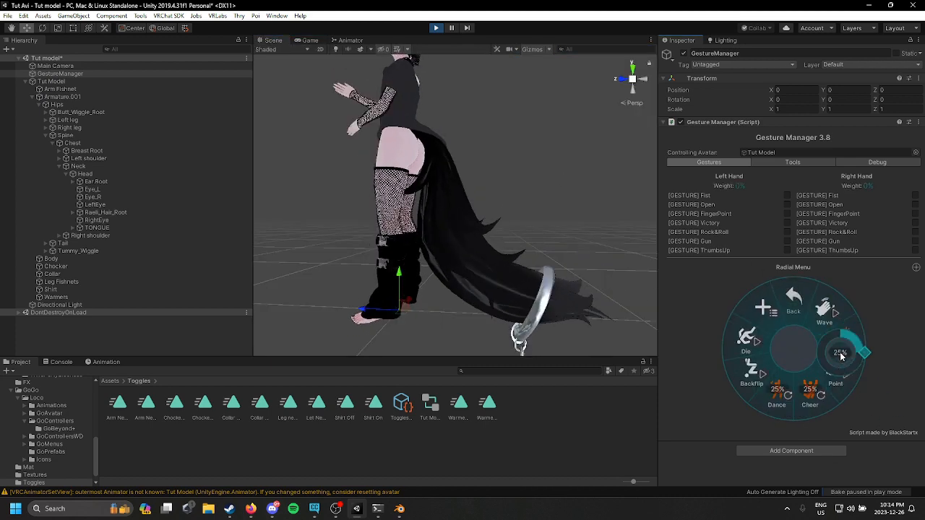
{"action": "left_click", "coordinate": [756, 381]}
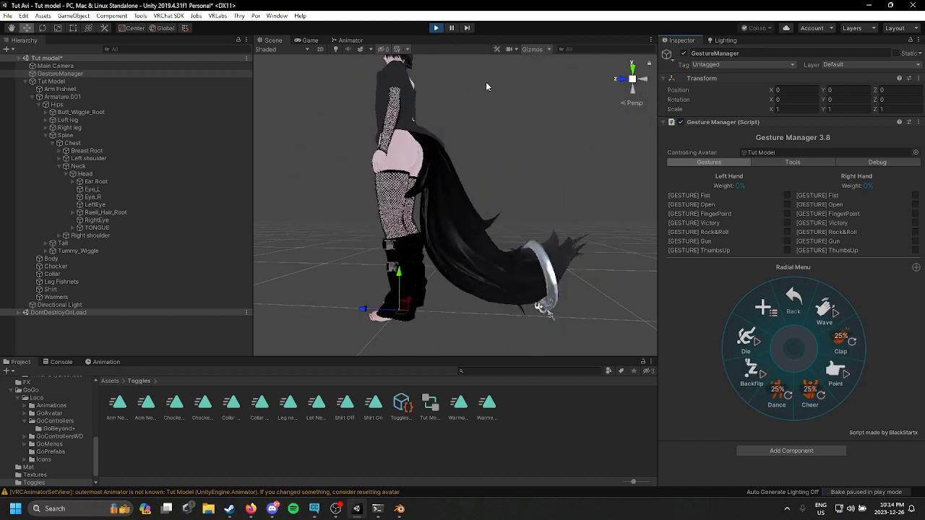
{"action": "left_click", "coordinate": [436, 28]}
Step: Inspect the hair root's phys bone settings
{"action": "left_click", "coordinate": [149, 215]}
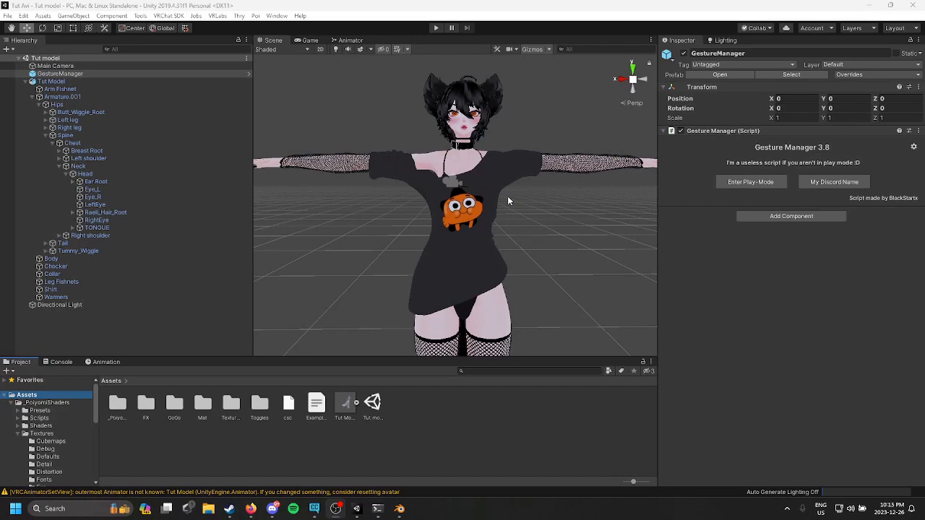
{"action": "left_click", "coordinate": [525, 181]}
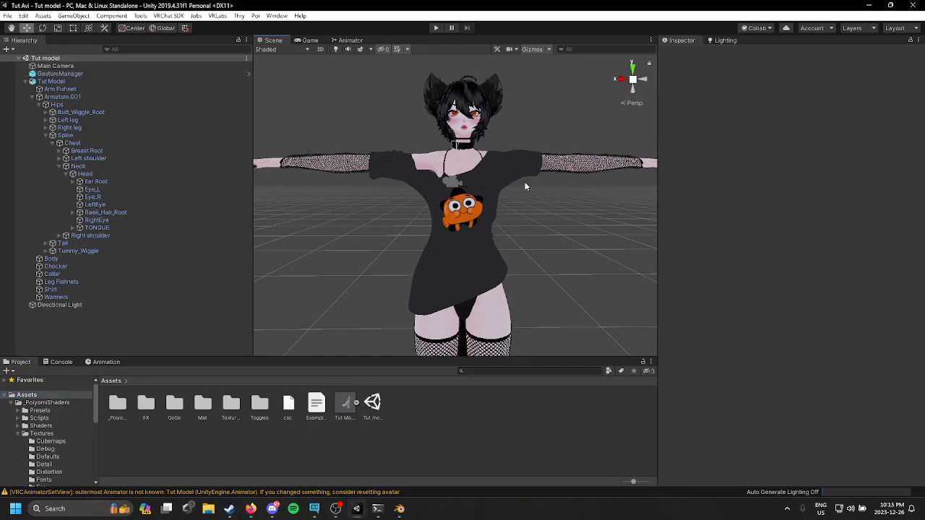
{"action": "middle_click_drag", "start_coordinate": [523, 192], "coordinate": [520, 199]}
Step: Enter play mode and try each left-hand gesture in Gesture Manager to preview facial expressions, then exit play mode
{"action": "left_click", "coordinate": [65, 73]}
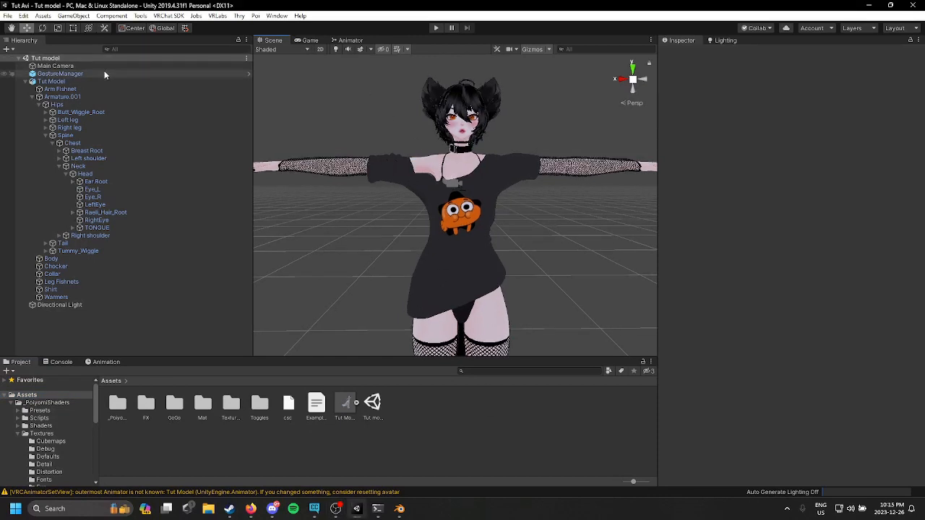
{"action": "left_click", "coordinate": [751, 181]}
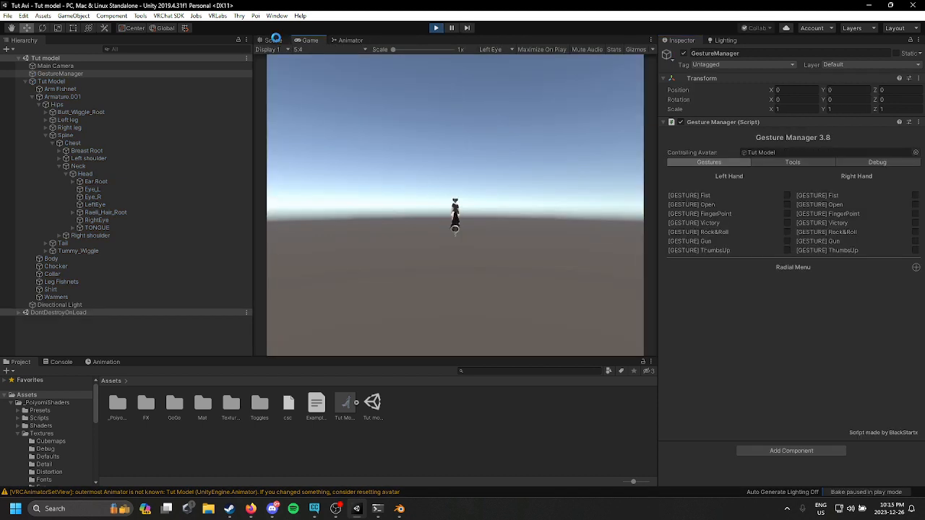
{"action": "left_click", "coordinate": [274, 40]}
{"action": "left_click", "coordinate": [789, 196]}
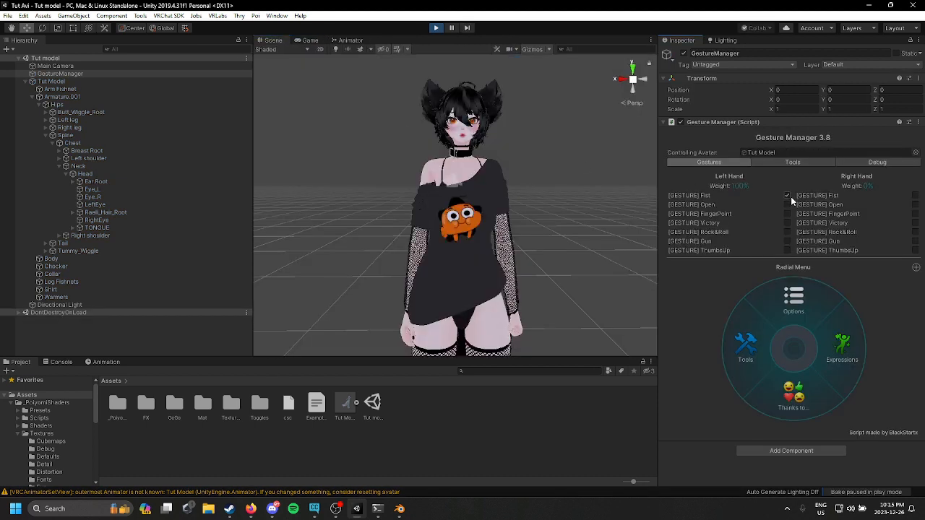
{"action": "left_click", "coordinate": [788, 205]}
{"action": "left_click", "coordinate": [787, 214]}
{"action": "left_click", "coordinate": [785, 224]}
{"action": "left_click", "coordinate": [786, 232]}
{"action": "left_click", "coordinate": [789, 242]}
{"action": "left_click", "coordinate": [786, 251]}
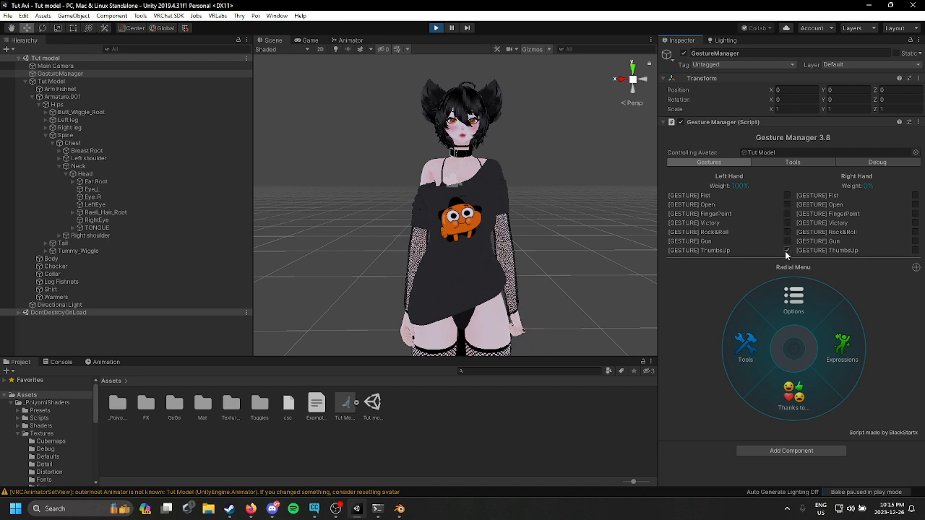
{"action": "left_click", "coordinate": [785, 204]}
{"action": "left_click", "coordinate": [788, 222]}
{"action": "left_click", "coordinate": [787, 232]}
{"action": "left_click", "coordinate": [787, 250]}
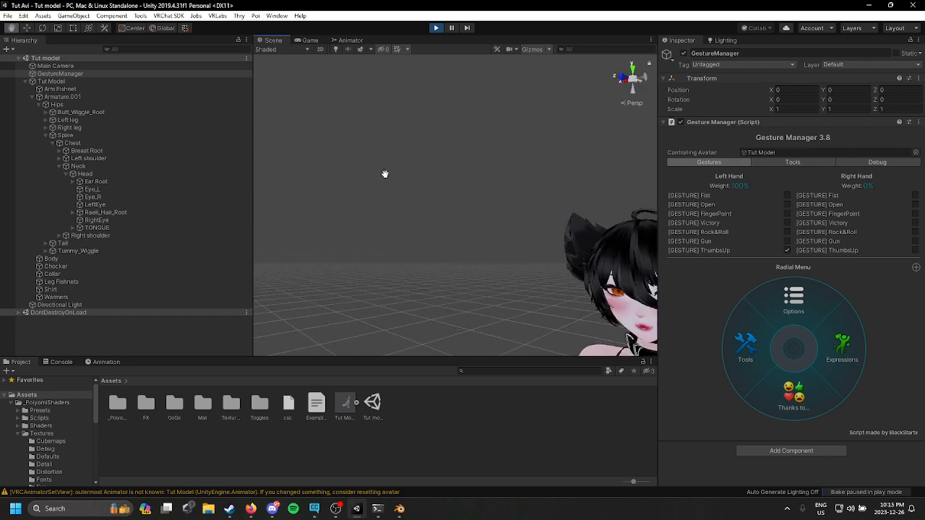
{"action": "right_click_drag", "start_coordinate": [475, 205], "coordinate": [496, 205]}
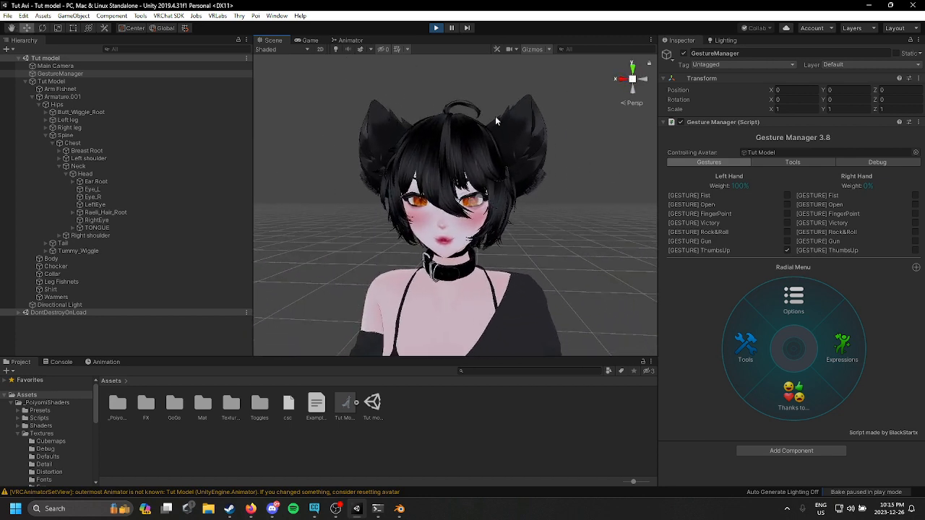
{"action": "left_click", "coordinate": [439, 27]}
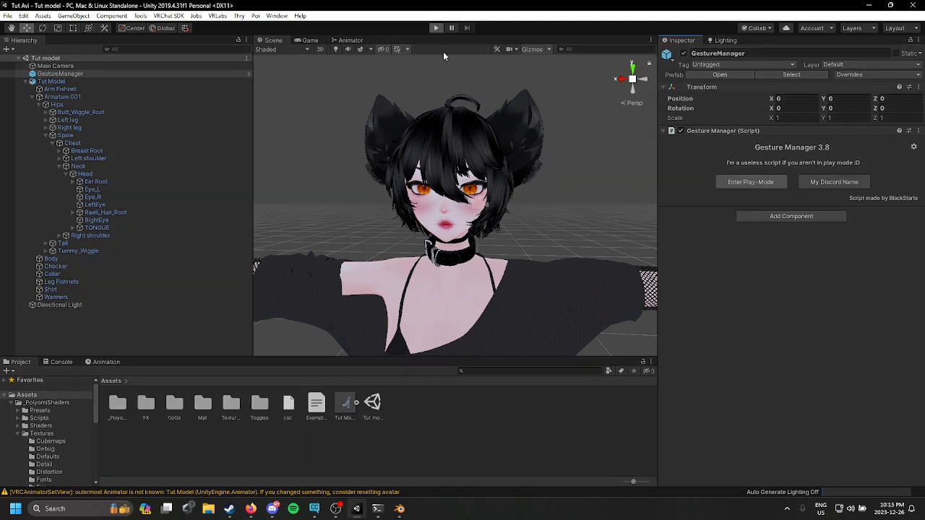
Step: Re-enter play mode and open the avatar's expressions menu in Gesture Manager
{"action": "left_click", "coordinate": [436, 28]}
{"action": "left_click", "coordinate": [272, 41]}
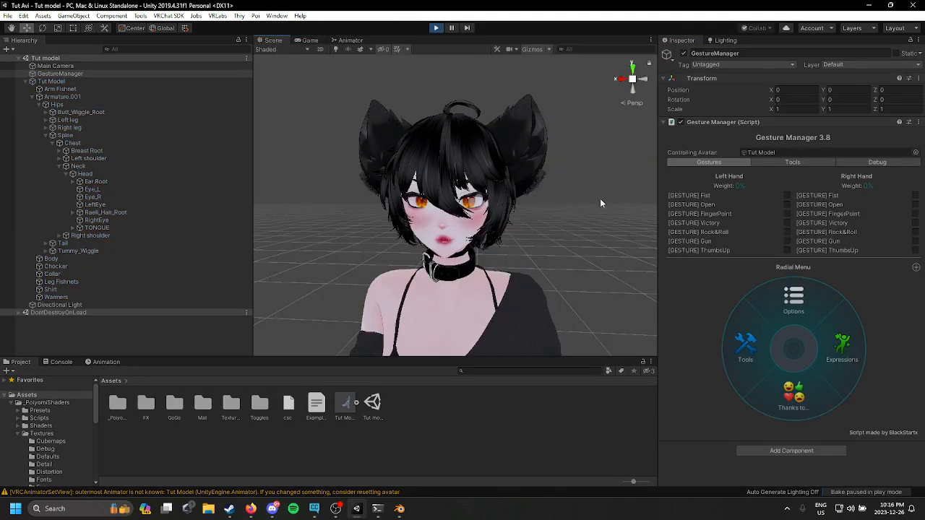
{"action": "left_click", "coordinate": [829, 346]}
{"action": "left_click", "coordinate": [781, 383]}
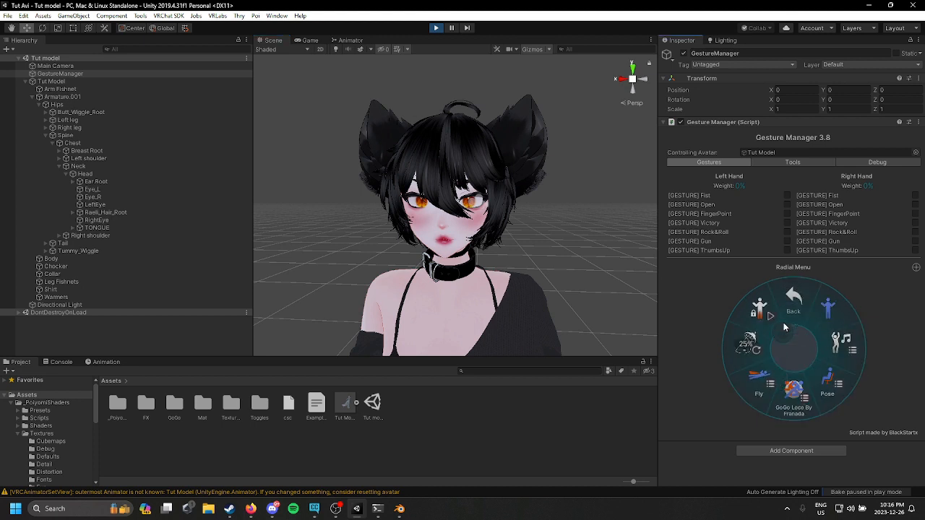
{"action": "left_click", "coordinate": [793, 298]}
Step: Toggle the left-hand Fist and Open gestures off and on, then exit play mode
{"action": "left_click", "coordinate": [790, 195]}
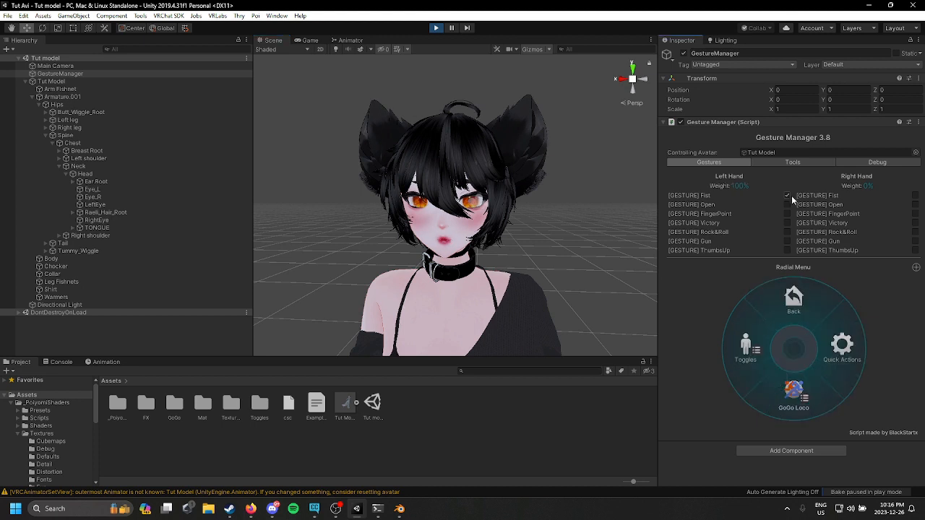
{"action": "left_click", "coordinate": [788, 204]}
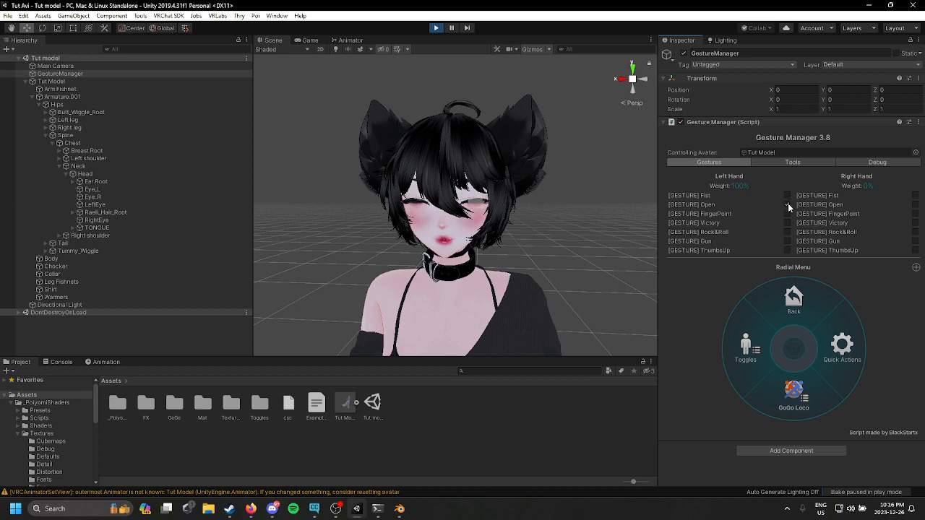
{"action": "left_click", "coordinate": [787, 204]}
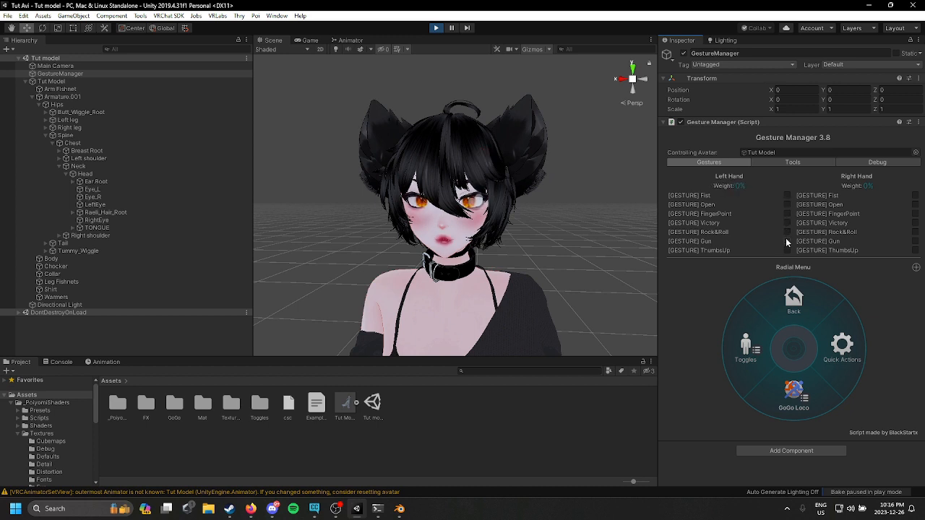
{"action": "left_click", "coordinate": [436, 27]}
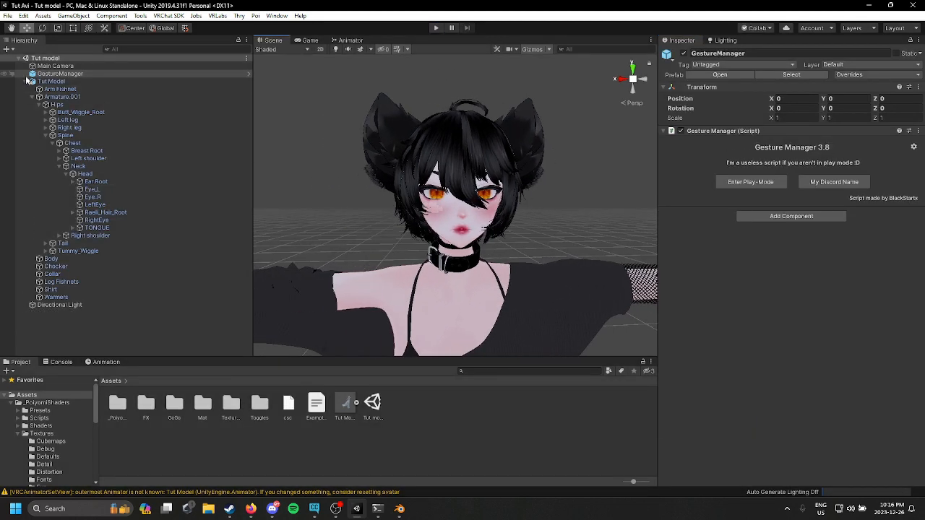
Step: Select the Tut Model avatar and frame it in the scene view to look it over
{"action": "left_click", "coordinate": [106, 83]}
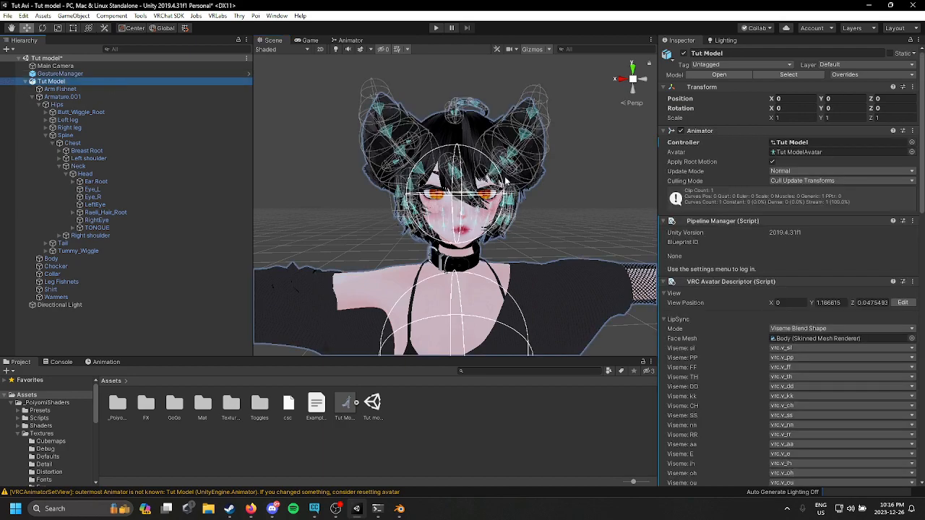
{"action": "key", "text": "f"}
{"action": "scroll", "coordinate": [470, 123], "scroll_direction": "up", "scroll_amount": 5}
{"action": "key", "text": "f"}
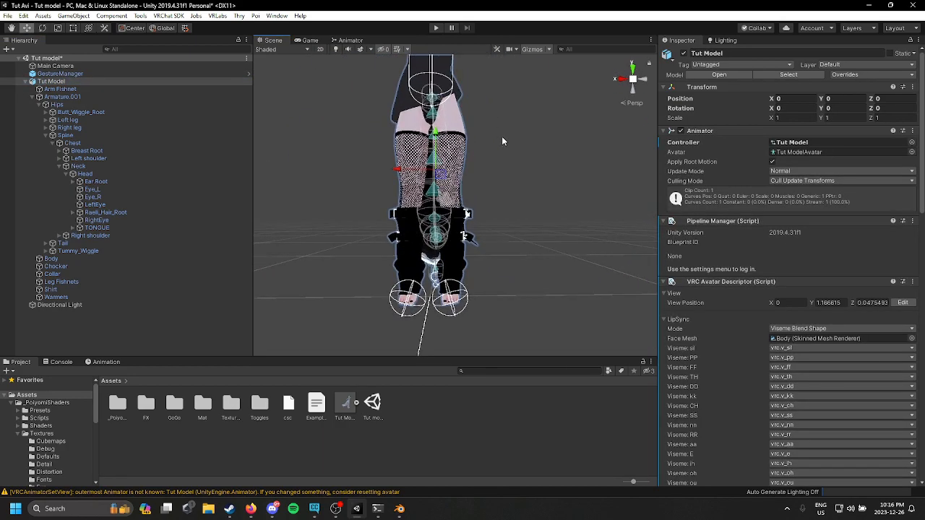
{"action": "scroll", "coordinate": [526, 168], "scroll_direction": "up", "scroll_amount": 4}
{"action": "middle_click_drag", "start_coordinate": [551, 146], "coordinate": [499, 354]}
{"action": "scroll", "coordinate": [63, 432], "scroll_direction": "down", "scroll_amount": 3}
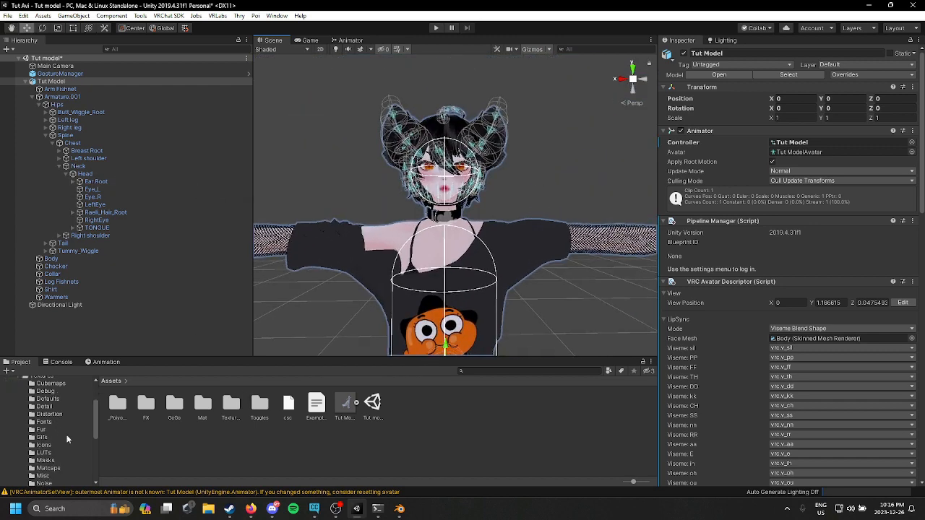
Step: Add the GoGo Loco Beyond Prefab from GoGo/Loco/GoPrefabs to the scene and parent it under the Tut Model avatar
{"action": "scroll", "coordinate": [69, 448], "scroll_direction": "up", "scroll_amount": 3}
{"action": "left_click", "coordinate": [14, 433]}
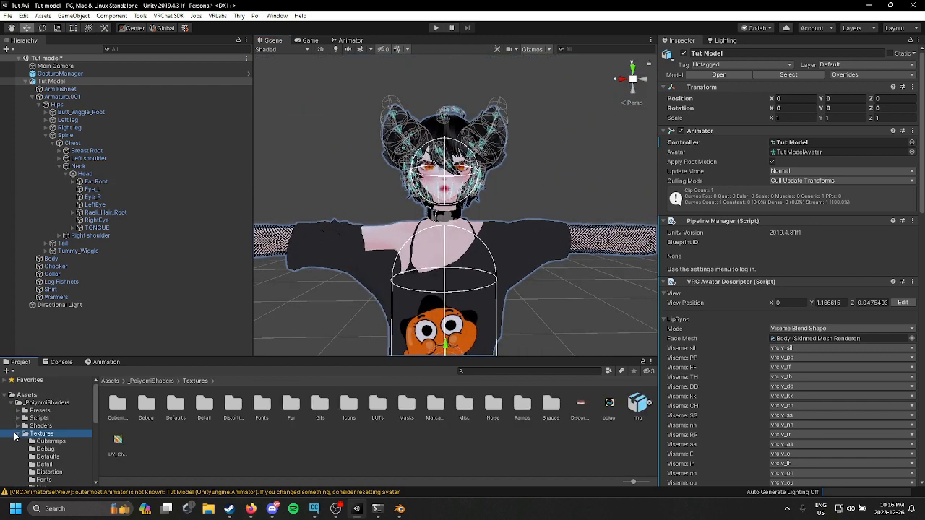
{"action": "left_click", "coordinate": [18, 434]}
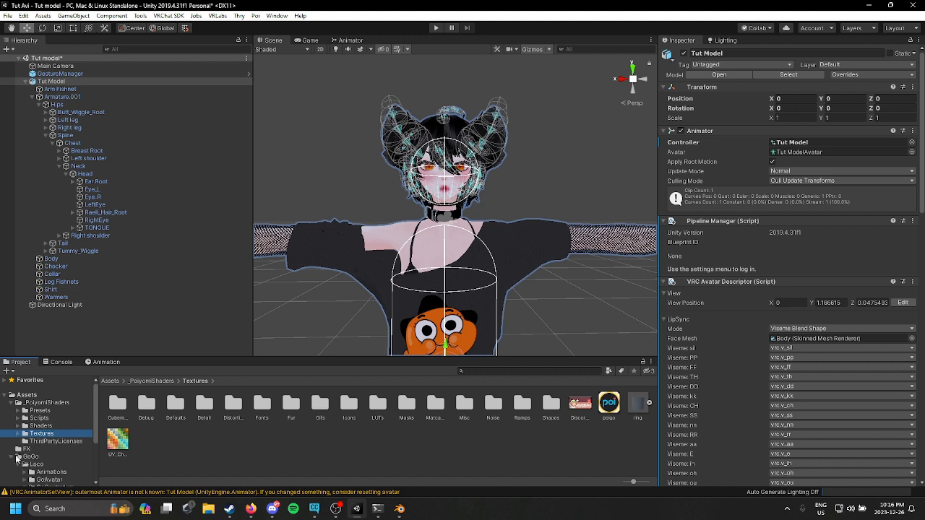
{"action": "left_click", "coordinate": [27, 457]}
{"action": "double_click", "coordinate": [123, 415]}
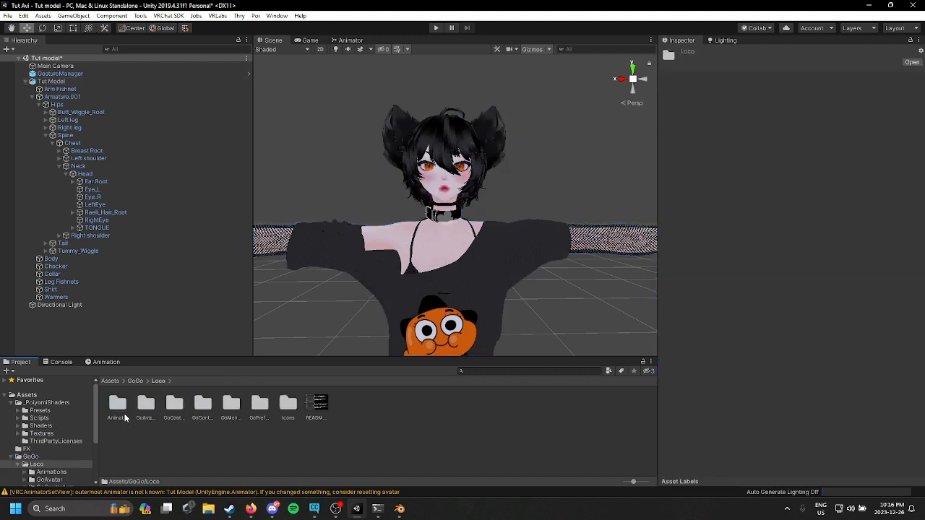
{"action": "double_click", "coordinate": [261, 409]}
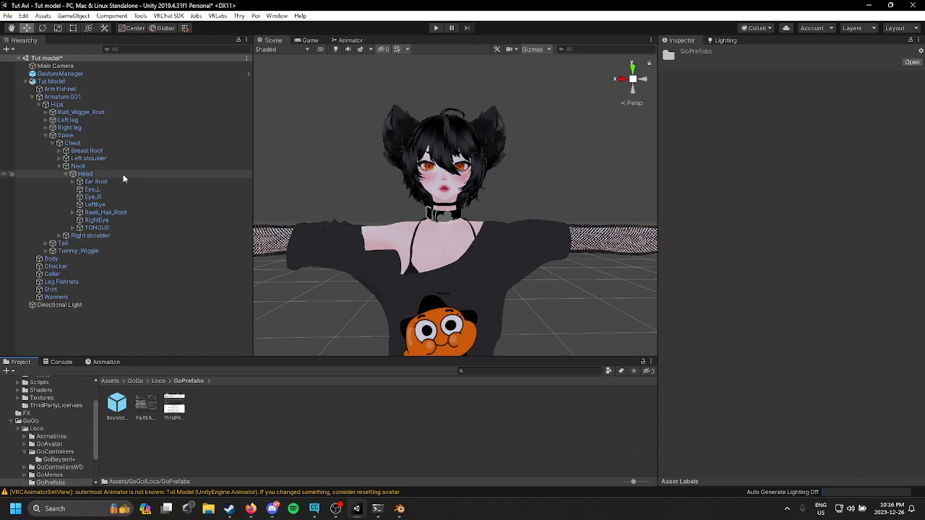
{"action": "left_click_drag", "start_coordinate": [118, 417], "coordinate": [111, 331]}
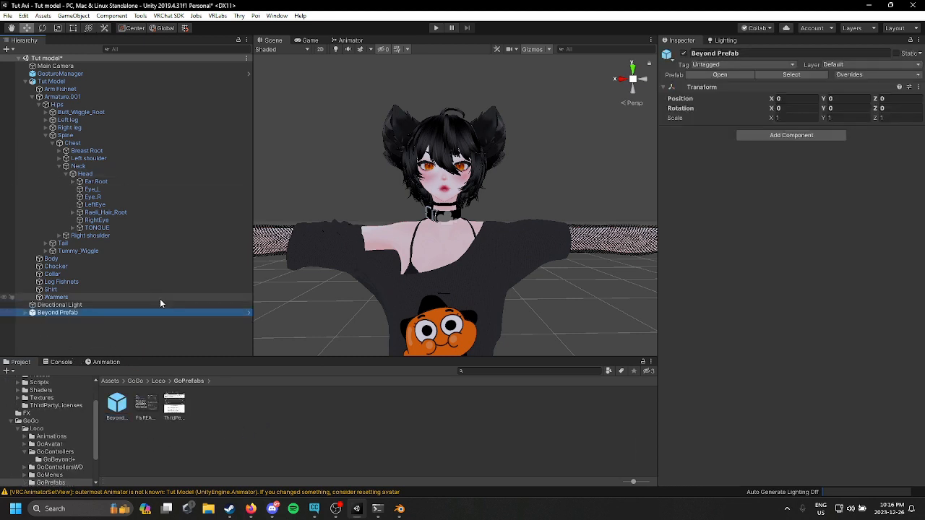
{"action": "left_click", "coordinate": [26, 313]}
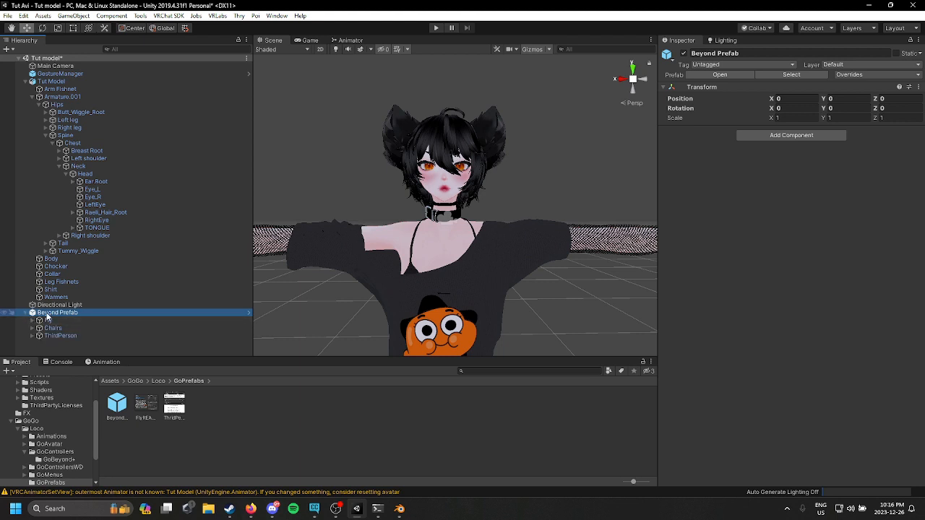
{"action": "left_click_drag", "start_coordinate": [47, 313], "coordinate": [131, 81]}
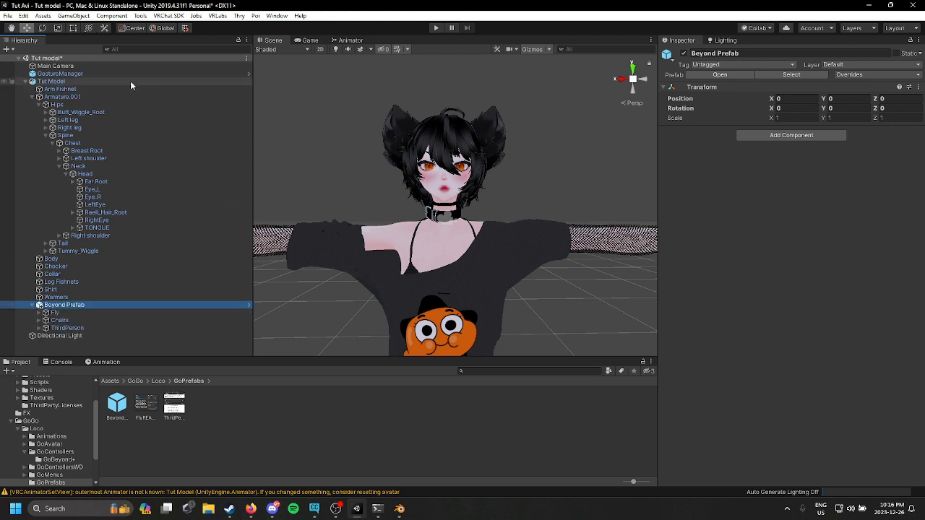
Step: Set the Fly Collider's Rotation Constraint source to the Head bone and activate the constraint
{"action": "left_click", "coordinate": [94, 313]}
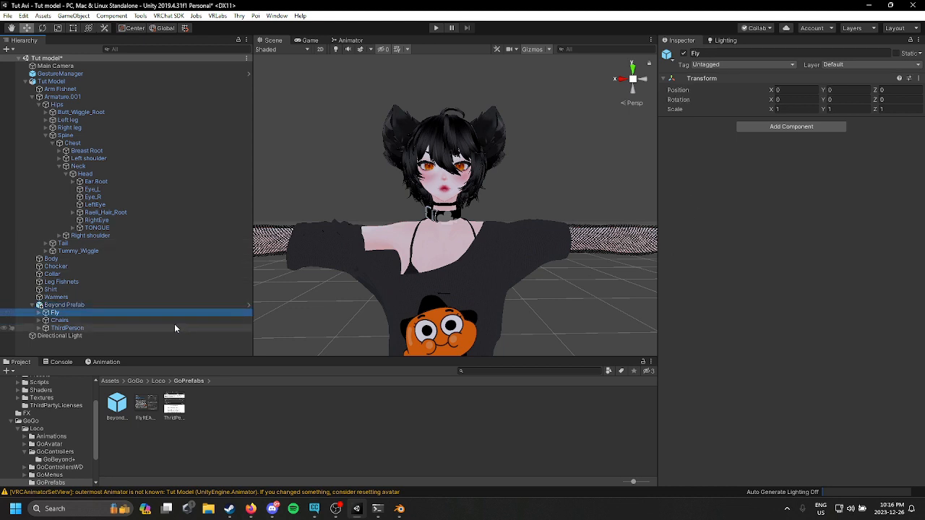
{"action": "left_click", "coordinate": [40, 315]}
{"action": "left_click", "coordinate": [75, 322]}
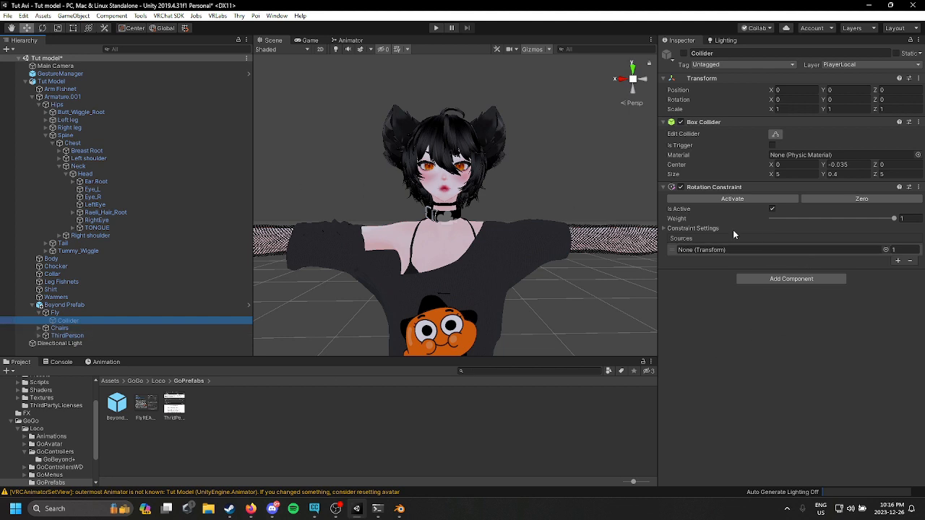
{"action": "left_click", "coordinate": [886, 249]}
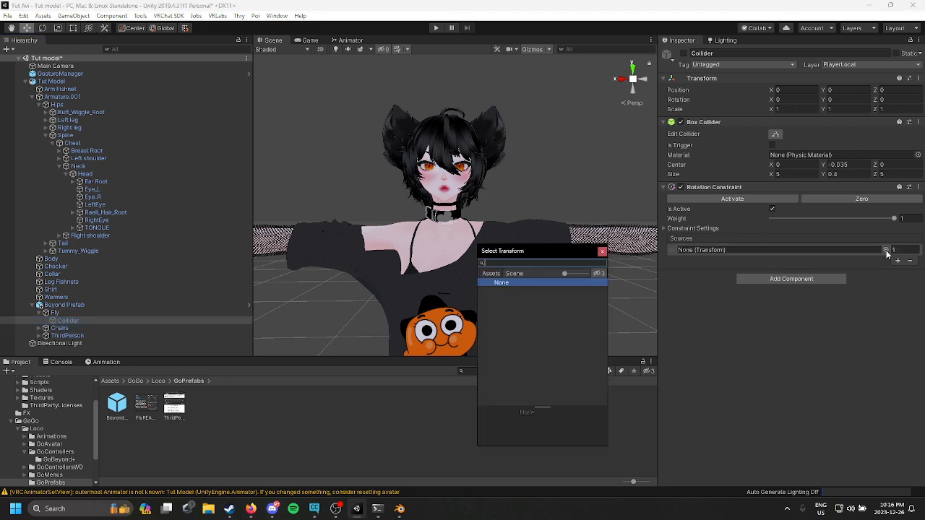
{"action": "left_click", "coordinate": [603, 254]}
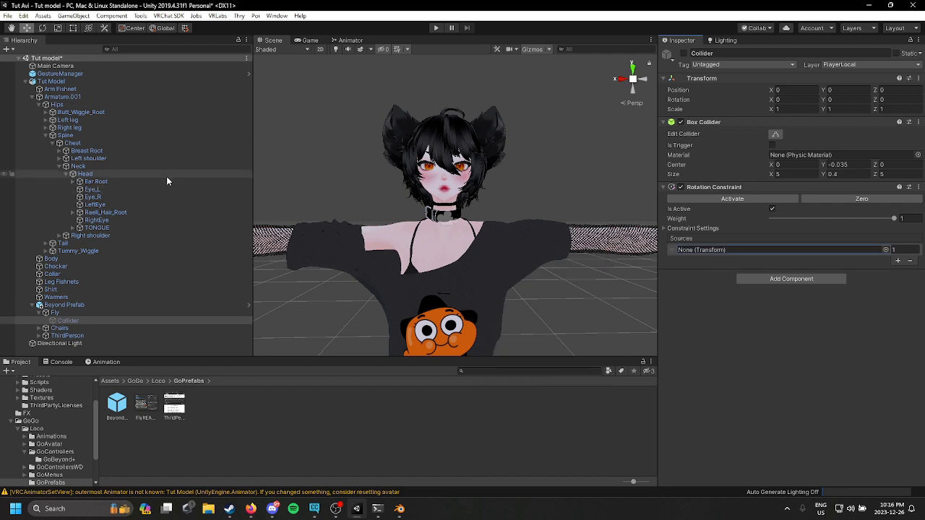
{"action": "left_click_drag", "start_coordinate": [84, 174], "coordinate": [723, 250]}
{"action": "middle_click_drag", "start_coordinate": [477, 261], "coordinate": [448, 259]}
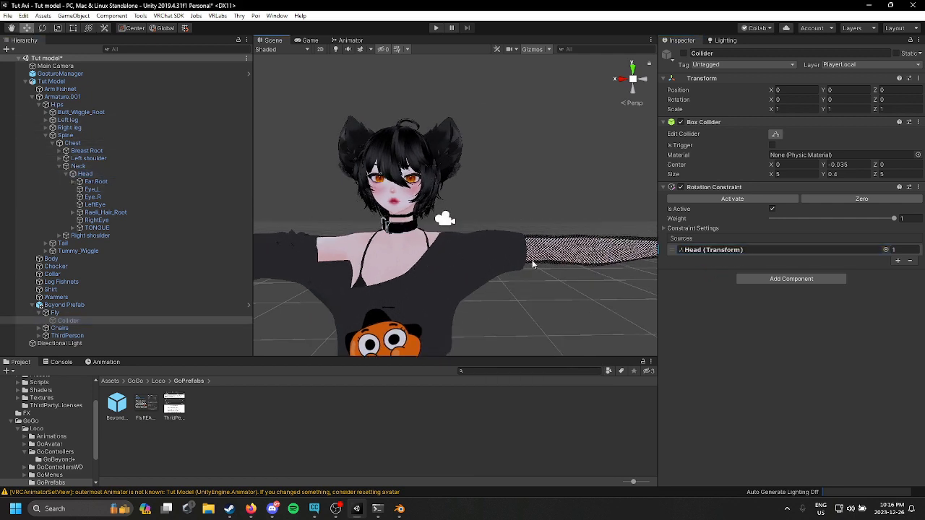
{"action": "left_click", "coordinate": [750, 201]}
{"action": "middle_click_drag", "start_coordinate": [286, 262], "coordinate": [579, 260]}
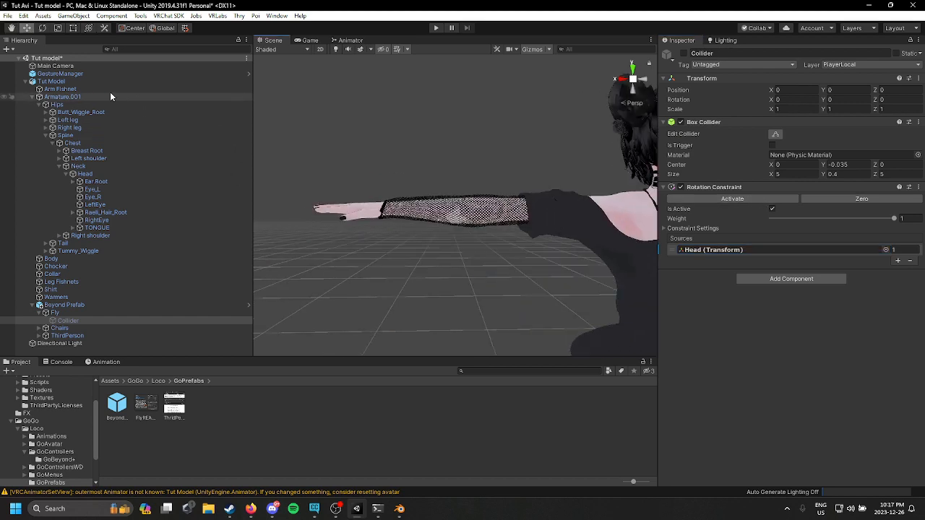
{"action": "left_click", "coordinate": [110, 81]}
{"action": "left_click", "coordinate": [122, 74]}
{"action": "middle_click_drag", "start_coordinate": [645, 154], "coordinate": [537, 156]}
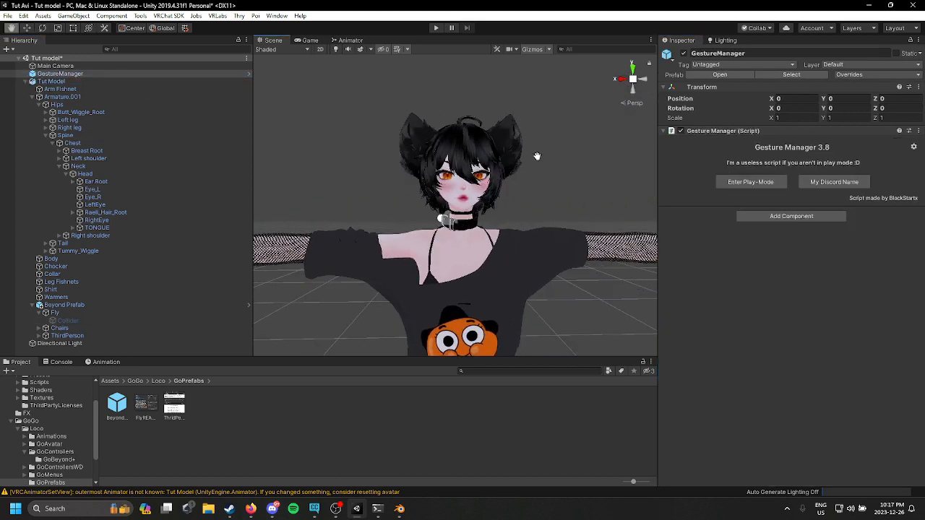
Step: Open the VRChat SDK builder, name the avatar Tutorial Avatar and select a new thumbnail image
{"action": "left_click", "coordinate": [169, 15]}
{"action": "left_click", "coordinate": [229, 48]}
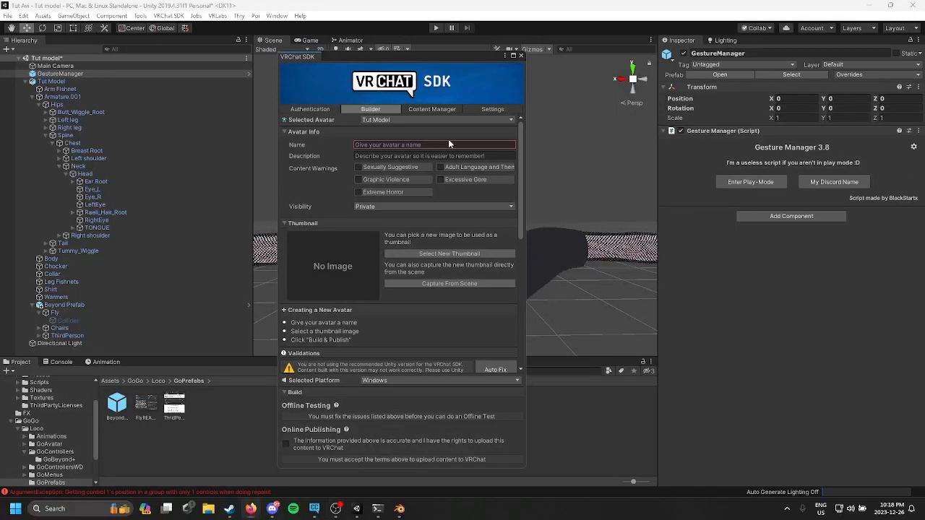
{"action": "left_click", "coordinate": [448, 145]}
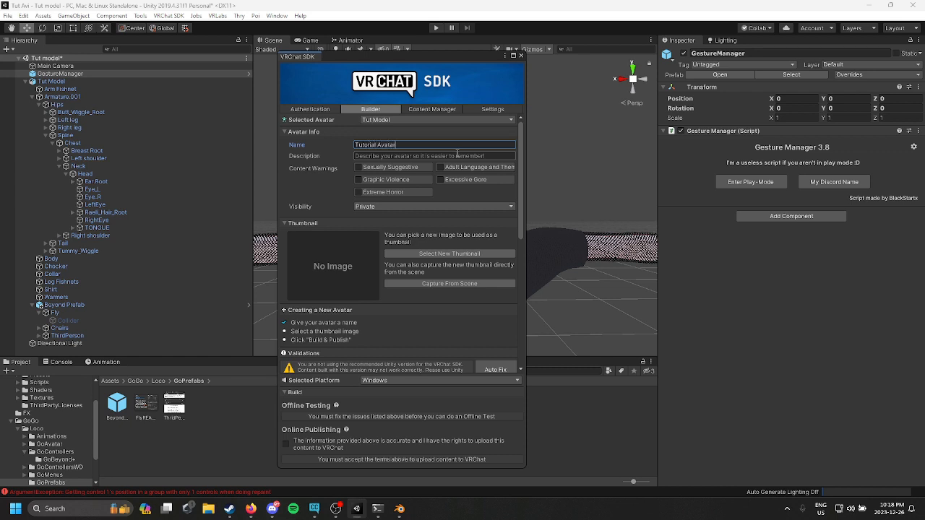
{"action": "left_click", "coordinate": [421, 255]}
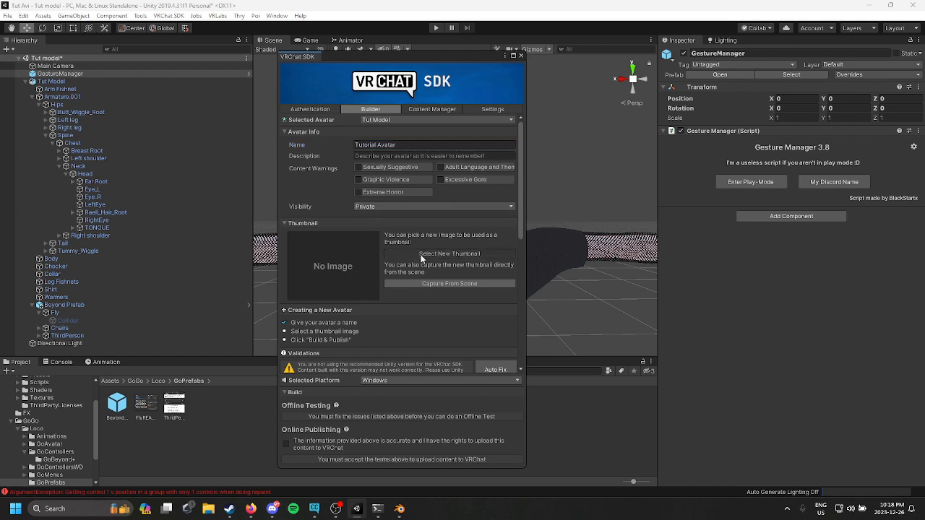
{"action": "left_click", "coordinate": [807, 113]}
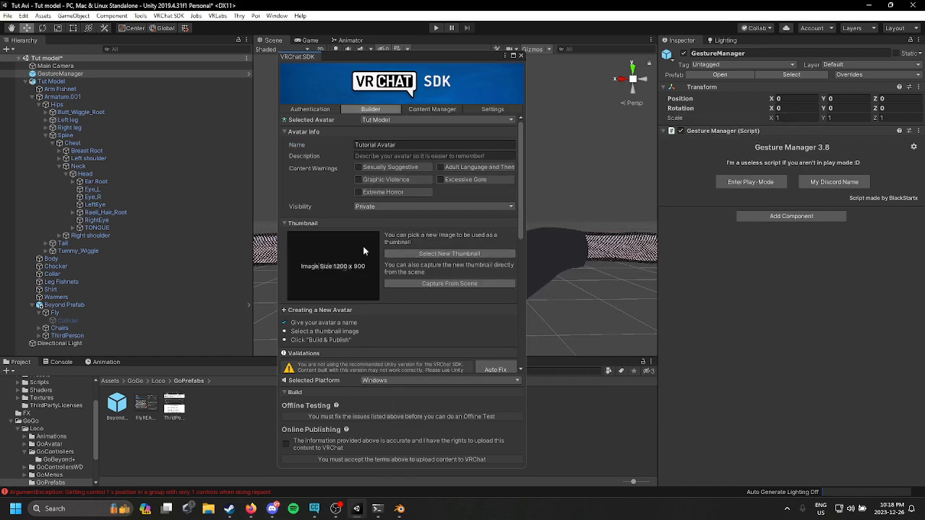
Step: Review the build validations listed in the SDK builder
{"action": "scroll", "coordinate": [329, 231], "scroll_direction": "down", "scroll_amount": 2}
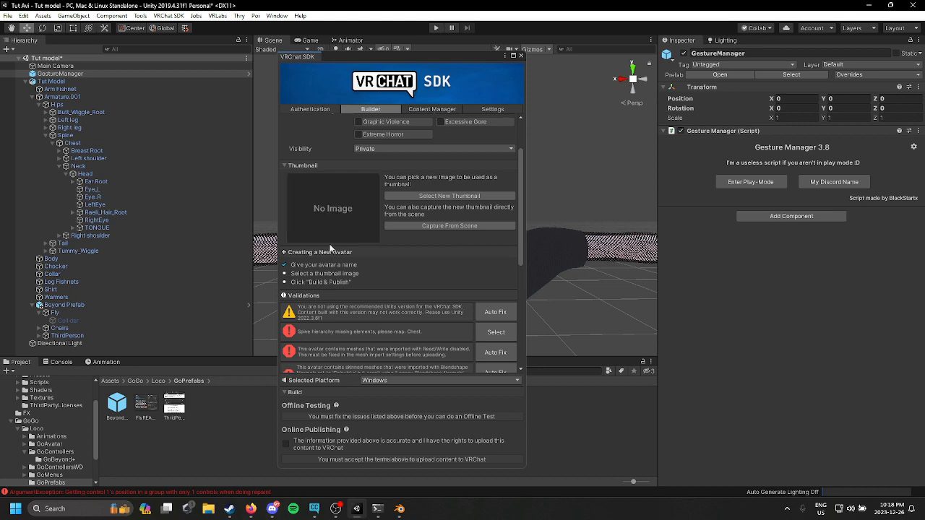
{"action": "scroll", "coordinate": [504, 348], "scroll_direction": "down", "scroll_amount": 1}
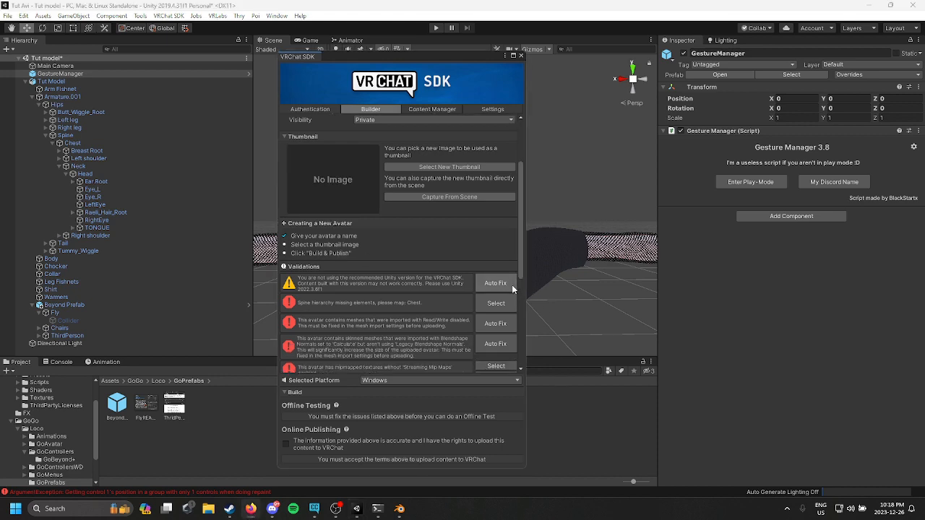
{"action": "left_click", "coordinate": [483, 304]}
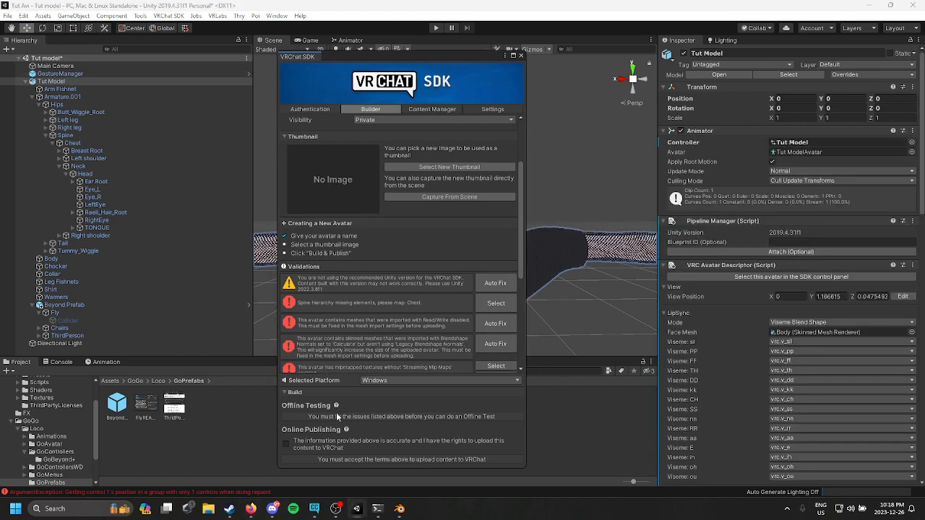
{"action": "left_click", "coordinate": [523, 56]}
{"action": "scroll", "coordinate": [759, 267], "scroll_direction": "down", "scroll_amount": 10}
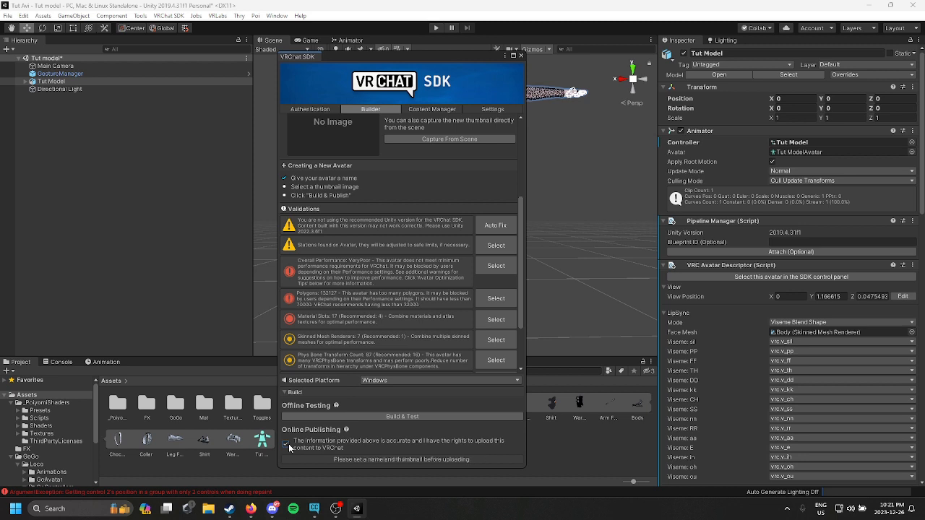
{"action": "scroll", "coordinate": [506, 292], "scroll_direction": "up", "scroll_amount": 5}
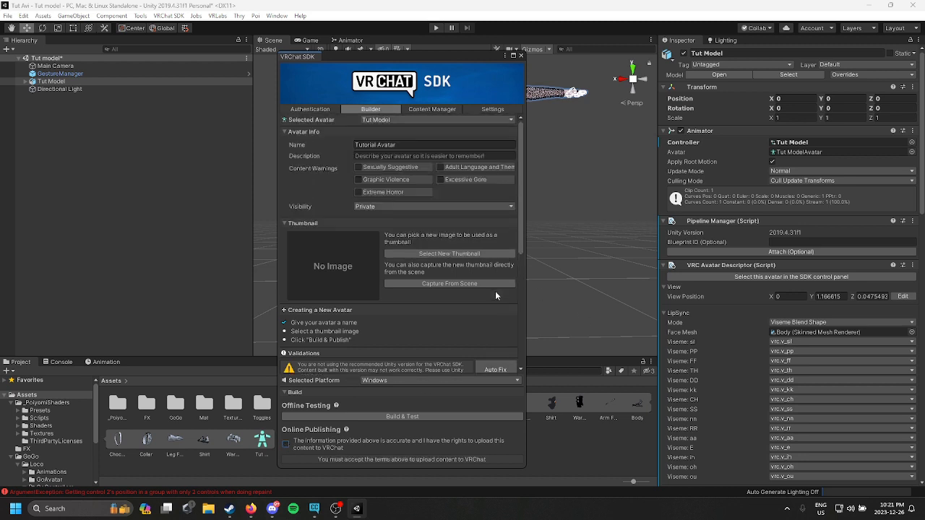
Step: Build and test the avatar offline, accepting the recommended Thry bad lighting fix
{"action": "left_click", "coordinate": [402, 417]}
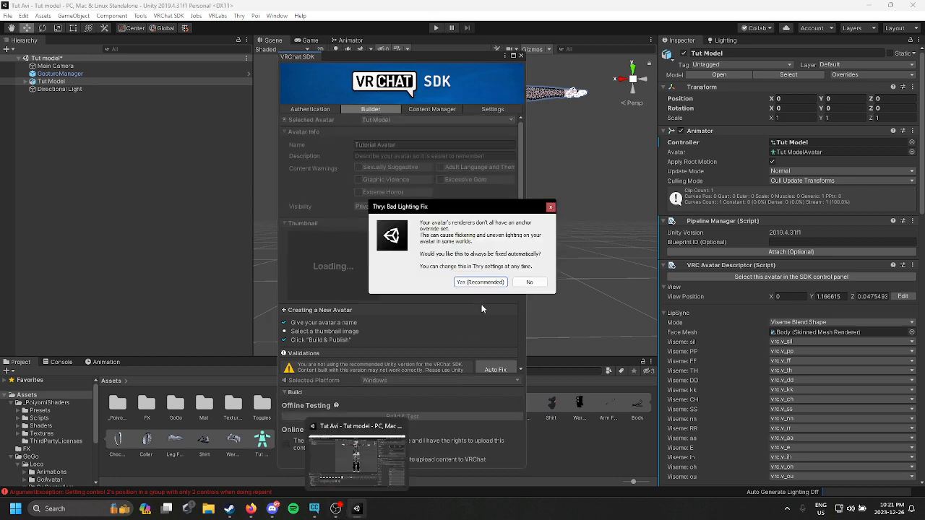
{"action": "left_click", "coordinate": [488, 284]}
{"action": "left_click", "coordinate": [530, 276]}
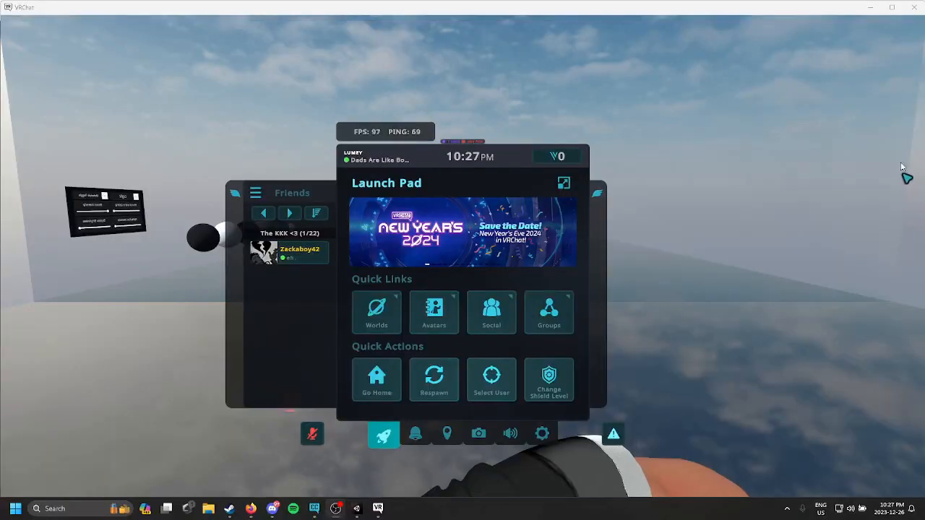
{"action": "key", "text": "Escape"}
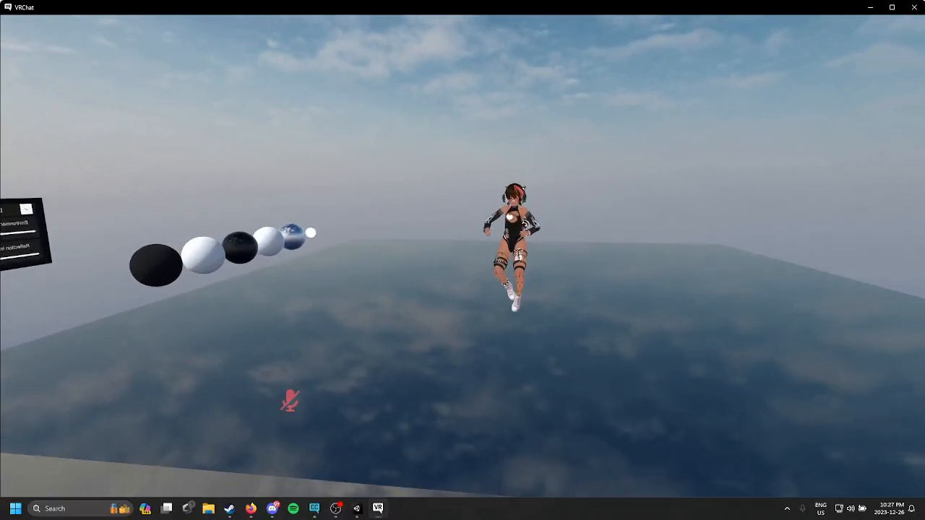
Step: In VRChat, change into the SDK: Tut Model test avatar from the Other avatars list
{"action": "key", "text": "w"}
{"action": "key", "text": "Escape"}
{"action": "left_click", "coordinate": [450, 309]}
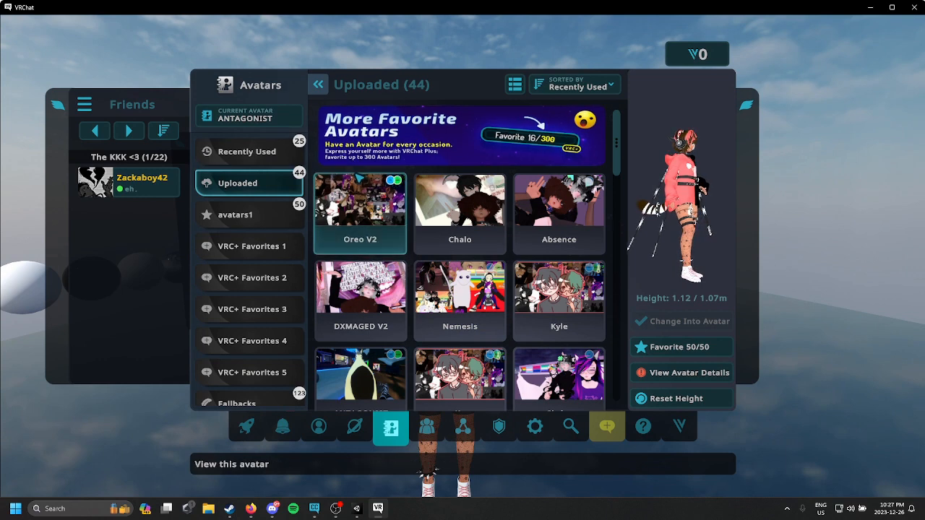
{"action": "left_click", "coordinate": [587, 86]}
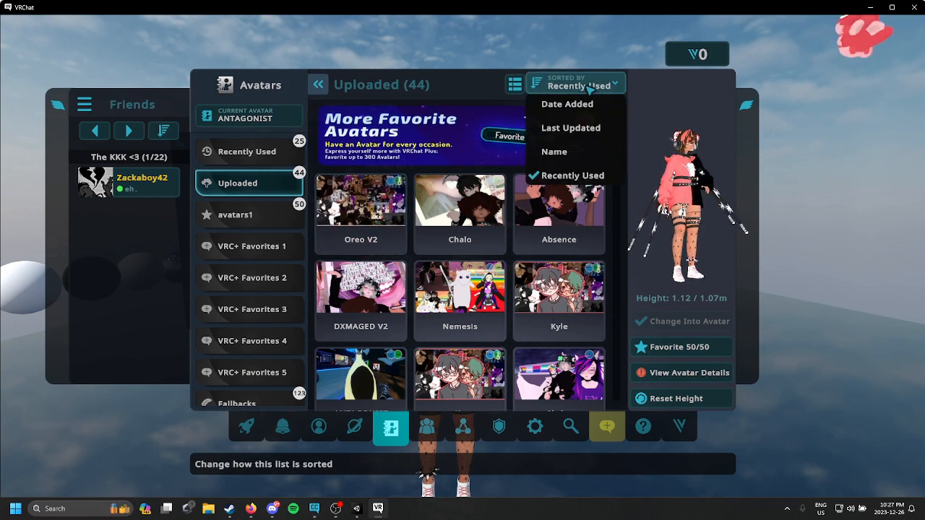
{"action": "left_click", "coordinate": [589, 88]}
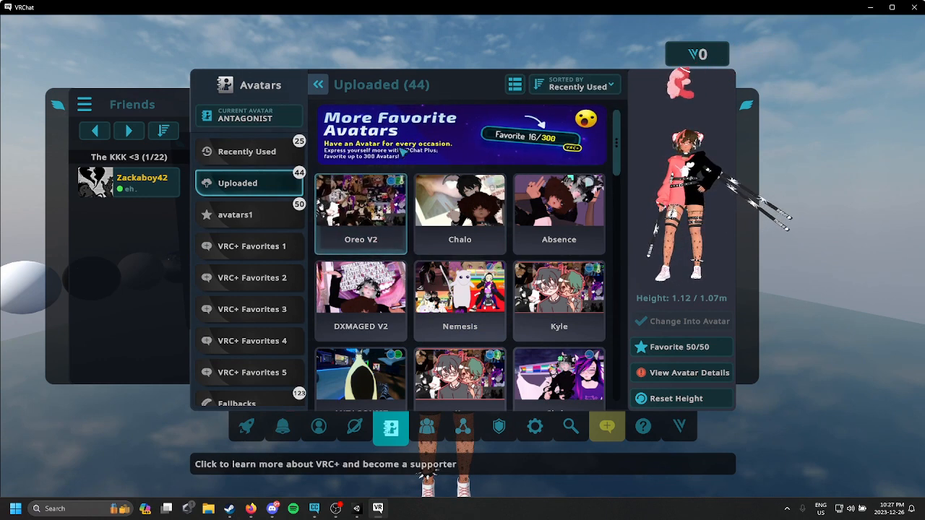
{"action": "scroll", "coordinate": [250, 210], "scroll_direction": "down", "scroll_amount": 3}
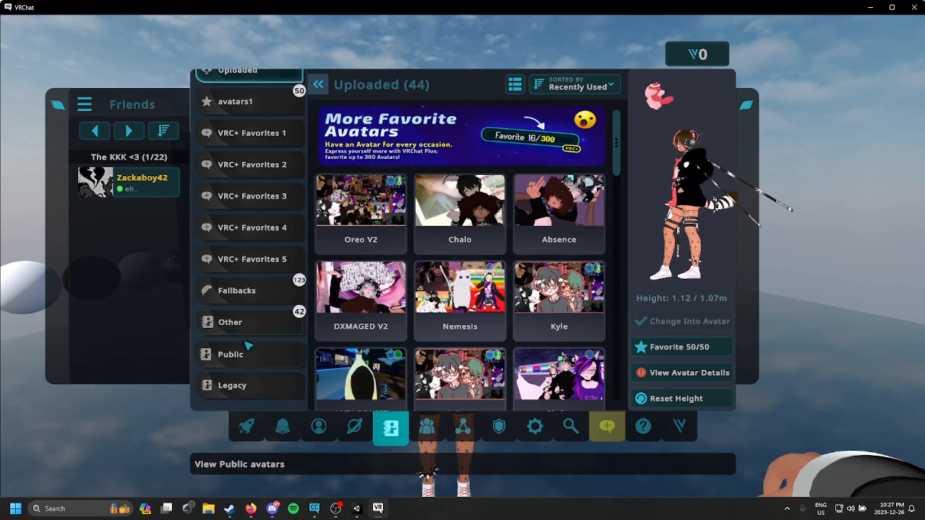
{"action": "left_click", "coordinate": [231, 322]}
{"action": "left_click", "coordinate": [361, 206]}
{"action": "left_click", "coordinate": [687, 322]}
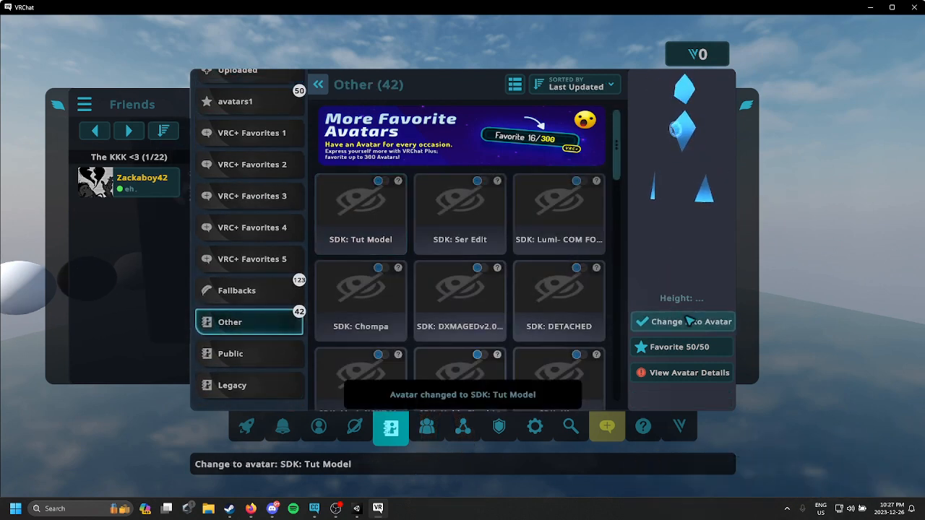
{"action": "key", "text": "Escape"}
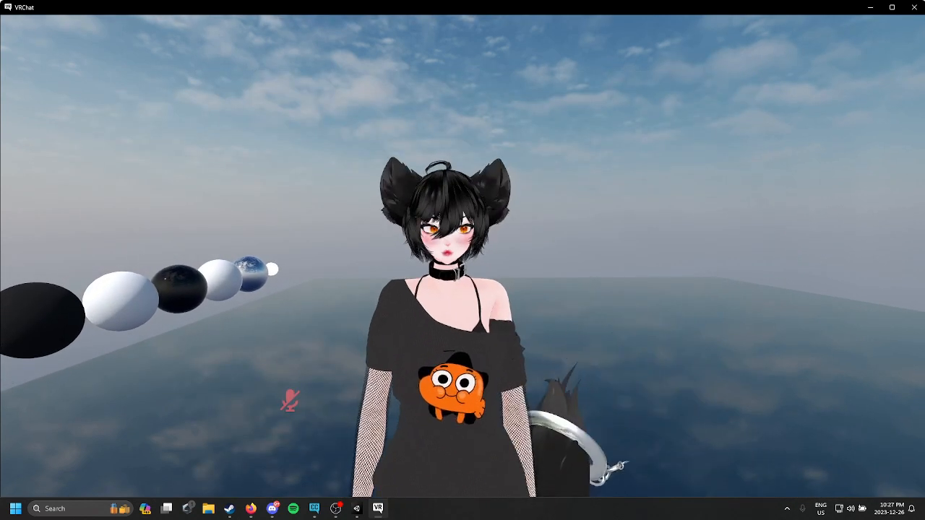
Step: Unmute the microphone and walk around the world to view the test avatar from different distances
{"action": "key", "text": "v"}
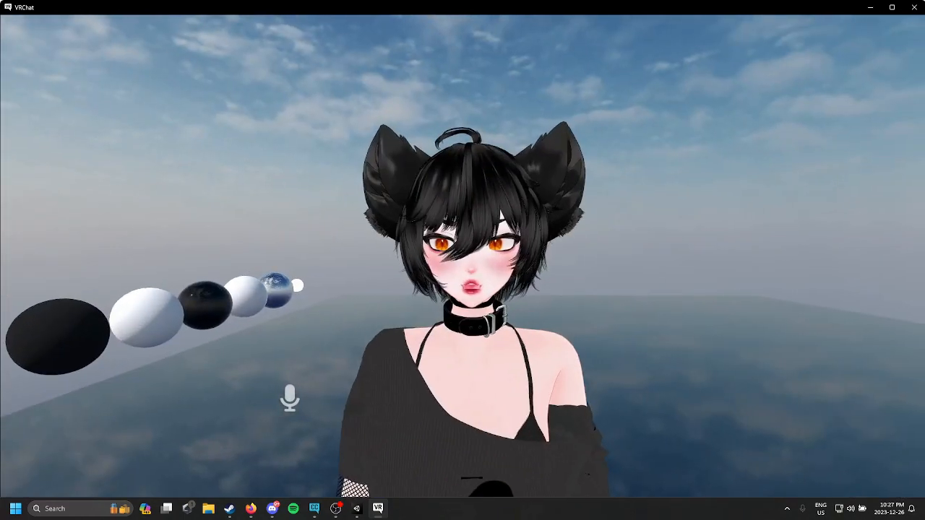
{"action": "key", "text": "s"}
{"action": "key", "text": "w"}
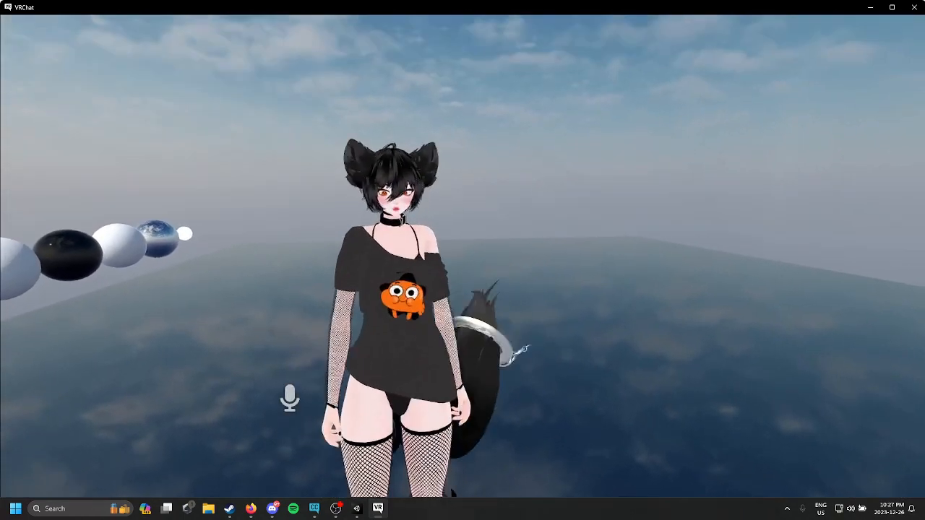
{"action": "key", "text": "r"}
{"action": "key", "text": "w"}
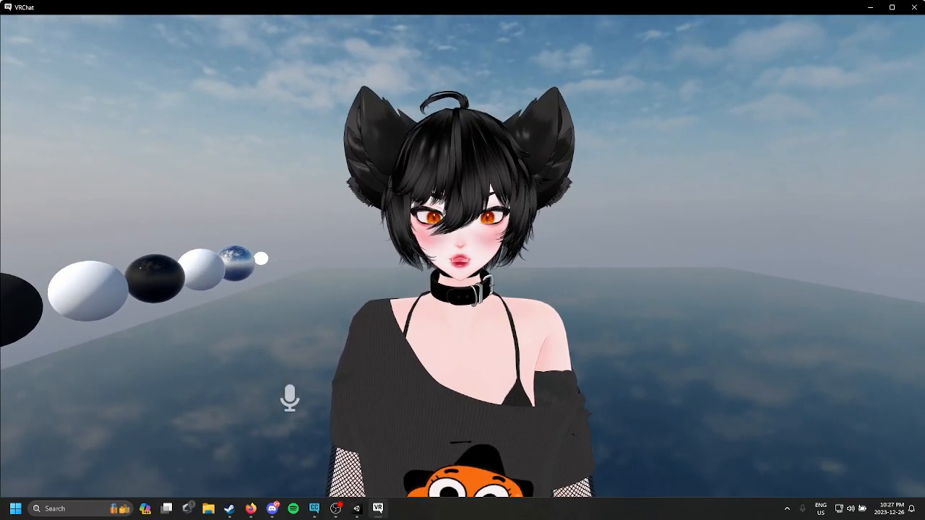
{"action": "key", "text": "r"}
Step: Open the avatar's expression menu and browse its GoGo Loco and Toggles submenus
{"action": "left_click", "coordinate": [500, 432]}
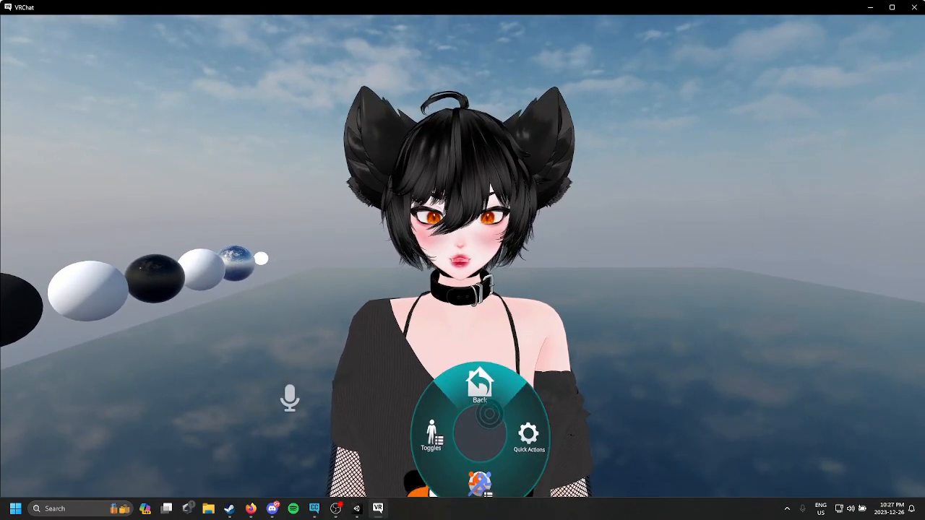
{"action": "key", "text": "s"}
{"action": "key", "text": "w"}
{"action": "left_click", "coordinate": [474, 454]}
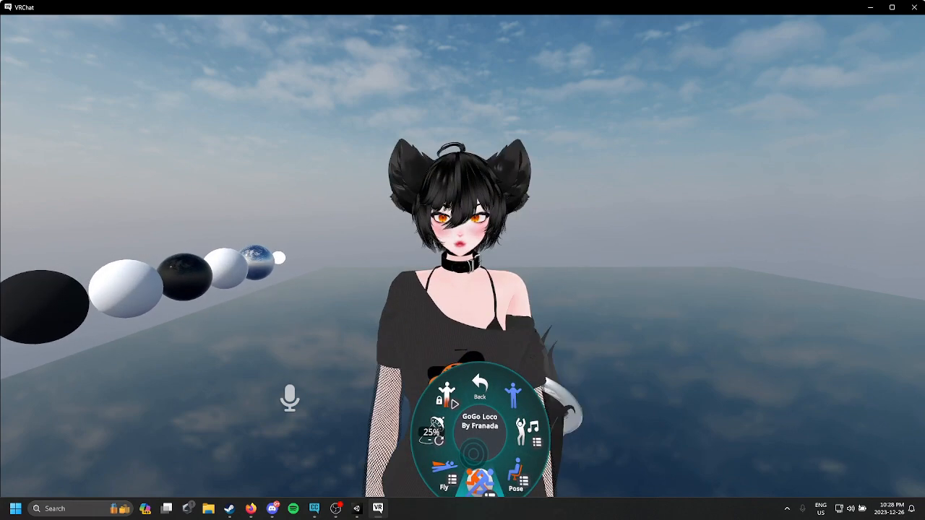
{"action": "left_click", "coordinate": [460, 434]}
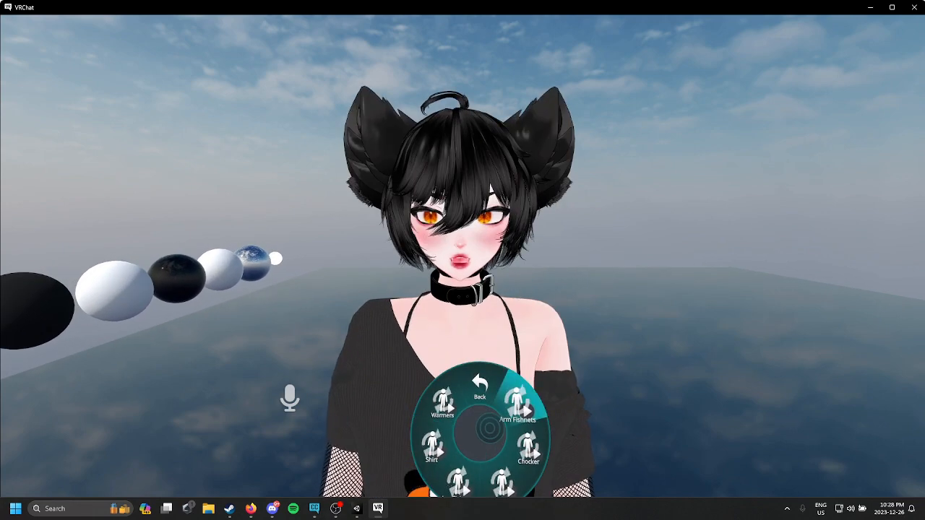
{"action": "key", "text": "s"}
{"action": "key", "text": "w"}
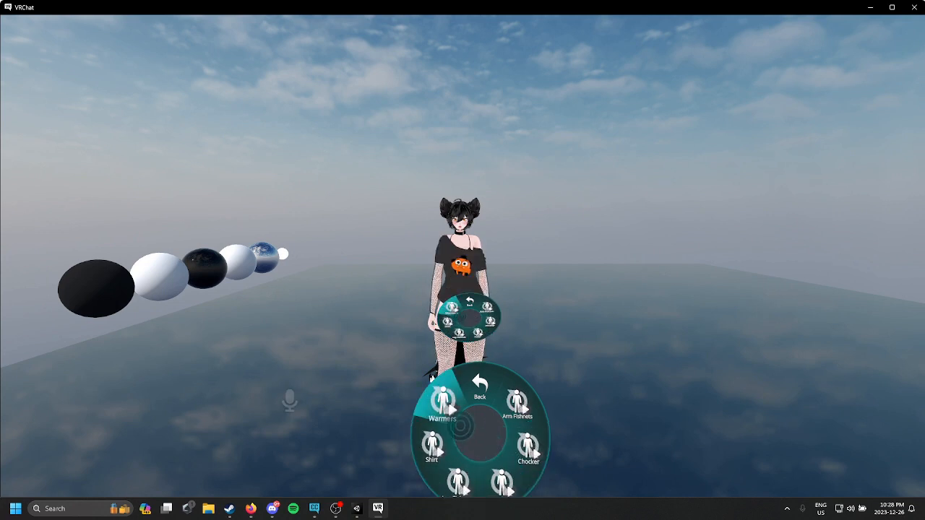
Step: Walk back and forth in the world to examine the avatar's movement and appearance
{"action": "key", "text": "w"}
{"action": "key", "text": "s"}
{"action": "key", "text": "w"}
{"action": "key", "text": "r"}
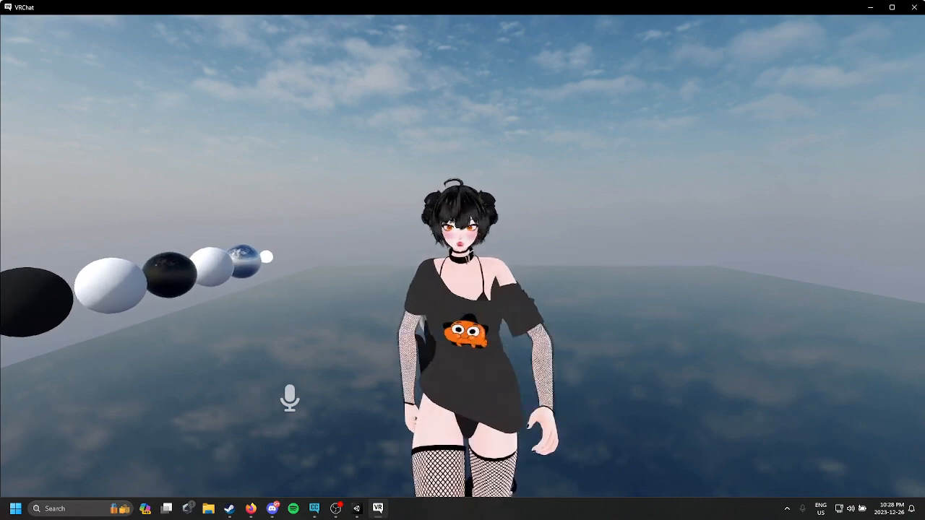
{"action": "key", "text": "w"}
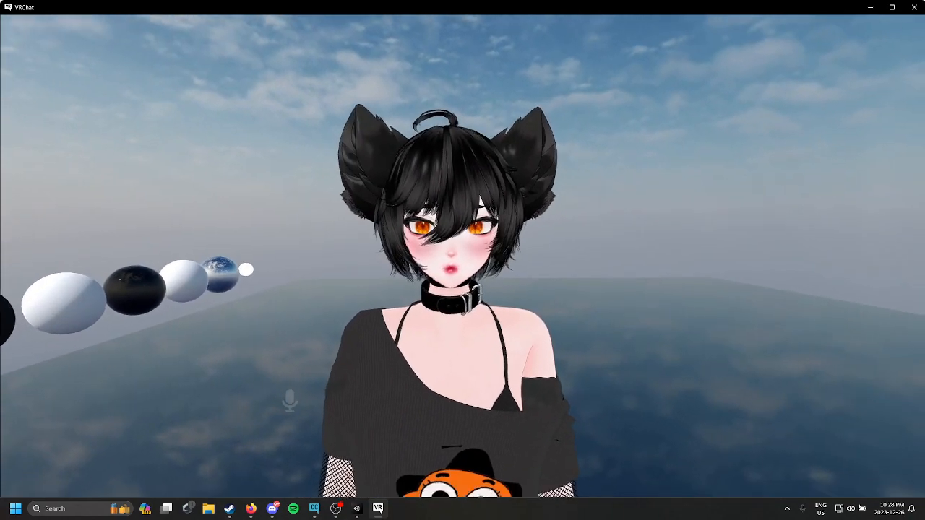
{"action": "key", "text": "s"}
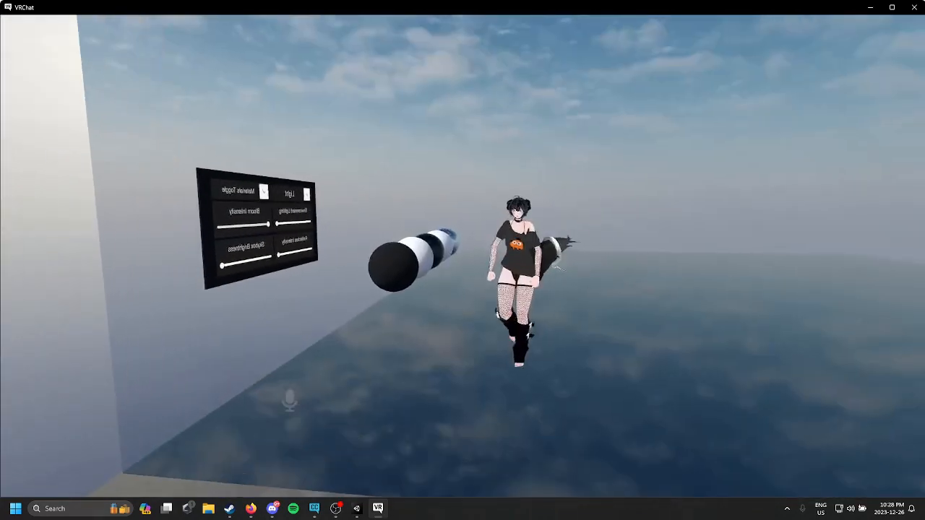
{"action": "key", "text": "w"}
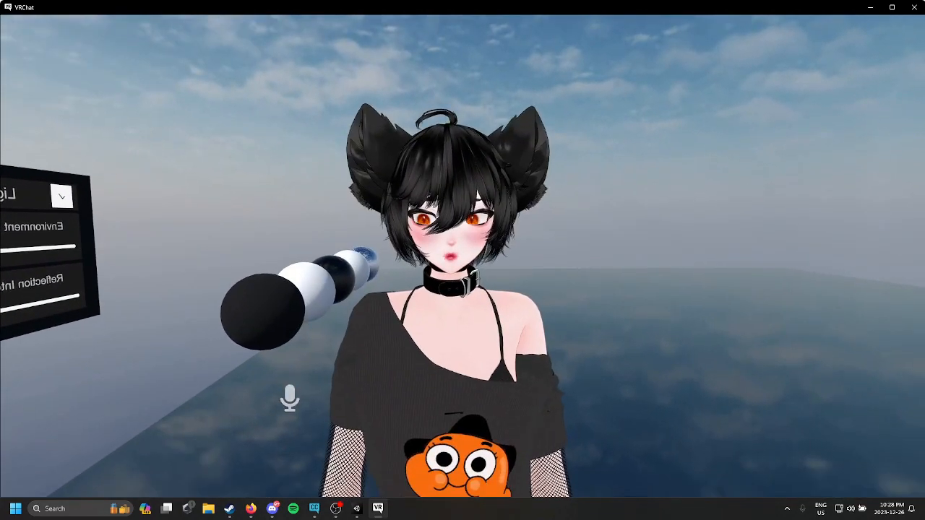